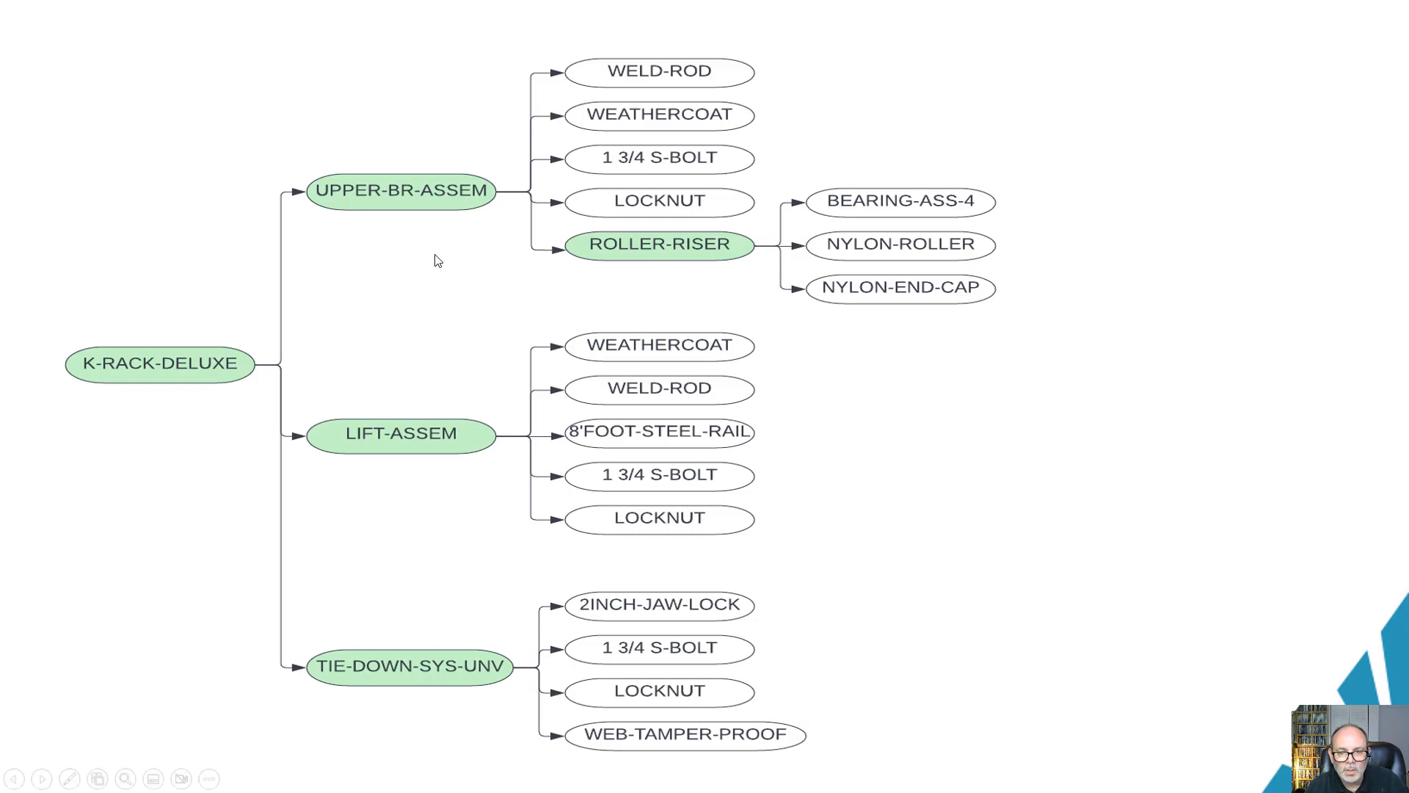
End the slide show and switch from PowerPoint to the inventory list in Spire.
{"action": "key", "text": "Escape"}
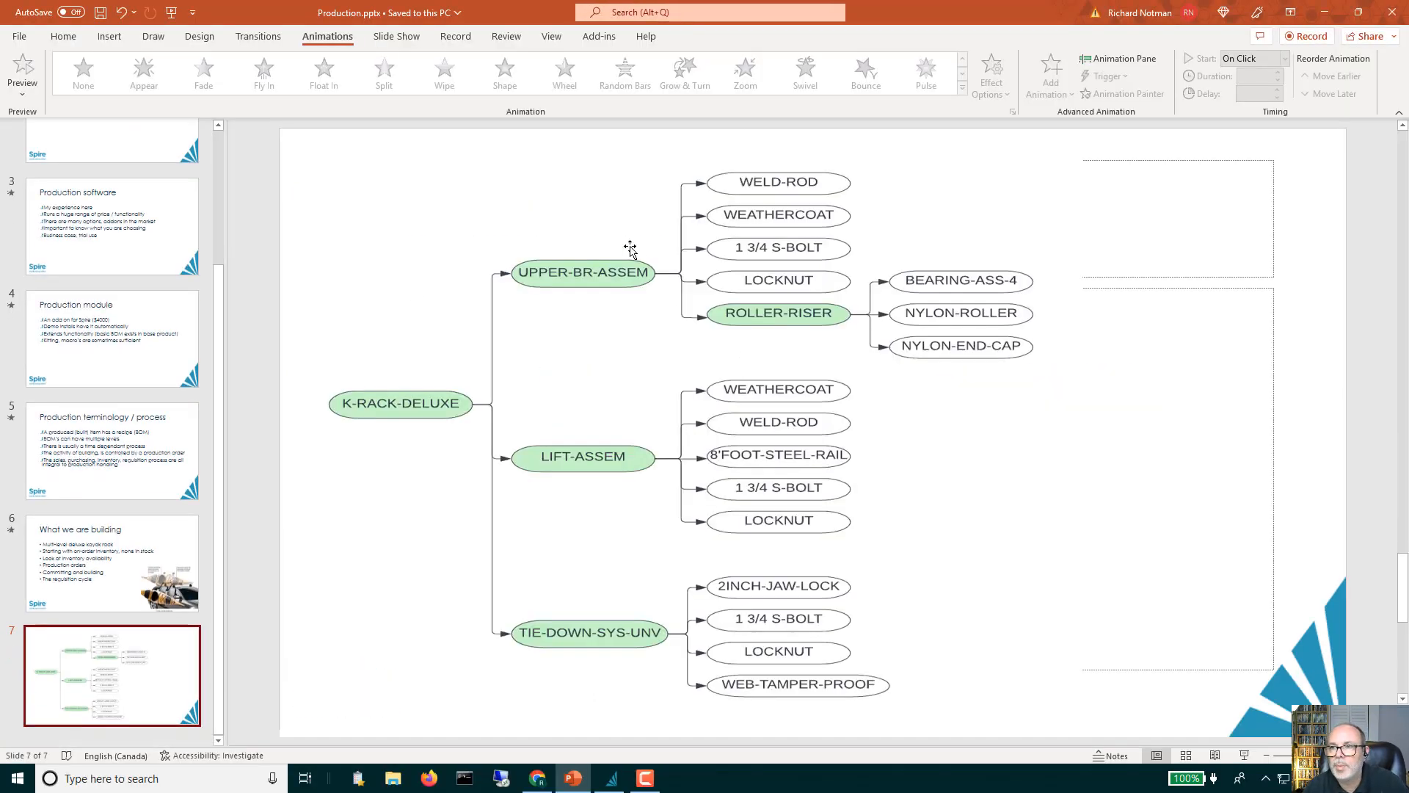
{"action": "left_click", "coordinate": [1321, 15]}
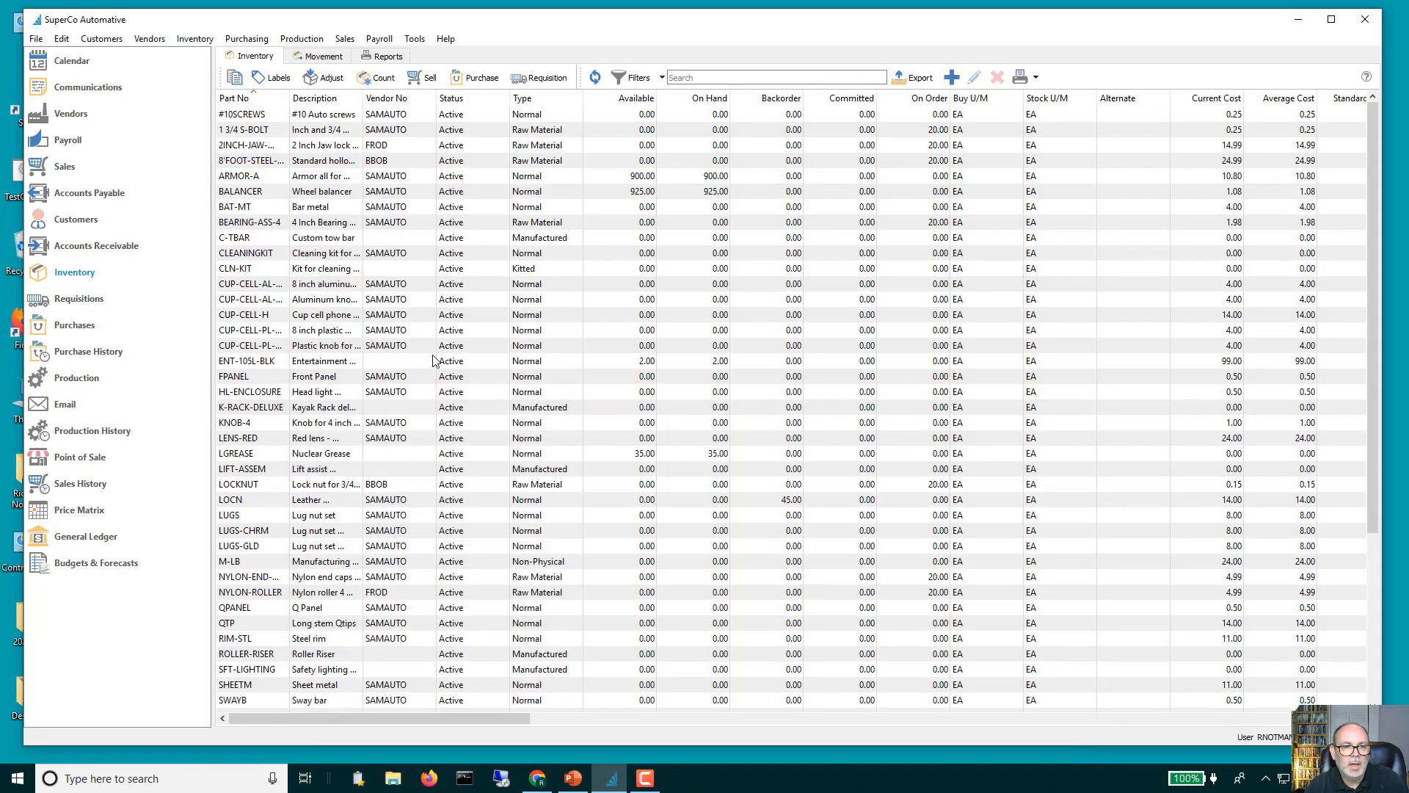
{"action": "left_click", "coordinate": [419, 335]}
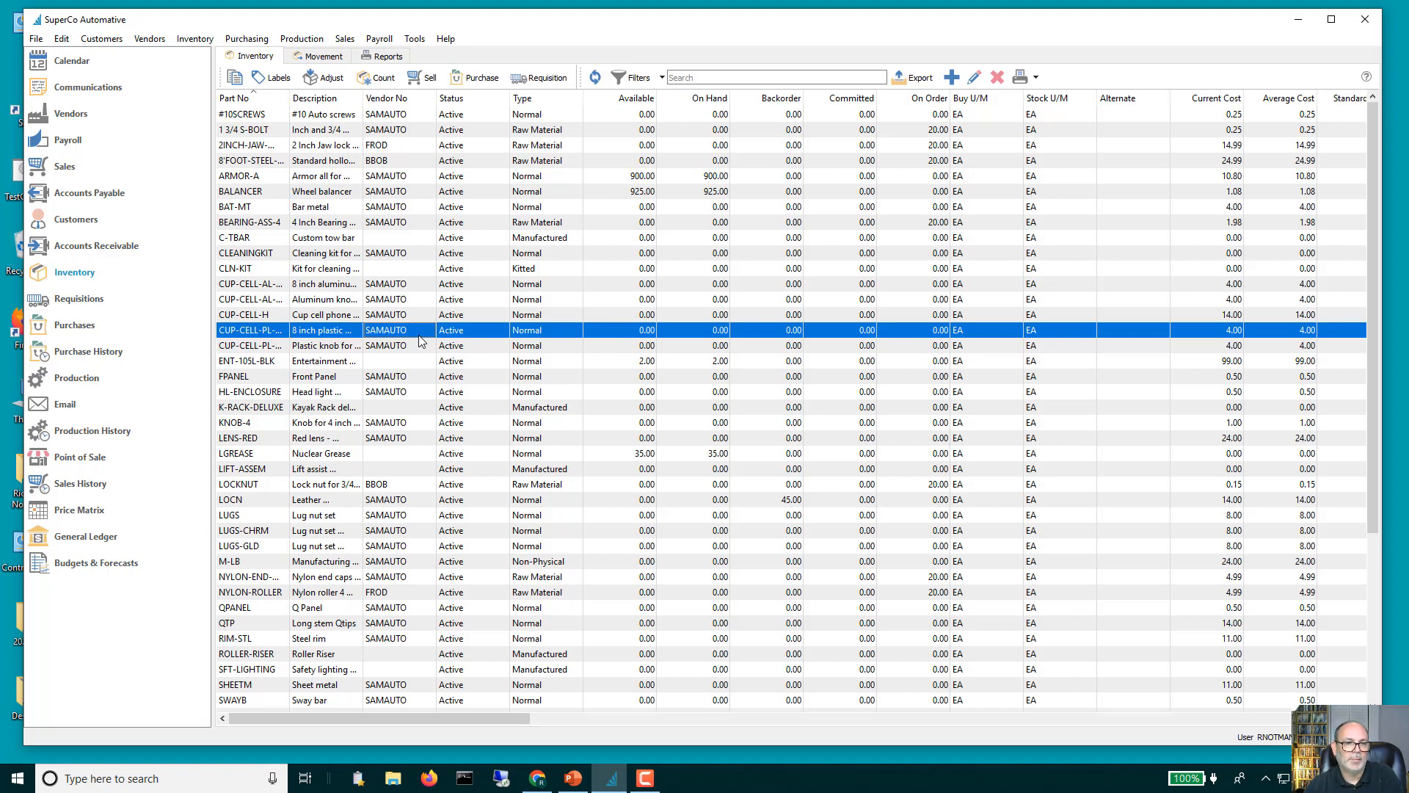
Open the CLN-KIT inventory item, examine its kit components, and close the record.
{"action": "double_click", "coordinate": [276, 269]}
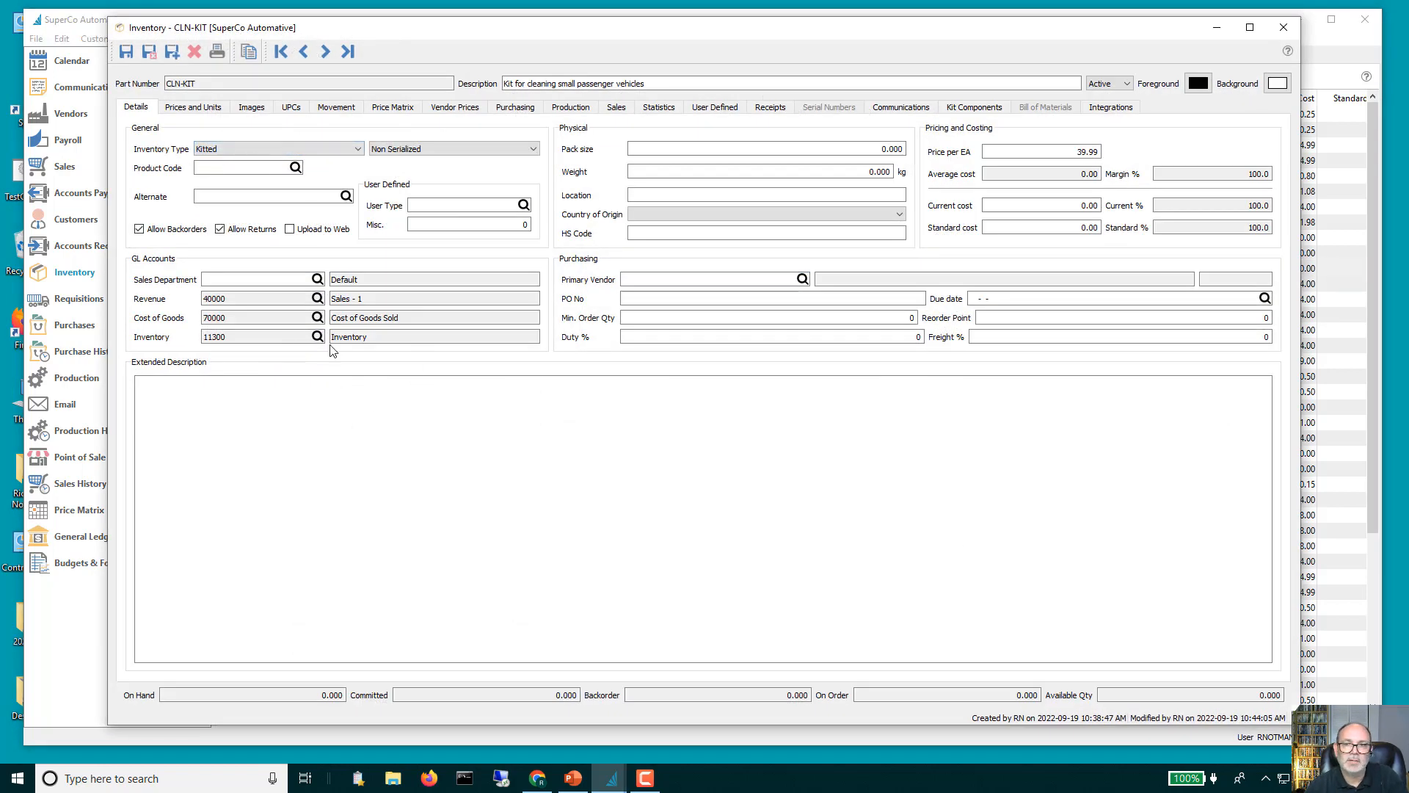
{"action": "left_click", "coordinate": [960, 110]}
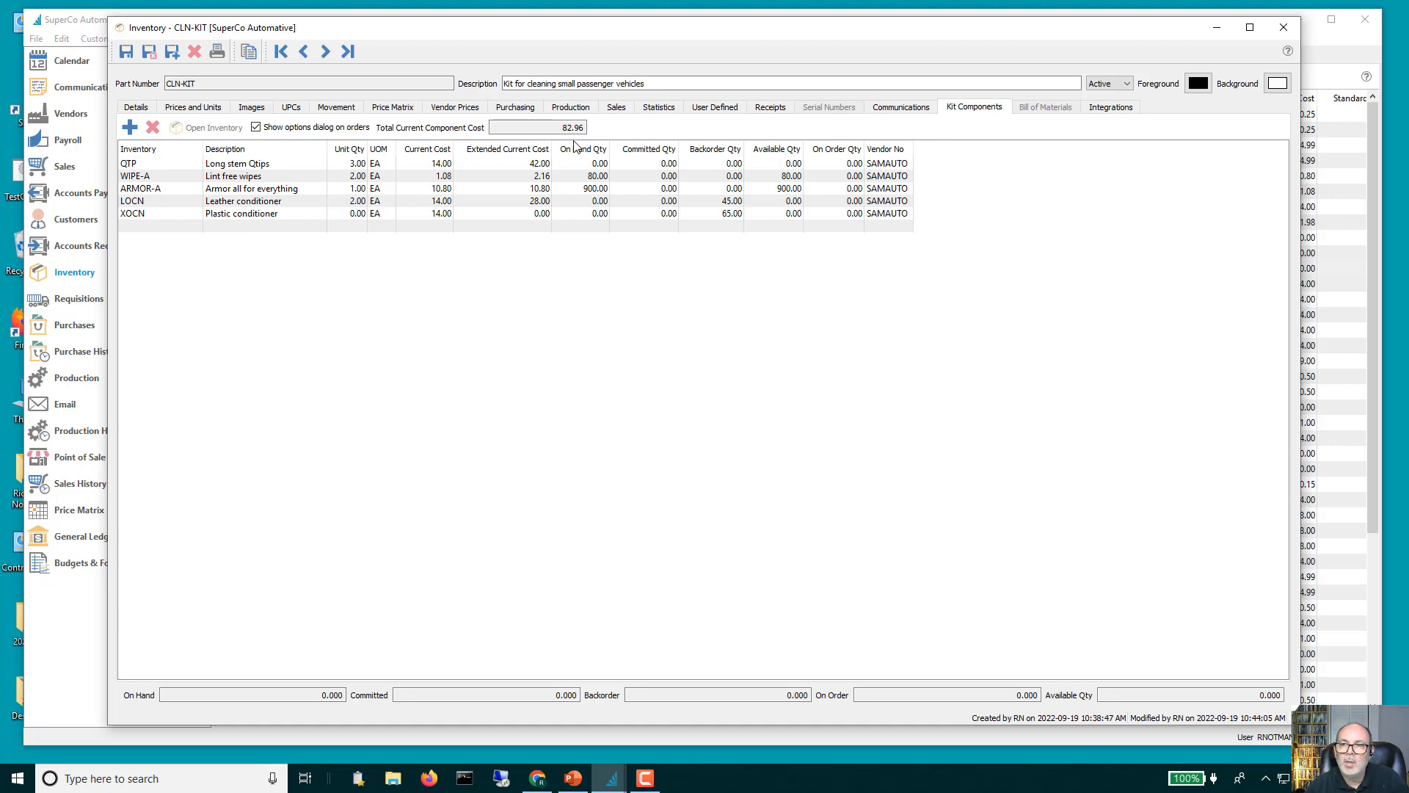
{"action": "left_click", "coordinate": [1283, 28]}
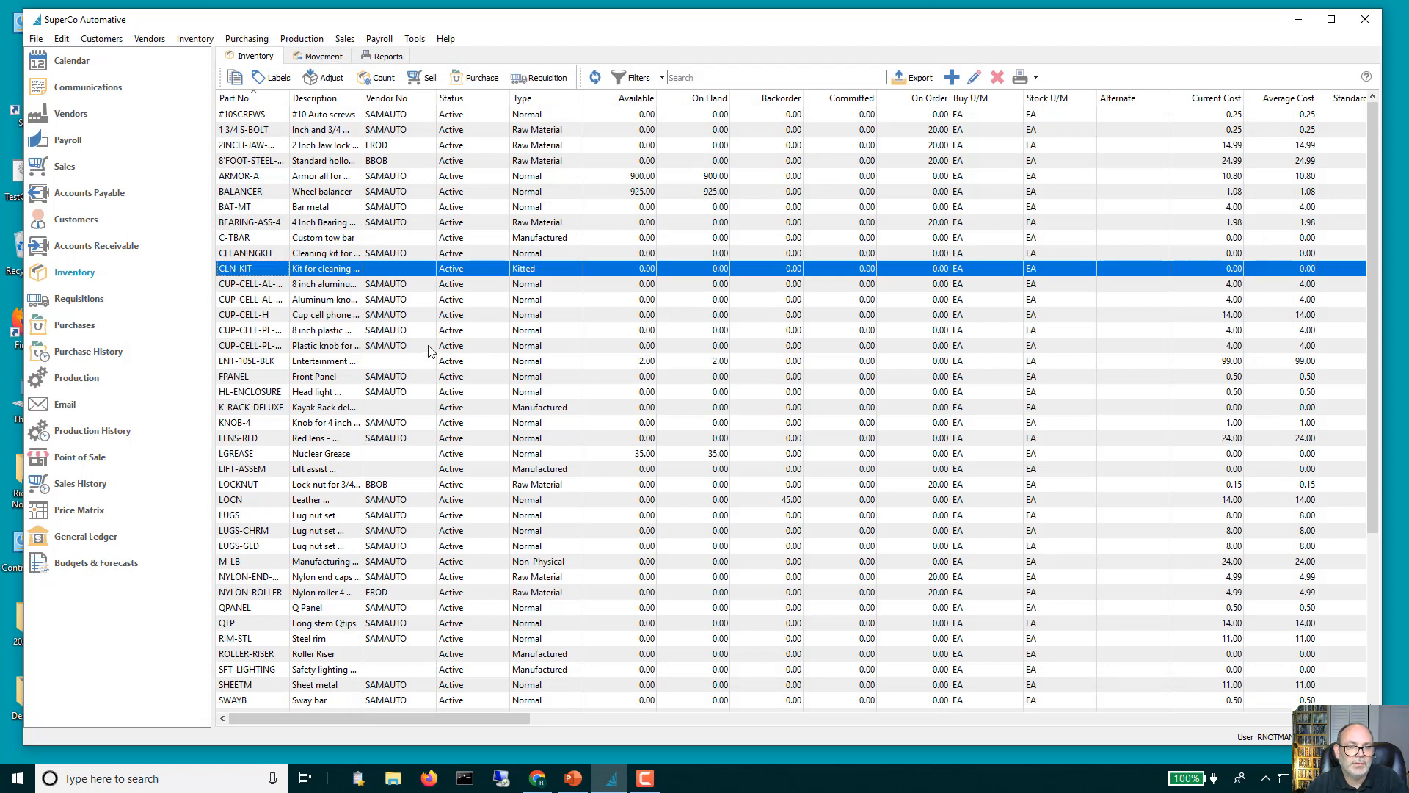
Start a sales order for one CLN-KIT for customer ABC Automative, accepting the default kit options.
{"action": "left_click", "coordinate": [426, 79]}
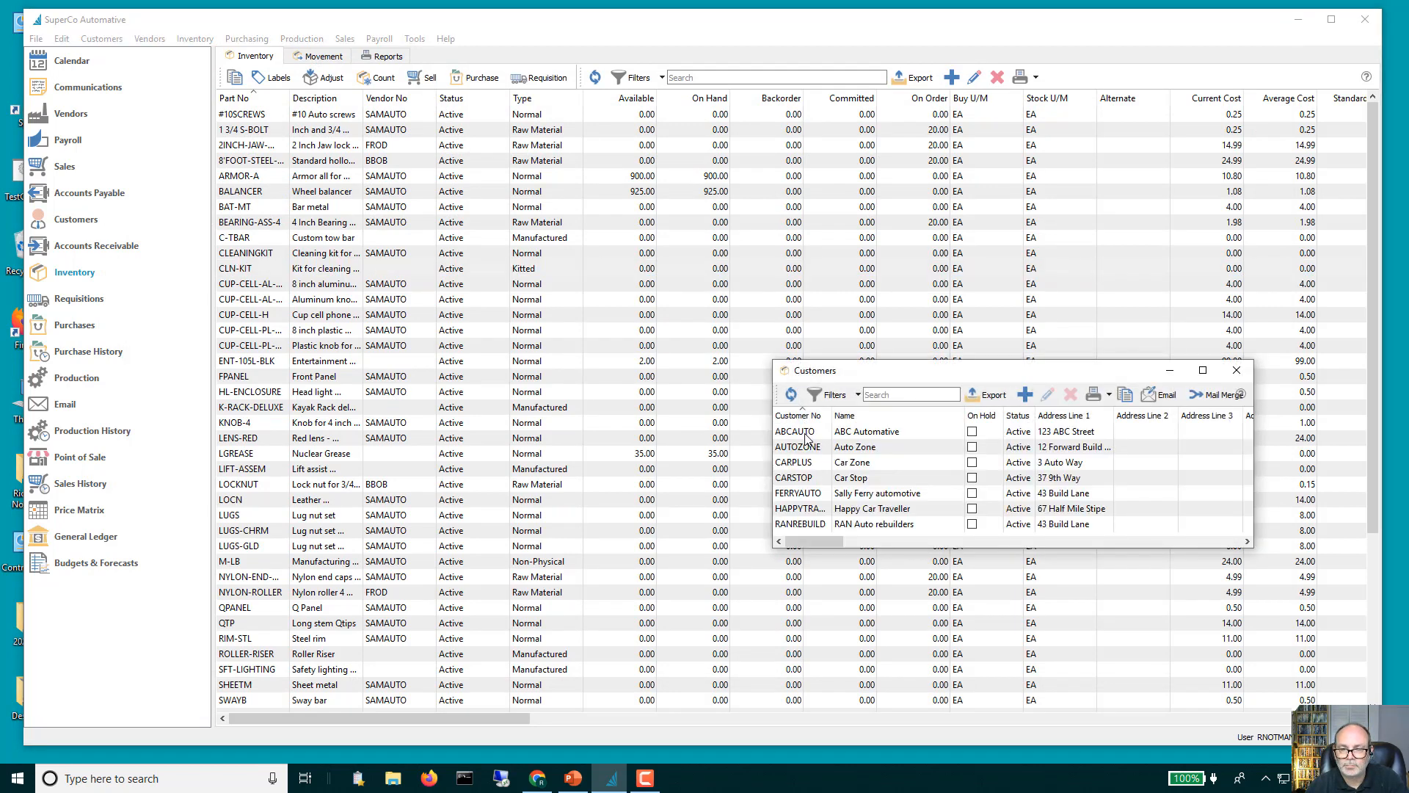
{"action": "double_click", "coordinate": [805, 433]}
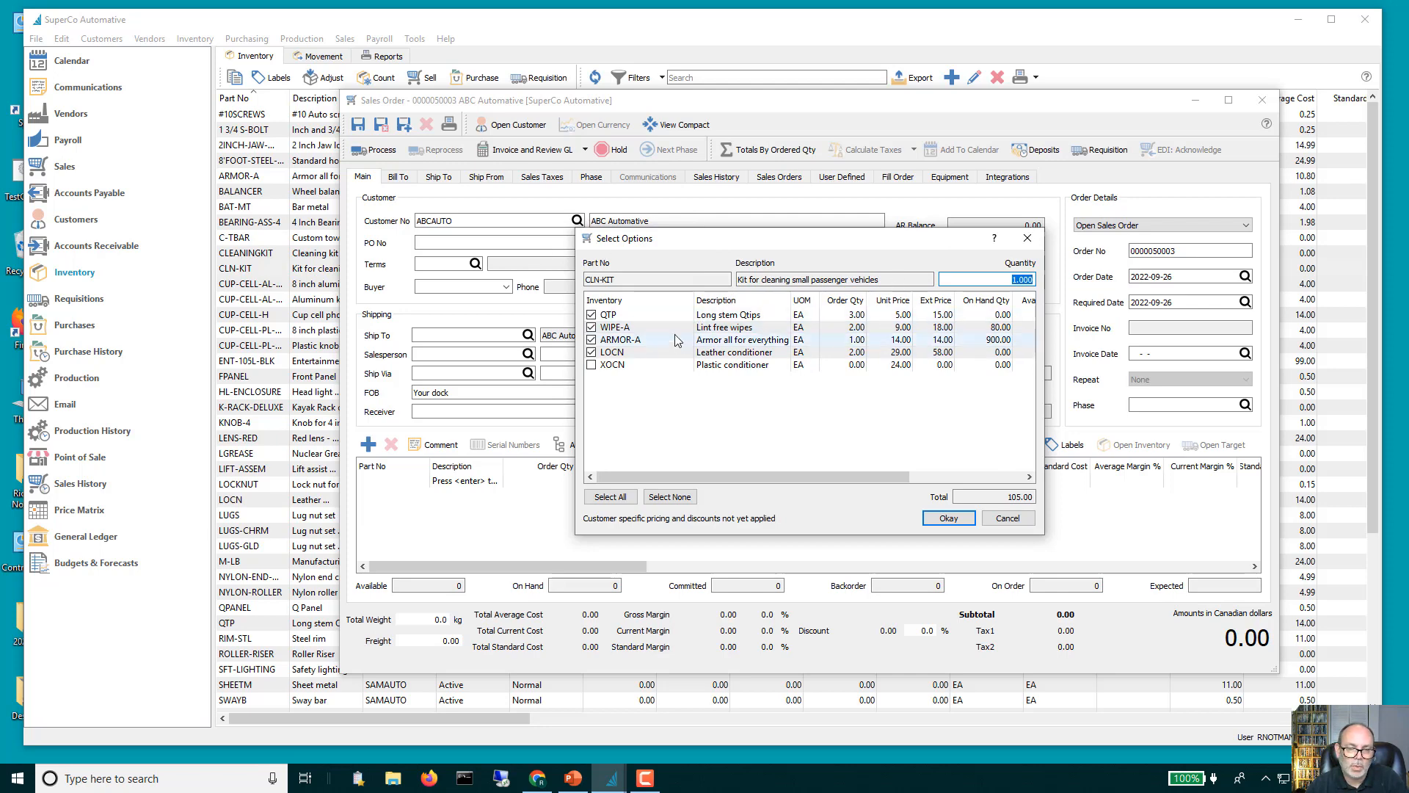
{"action": "left_click", "coordinate": [946, 518]}
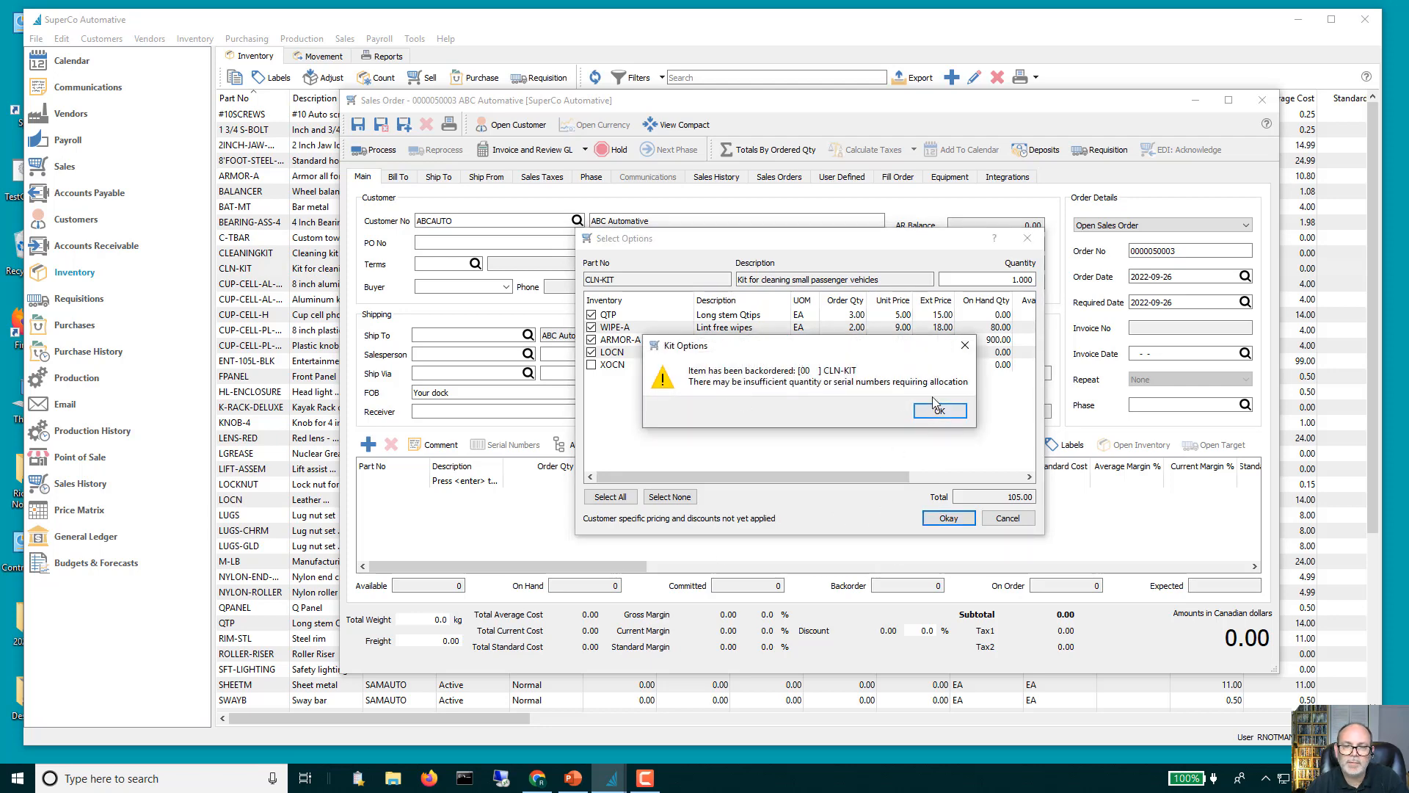
{"action": "left_click", "coordinate": [939, 412]}
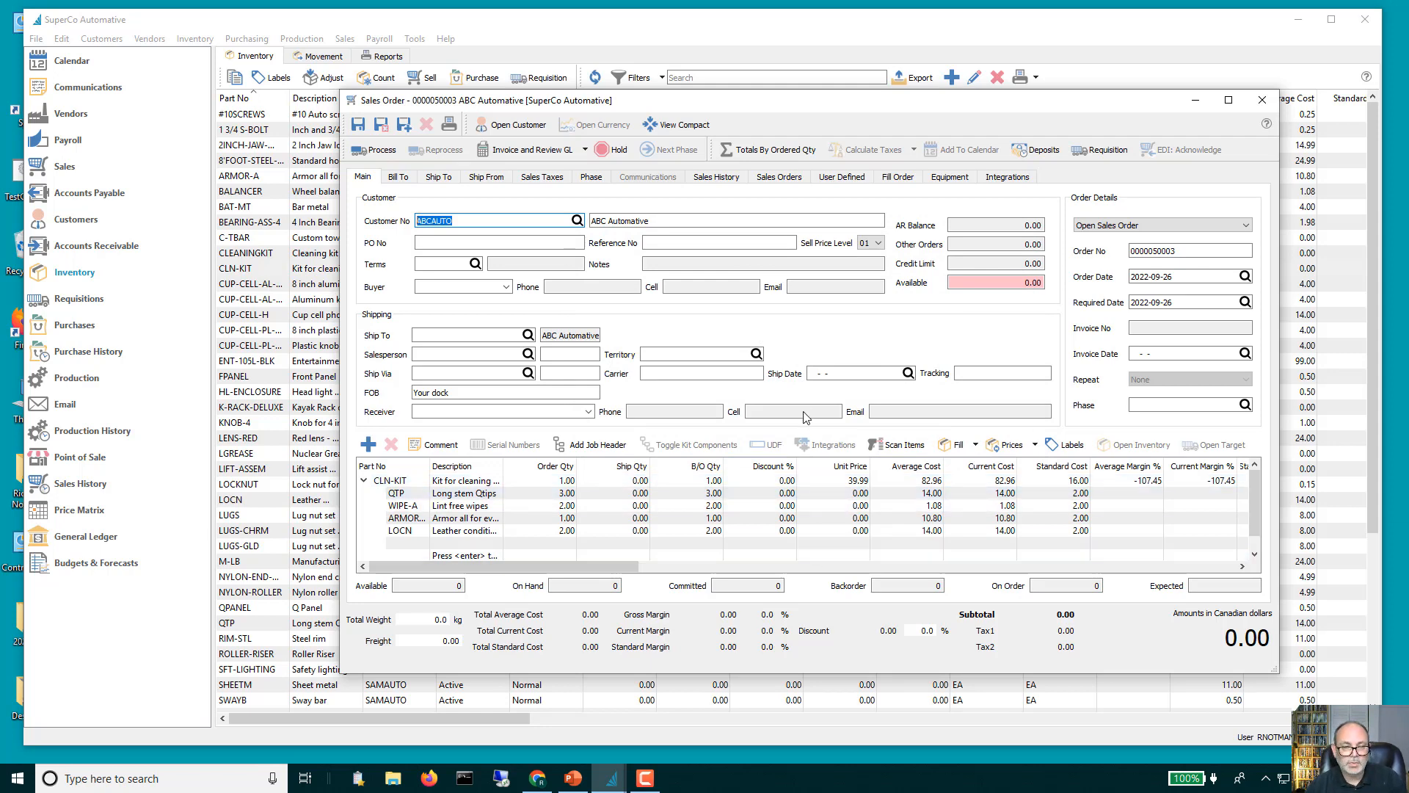
Hide the kit components under the CLN-KIT order line and close the sales order without saving.
{"action": "left_click", "coordinate": [534, 482]}
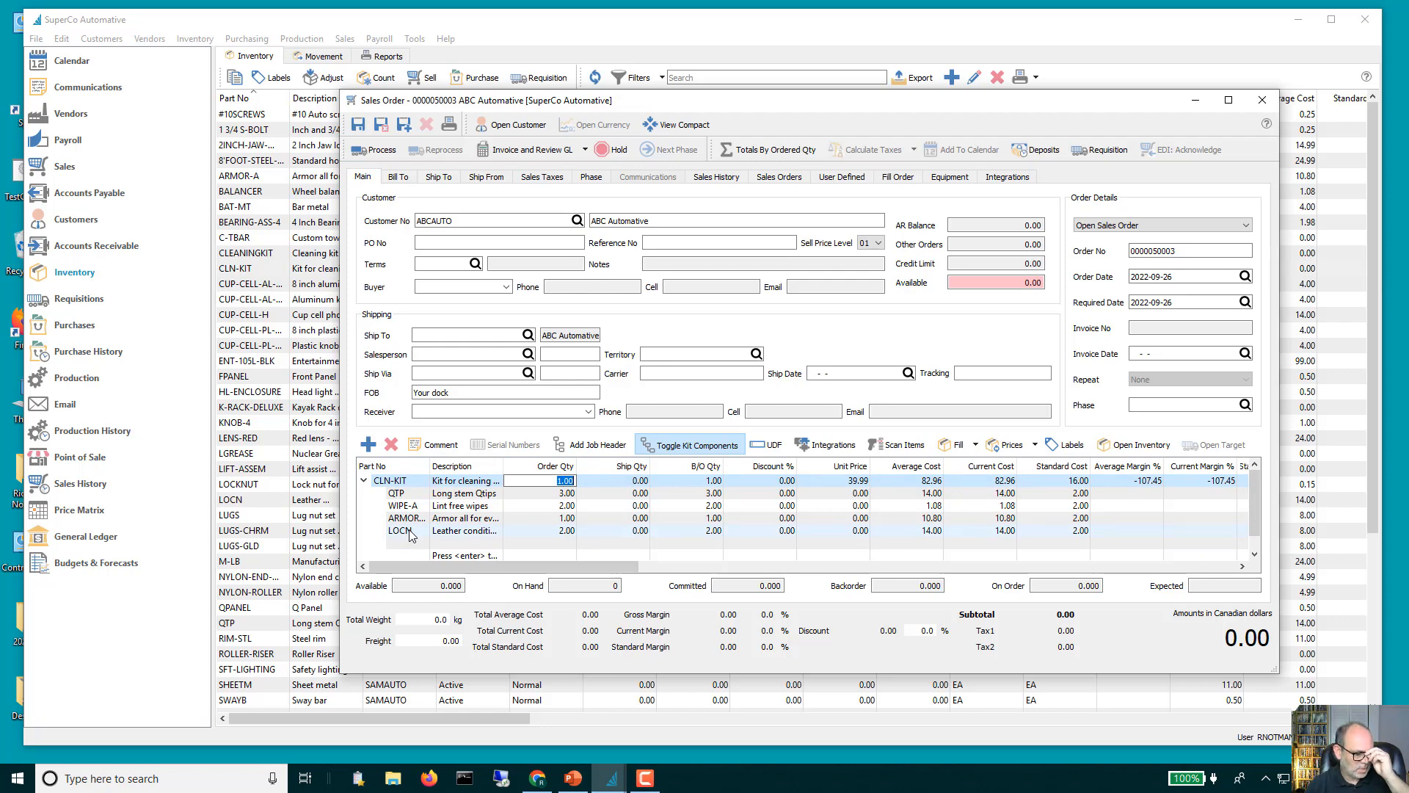
{"action": "left_click", "coordinate": [675, 444]}
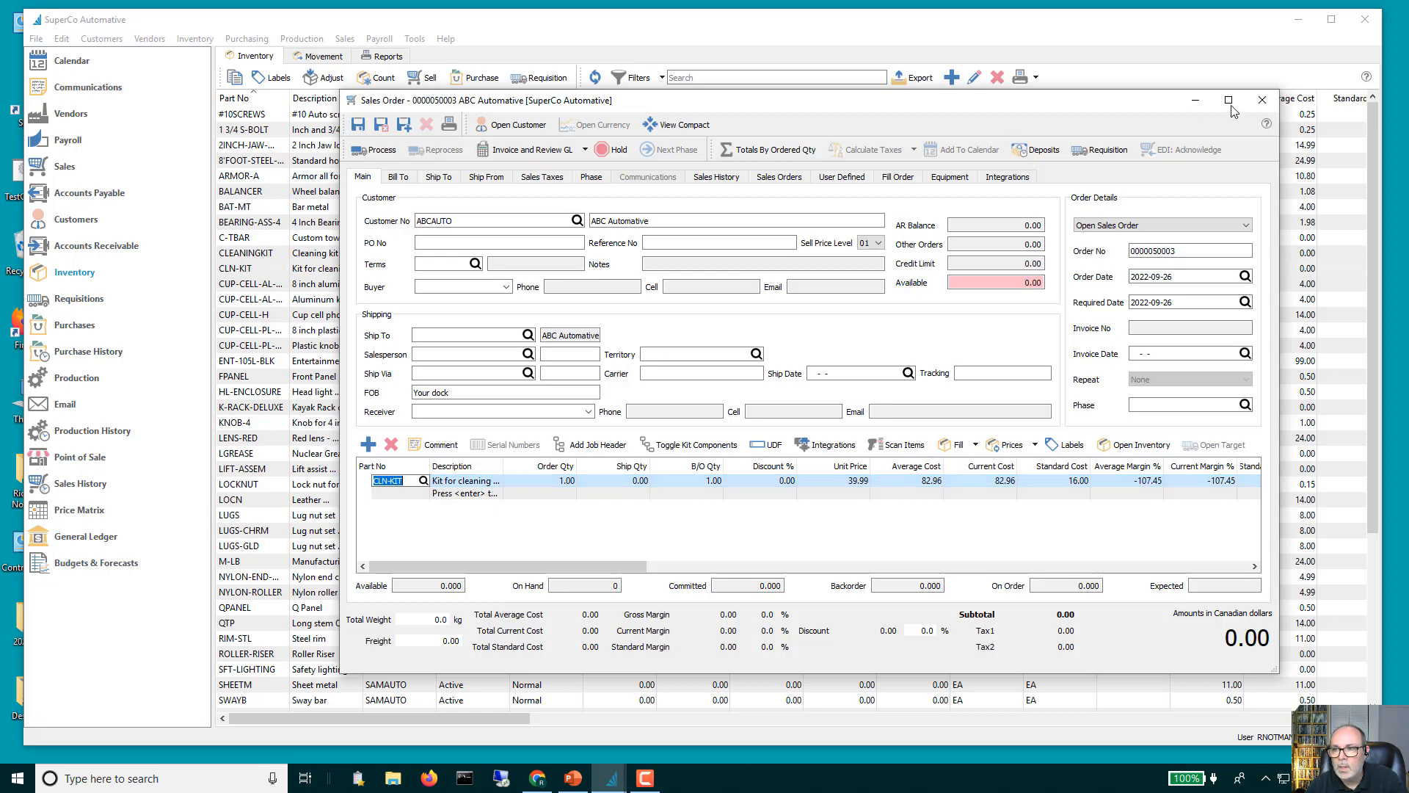
{"action": "left_click", "coordinate": [1262, 100]}
{"action": "left_click", "coordinate": [759, 410]}
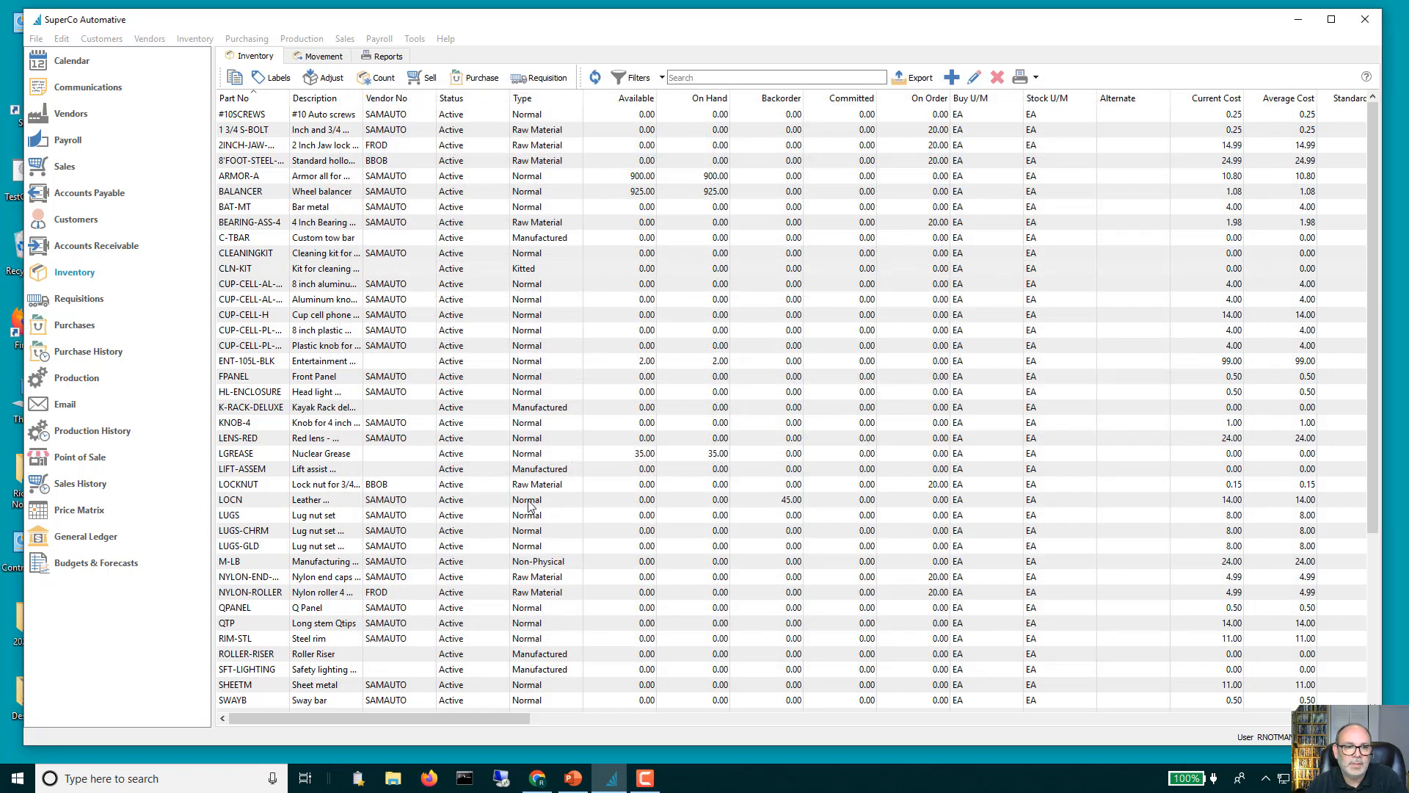
Search the inventory for "k-" and open the bill of materials of K-RACK-DELUXE with an enlarged component list.
{"action": "left_click", "coordinate": [707, 79]}
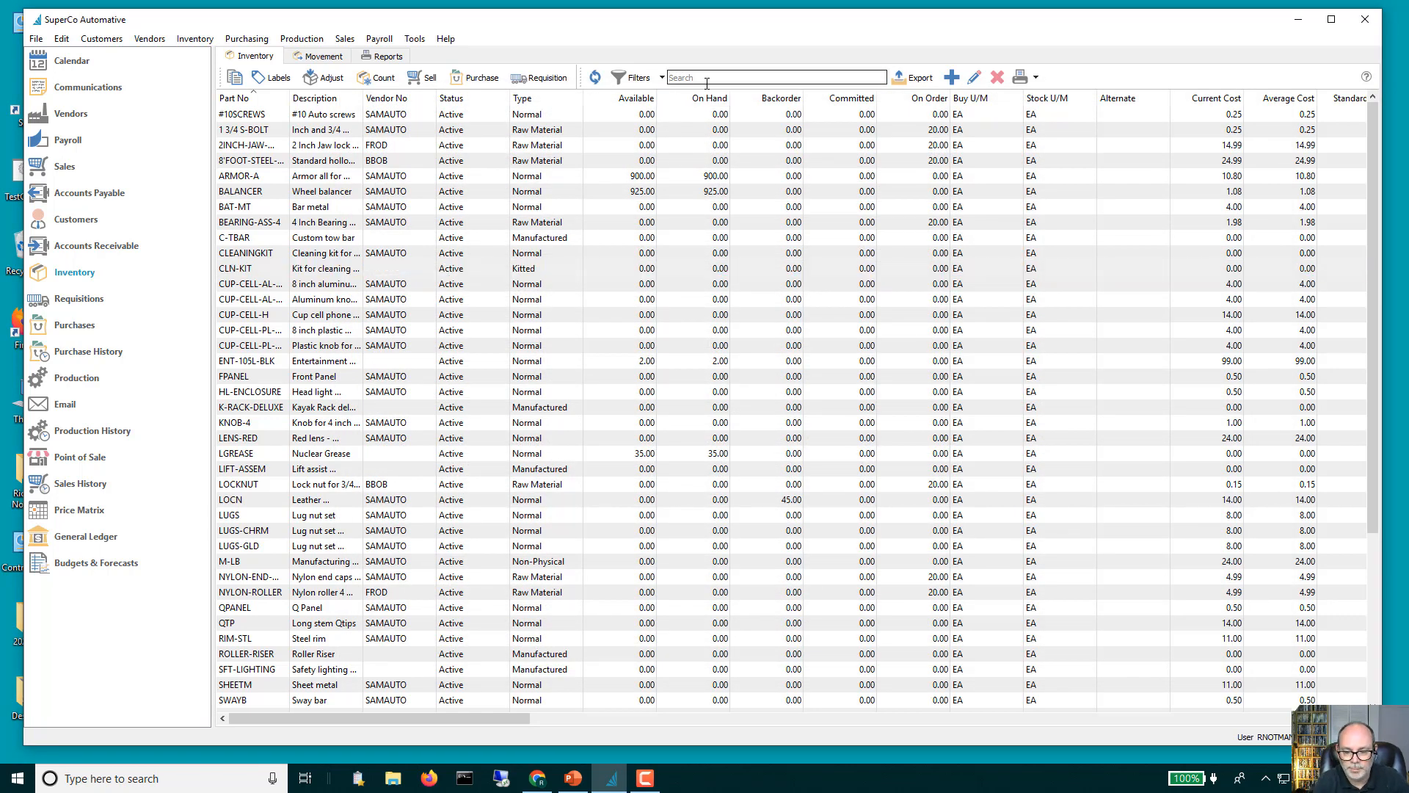
{"action": "type", "text": "k-"}
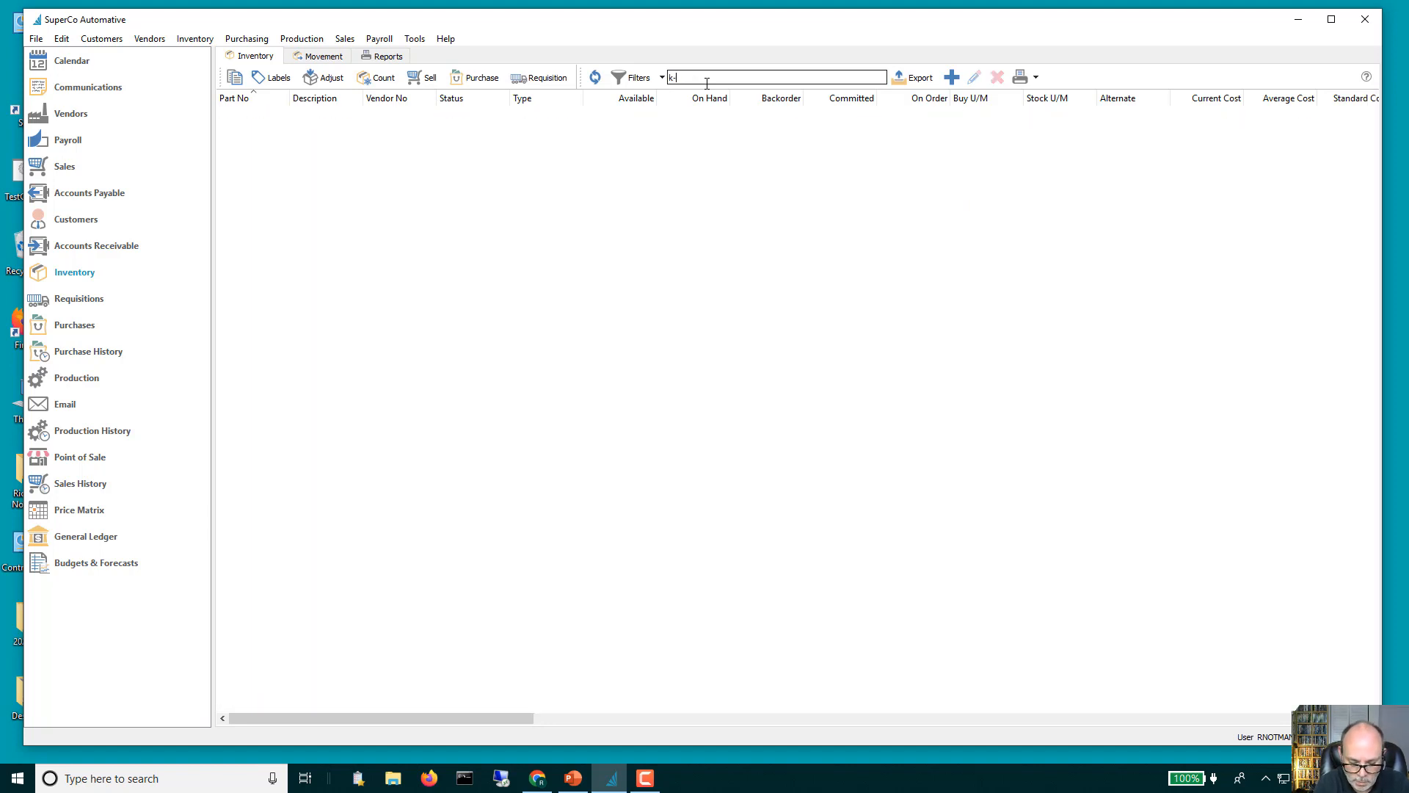
{"action": "left_click", "coordinate": [239, 101]}
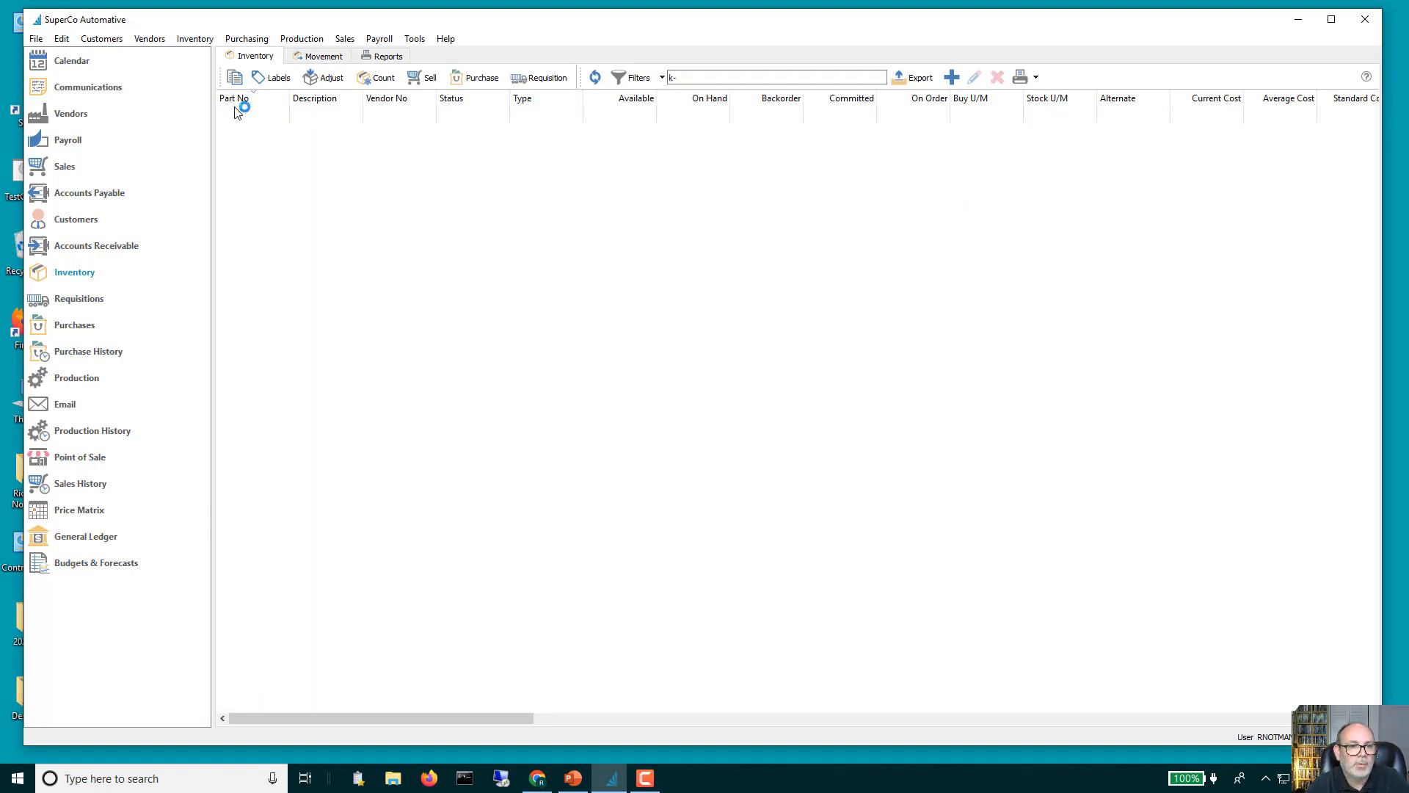
{"action": "double_click", "coordinate": [238, 116]}
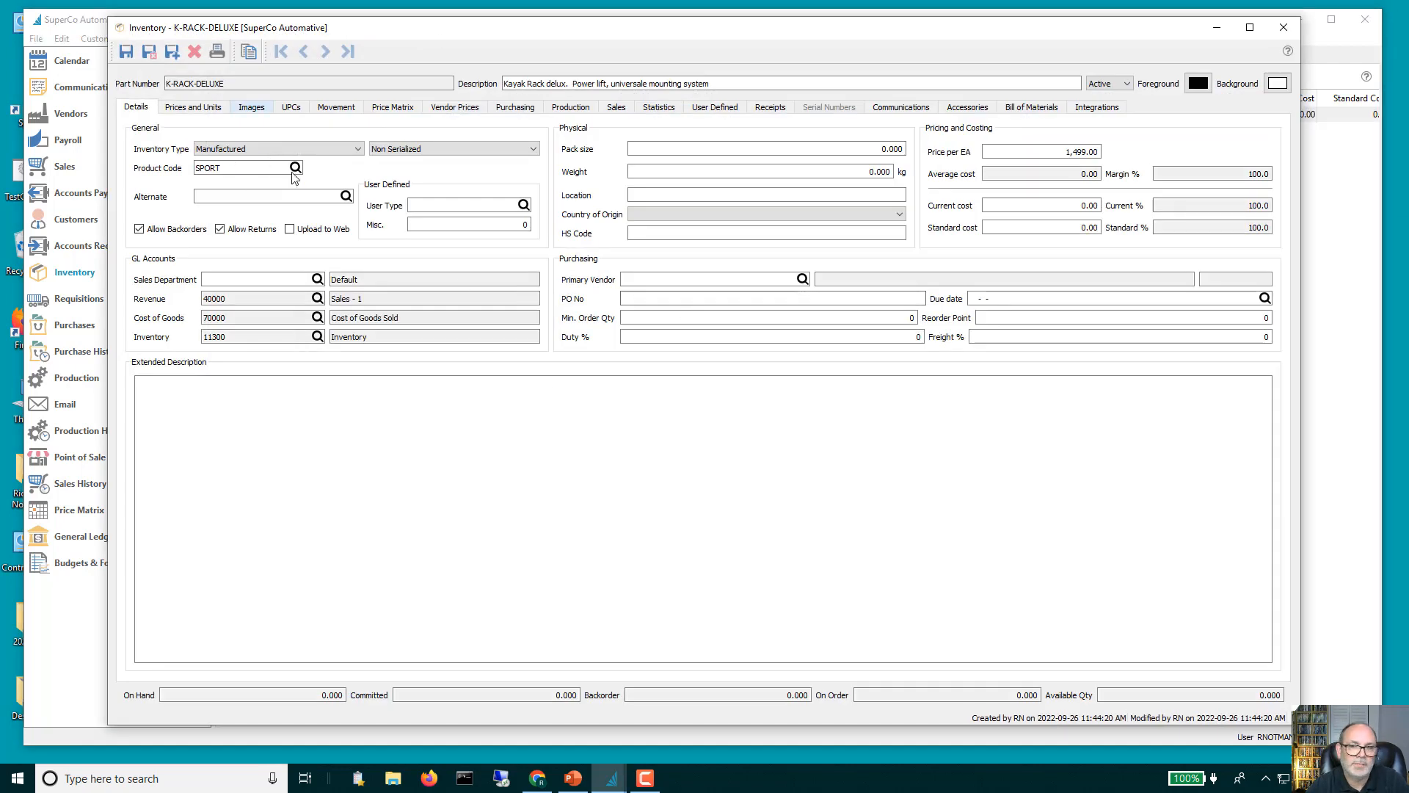
{"action": "left_click", "coordinate": [1046, 108]}
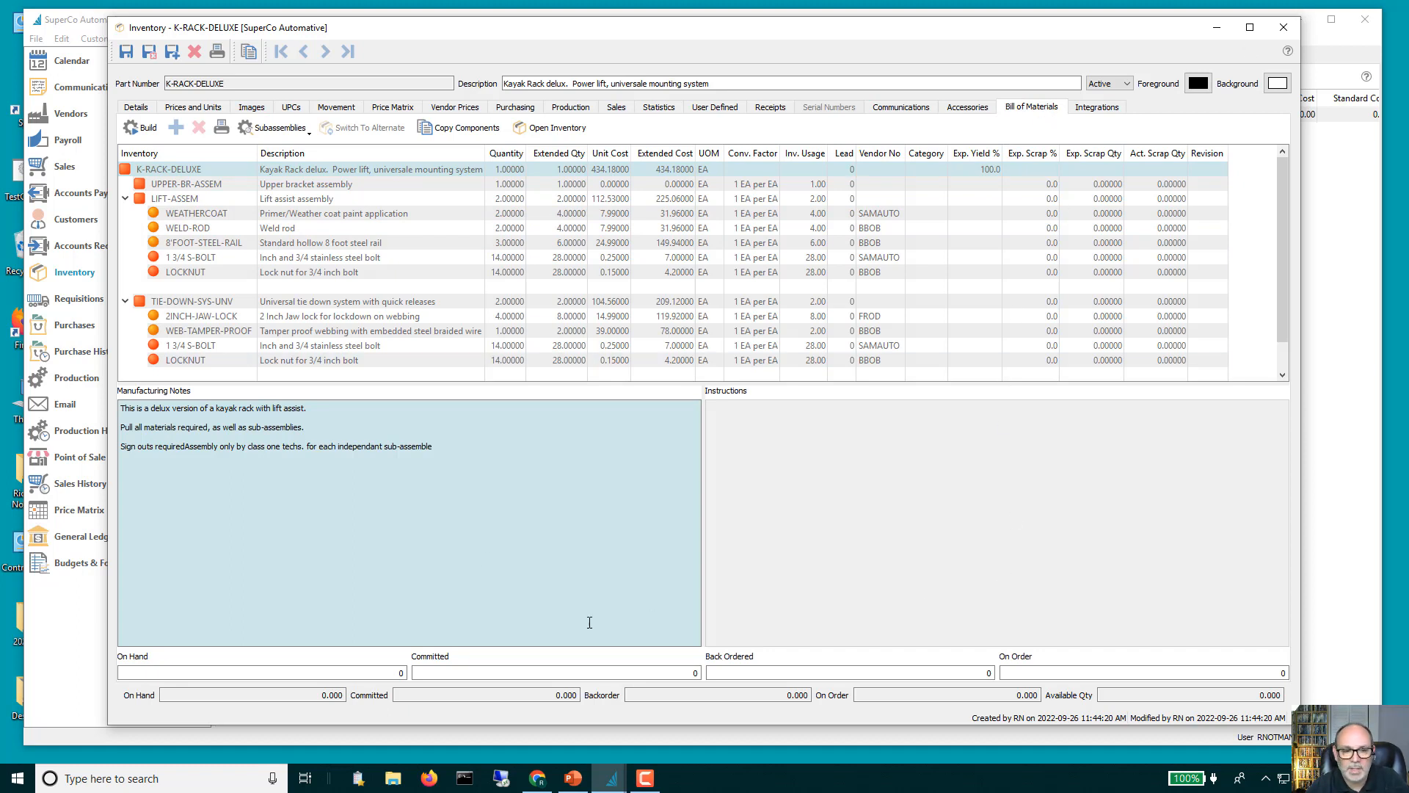
{"action": "left_click_drag", "start_coordinate": [487, 381], "coordinate": [462, 579]}
Expand the UPPER-BR-ASSEM subassembly and its nested ROLLER-RISER subassembly in the bill of materials.
{"action": "left_click", "coordinate": [179, 184]}
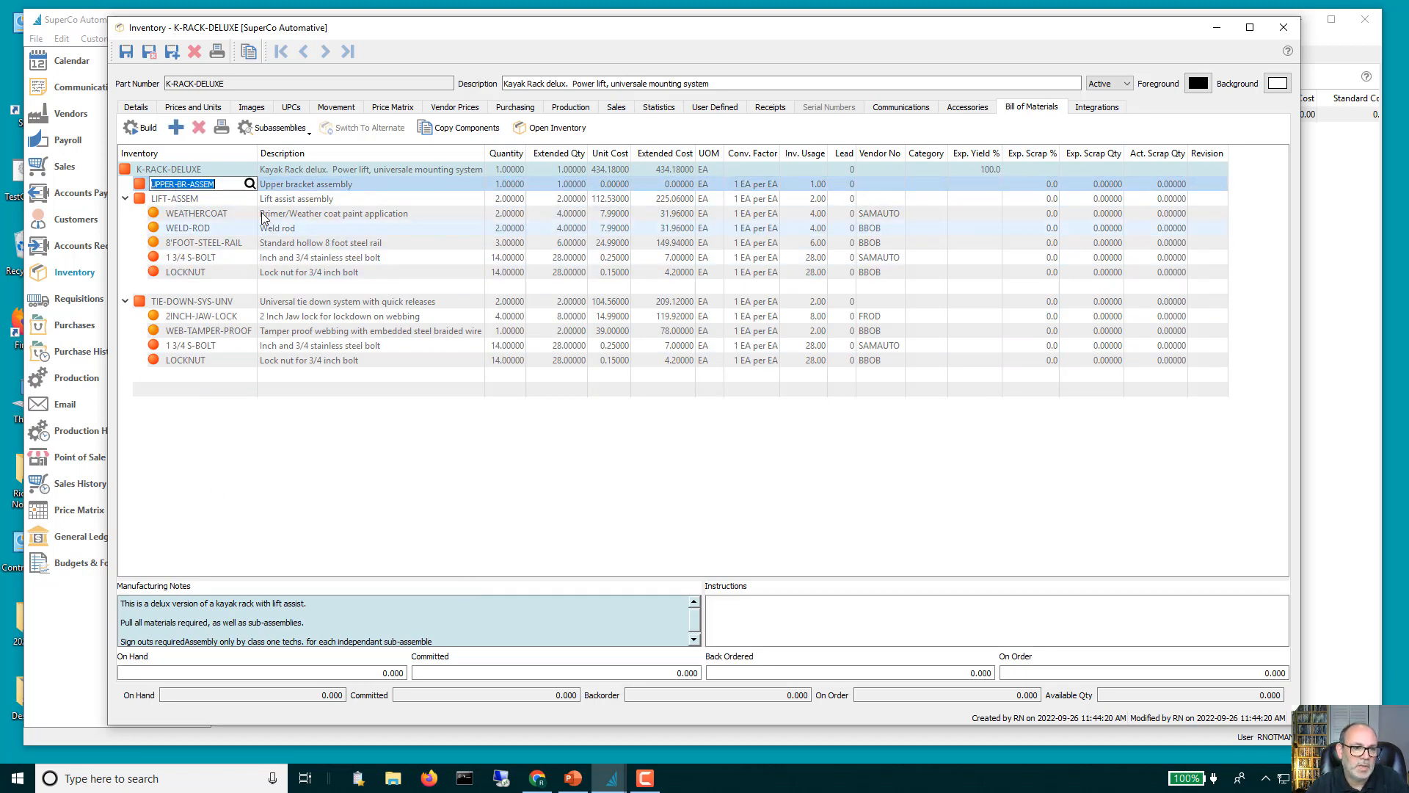
{"action": "left_click", "coordinate": [281, 129]}
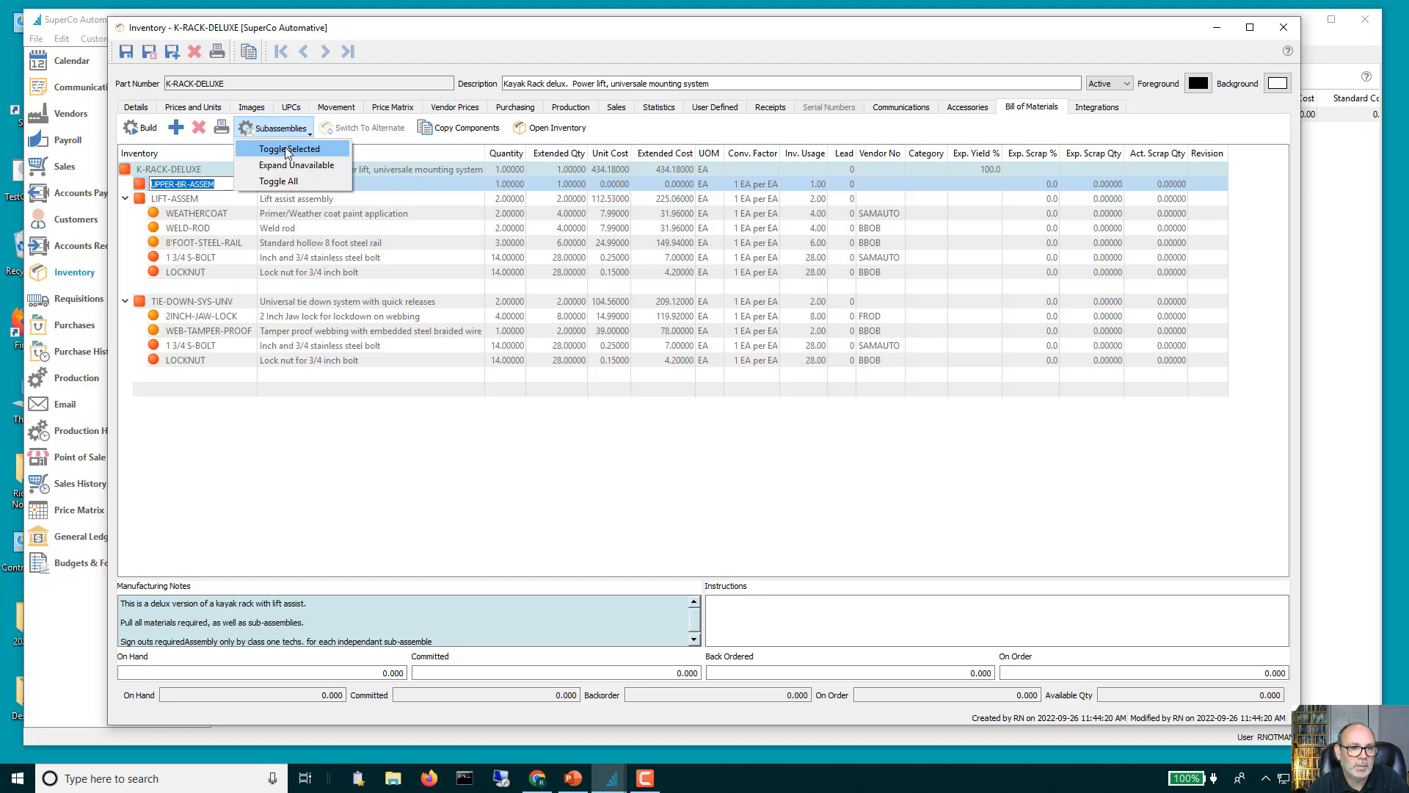
{"action": "left_click", "coordinate": [288, 150]}
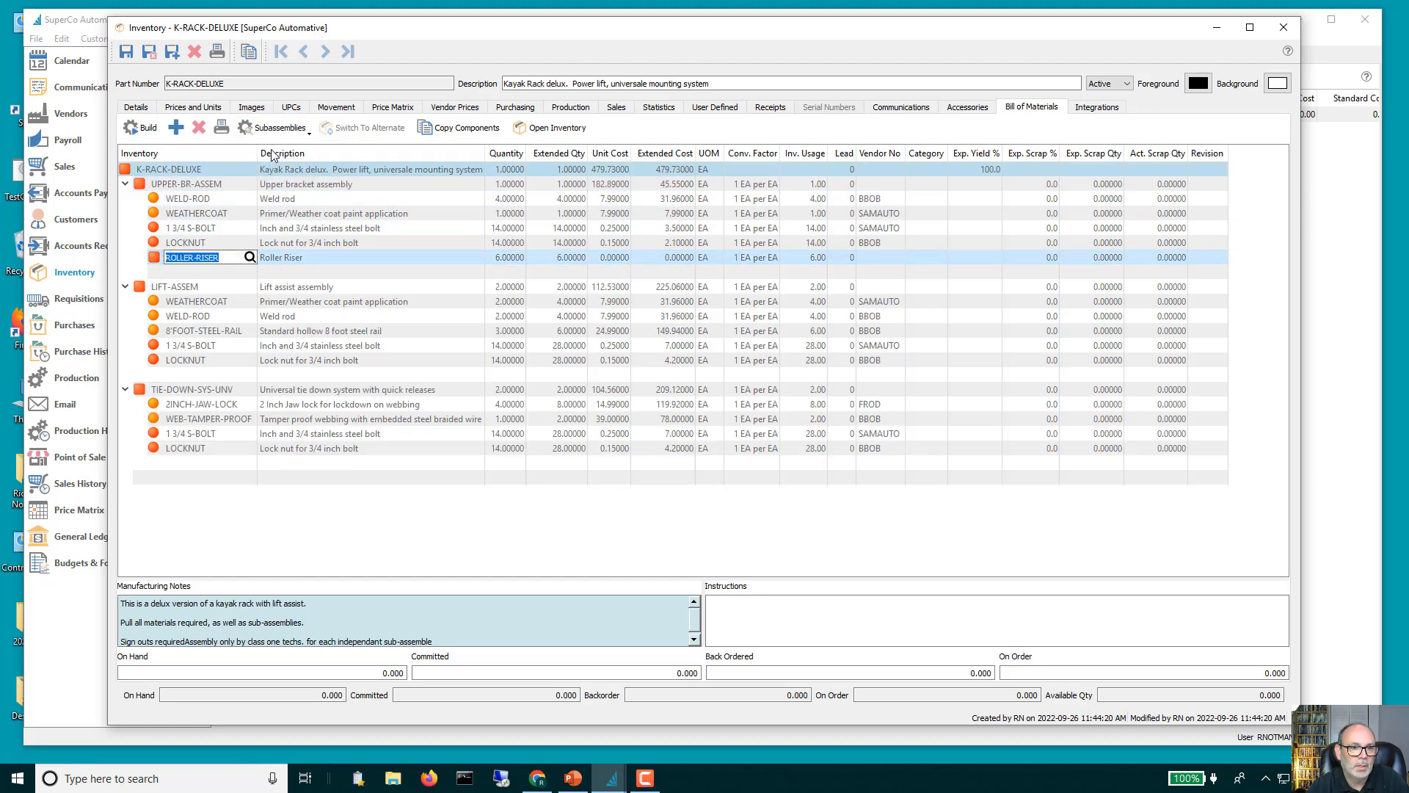
{"action": "left_click", "coordinate": [281, 129]}
{"action": "left_click", "coordinate": [287, 150]}
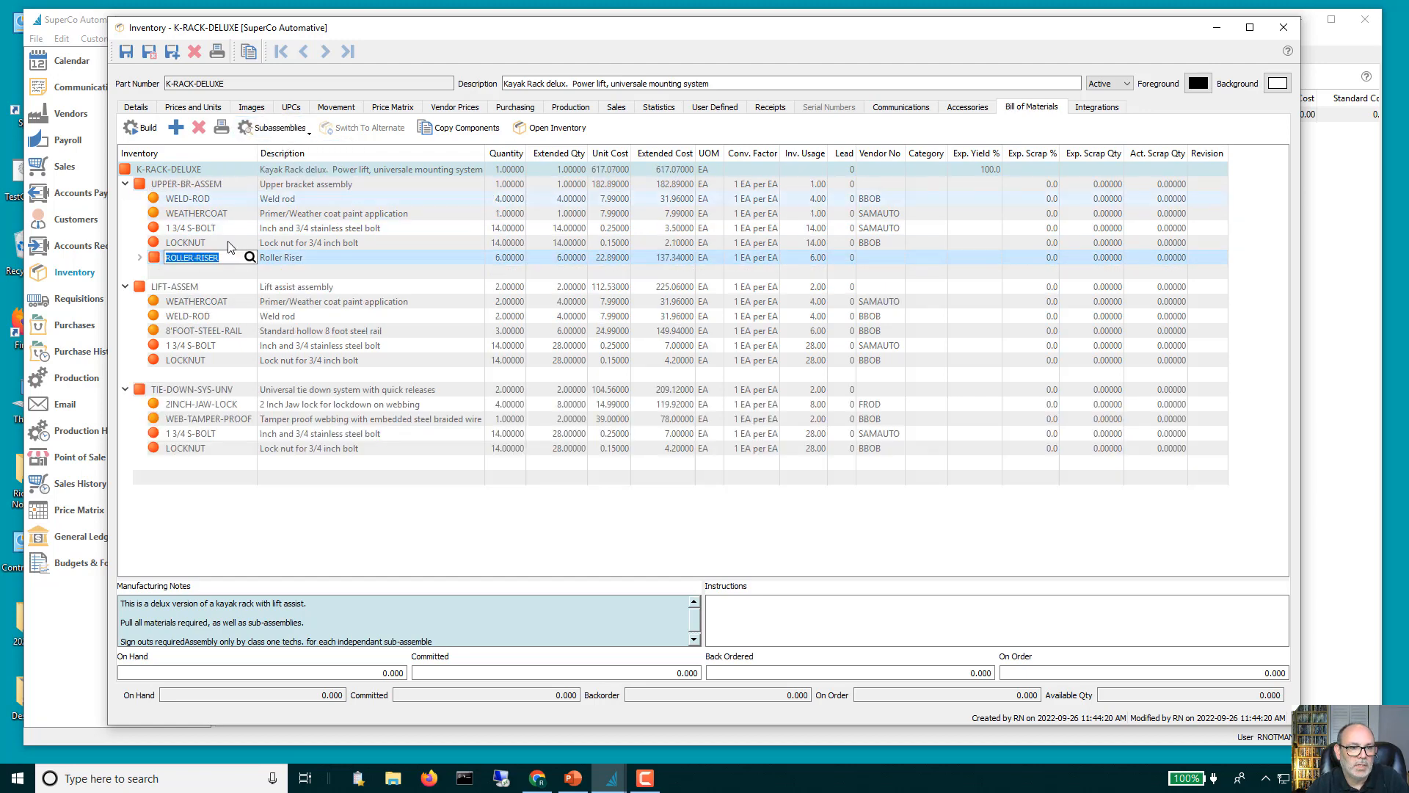
{"action": "left_click", "coordinate": [139, 257]}
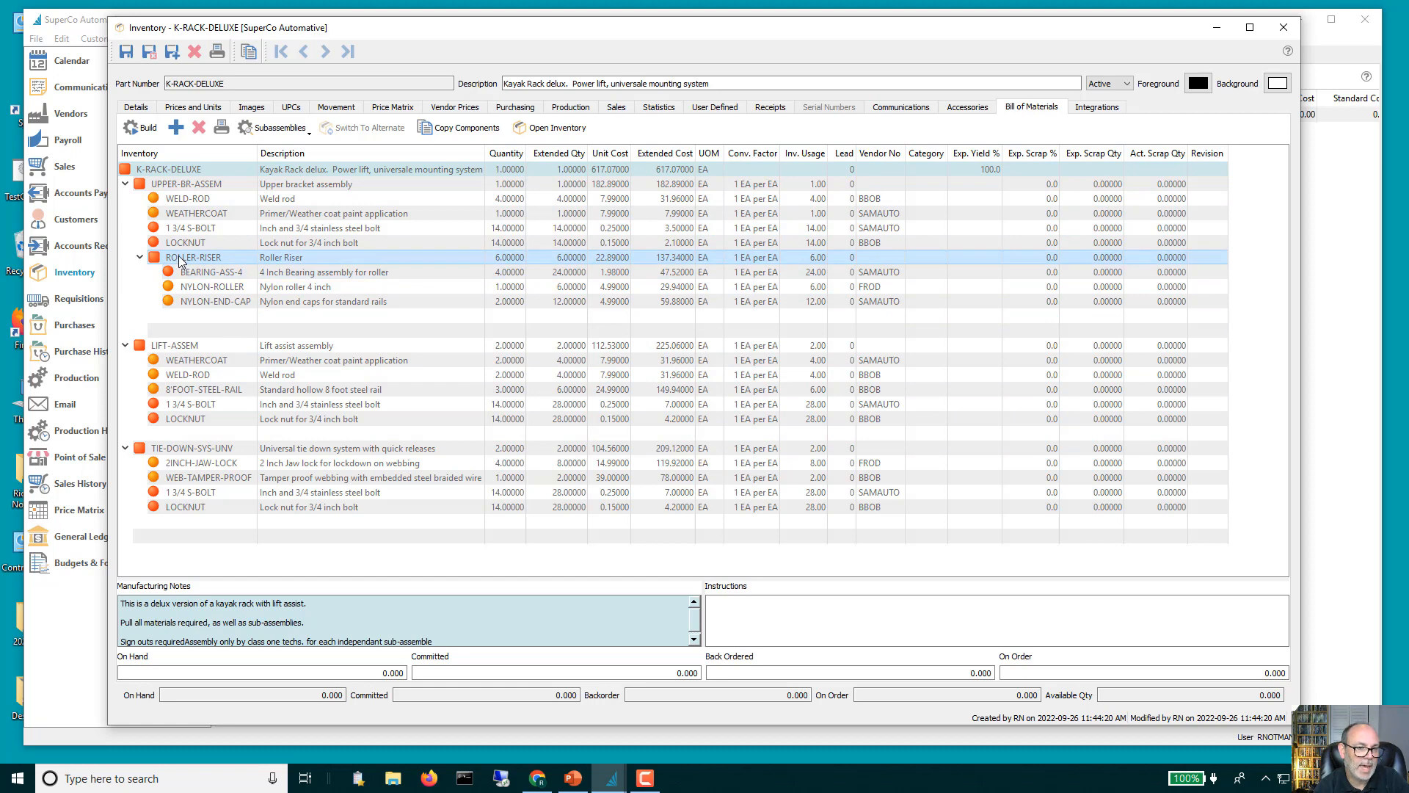
Examine the ROLLER-RISER components and compare the WELD-ROD quantities in UPPER-BR-ASSEM and LIFT-ASSEM.
{"action": "left_click", "coordinate": [217, 256]}
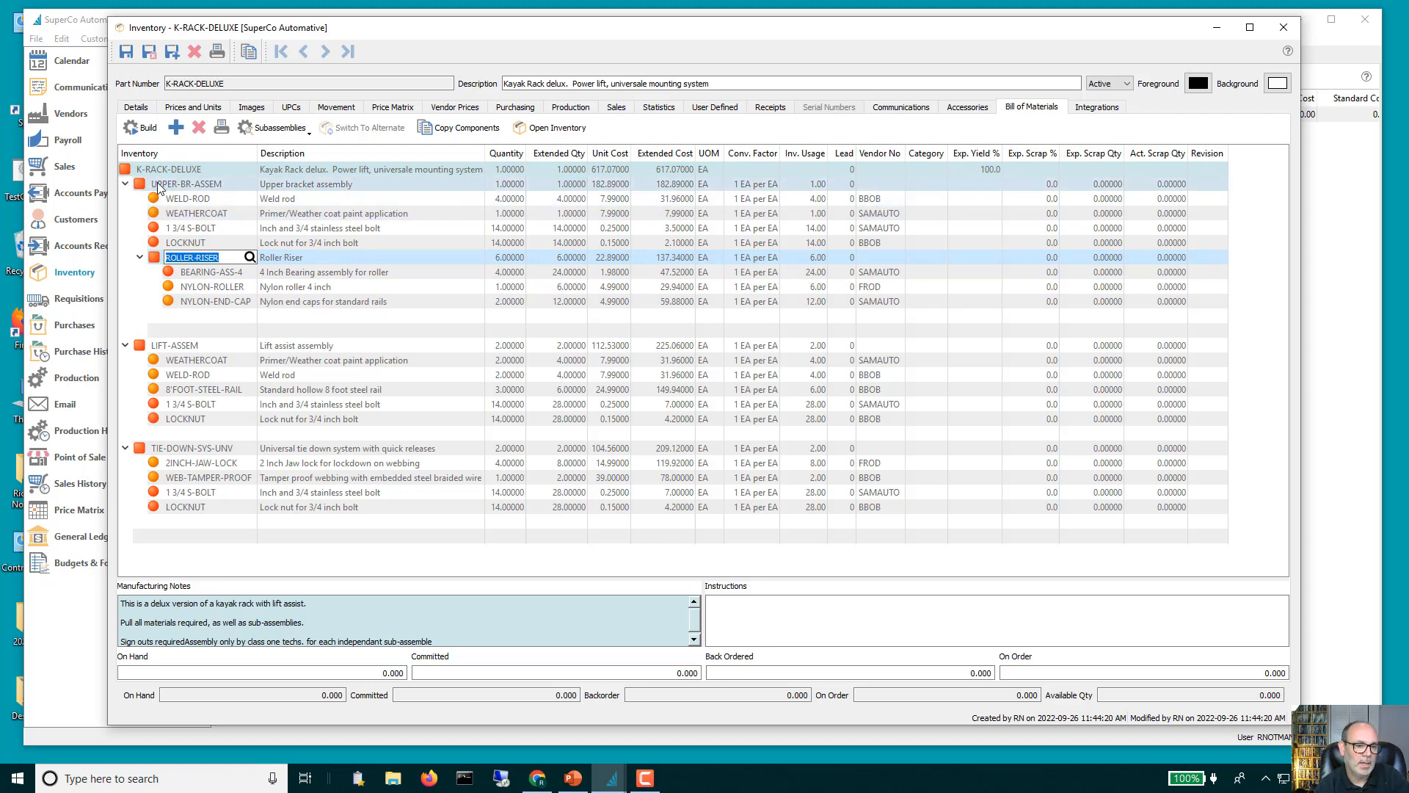
{"action": "mouse_move", "coordinate": [155, 184]}
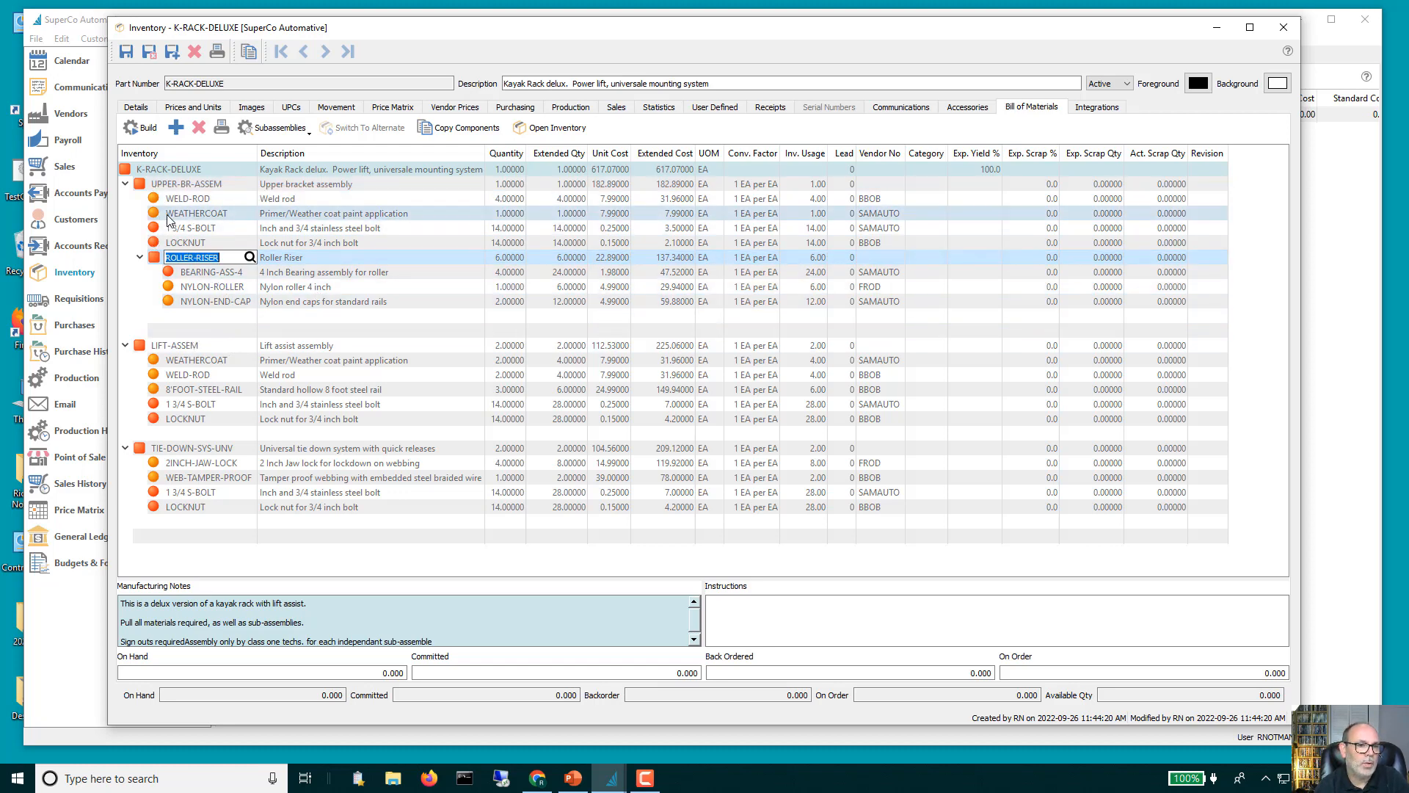
{"action": "mouse_move", "coordinate": [173, 211]}
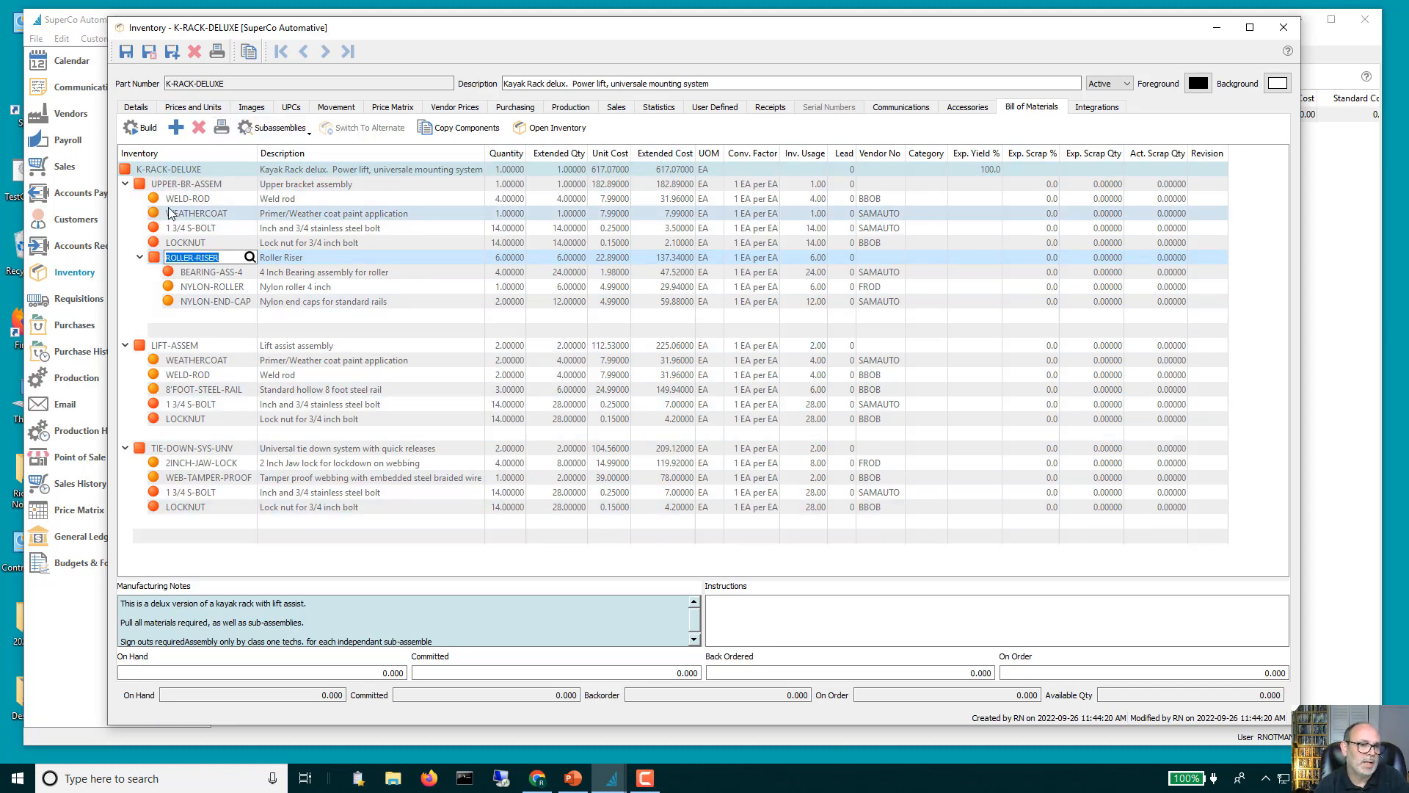
{"action": "left_click", "coordinate": [167, 200]}
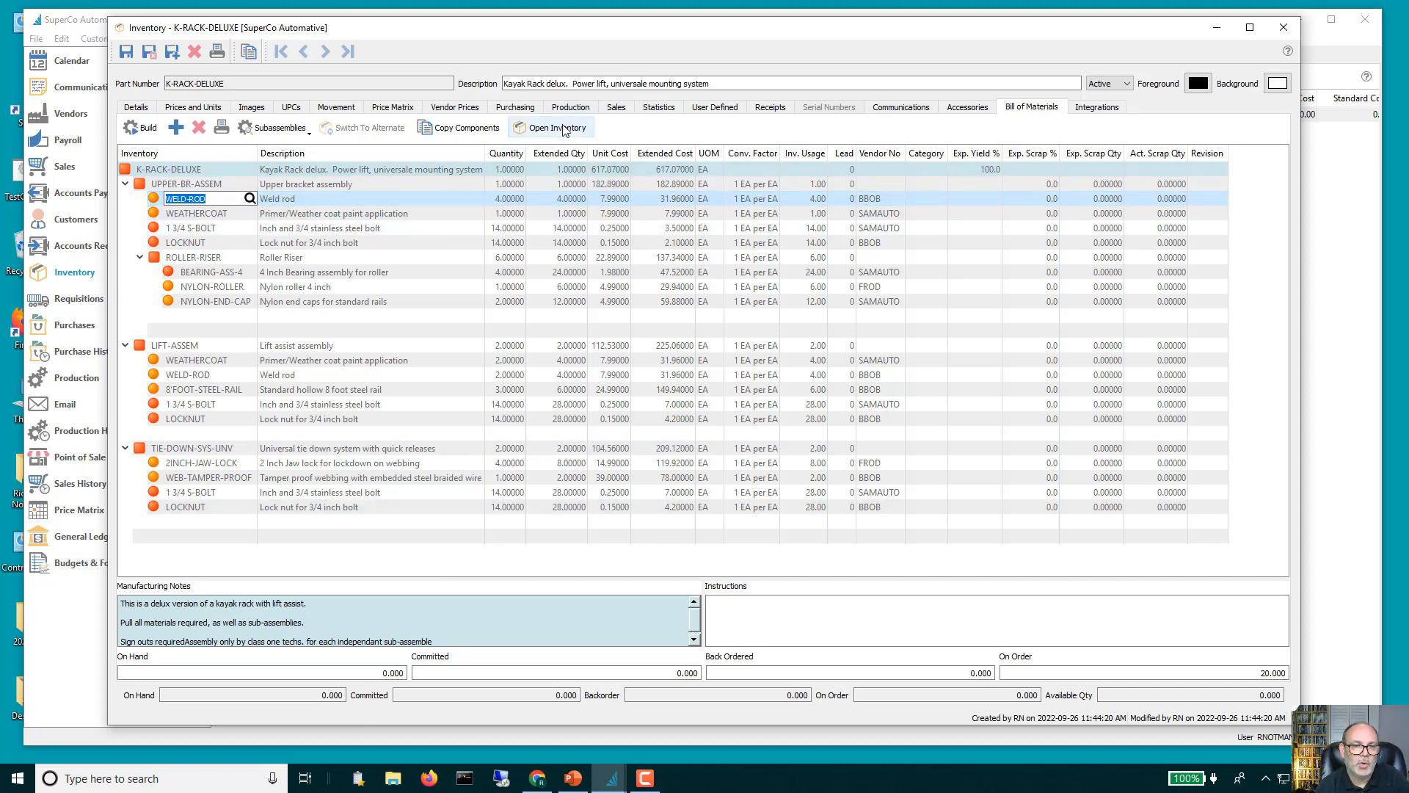
{"action": "mouse_move", "coordinate": [189, 207]}
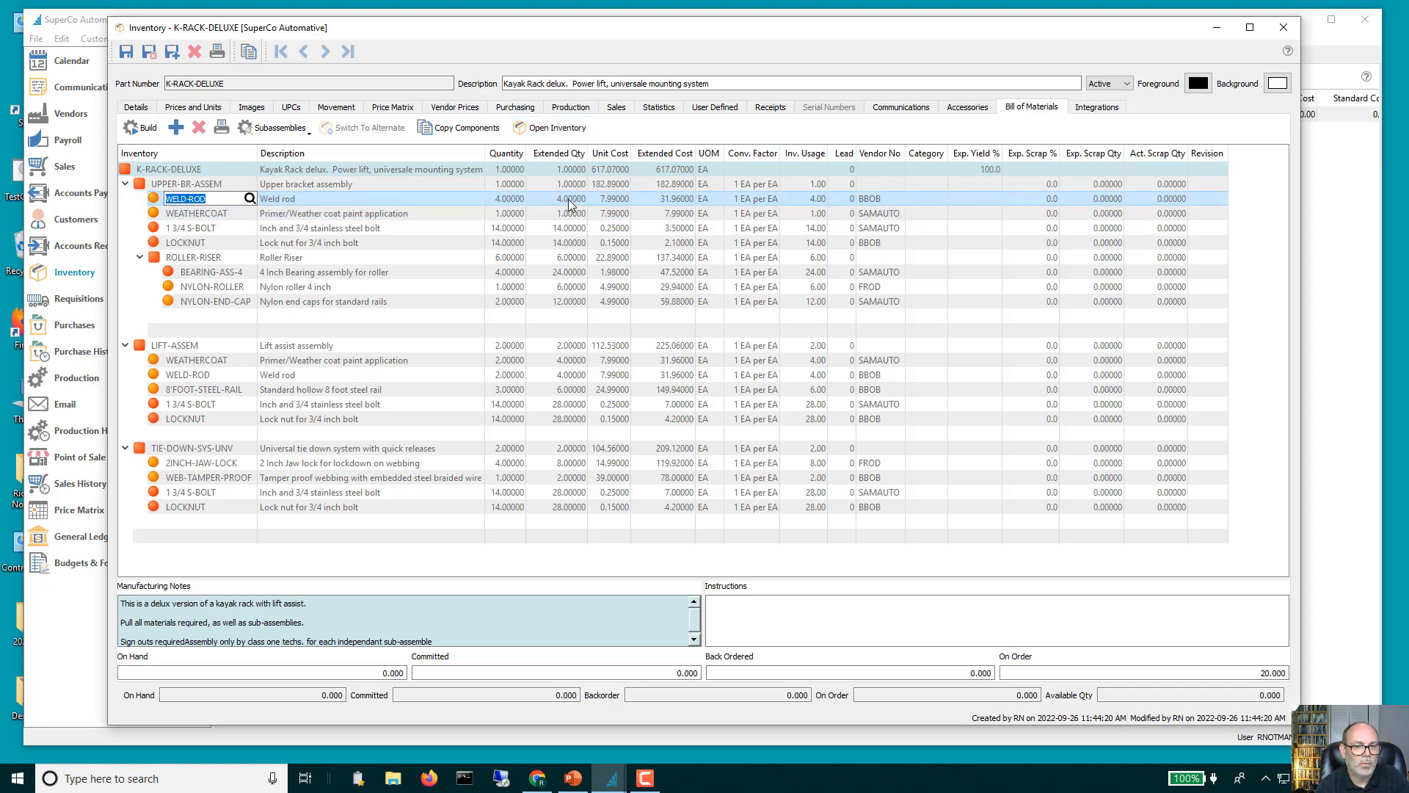
{"action": "left_click", "coordinate": [556, 376]}
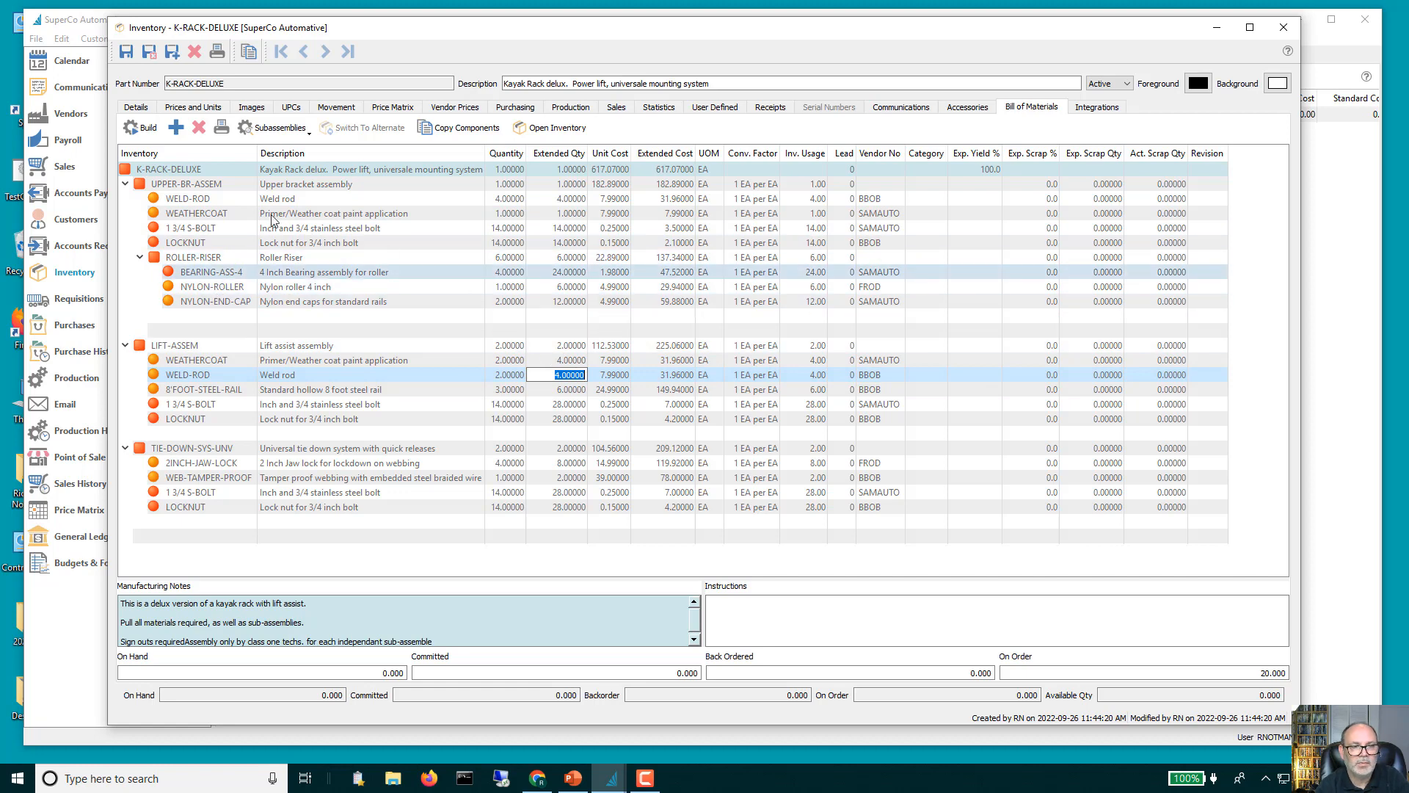
Check the inventory records of the WELD-ROD and 1 3/4 S-BOLT components from UPPER-BR-ASSEM, closing each one.
{"action": "left_click", "coordinate": [231, 201]}
{"action": "left_click", "coordinate": [549, 128]}
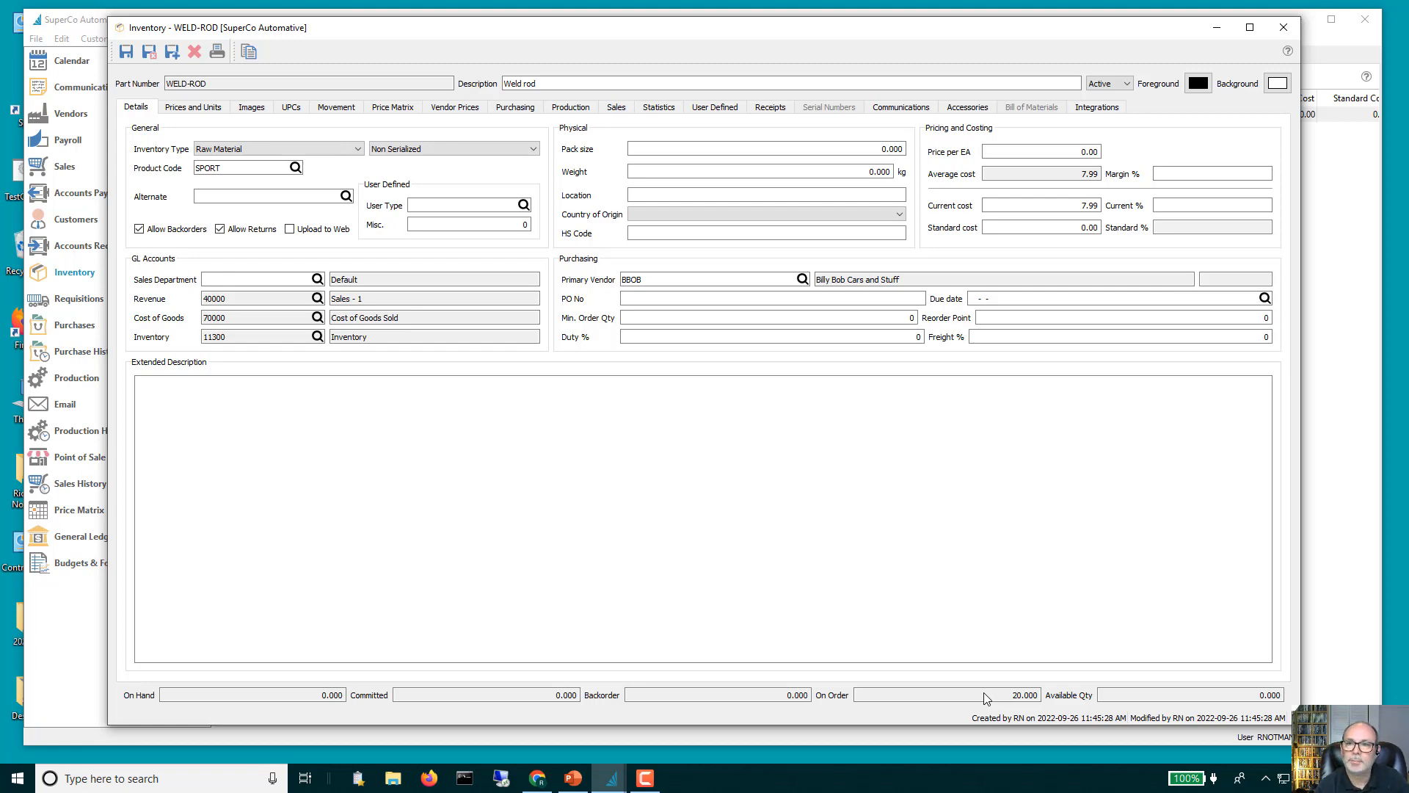
{"action": "left_click", "coordinate": [1283, 27]}
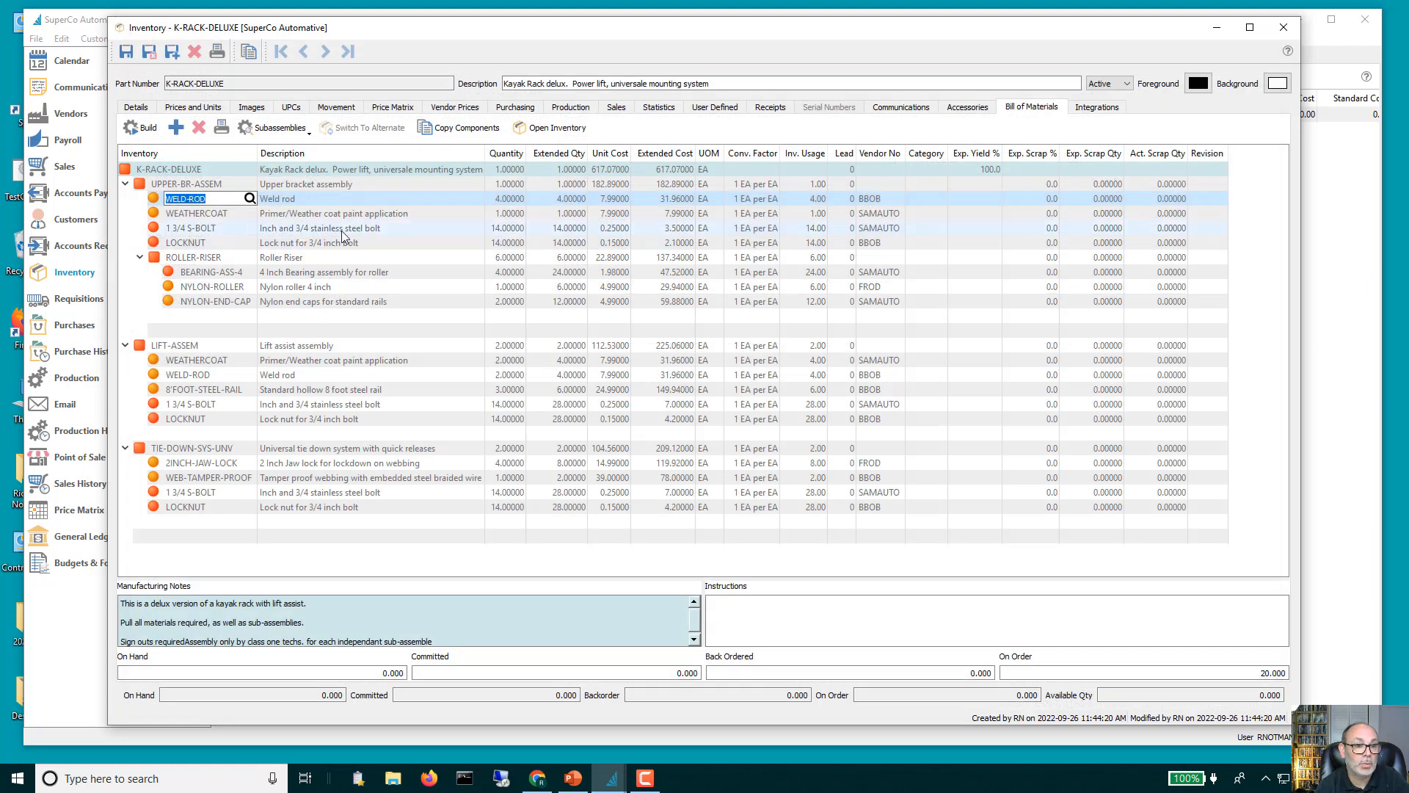
{"action": "left_click", "coordinate": [225, 234]}
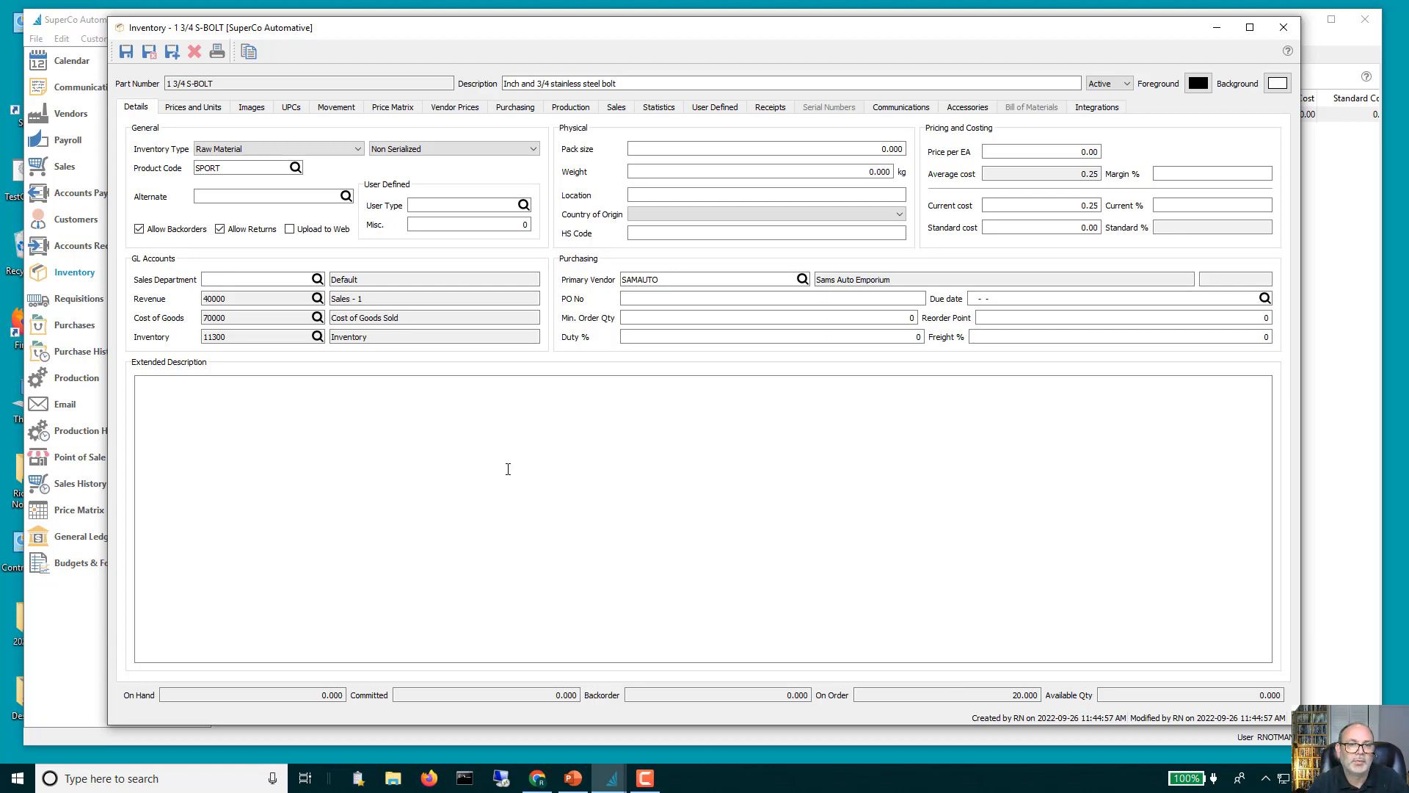
{"action": "left_click", "coordinate": [1284, 27]}
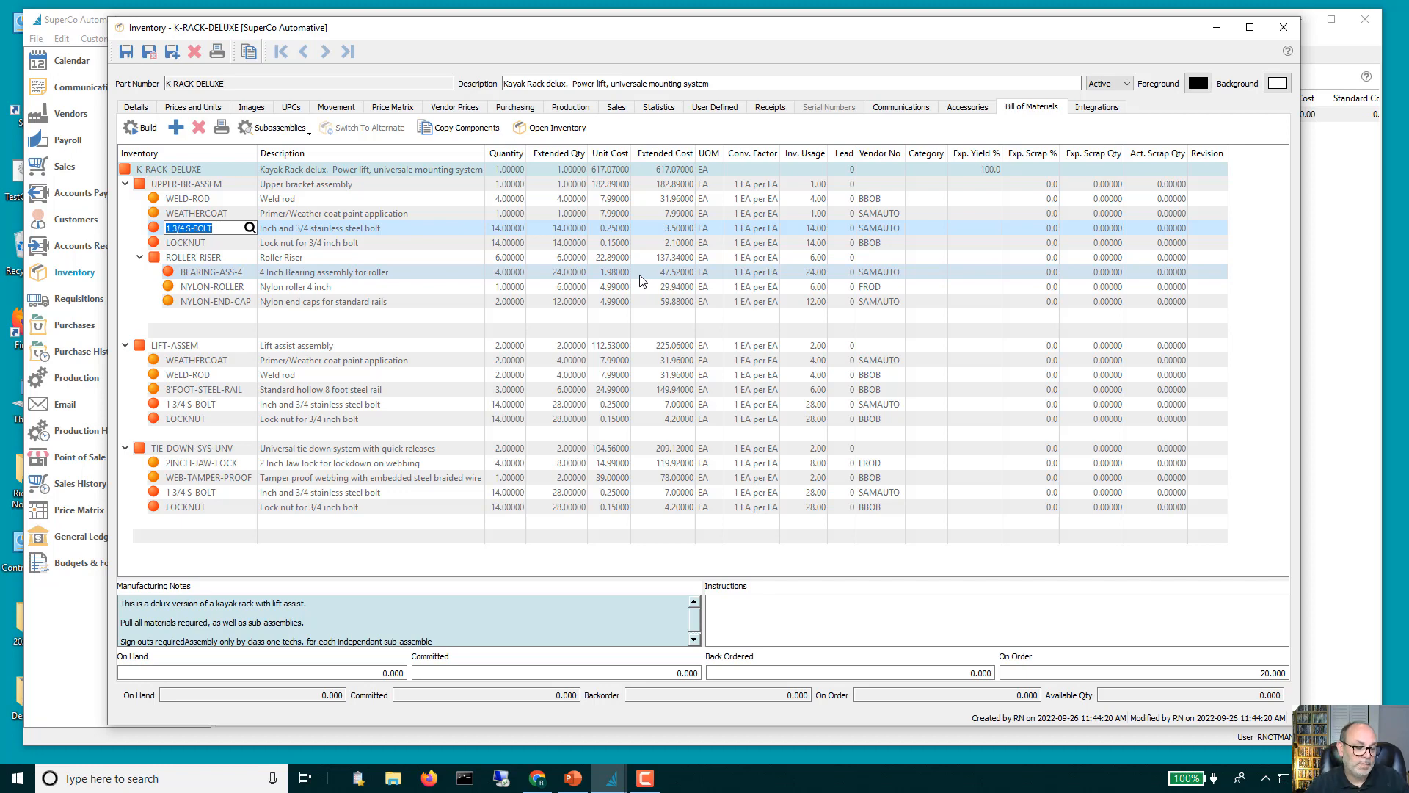
Save and close the K-RACK-DELUXE record and open the production orders list.
{"action": "left_click", "coordinate": [155, 54]}
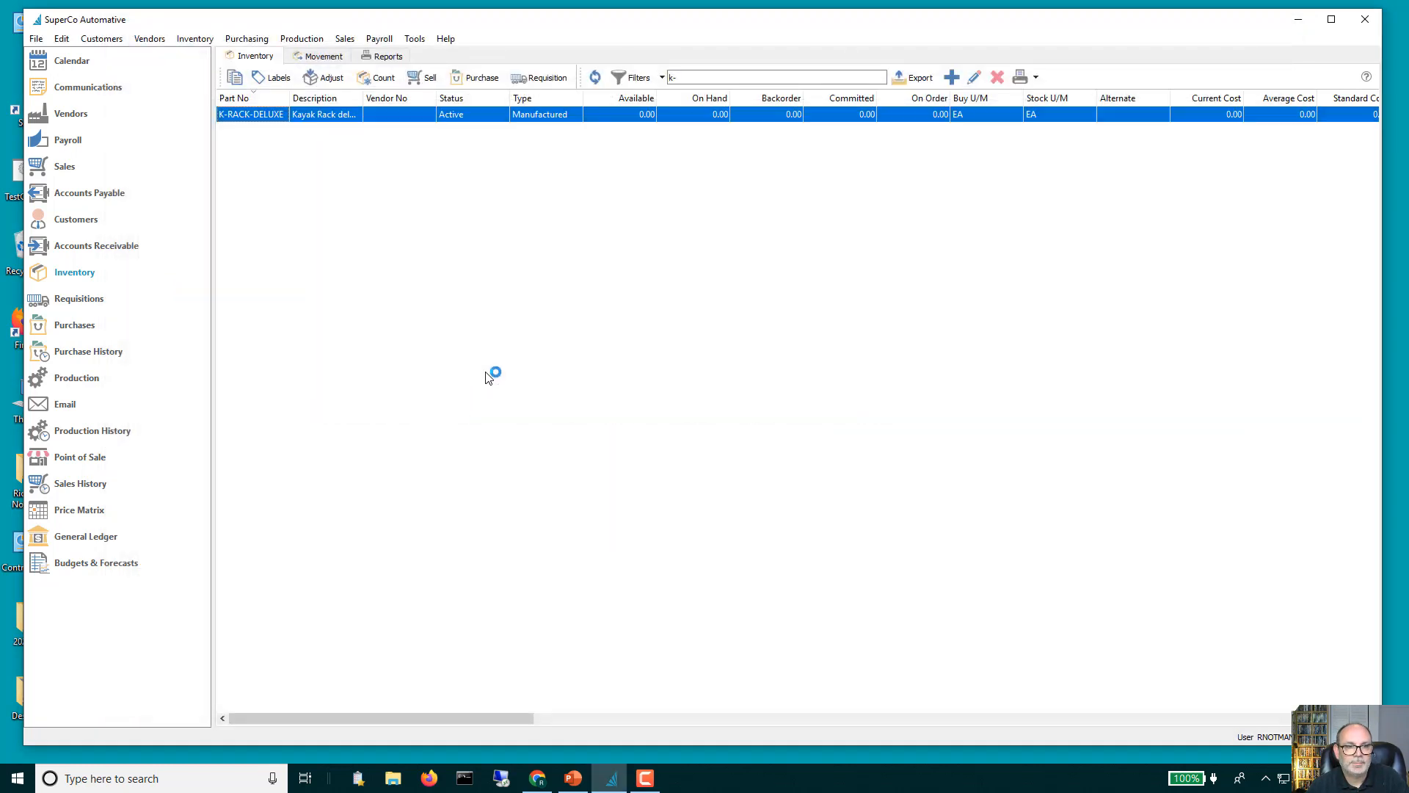
{"action": "left_click", "coordinate": [94, 386]}
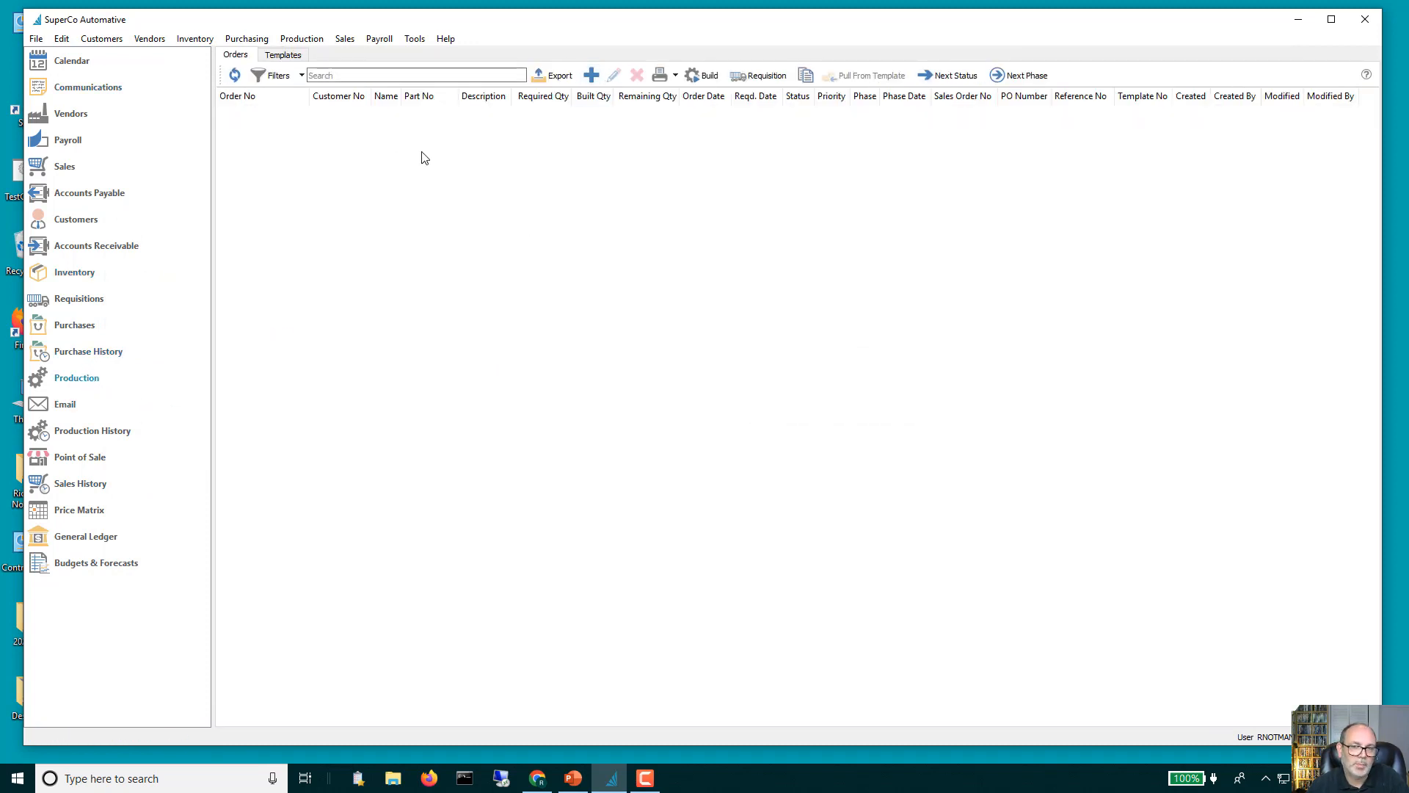
Create a new production order for the inventory item K-RACK-DELUXE, picking it from the inventory list.
{"action": "left_click", "coordinate": [590, 75]}
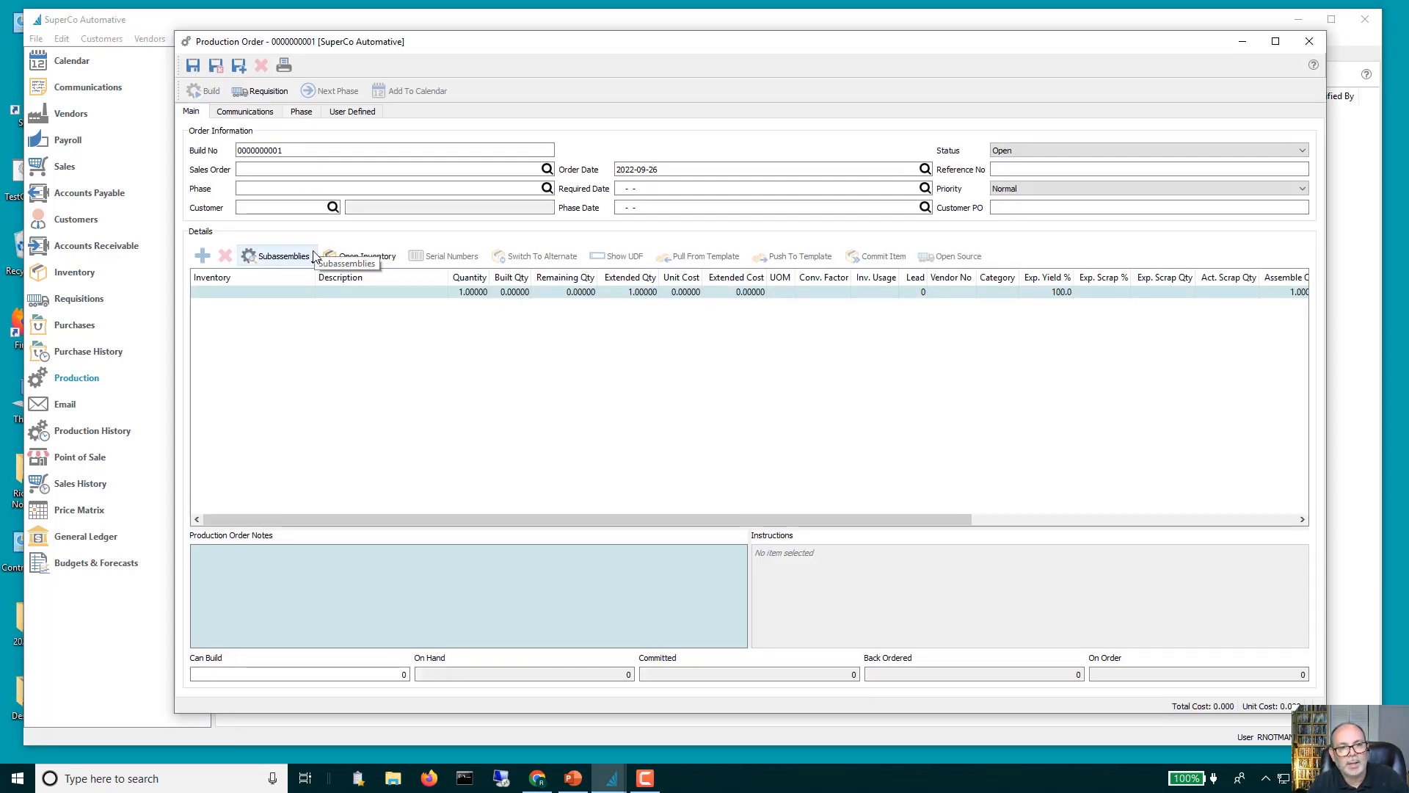
{"action": "left_click", "coordinate": [239, 290]}
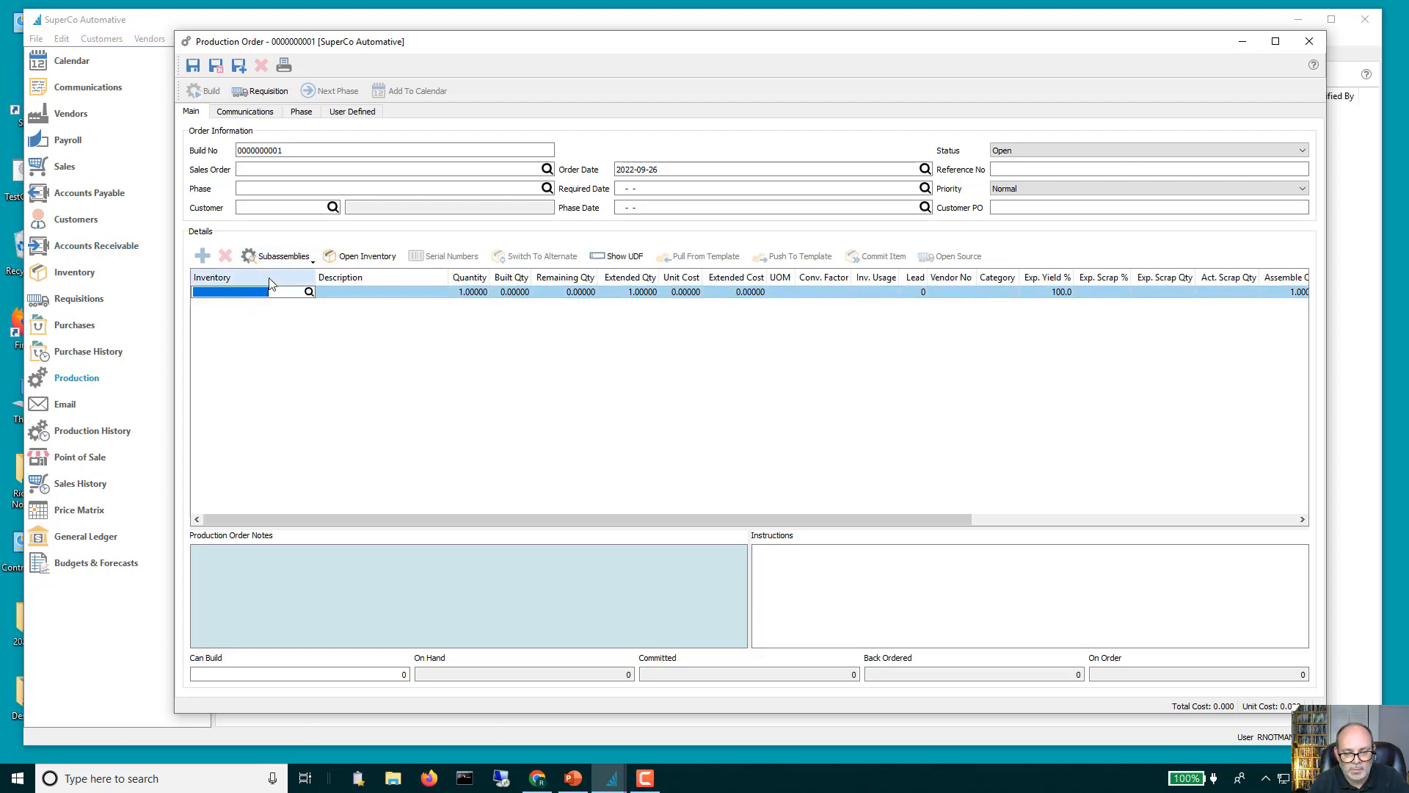
{"action": "type", "text": "K"}
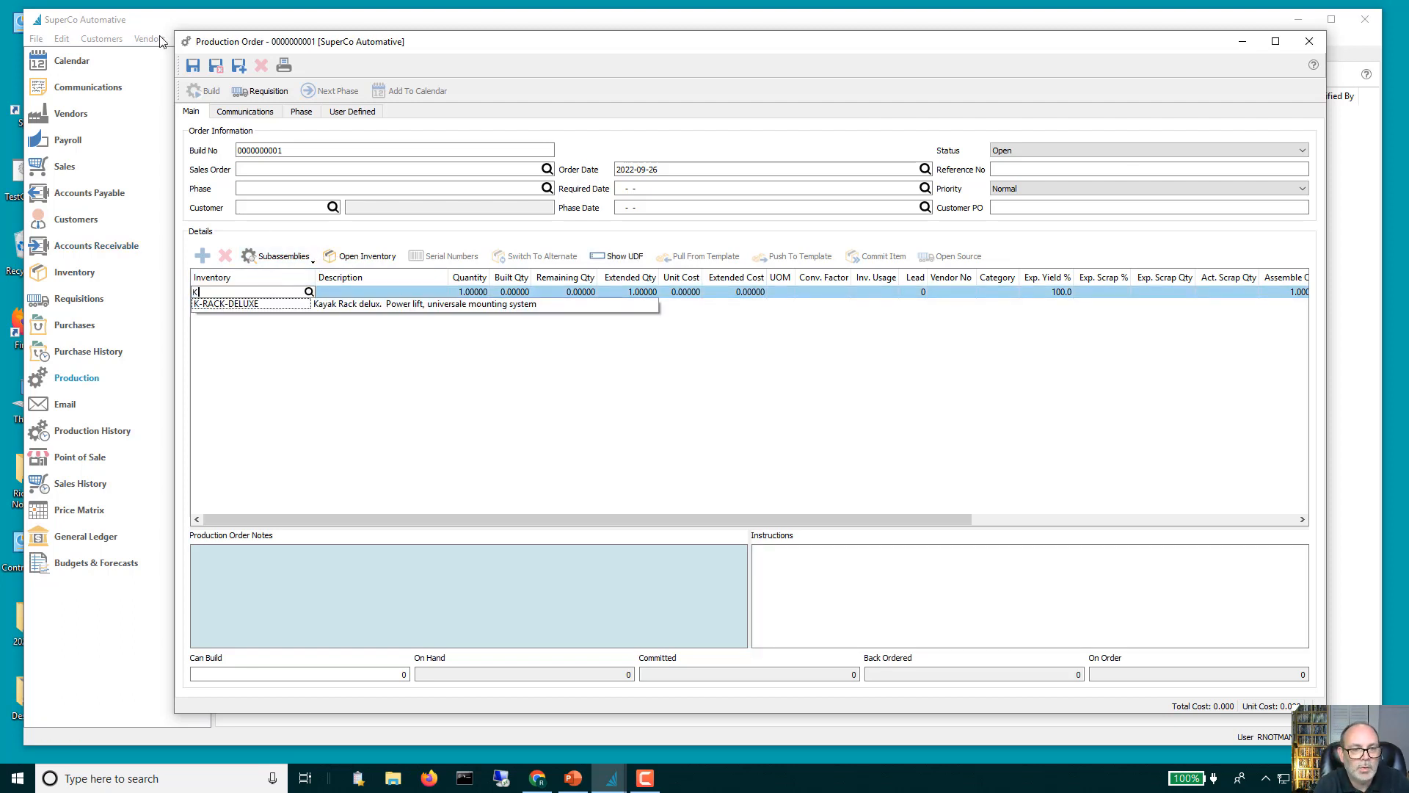
{"action": "key", "text": "BackSpace"}
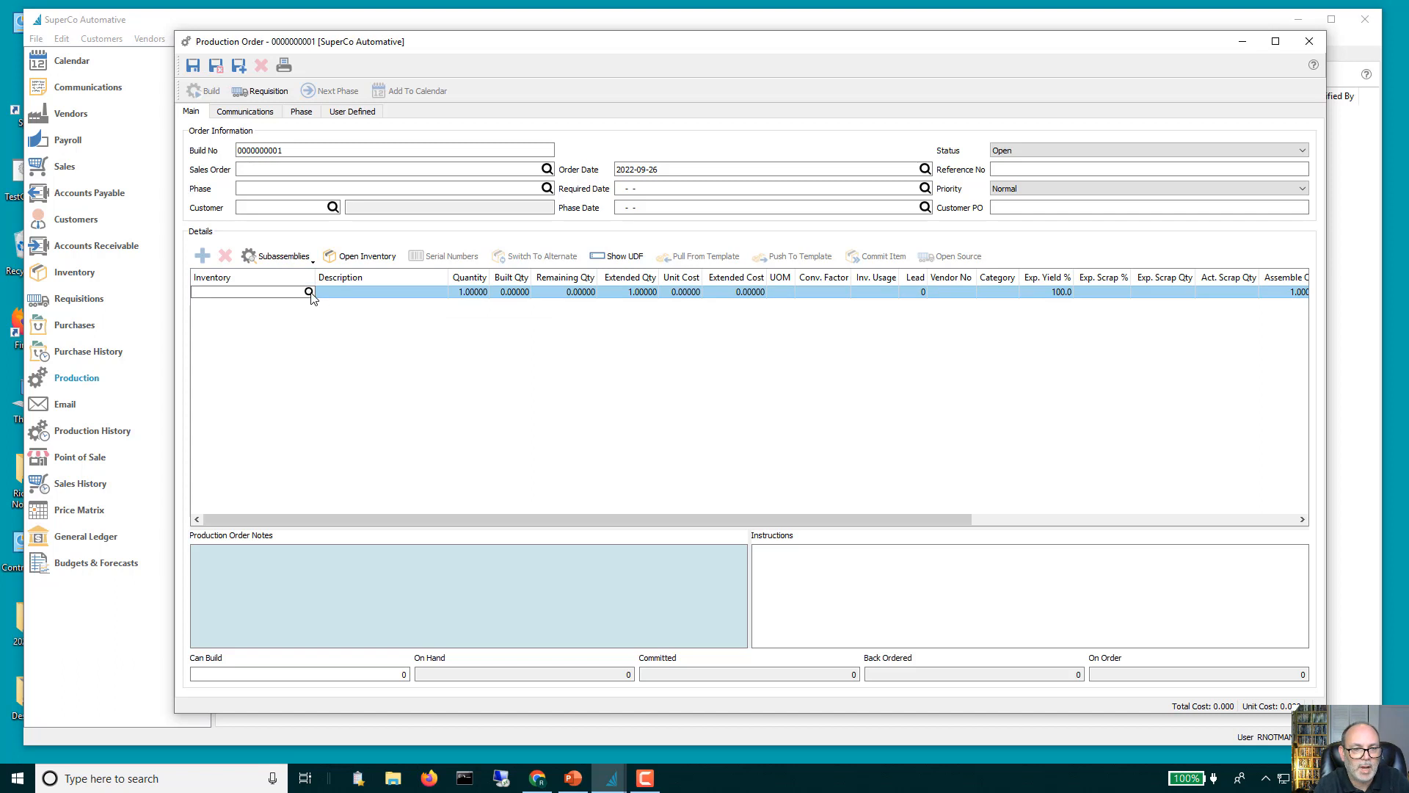
{"action": "left_click", "coordinate": [309, 291]}
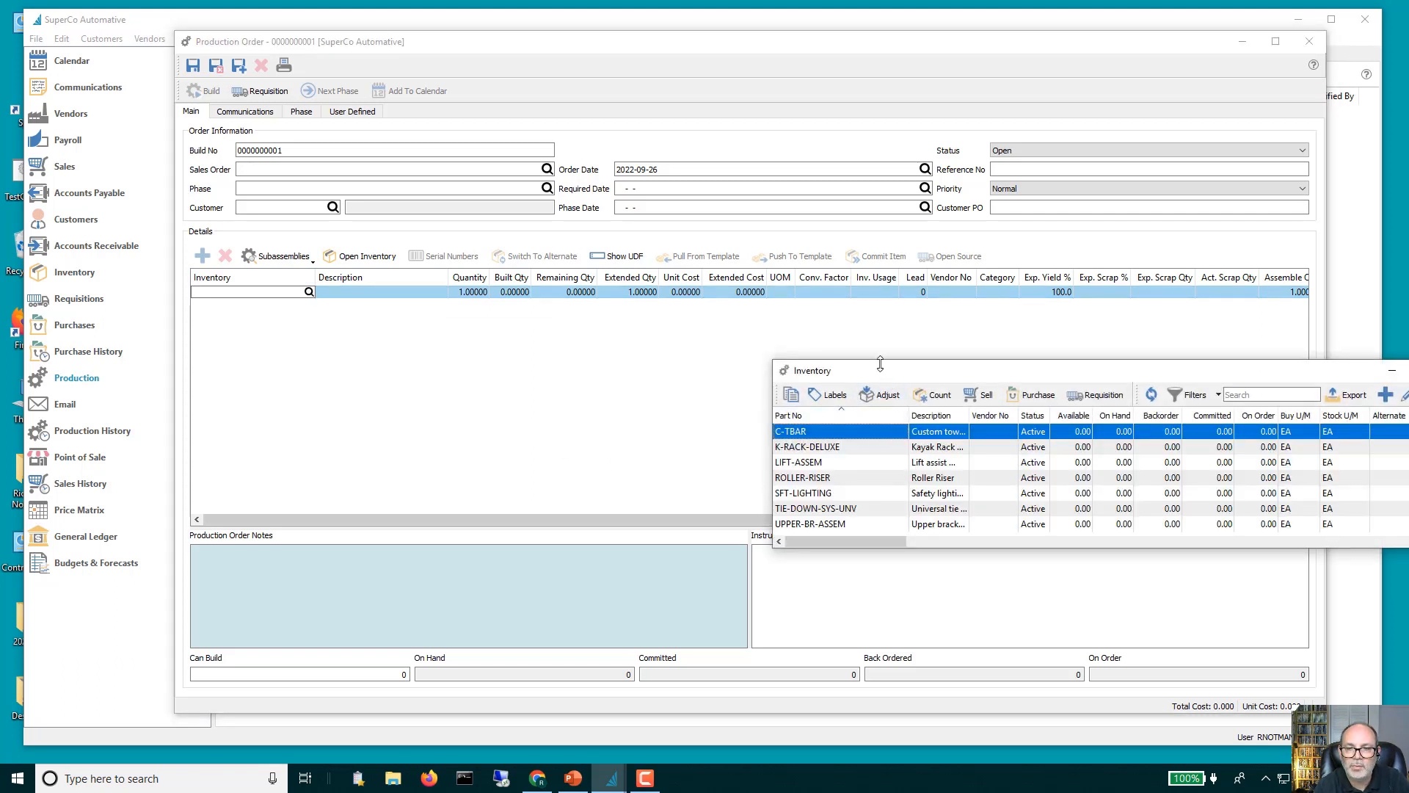
{"action": "left_click_drag", "start_coordinate": [880, 364], "coordinate": [857, 185]}
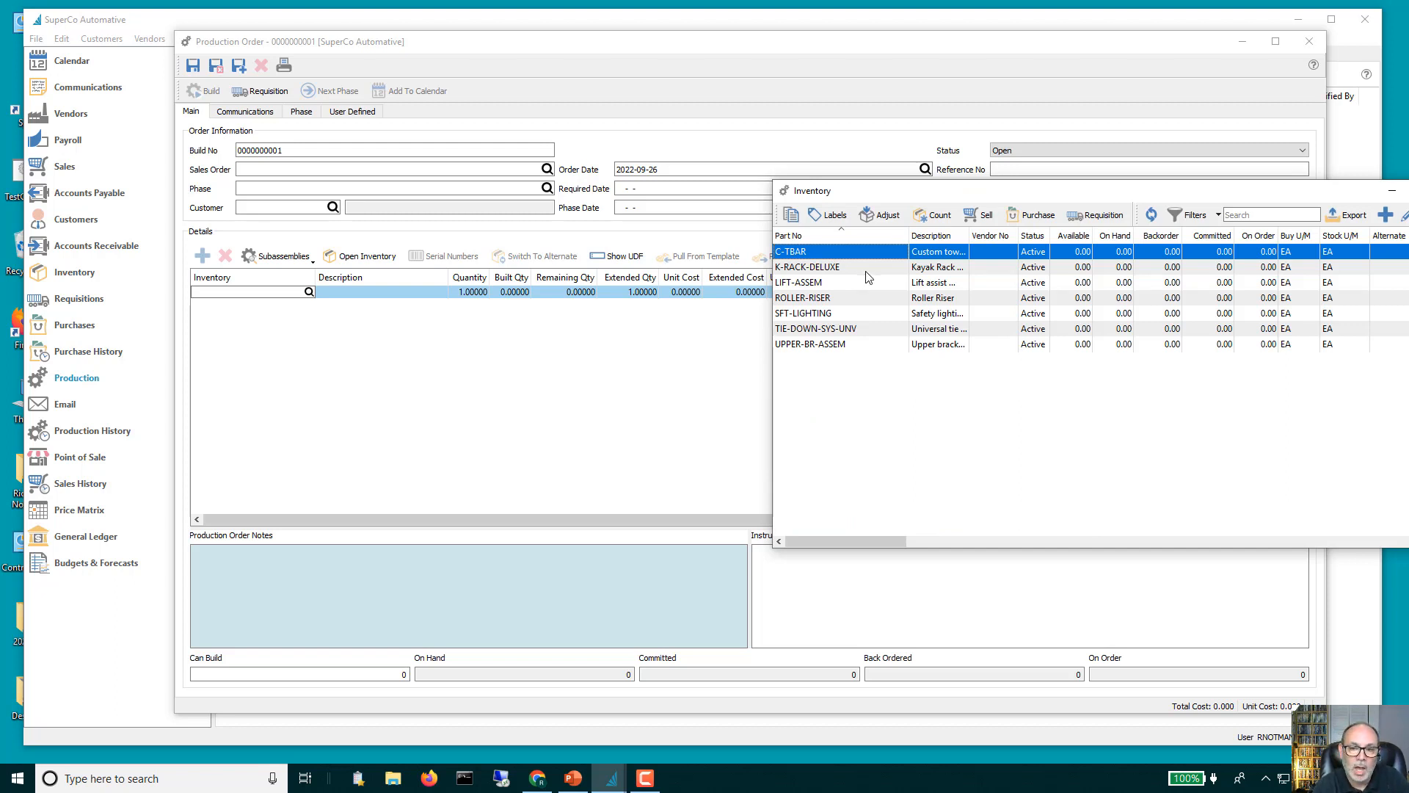
{"action": "double_click", "coordinate": [785, 267]}
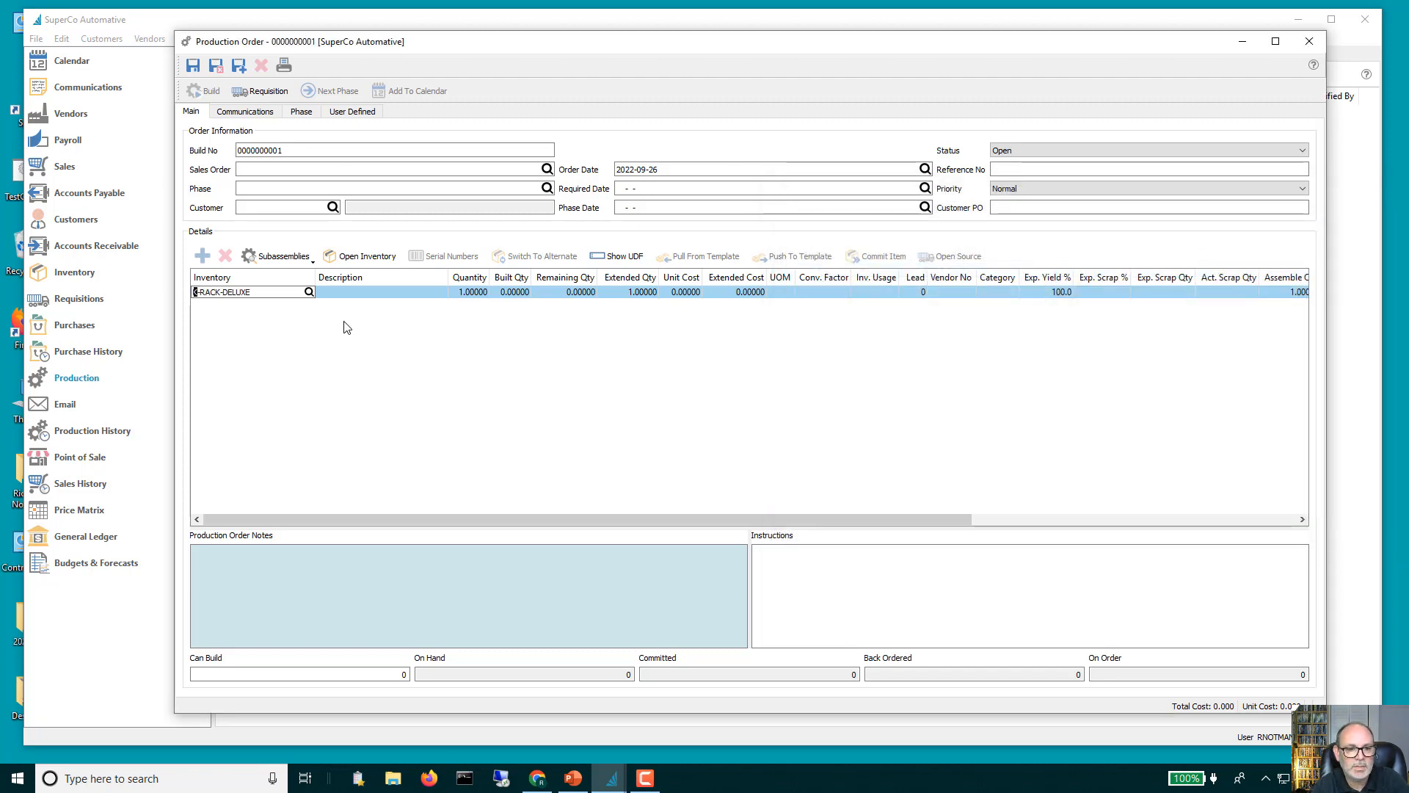
{"action": "key", "text": "Tab"}
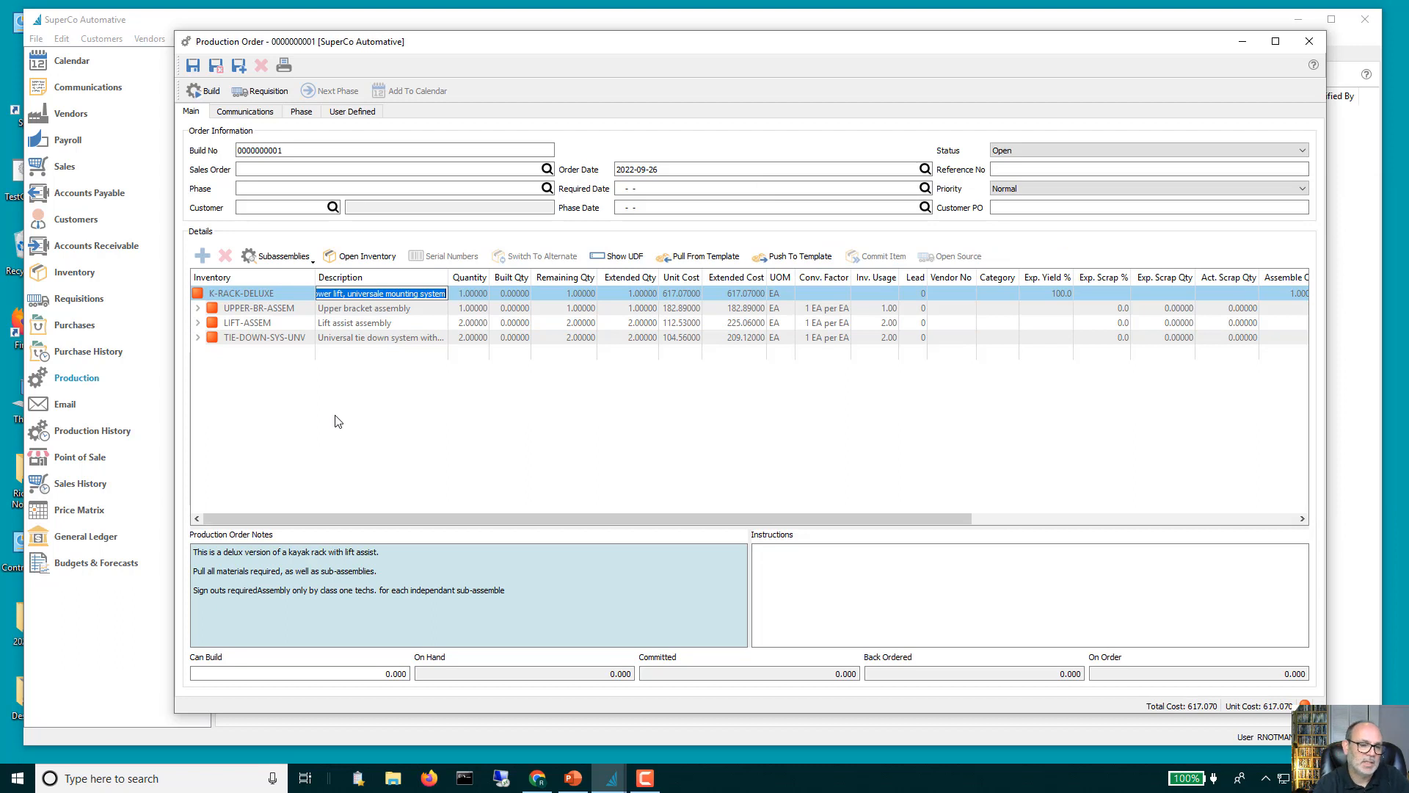
Expand UPPER-BR-ASSEM, LIFT-ASSEM, TIE-DOWN-SYS-UNV and the nested ROLLER-RISER in the order details, and enlarge the details area to review their components.
{"action": "left_click", "coordinate": [197, 308]}
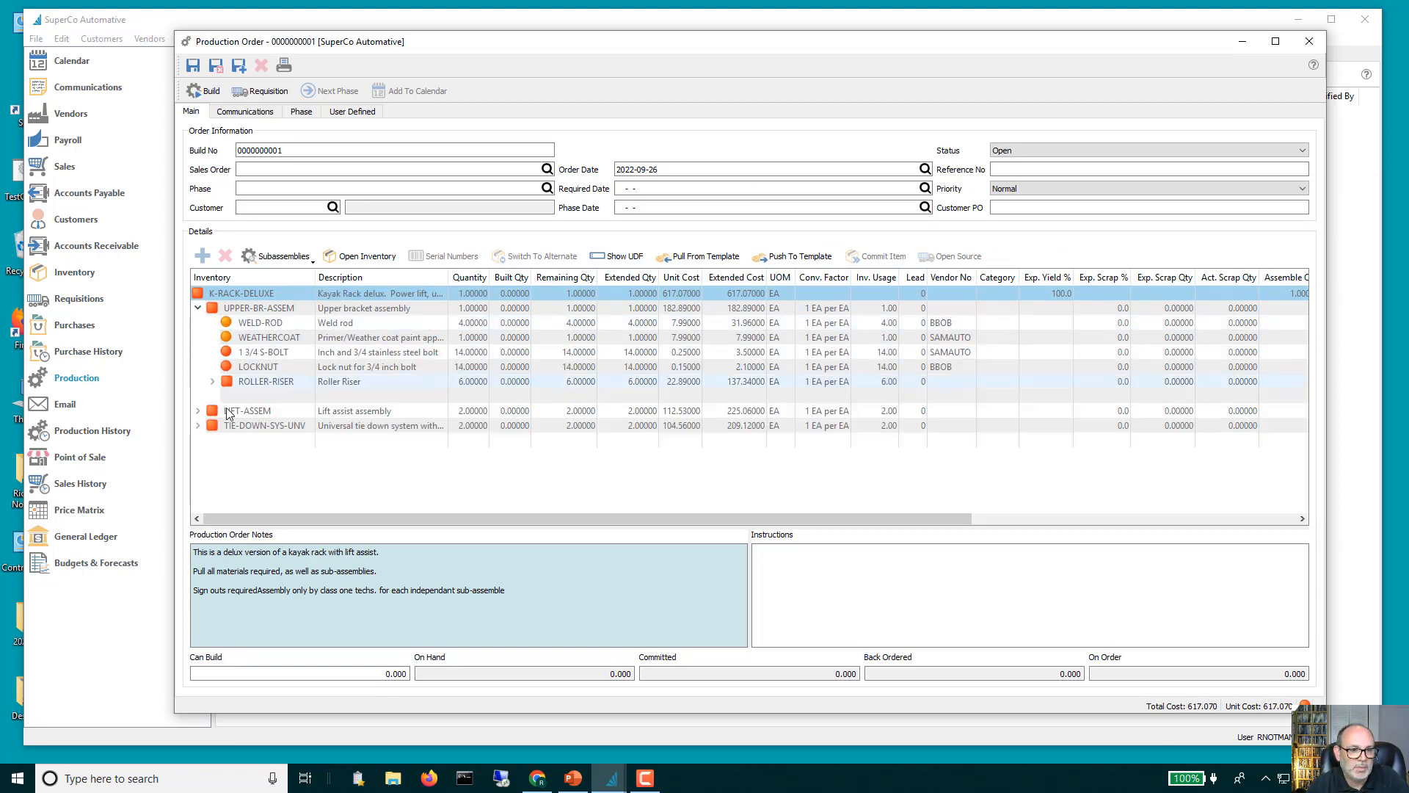
{"action": "left_click", "coordinate": [198, 412]}
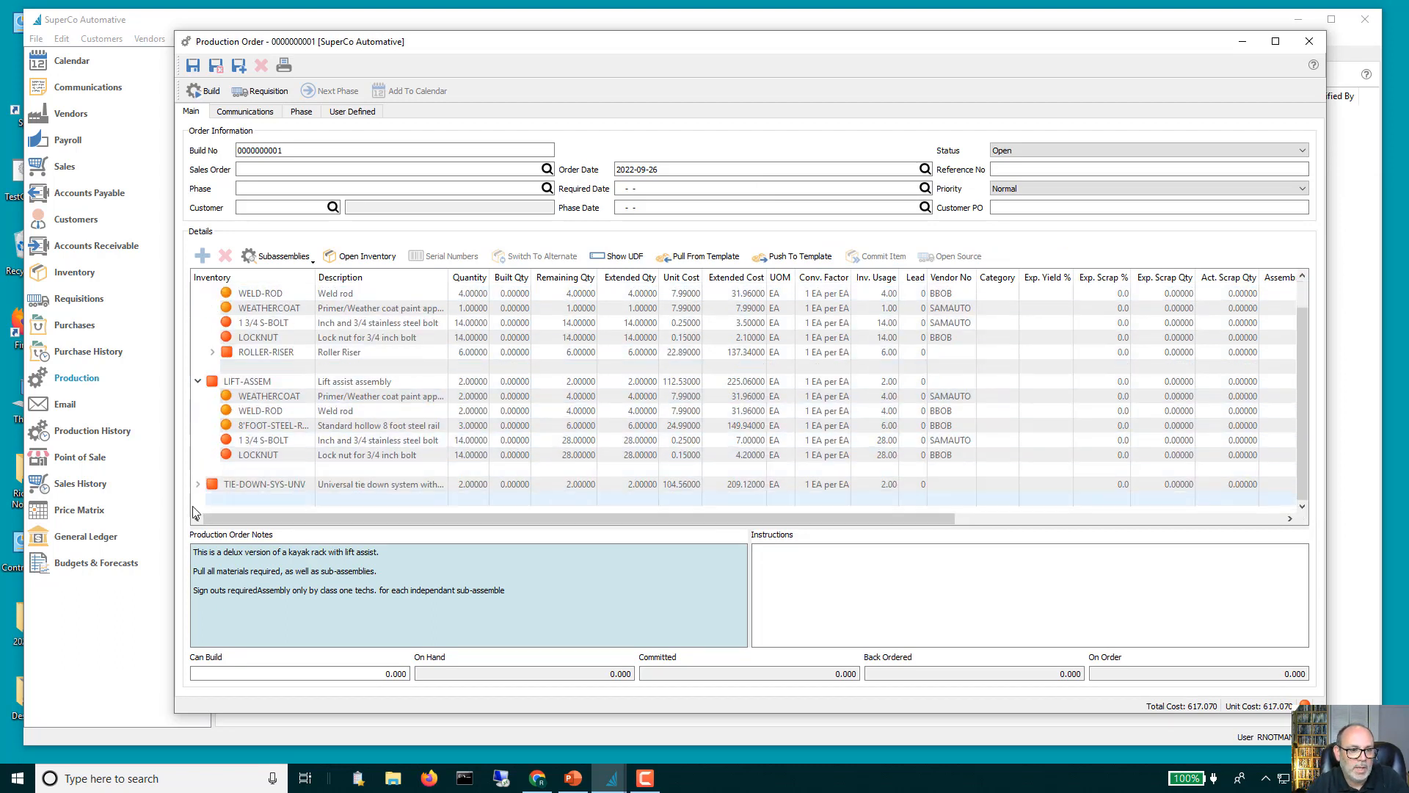
{"action": "left_click", "coordinate": [197, 485]}
{"action": "left_click", "coordinate": [212, 352]}
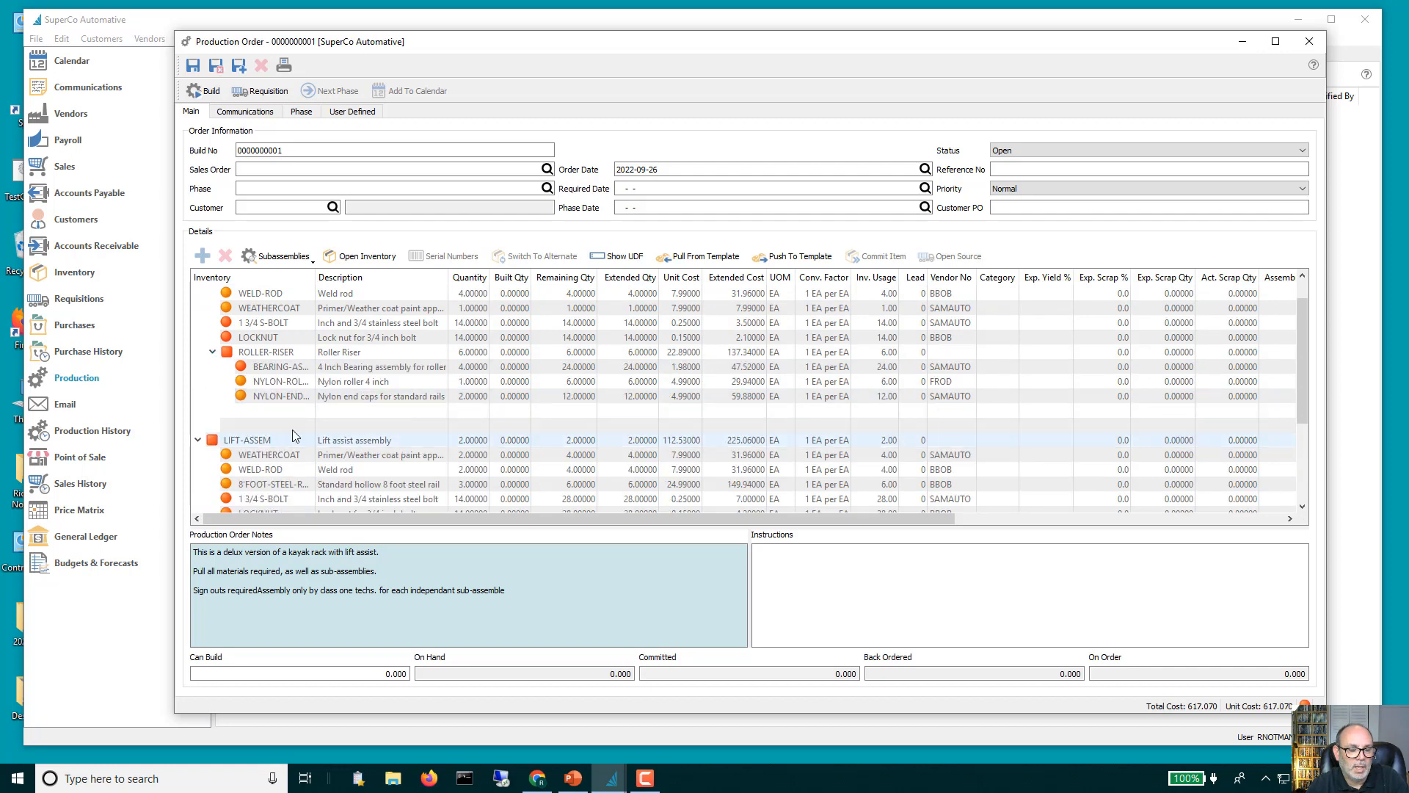
{"action": "scroll", "coordinate": [301, 419], "scroll_direction": "up", "scroll_amount": 1}
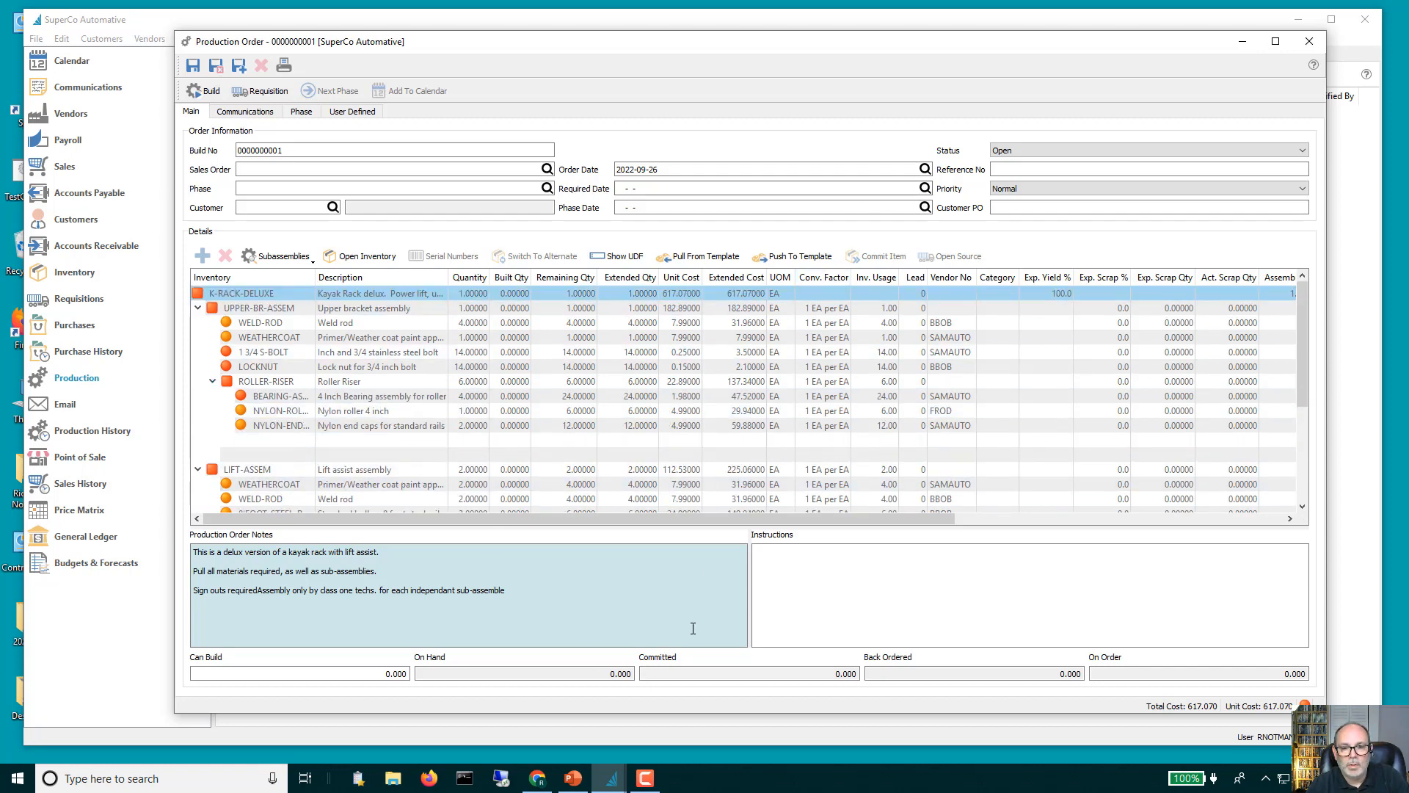
{"action": "left_click_drag", "start_coordinate": [690, 527], "coordinate": [664, 580]}
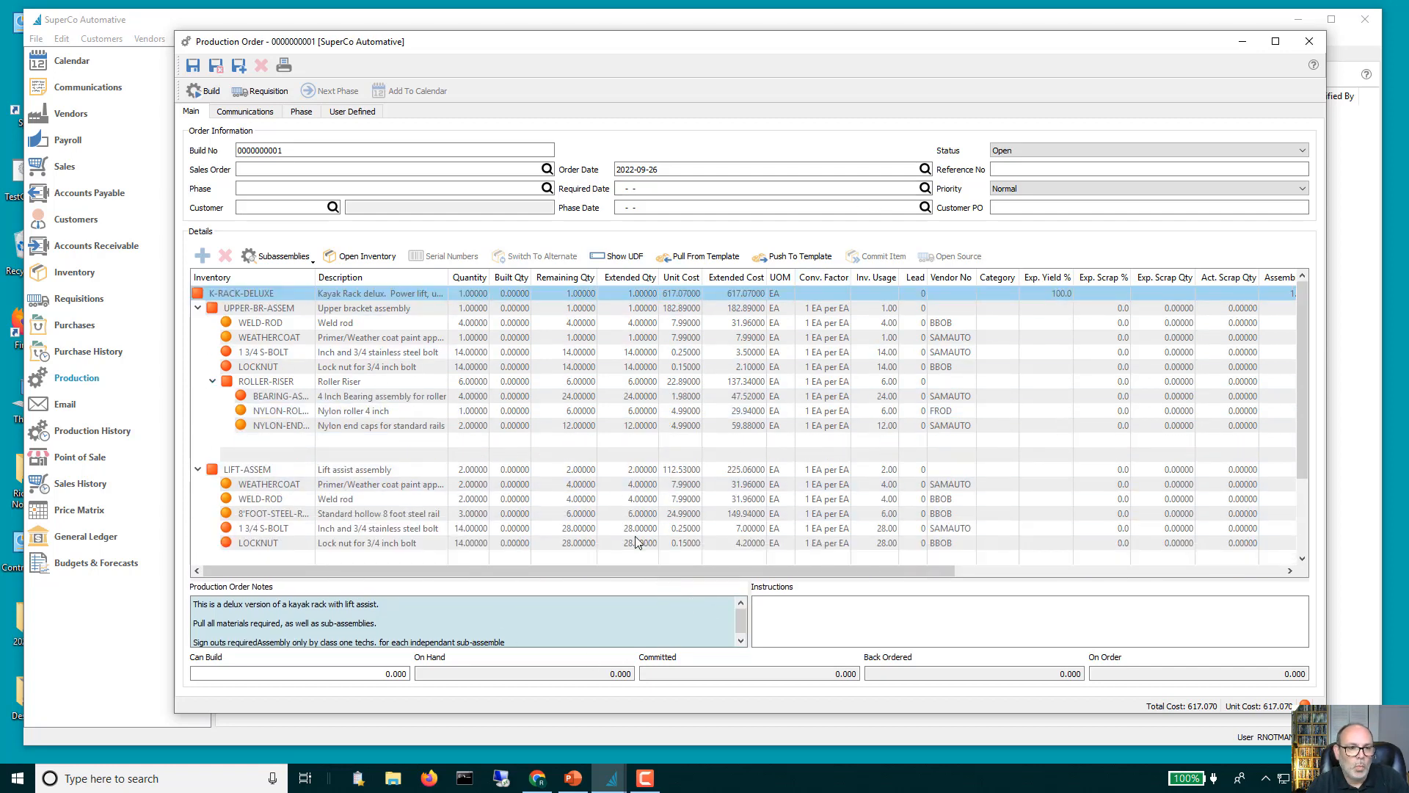
{"action": "scroll", "coordinate": [525, 433], "scroll_direction": "down", "scroll_amount": 2}
{"action": "scroll", "coordinate": [512, 455], "scroll_direction": "up", "scroll_amount": 2}
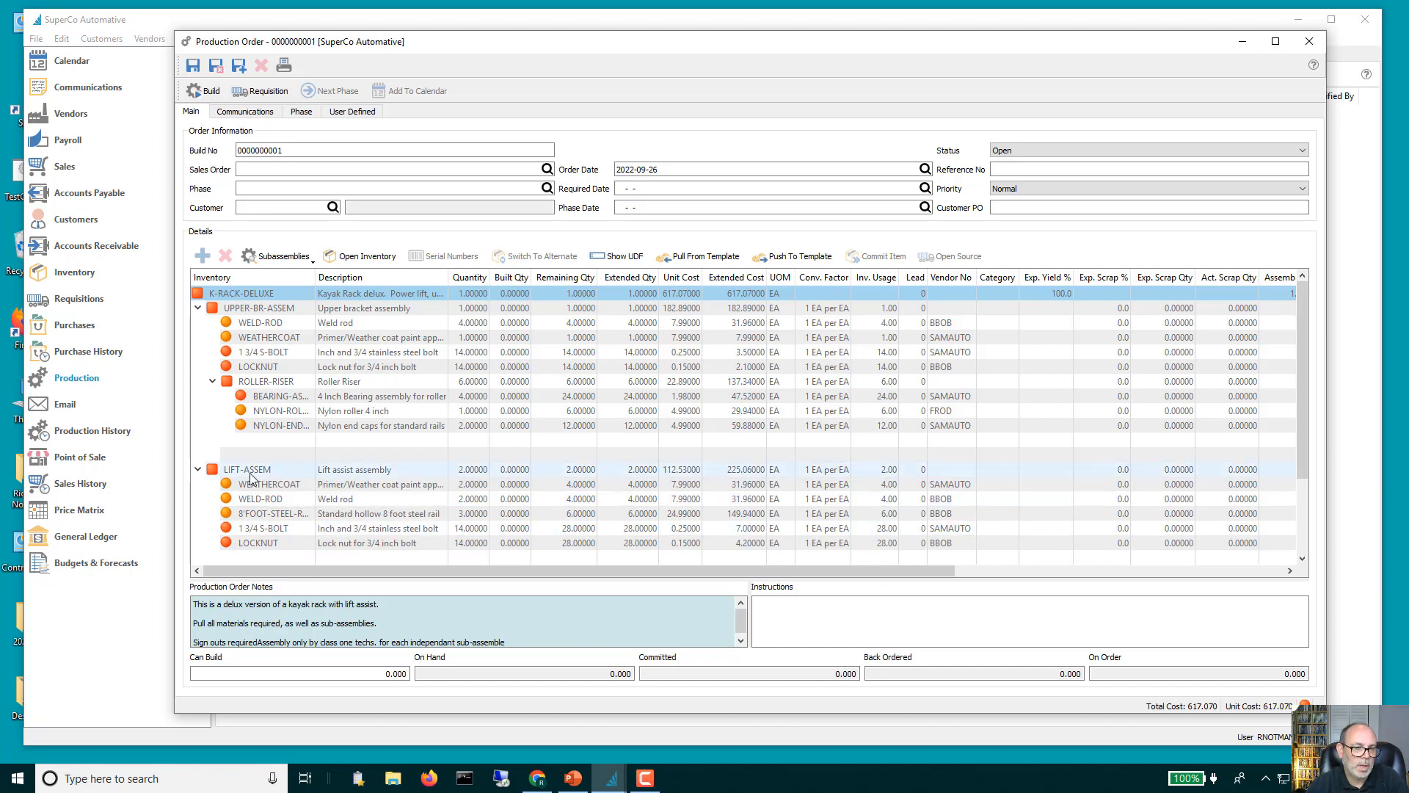
{"action": "scroll", "coordinate": [250, 478], "scroll_direction": "down", "scroll_amount": 2}
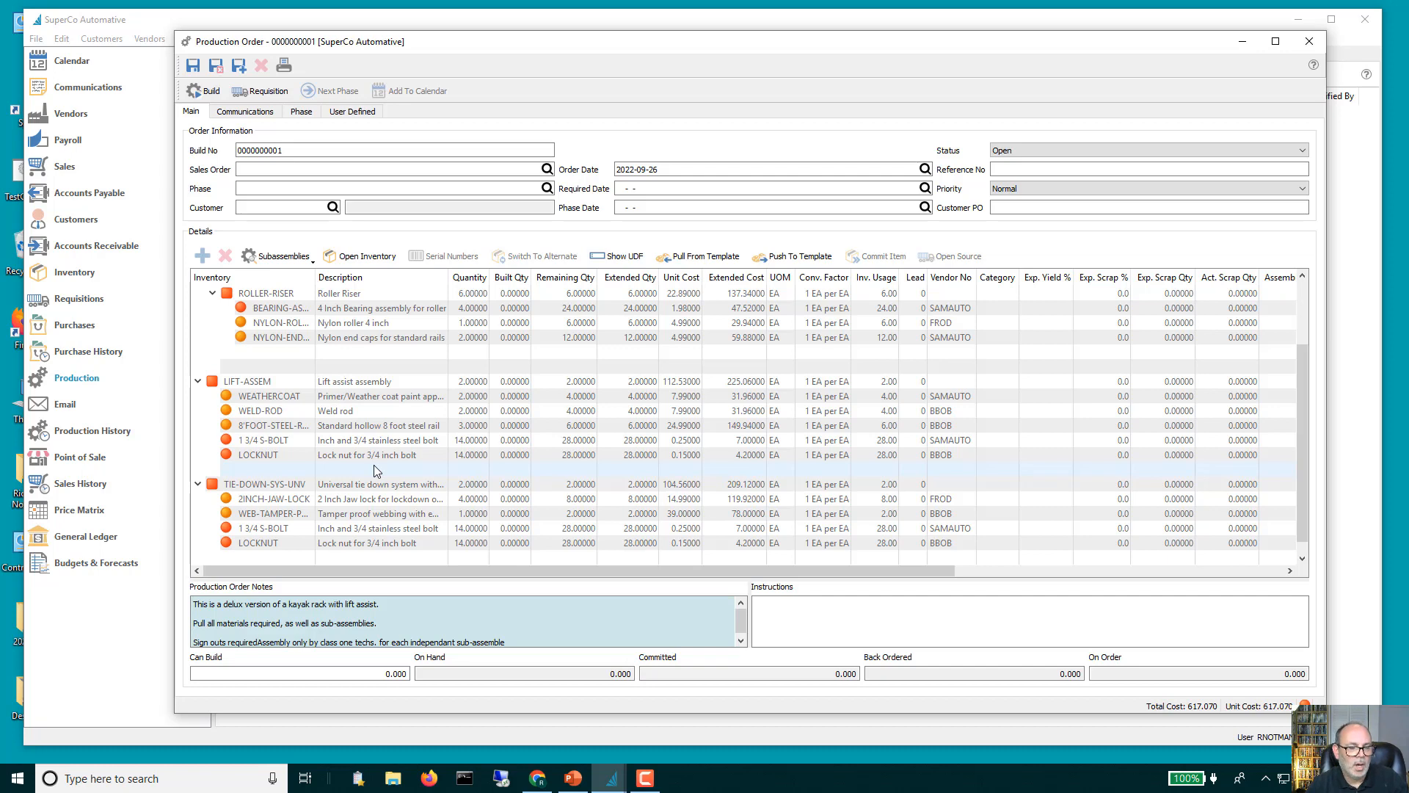
{"action": "scroll", "coordinate": [352, 451], "scroll_direction": "up", "scroll_amount": 2}
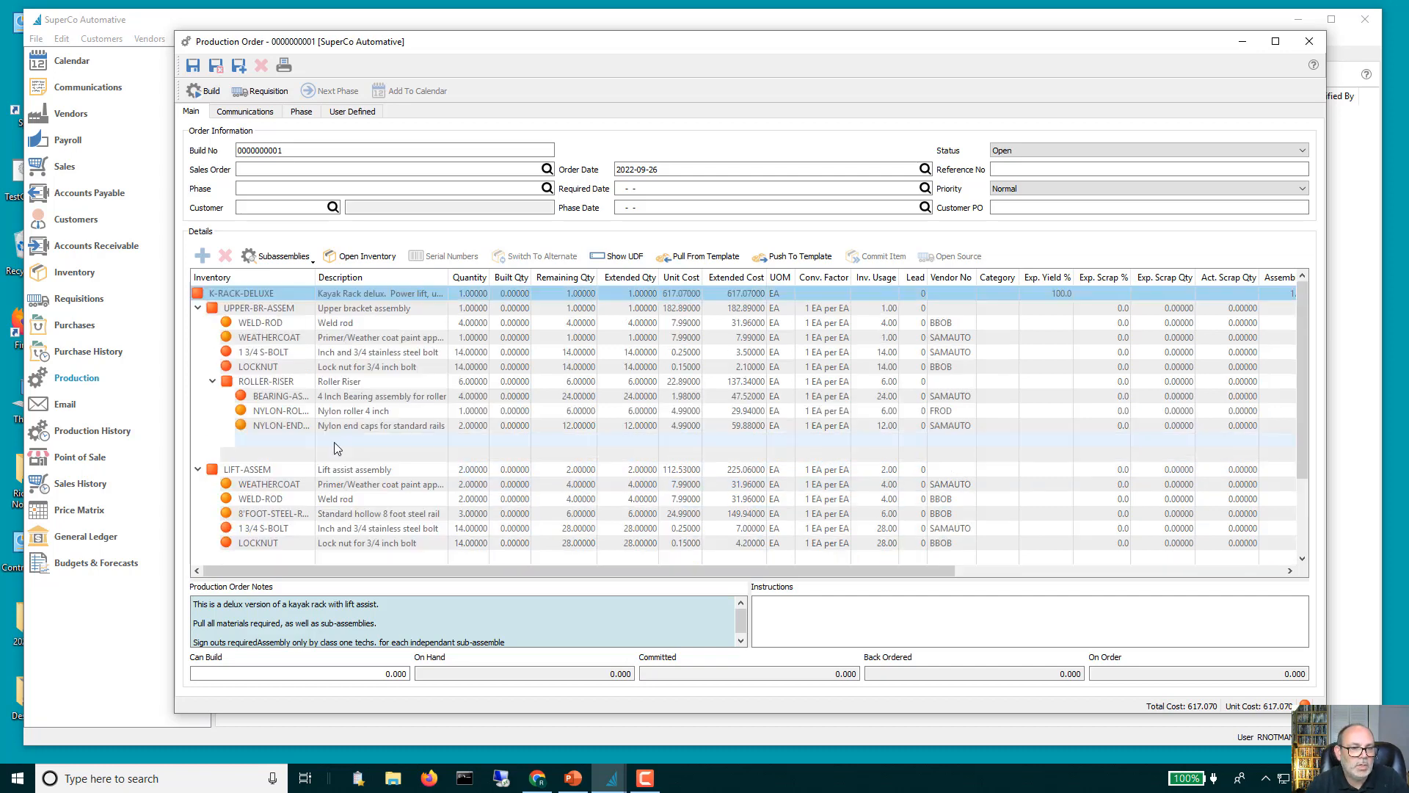
Remove the ROLLER-RISER subassembly's component breakdown from the order and restore it.
{"action": "left_click", "coordinate": [258, 383]}
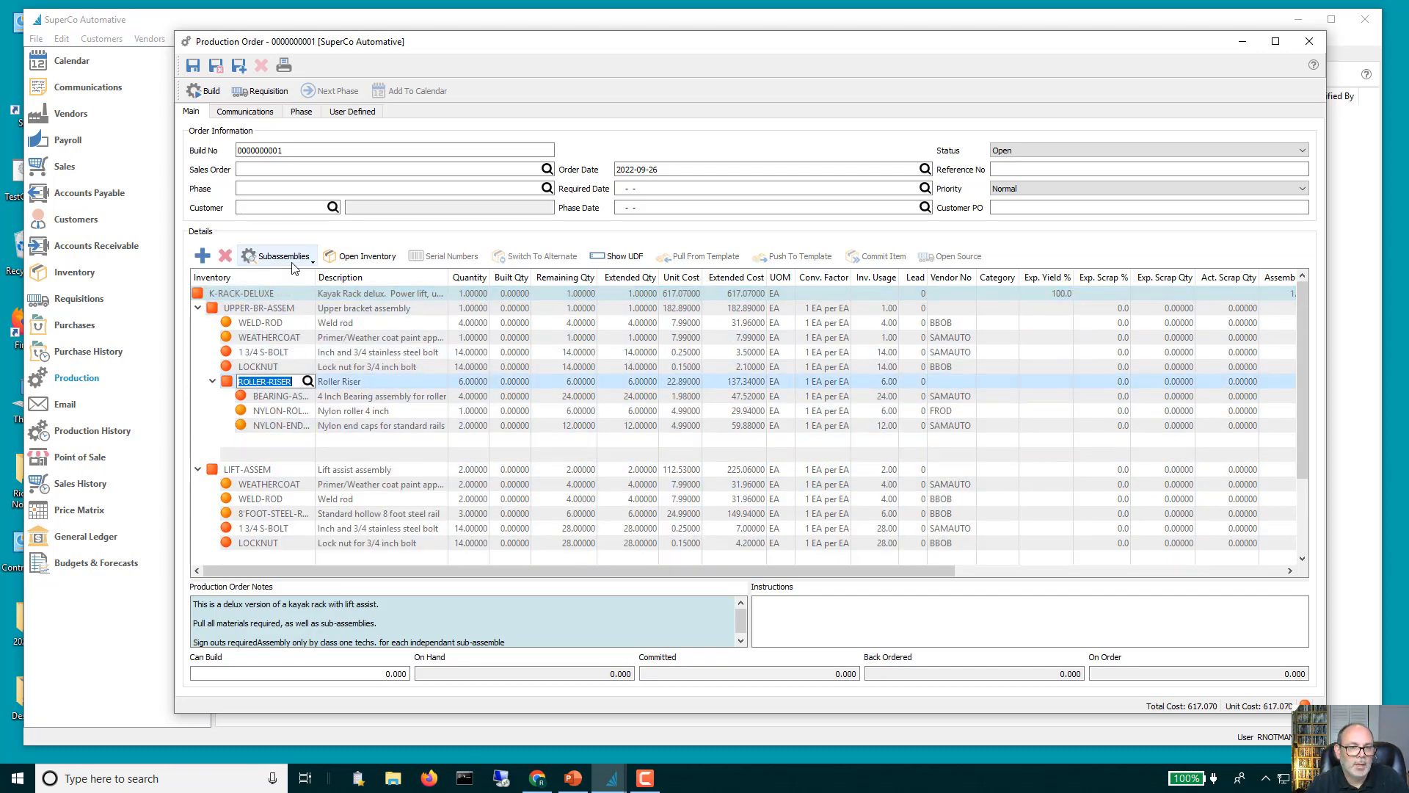
{"action": "left_click", "coordinate": [285, 256]}
{"action": "left_click", "coordinate": [295, 278]}
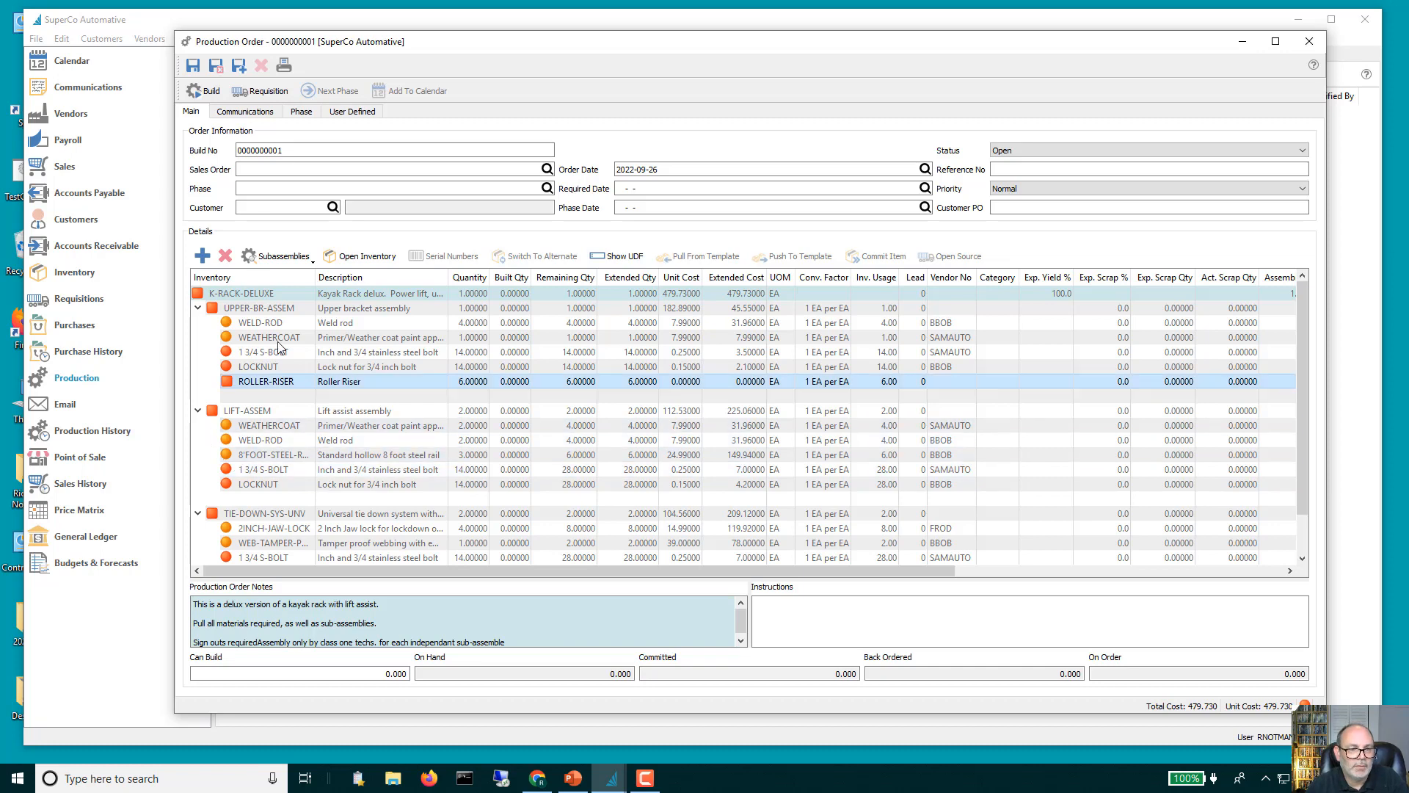
{"action": "left_click", "coordinate": [283, 256]}
{"action": "left_click", "coordinate": [291, 279]}
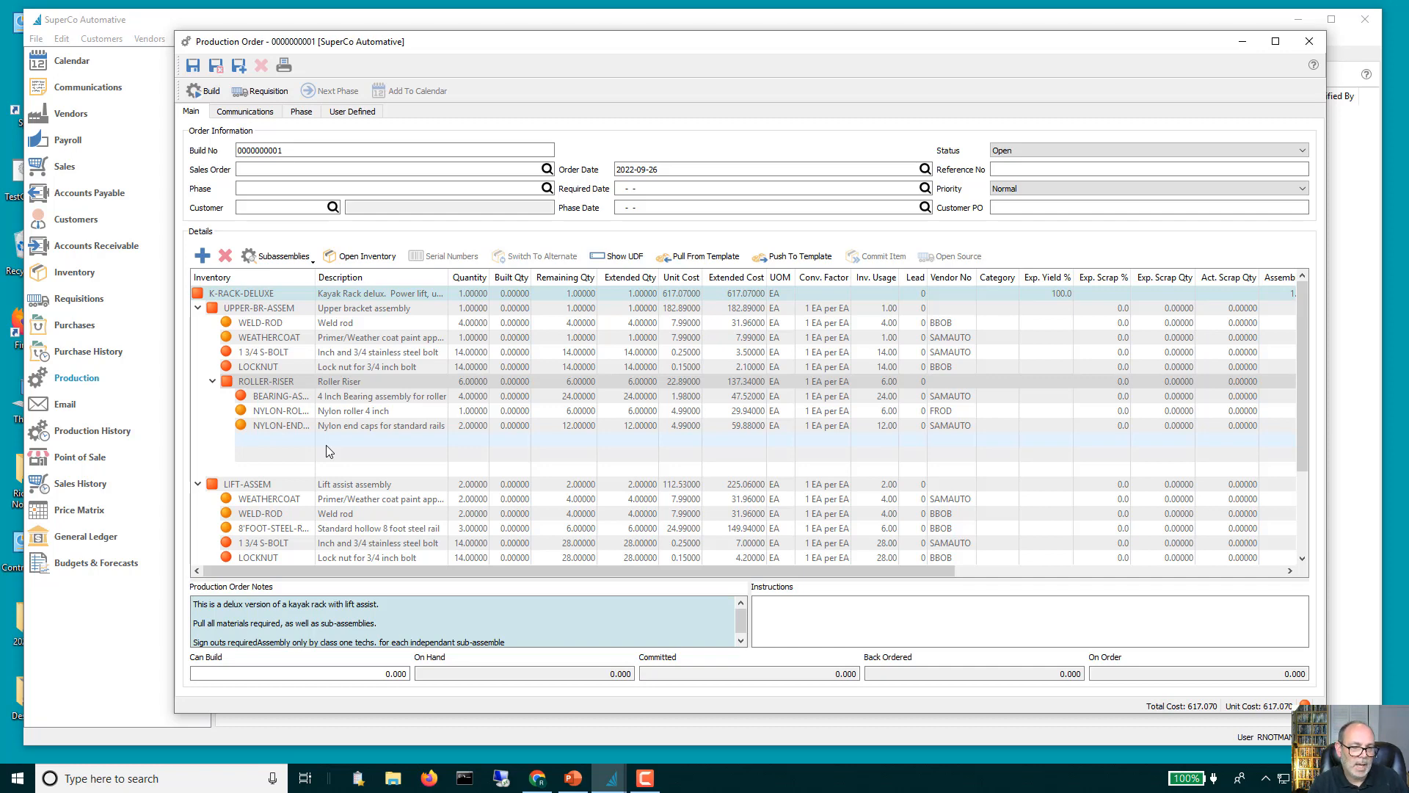
Review the remaining subassemblies, and save and close the K-RACK-DELUXE production order.
{"action": "scroll", "coordinate": [286, 470], "scroll_direction": "down", "scroll_amount": 3}
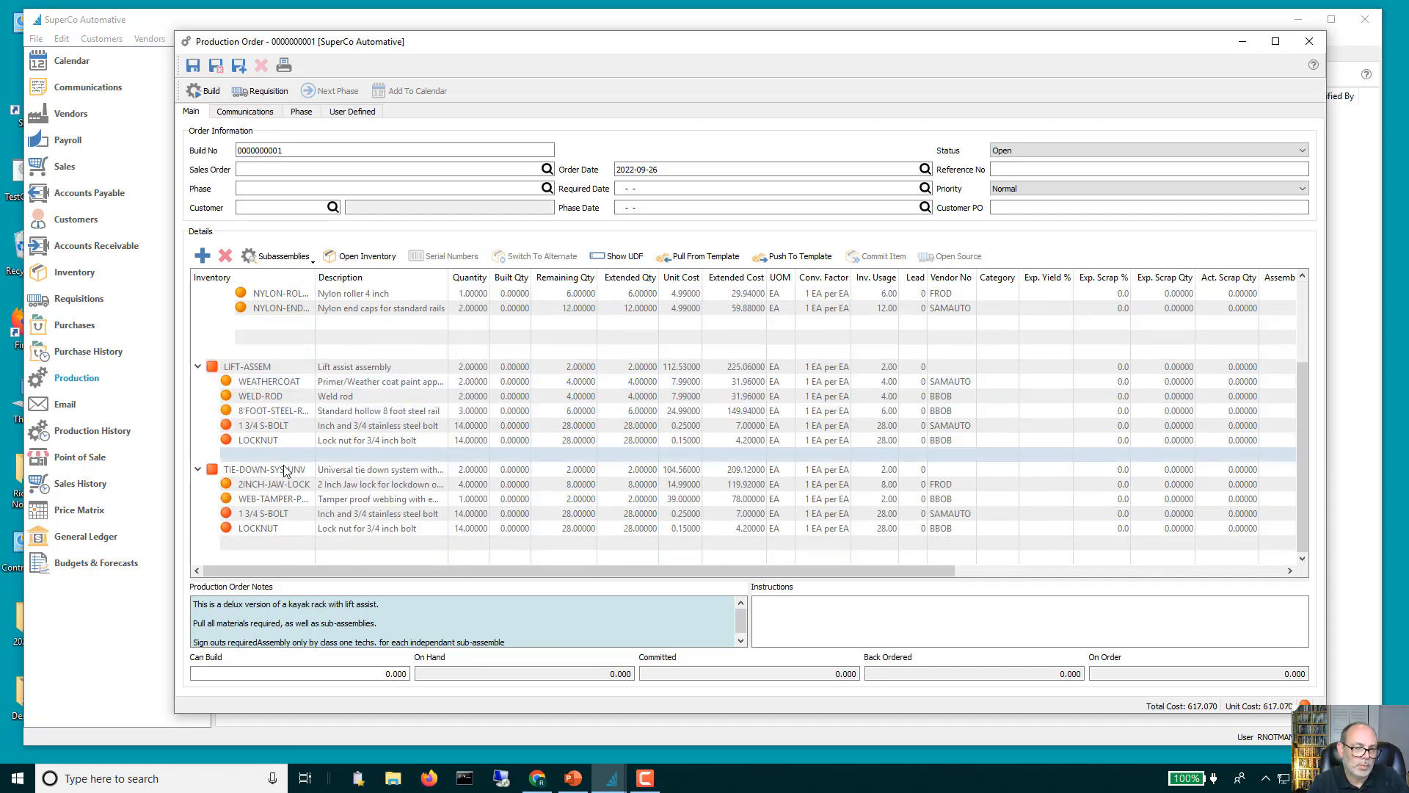
{"action": "scroll", "coordinate": [287, 471], "scroll_direction": "up", "scroll_amount": 3}
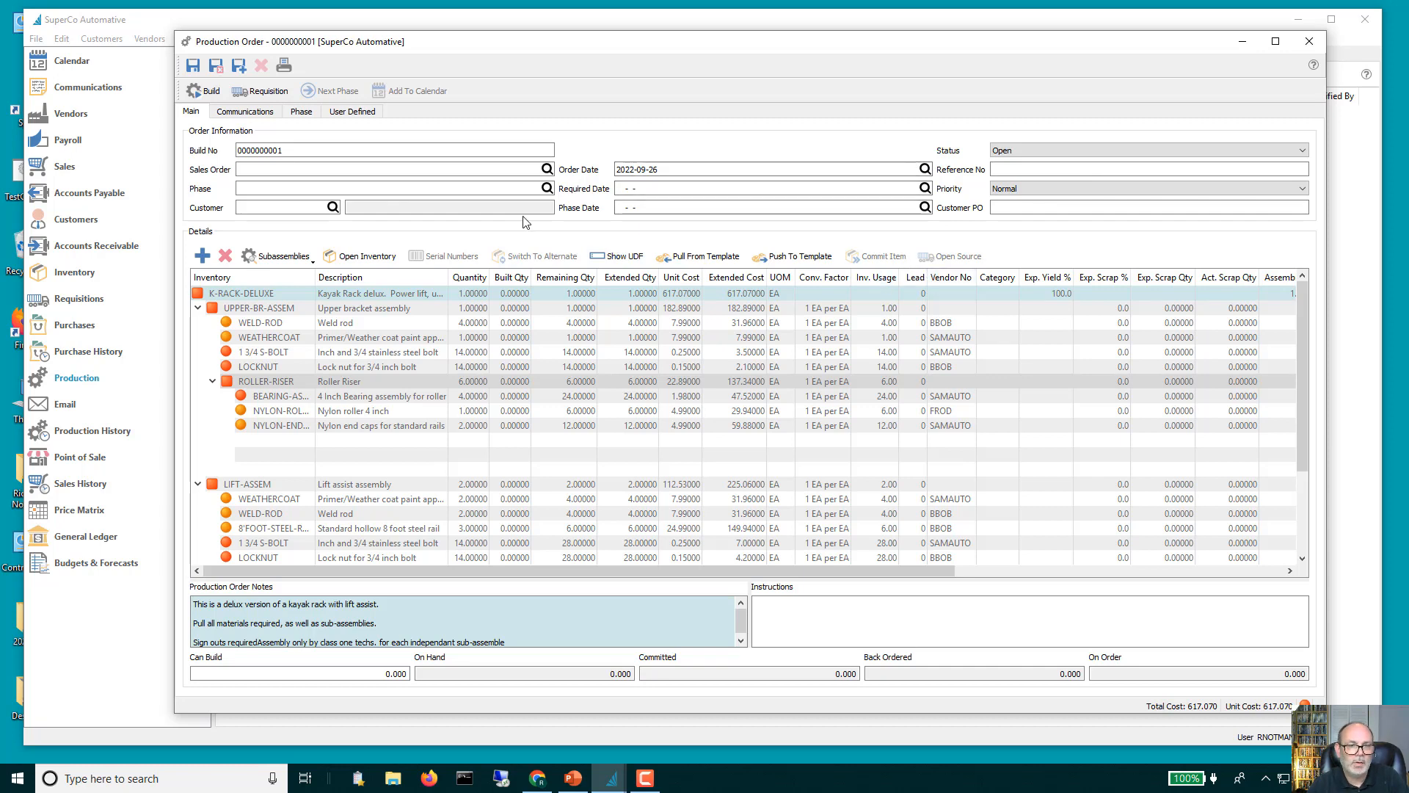
{"action": "left_click", "coordinate": [216, 66]}
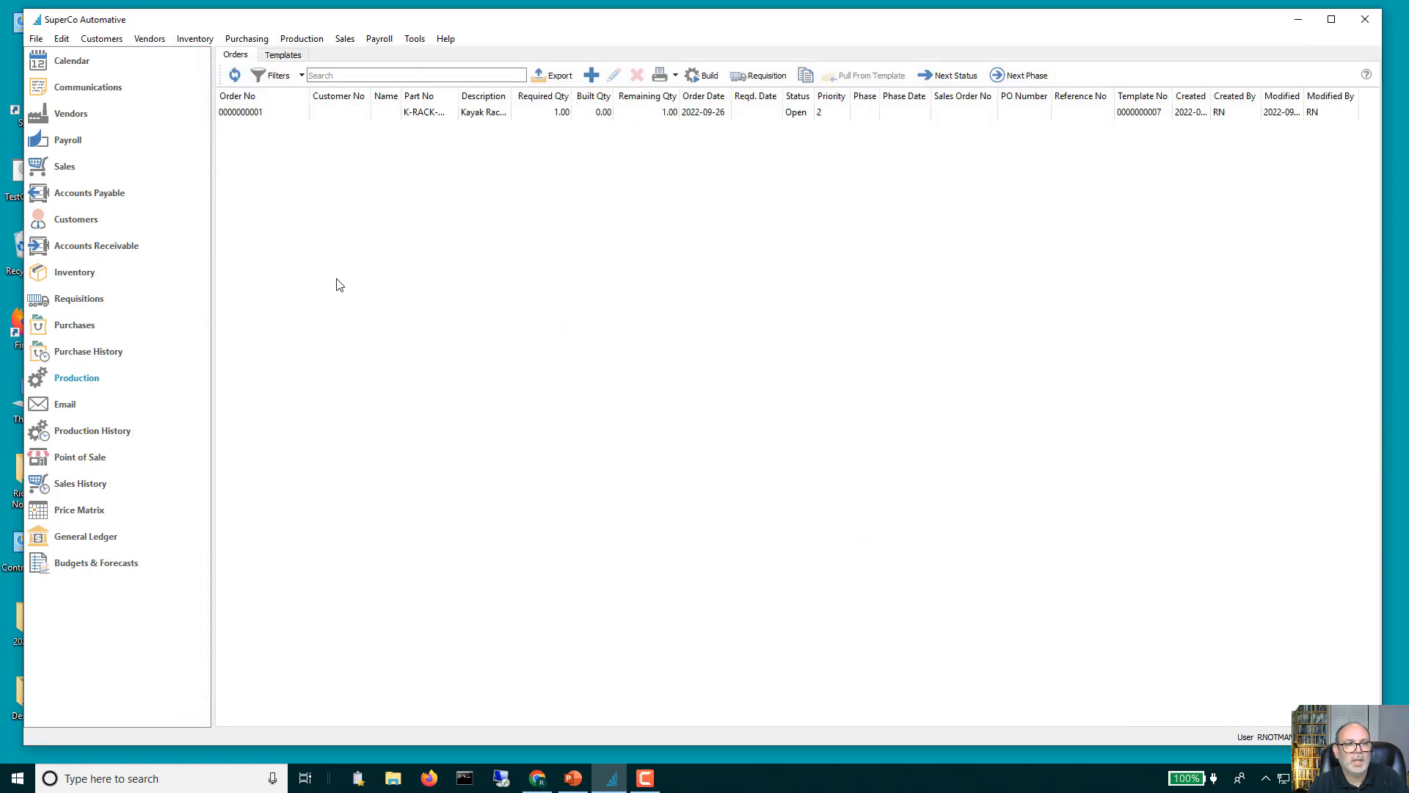
Open the unposted inventory adjustment with the reference "For rack" from the inventory adjustments list.
{"action": "left_click", "coordinate": [94, 273]}
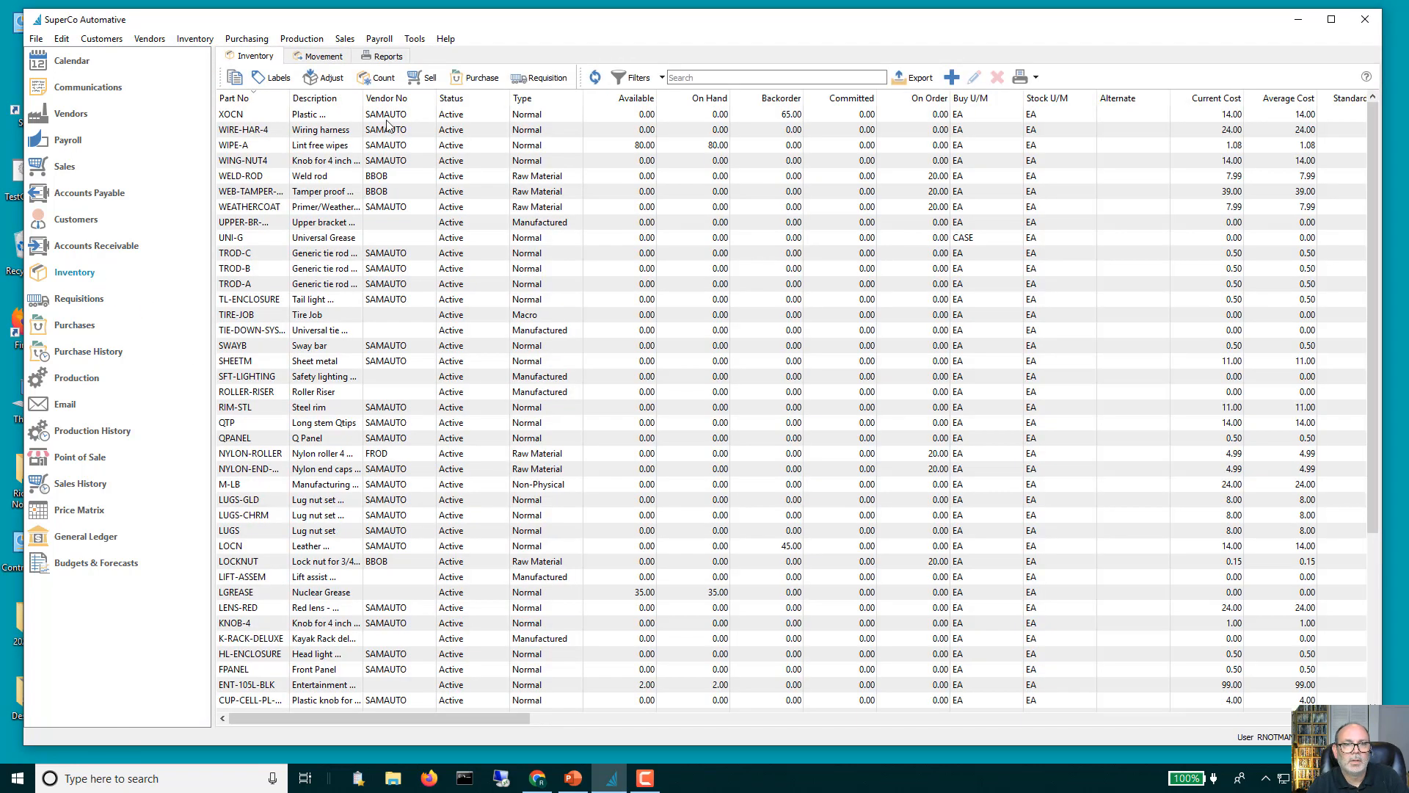
{"action": "left_click", "coordinate": [195, 38]}
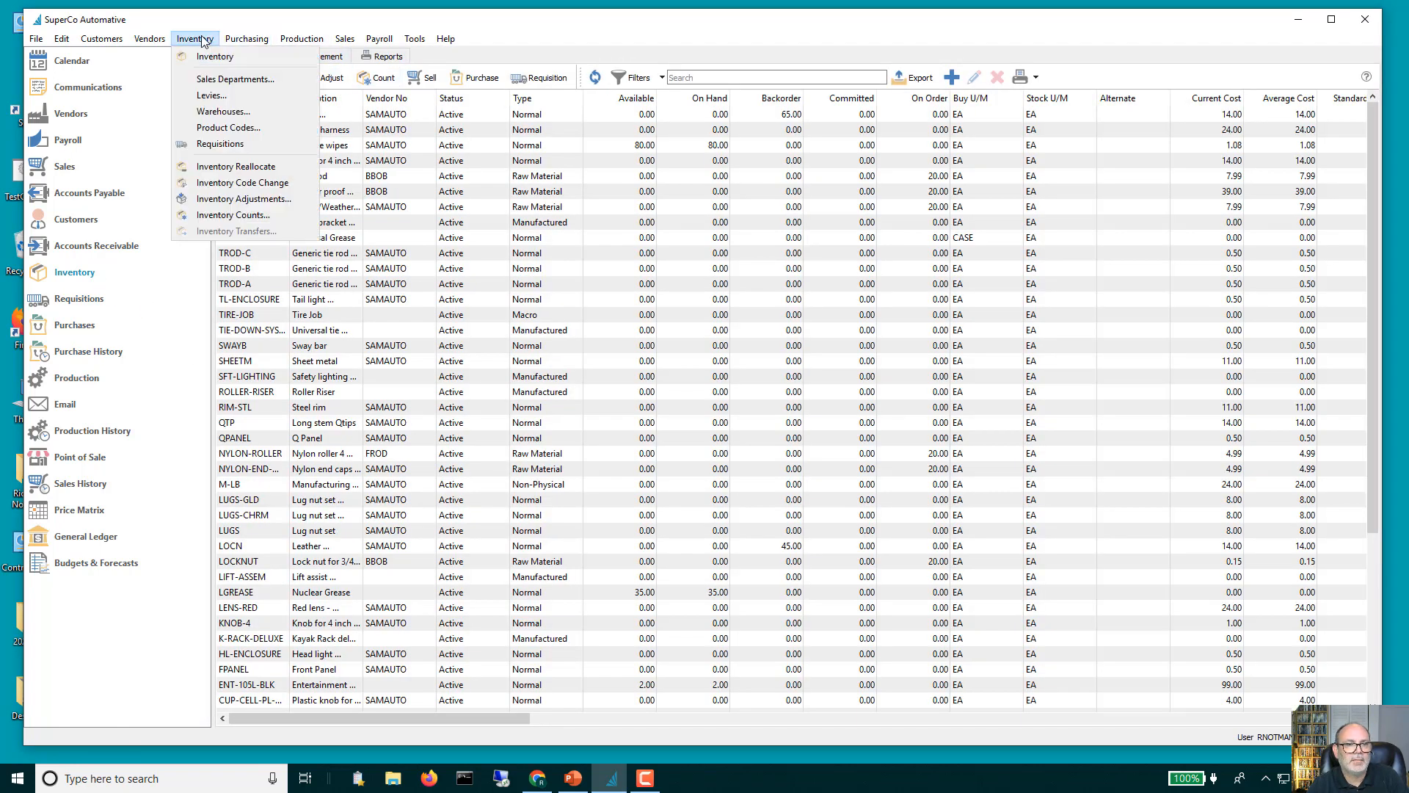
{"action": "left_click", "coordinate": [226, 199]}
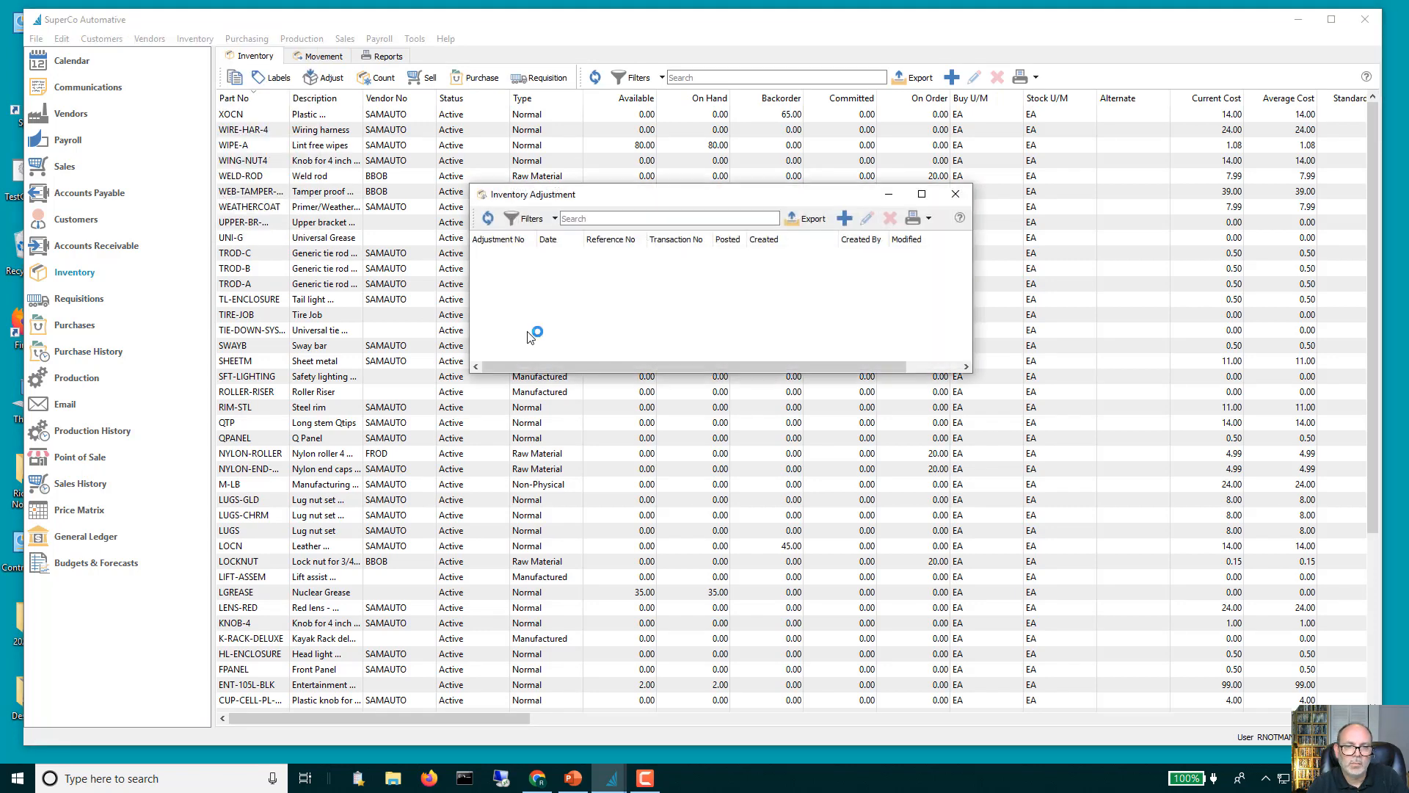
{"action": "left_click", "coordinate": [542, 301]}
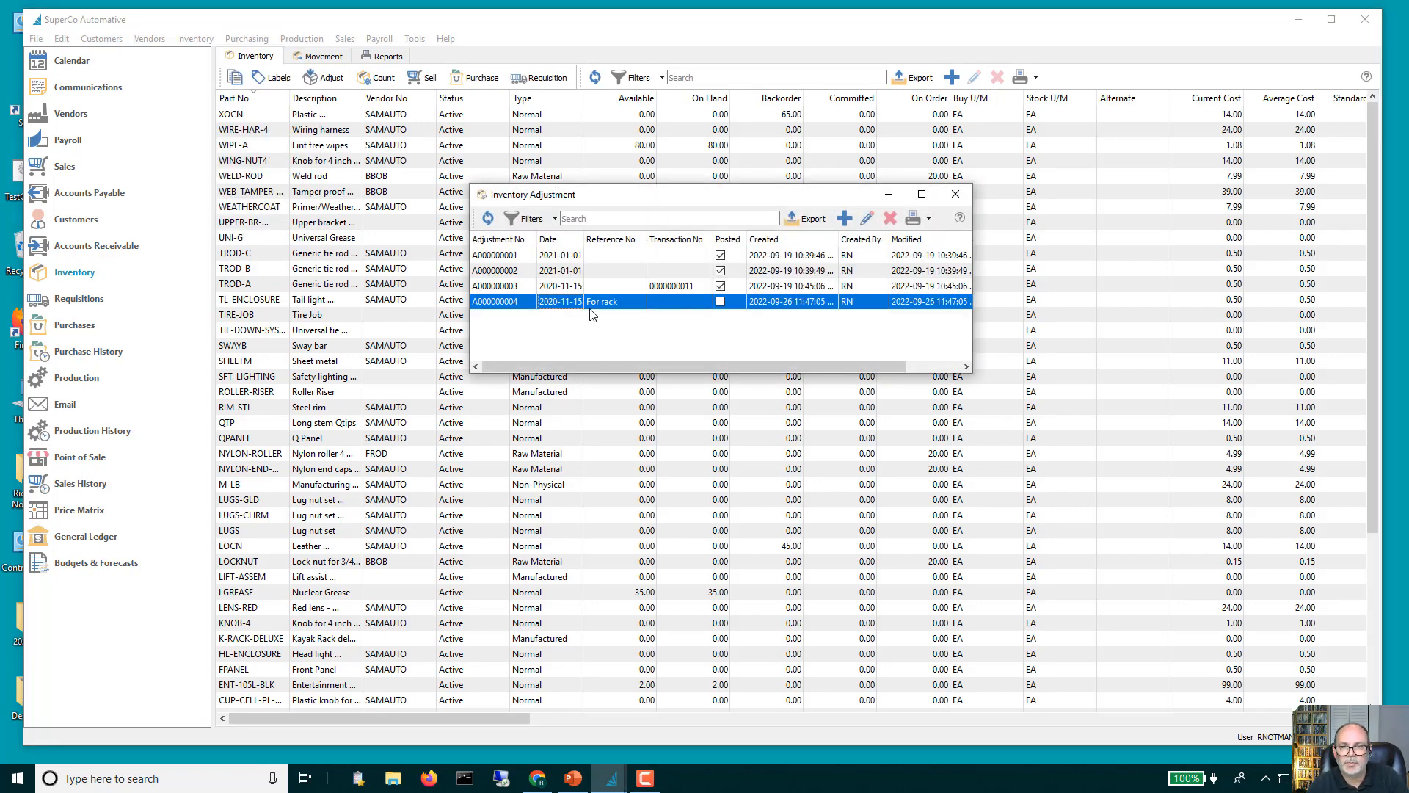
{"action": "double_click", "coordinate": [574, 305]}
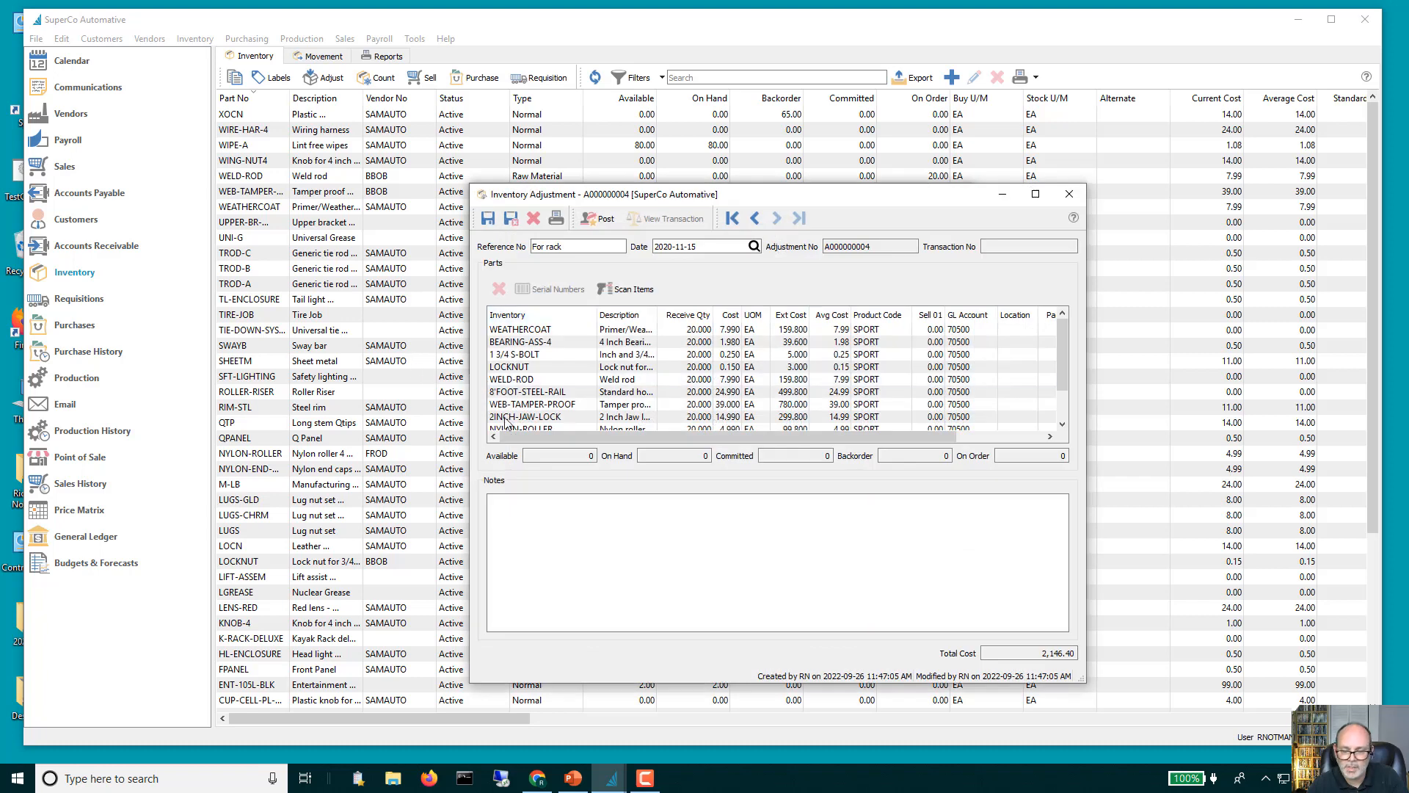
Post the "For rack" inventory adjustment and preview its Inventory Adjustments report, closing the report and adjustment windows.
{"action": "left_click", "coordinate": [599, 218]}
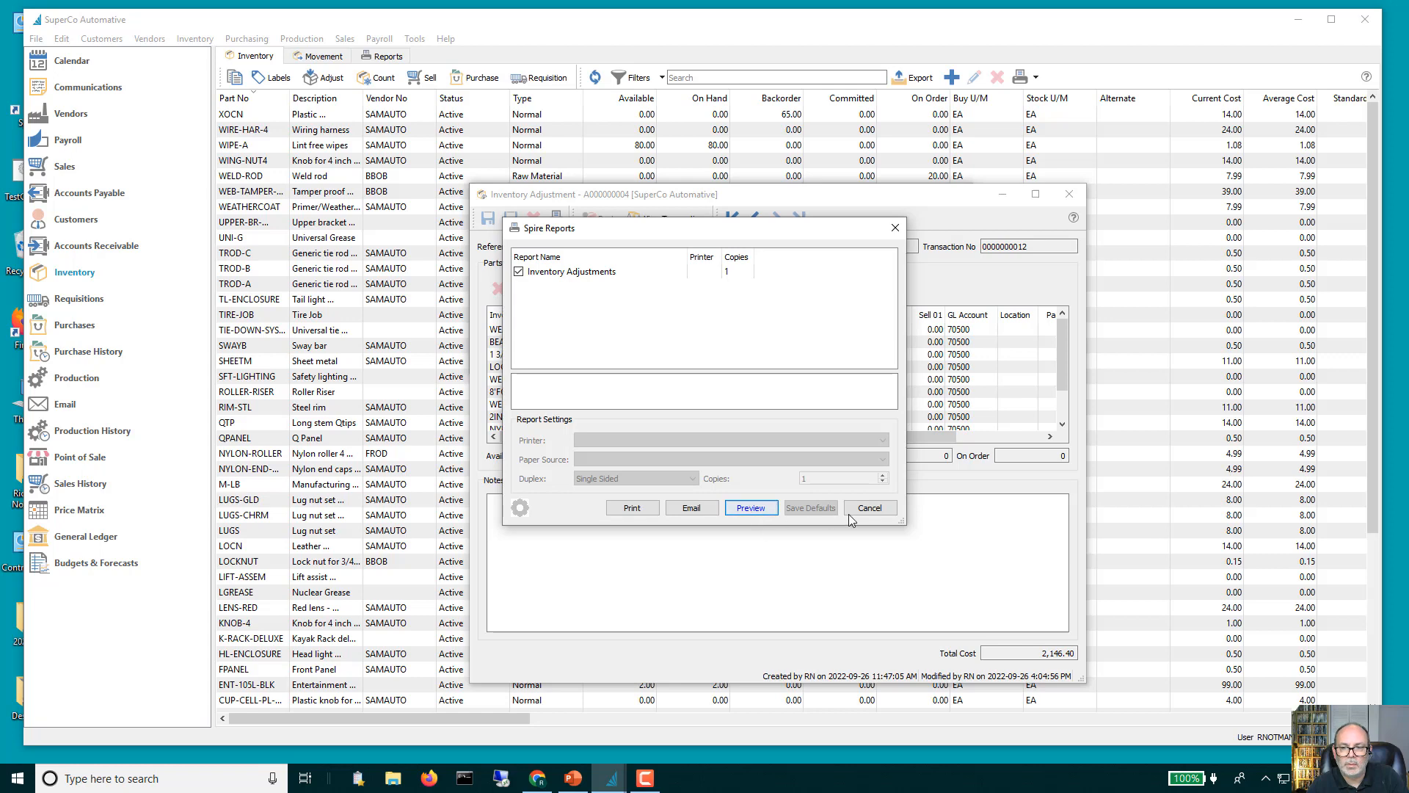
{"action": "left_click", "coordinate": [776, 508]}
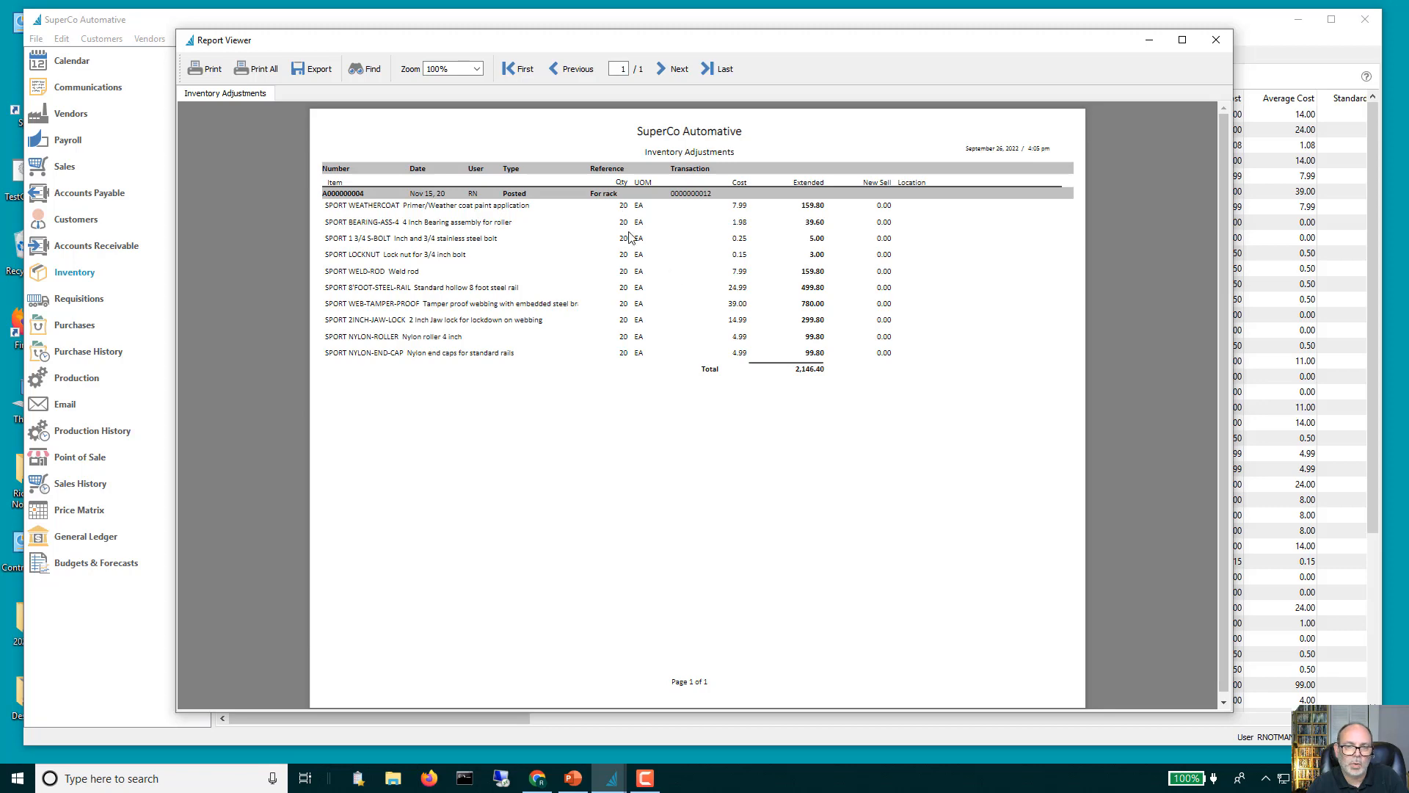
{"action": "left_click", "coordinate": [1216, 39]}
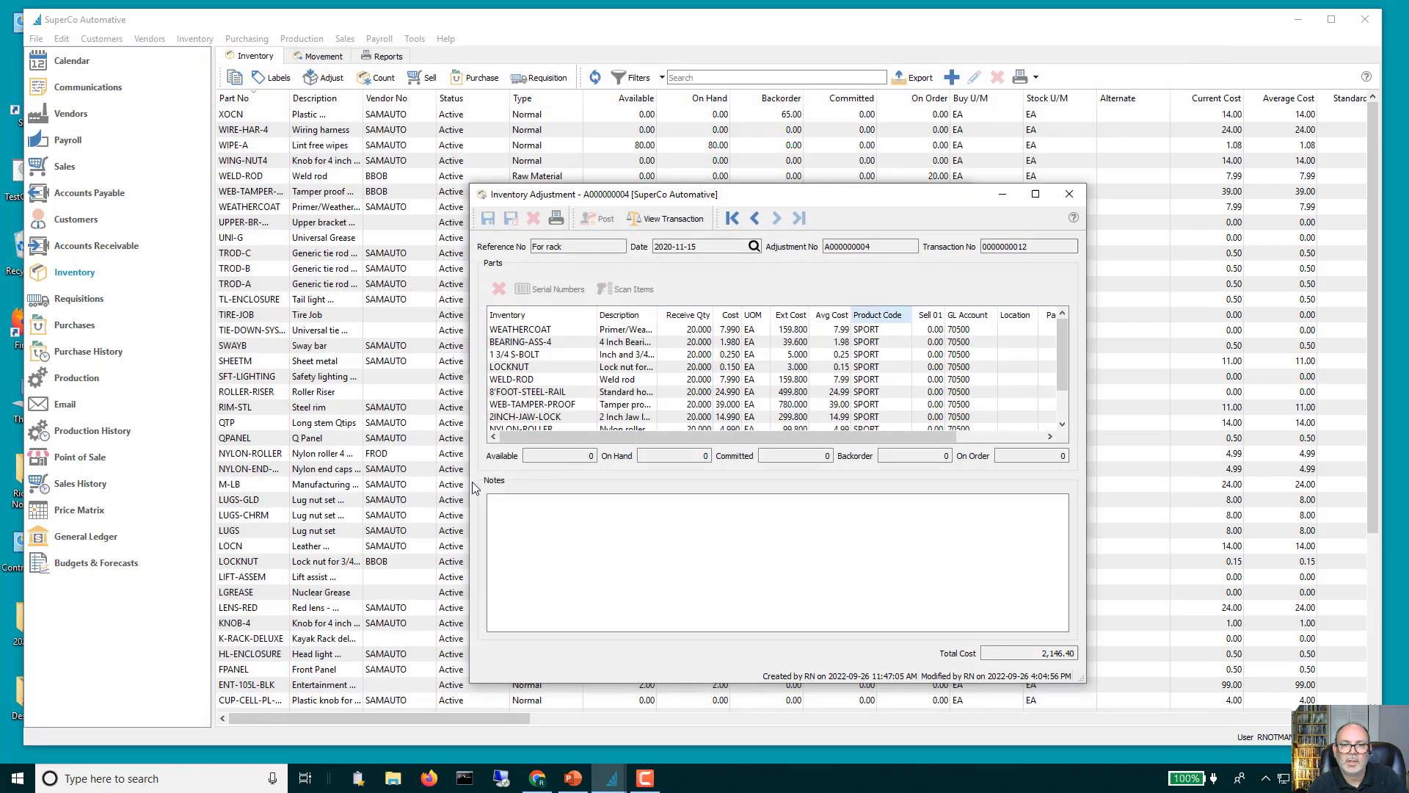
{"action": "left_click", "coordinate": [1068, 193]}
{"action": "left_click", "coordinate": [952, 191]}
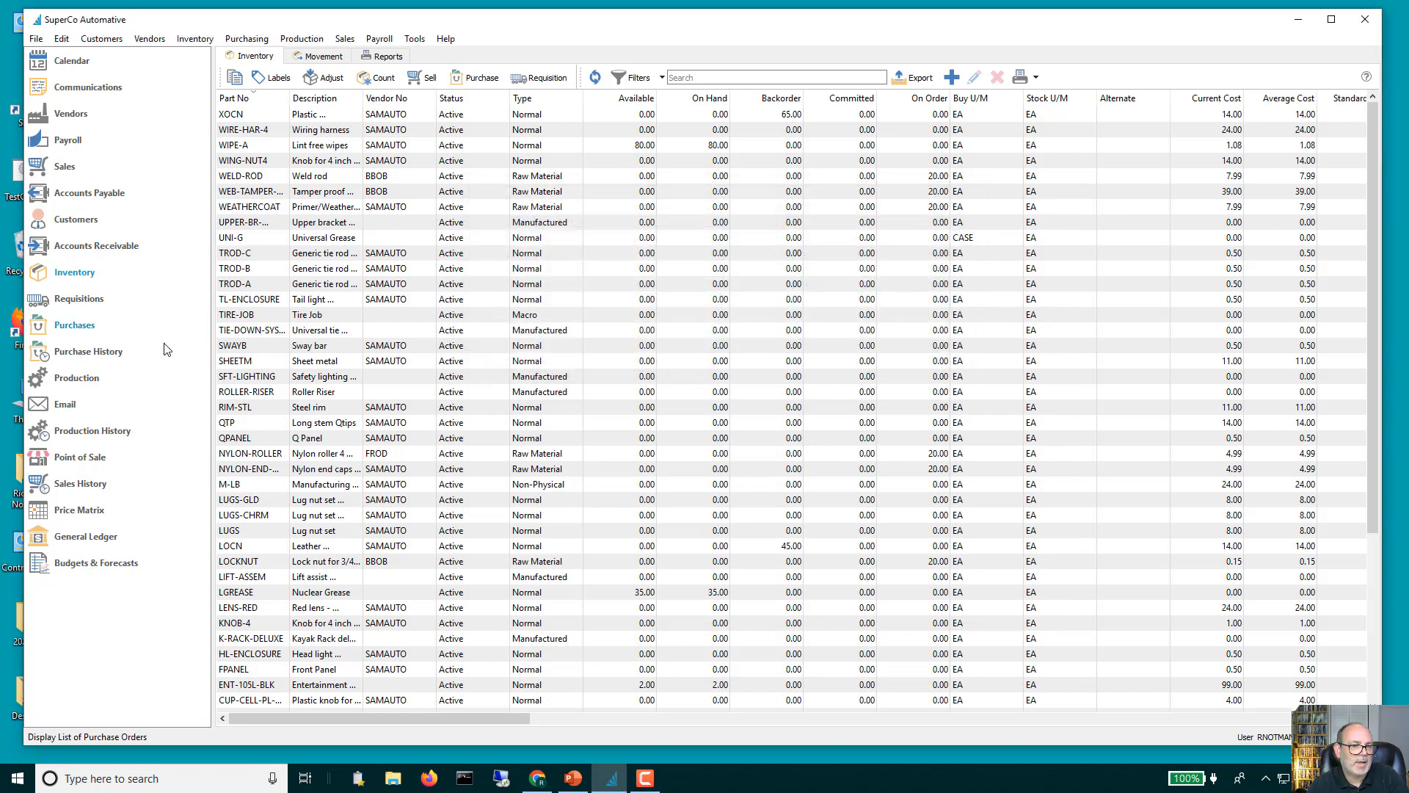
Reopen the K-RACK-DELUXE production order and check the stock availability of the components in each subassembly.
{"action": "left_click", "coordinate": [94, 377]}
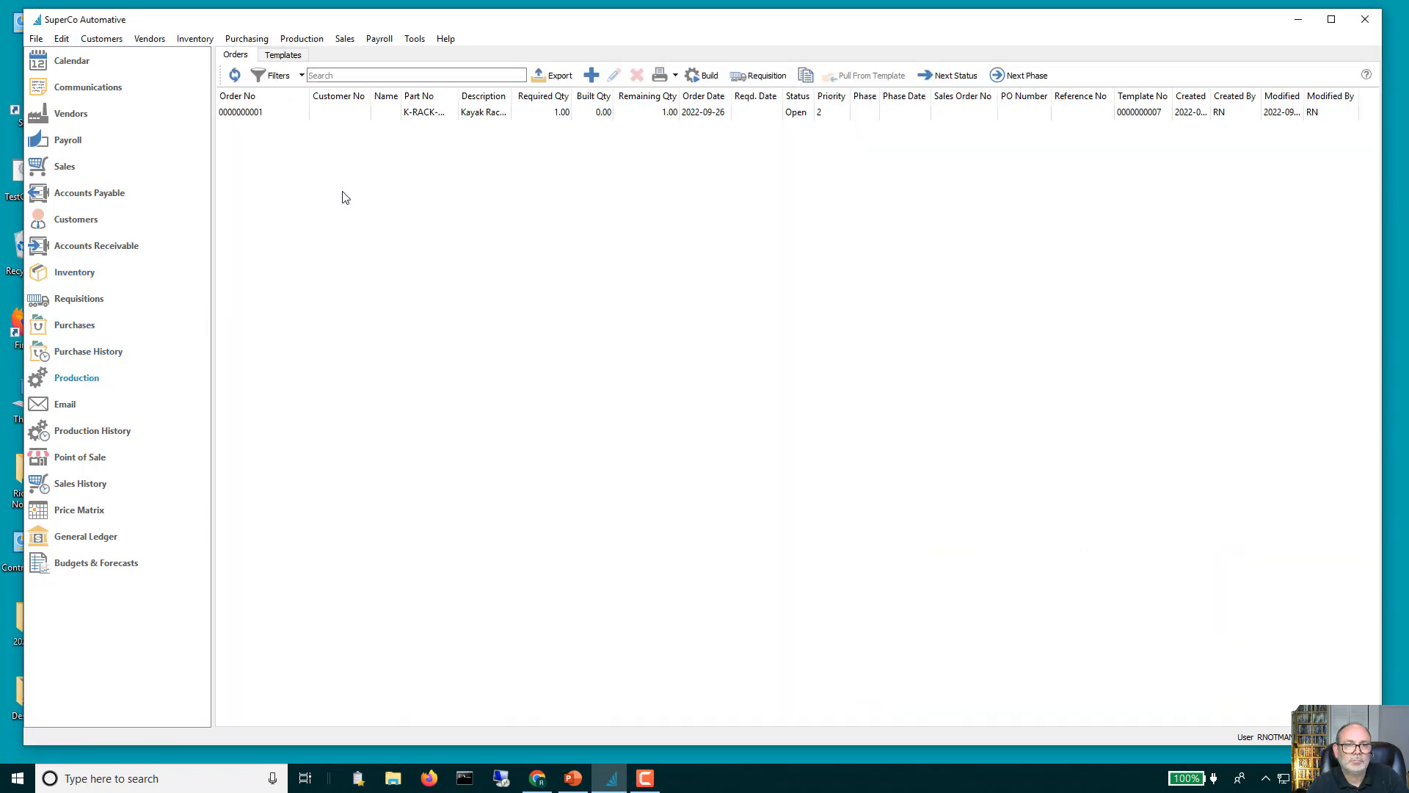
{"action": "double_click", "coordinate": [276, 114]}
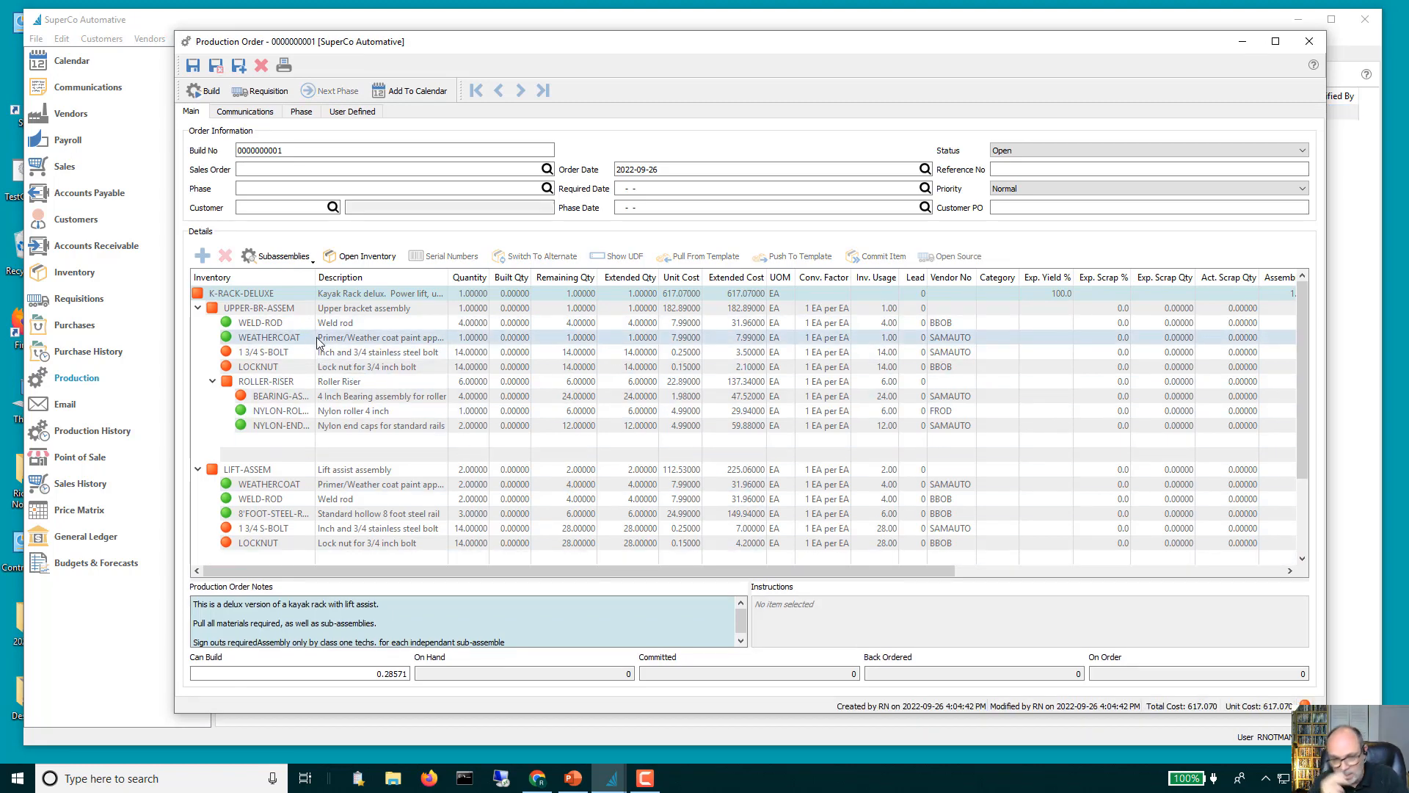
{"action": "left_click", "coordinate": [292, 321]}
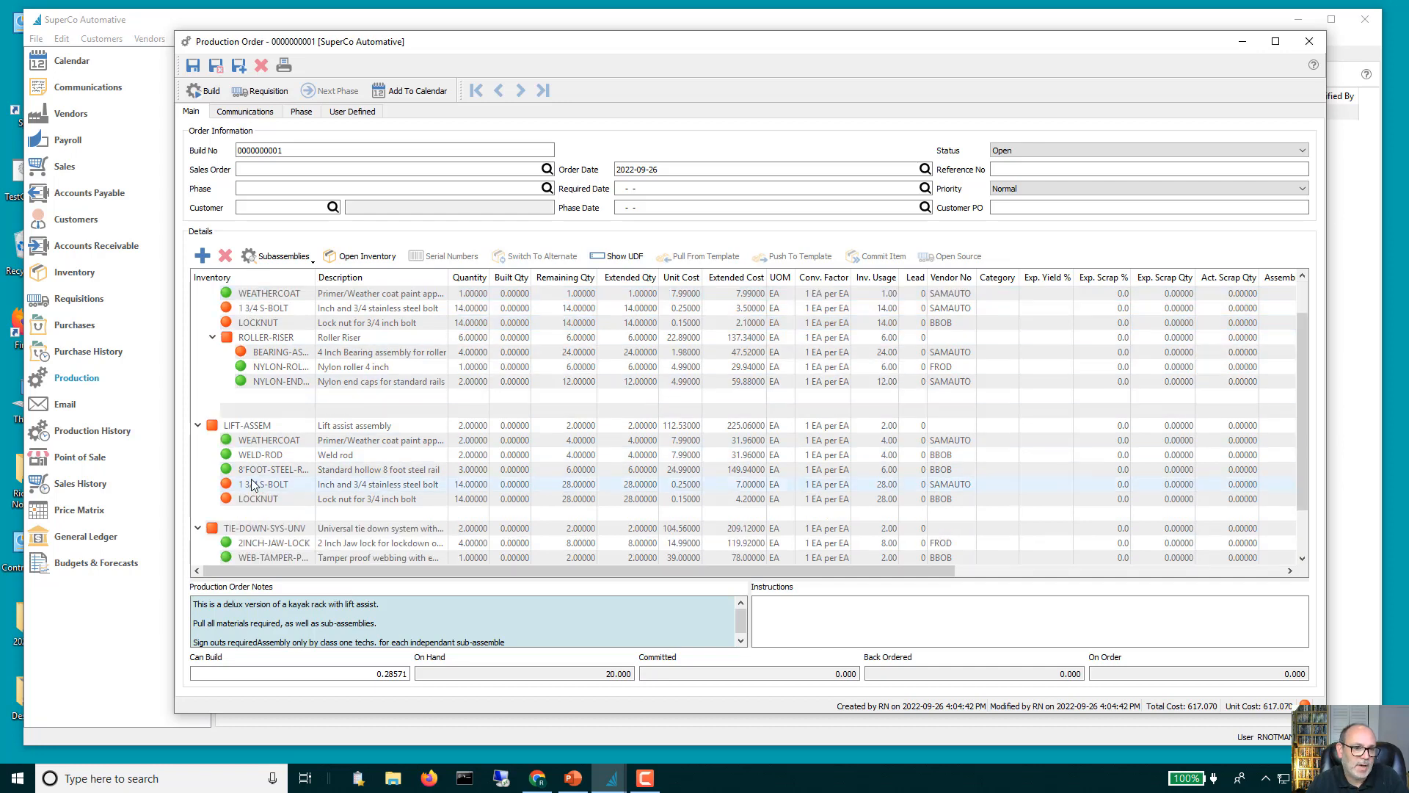
{"action": "scroll", "coordinate": [251, 479], "scroll_direction": "down", "scroll_amount": 3}
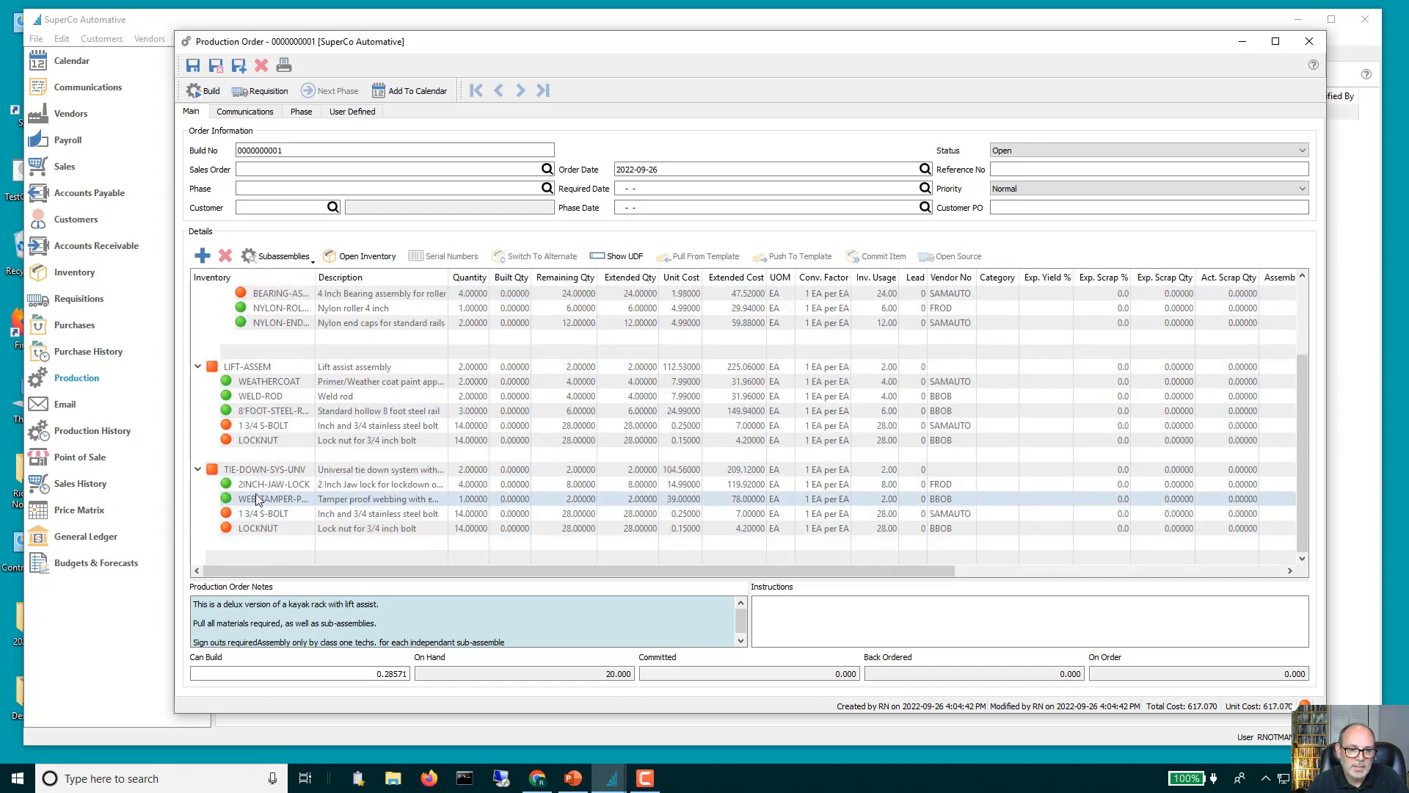
Review the TIE-DOWN-SYS-UNV components and the WELD-ROD inventory record's available quantity, and close the record and the production order.
{"action": "left_click", "coordinate": [251, 484]}
{"action": "left_click", "coordinate": [265, 496]}
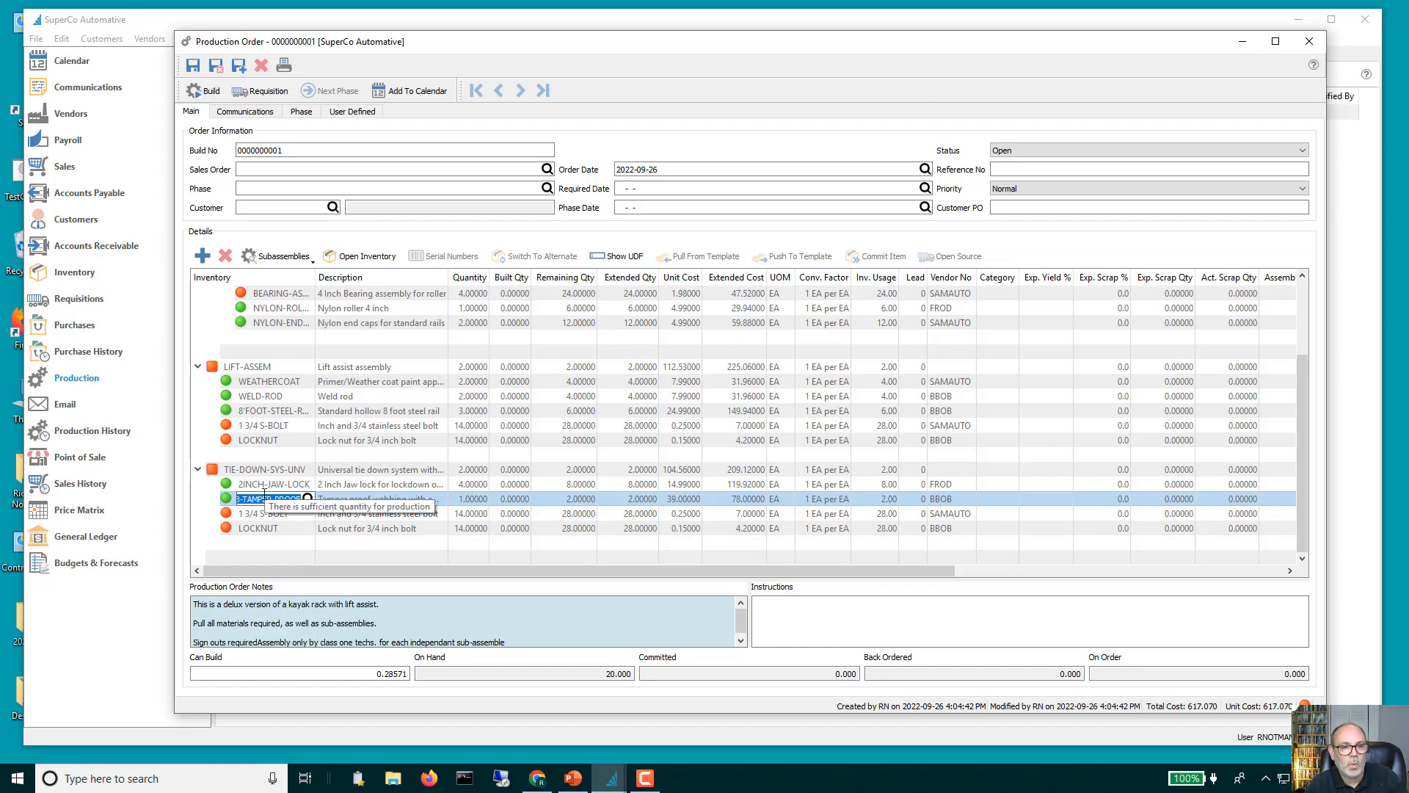
{"action": "scroll", "coordinate": [330, 433], "scroll_direction": "up", "scroll_amount": 2}
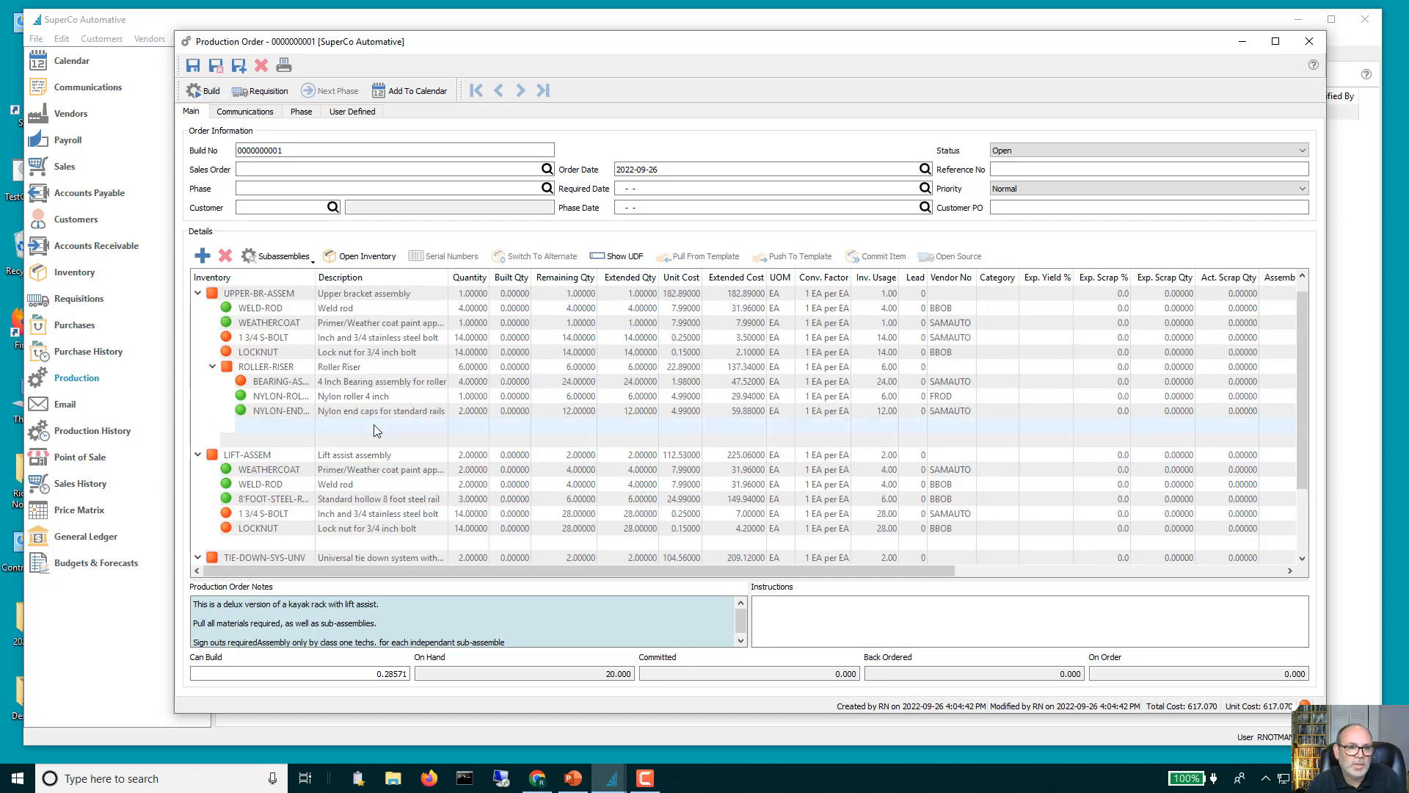
{"action": "left_click", "coordinate": [290, 311]}
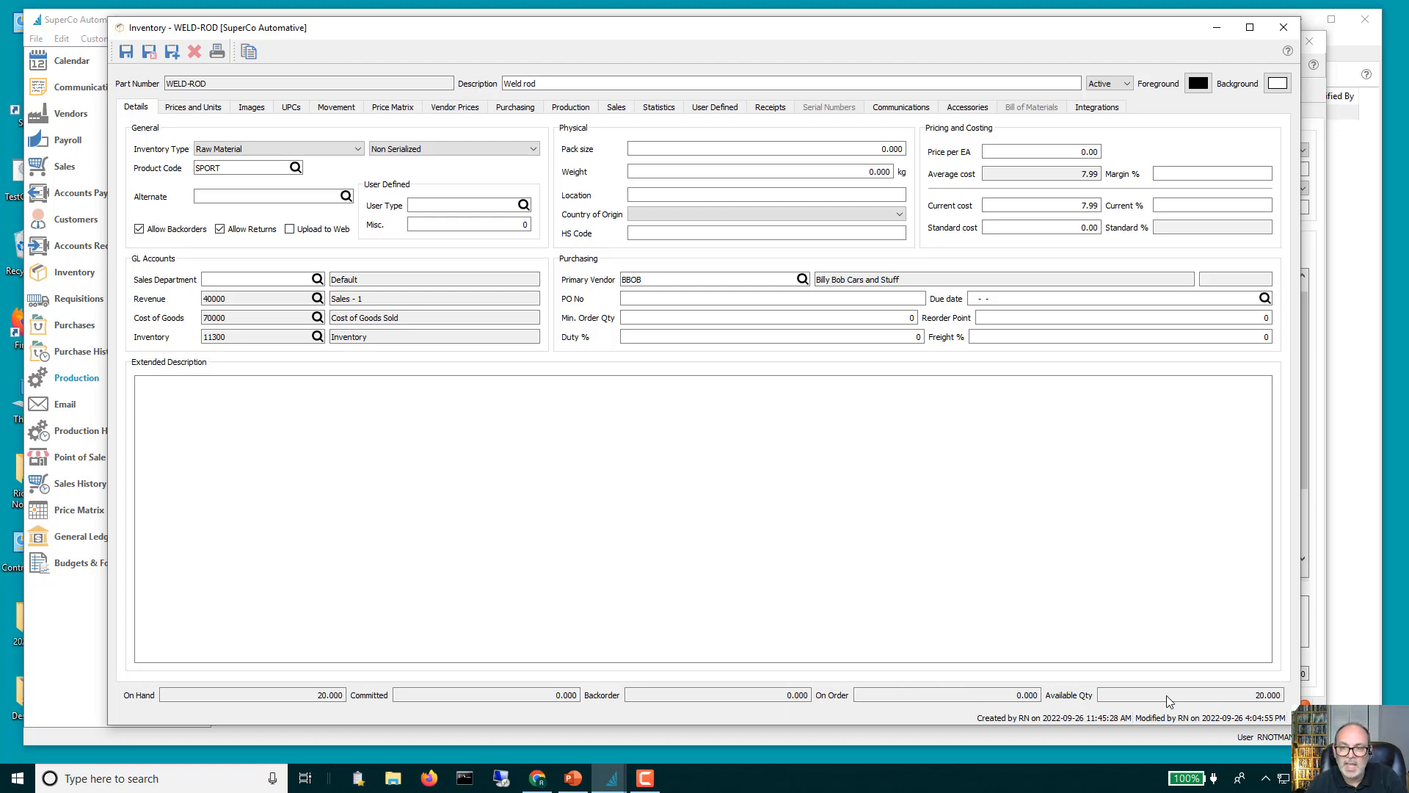
{"action": "left_click", "coordinate": [1283, 27]}
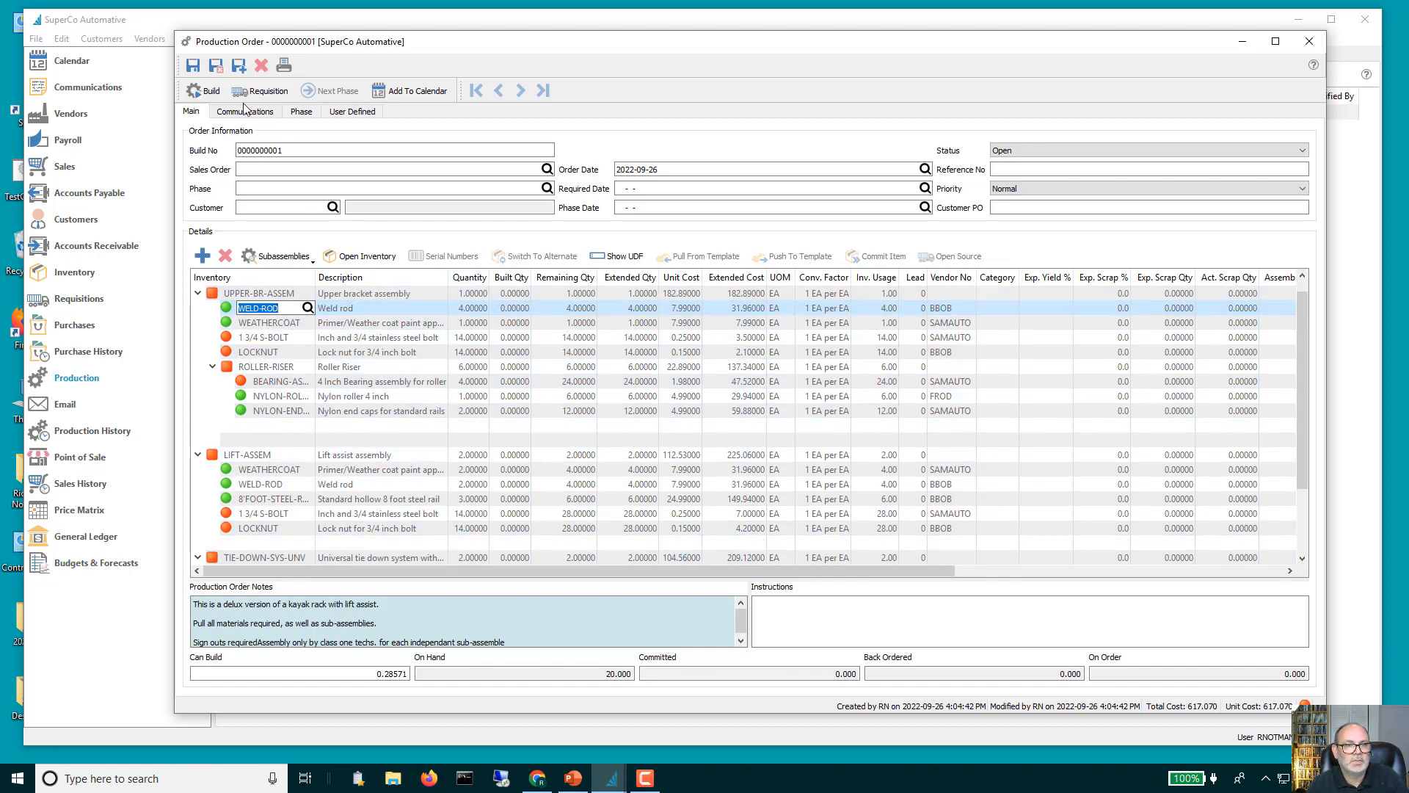
{"action": "left_click", "coordinate": [220, 73]}
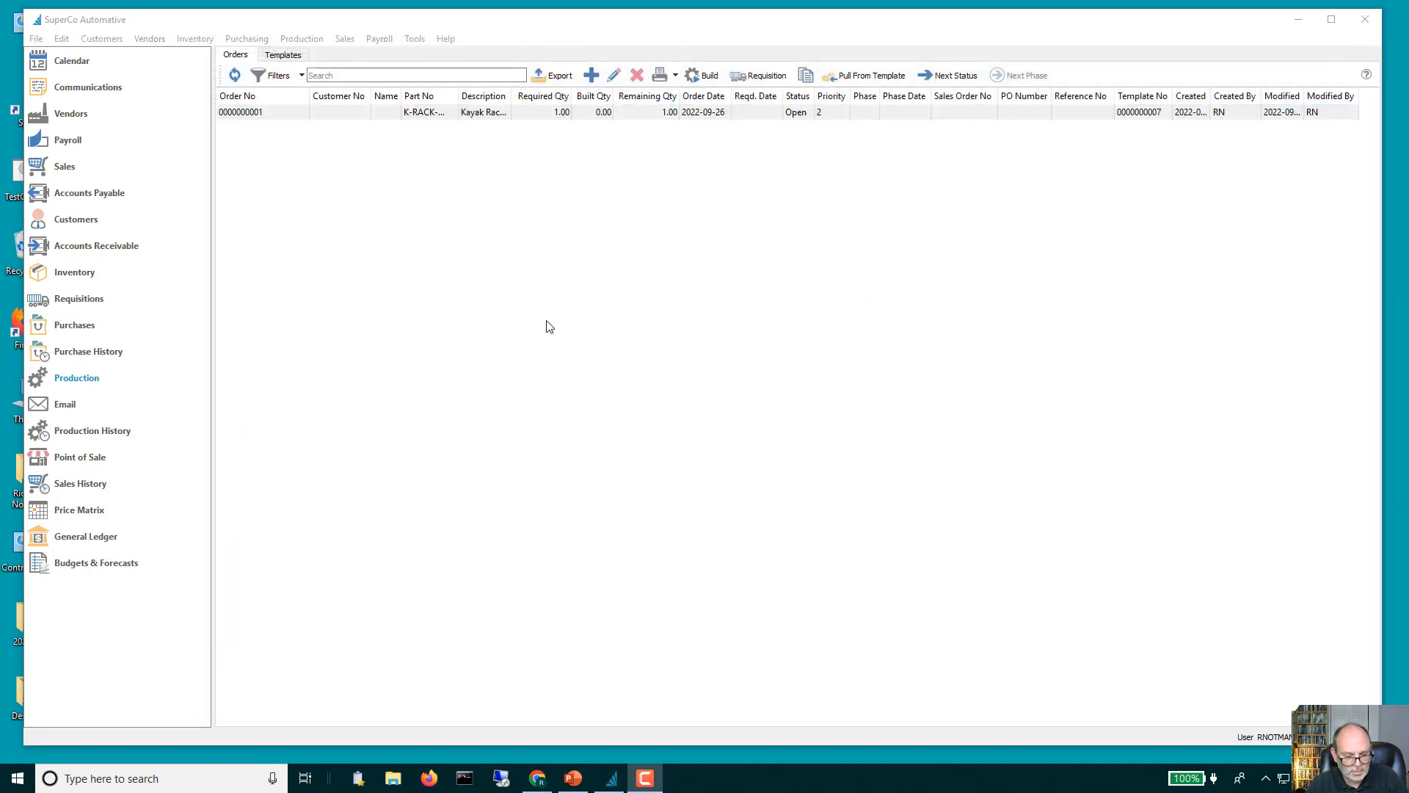
Create a new inventory adjustment and add part 1 3/4 S-BOLT with a receive quantity of 60.
{"action": "left_click", "coordinate": [195, 39]}
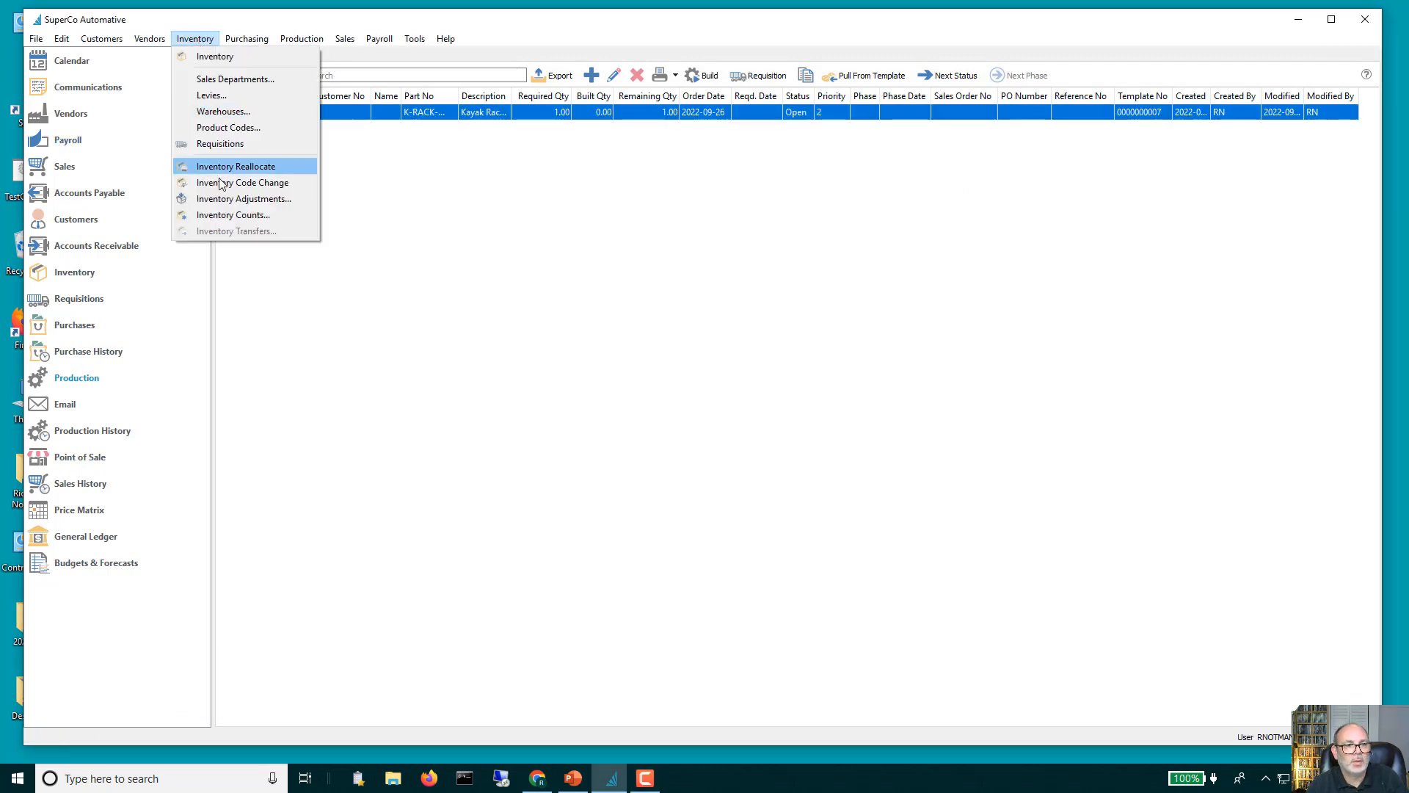
{"action": "left_click", "coordinate": [242, 199]}
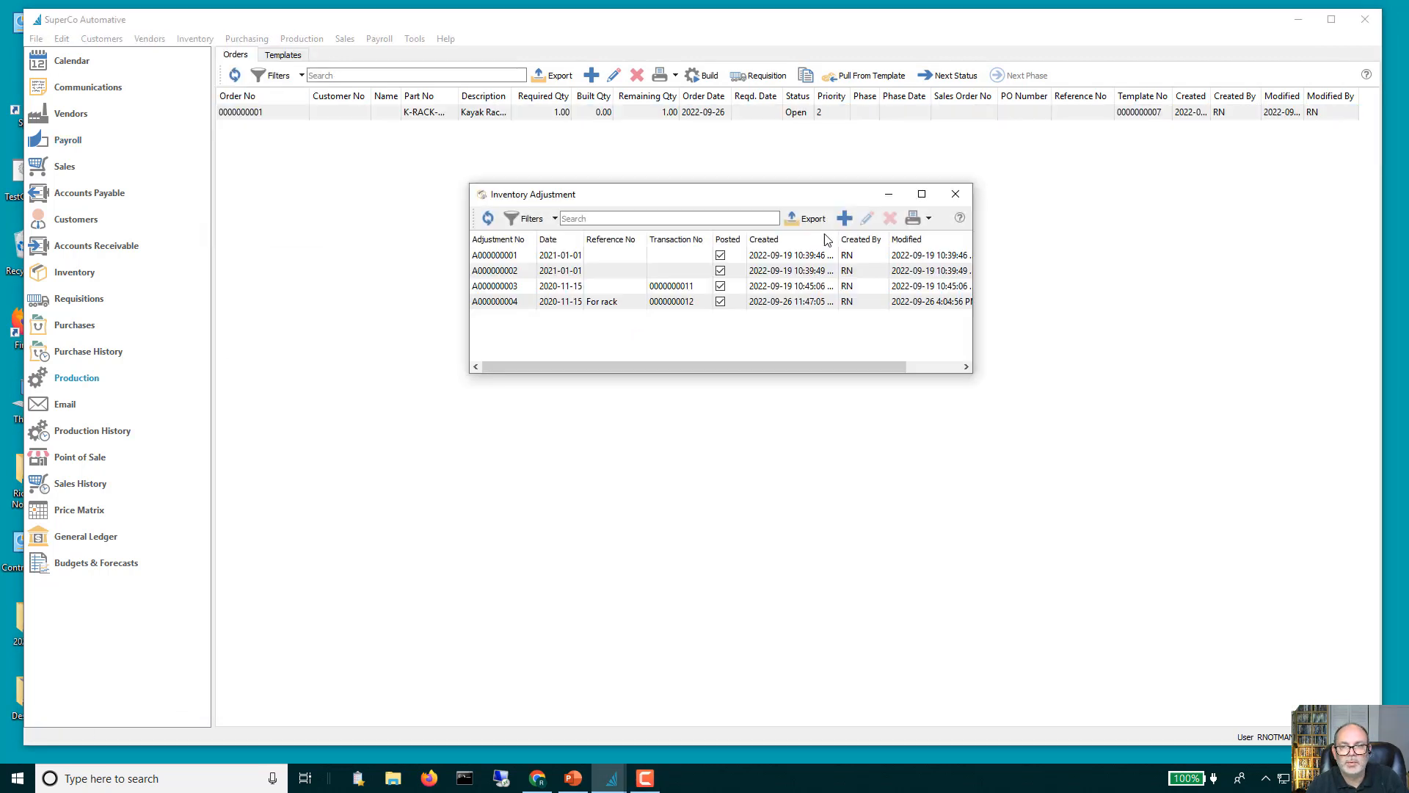
{"action": "left_click", "coordinate": [844, 218]}
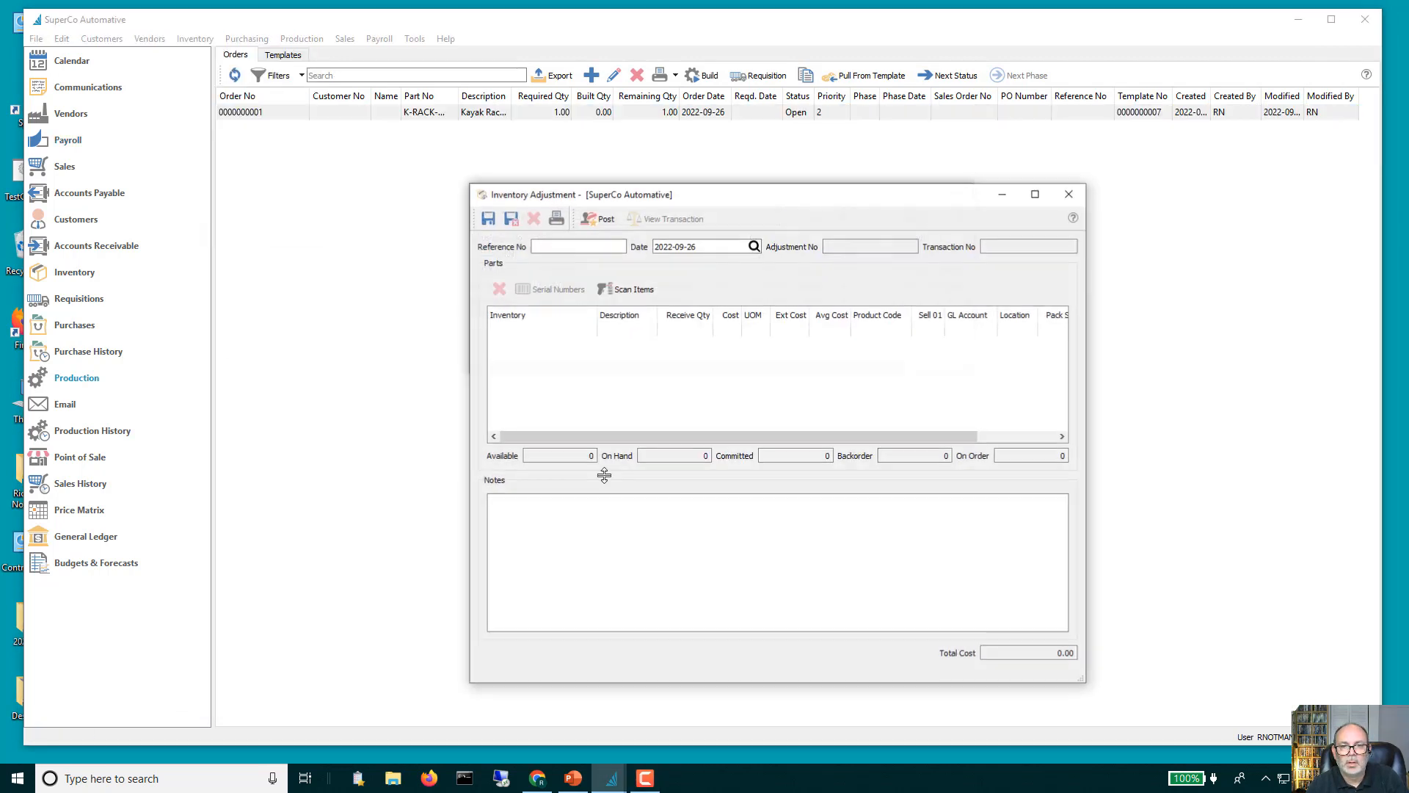
{"action": "left_click", "coordinate": [547, 332]}
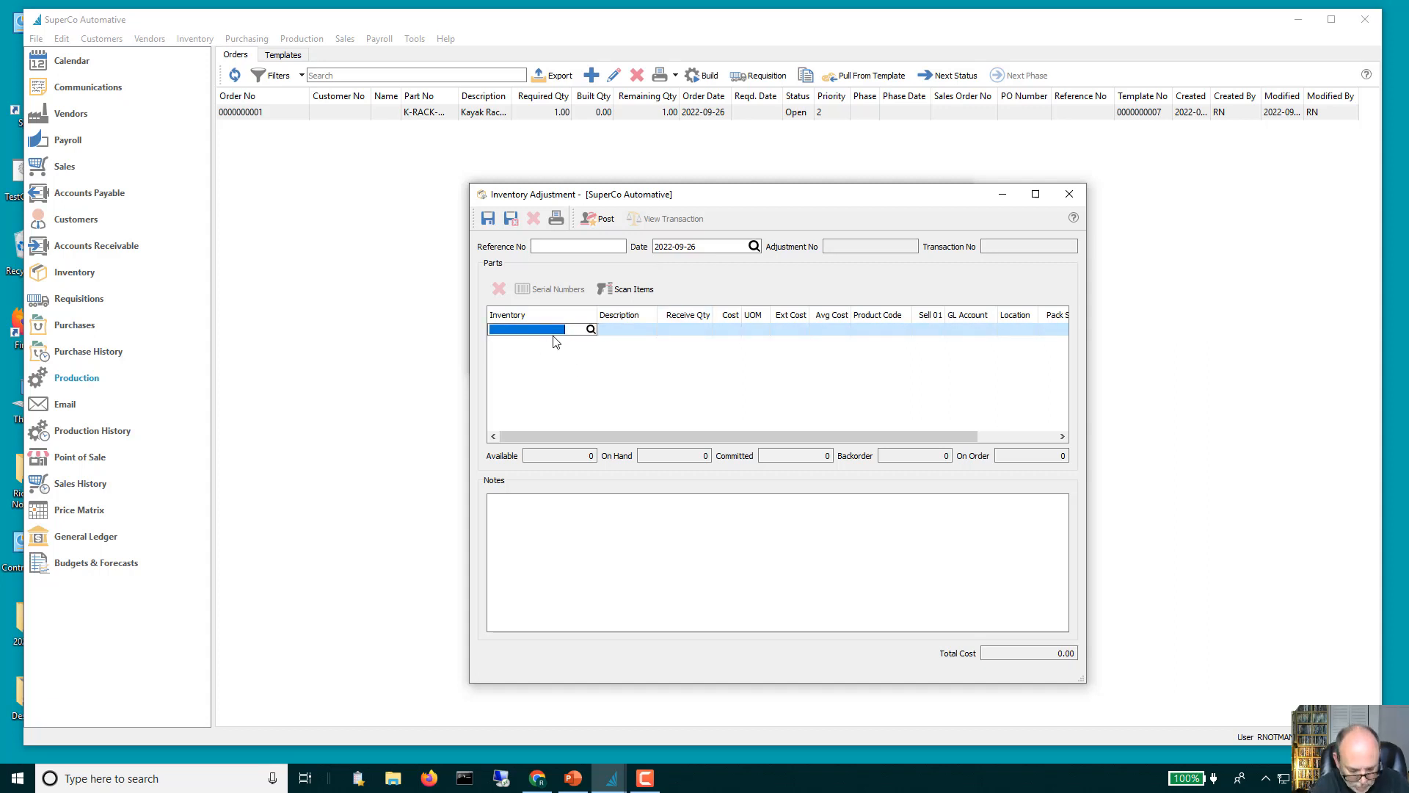
{"action": "type", "text": "1"}
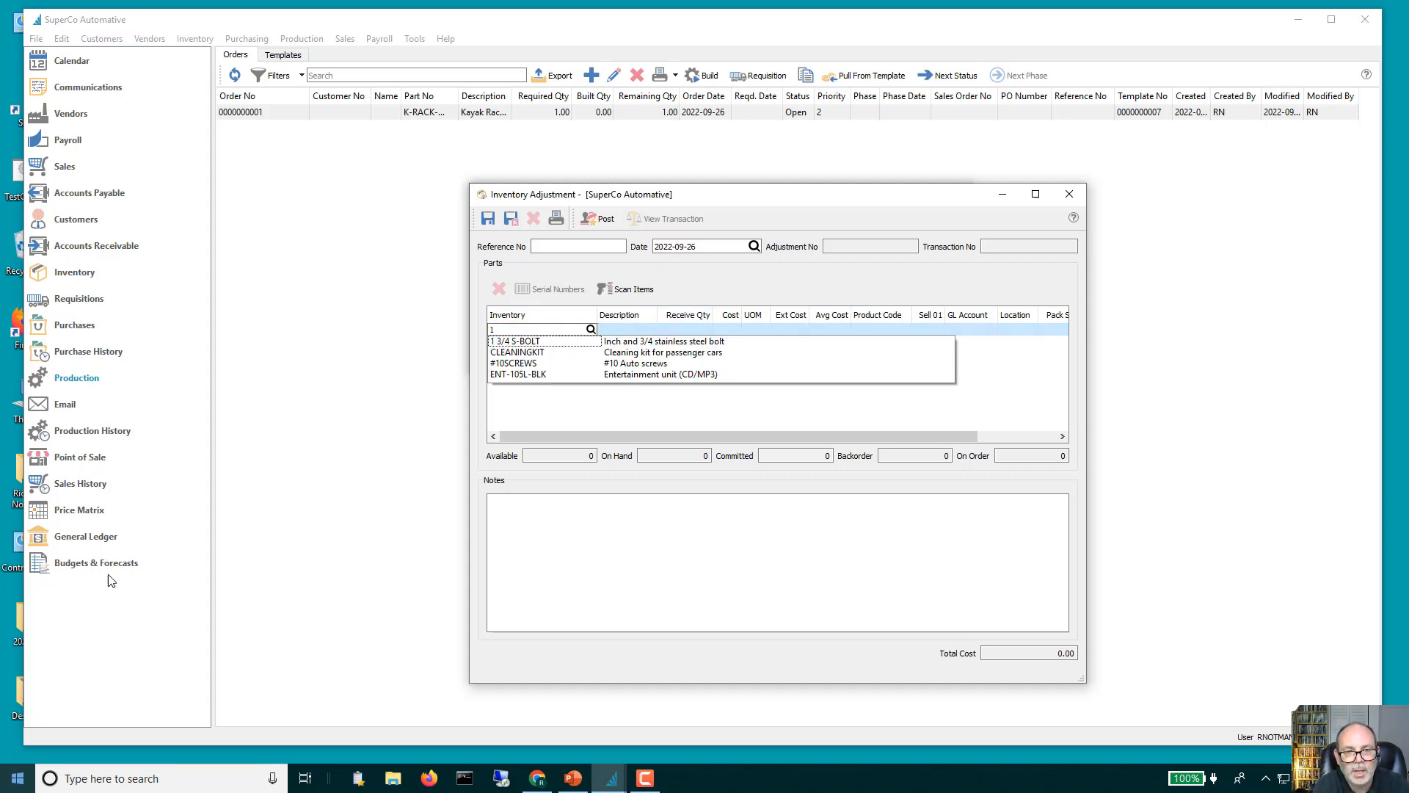
{"action": "left_click", "coordinate": [532, 342]}
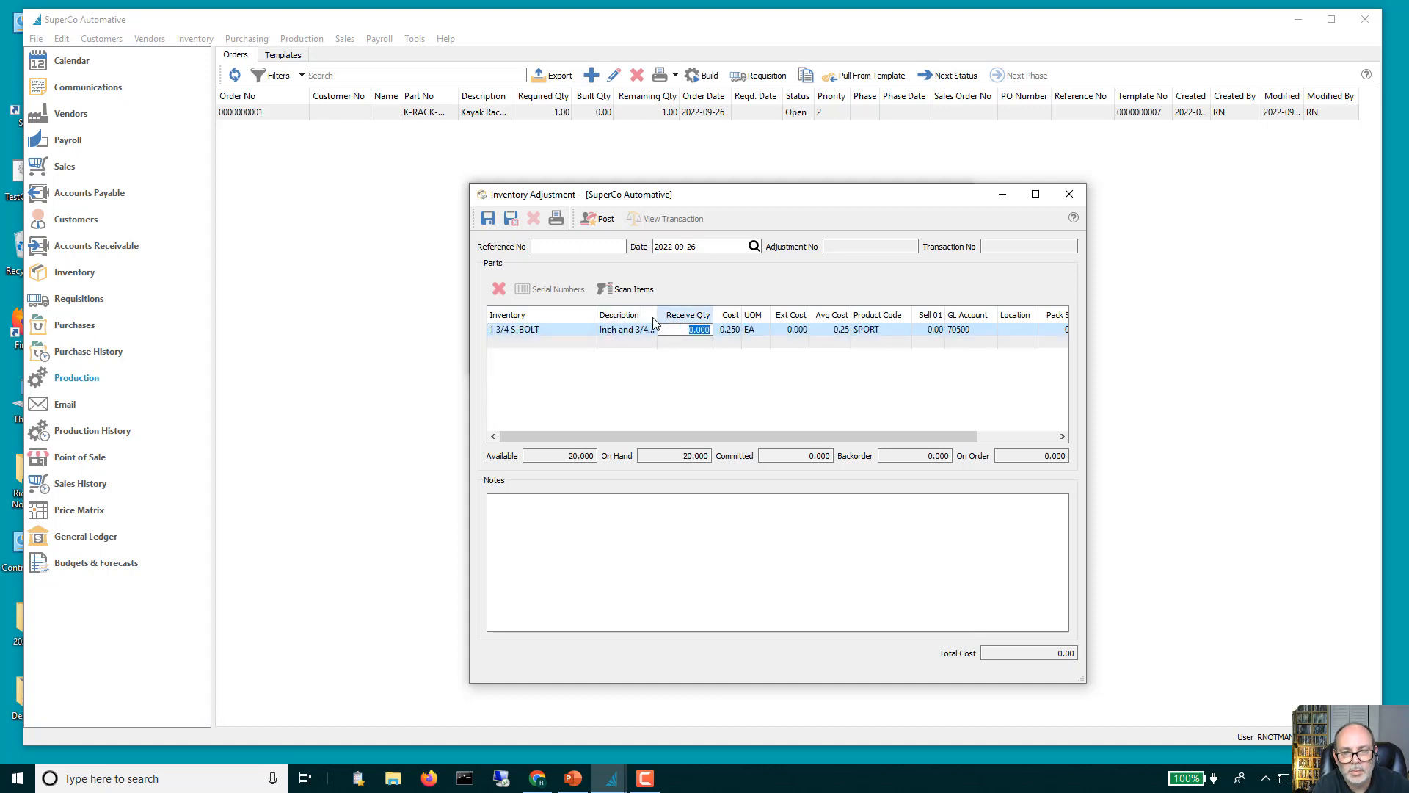
{"action": "type", "text": "60"}
{"action": "key", "text": "Return"}
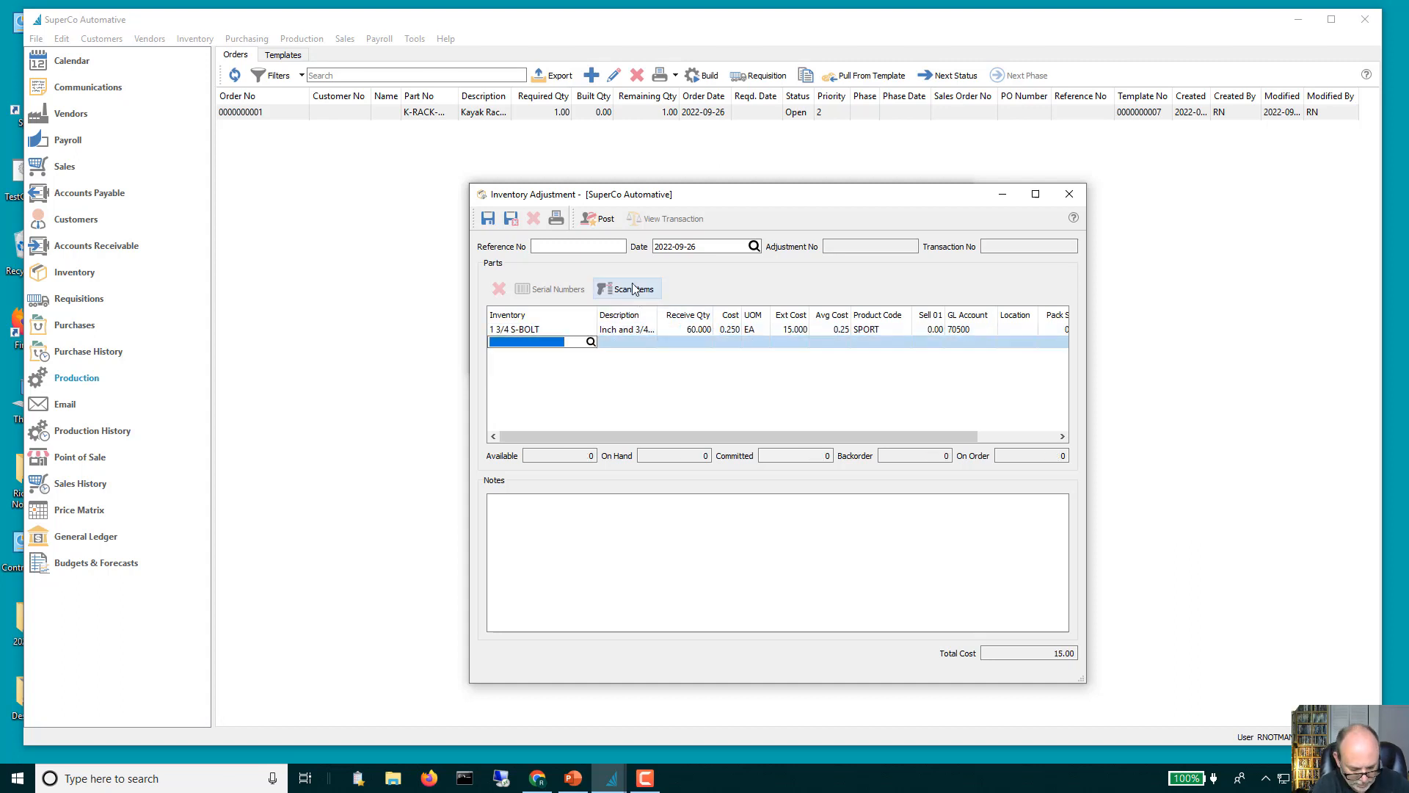
{"action": "type", "text": "LOC"}
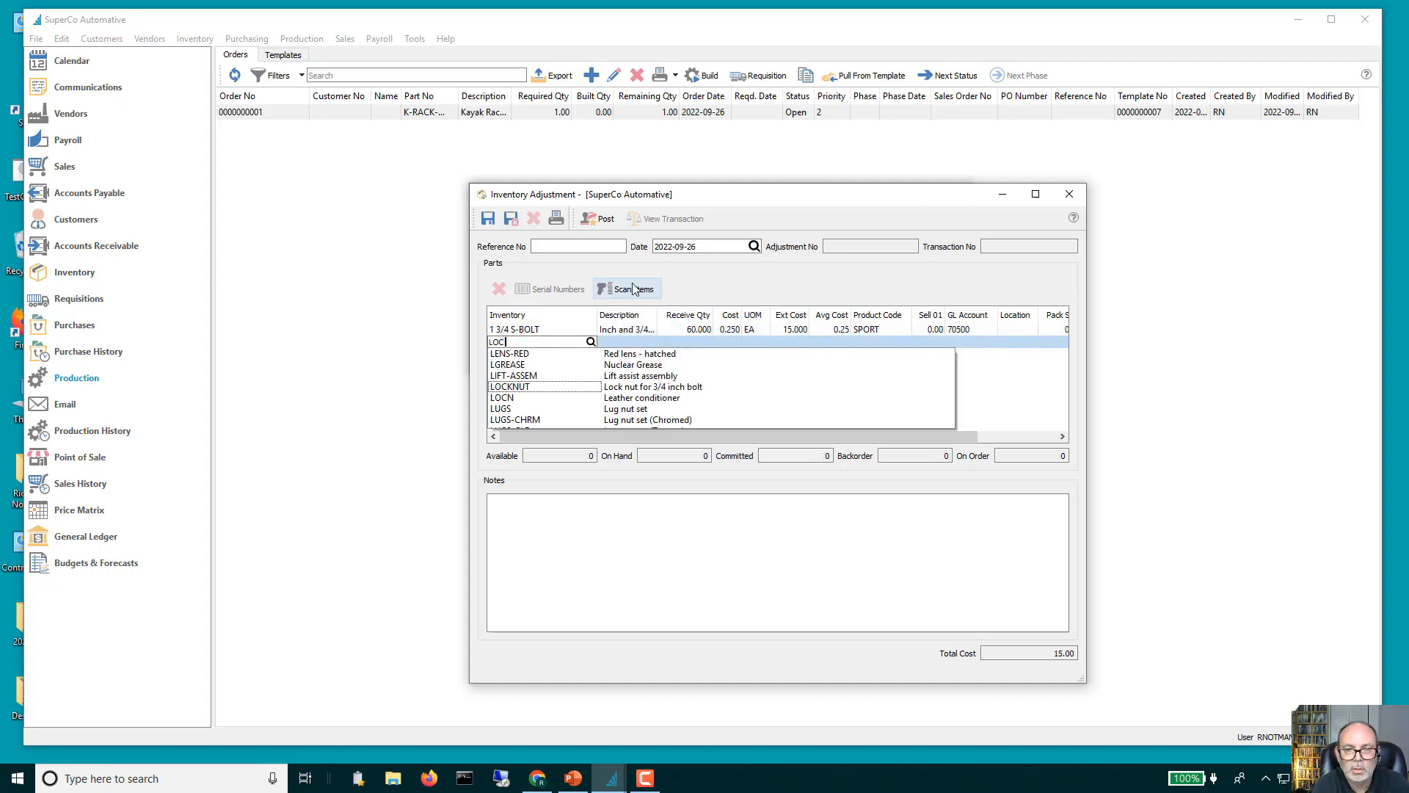
{"action": "left_click", "coordinate": [548, 365]}
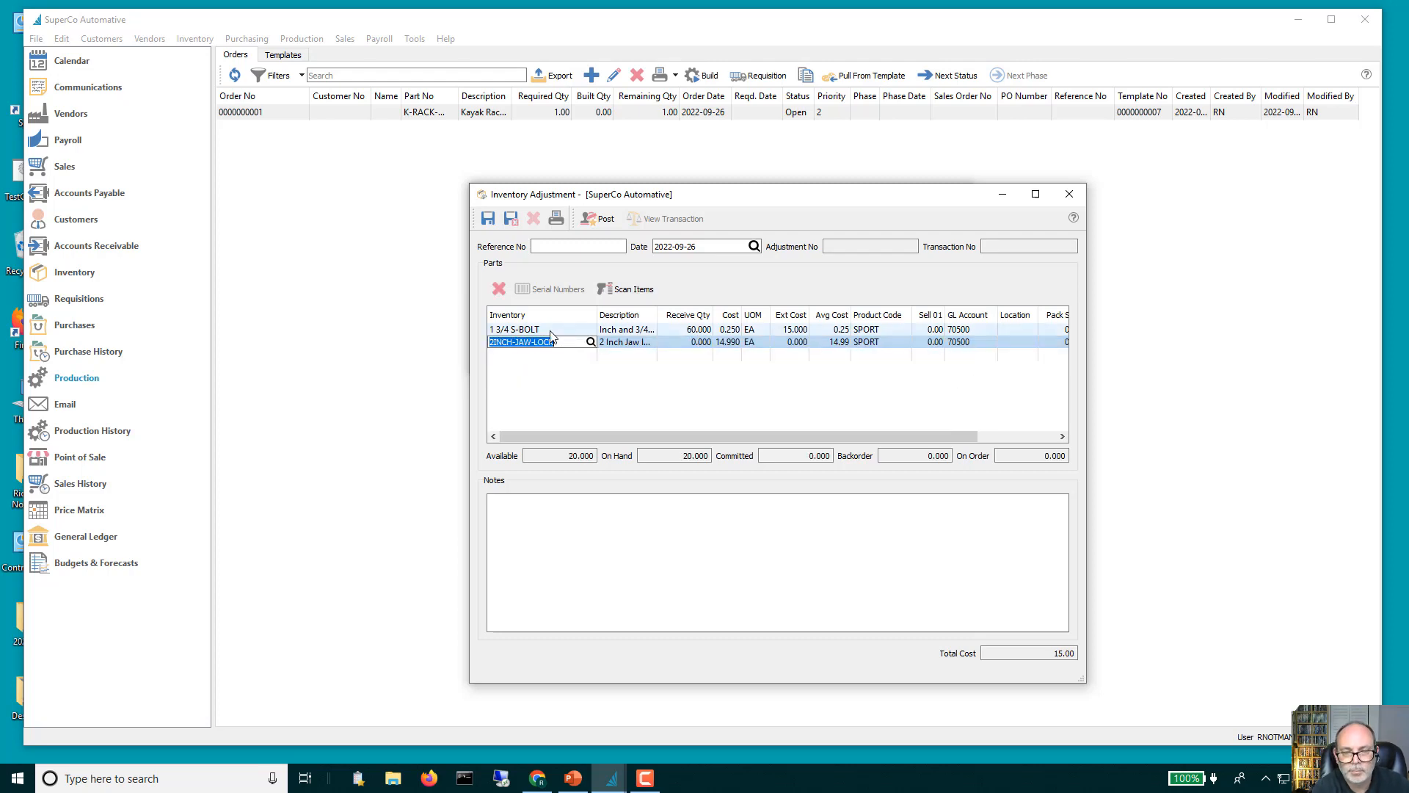
{"action": "left_click", "coordinate": [591, 342]}
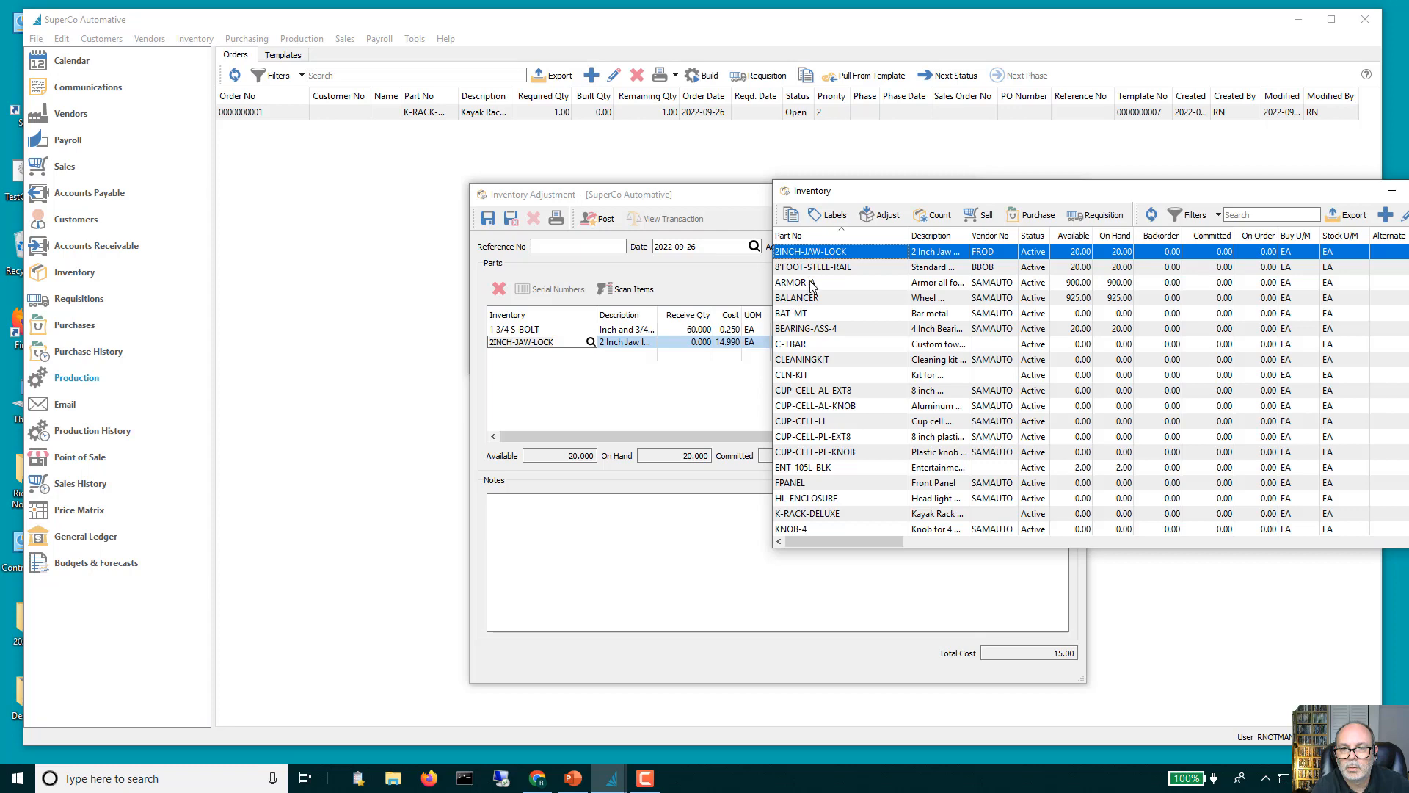
{"action": "key", "text": "Escape"}
Enter LOCKNUT as the second part of the inventory adjustment, with a receive quantity of 60.
{"action": "type", "text": "LOCLK"}
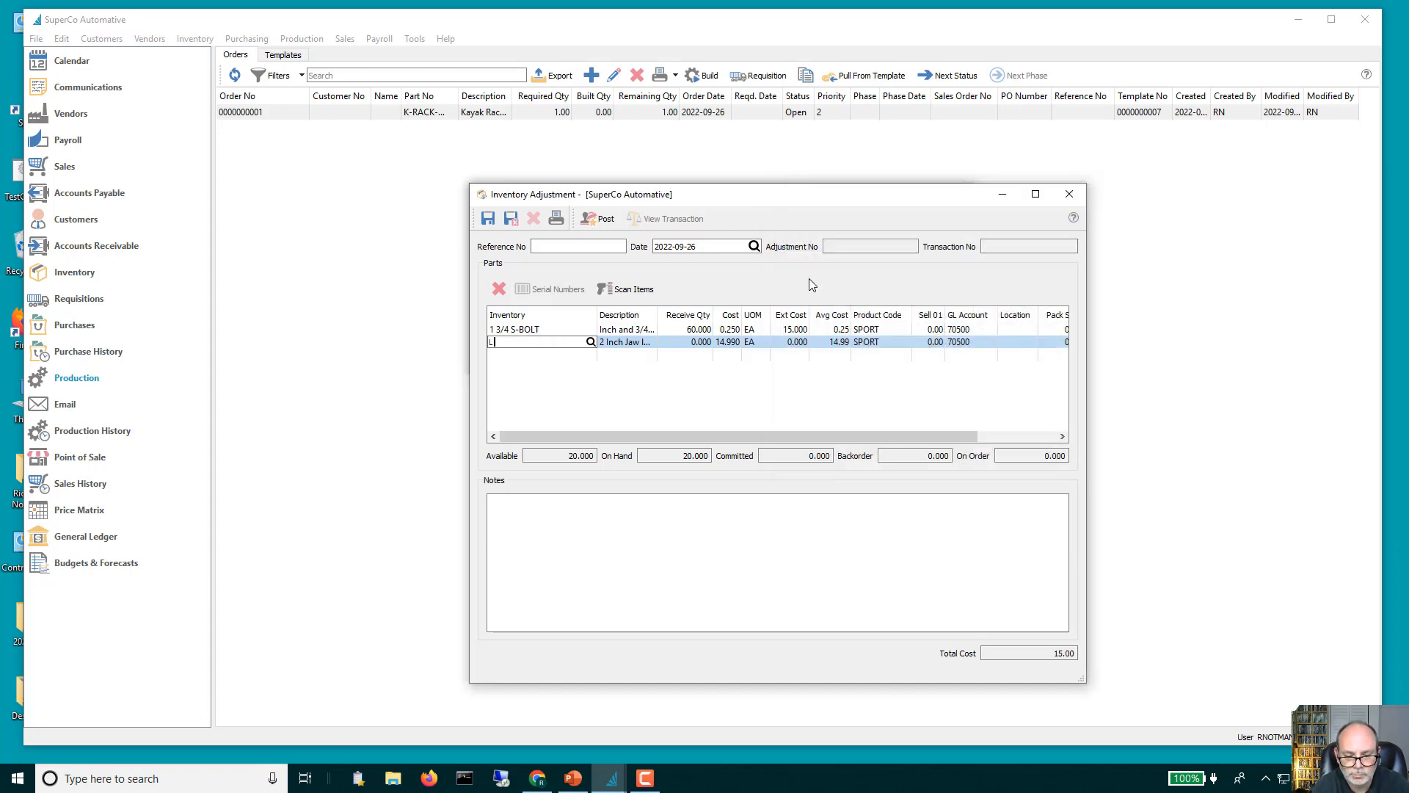
{"action": "key", "text": "BackSpace"}
{"action": "key", "text": "BackSpace"}
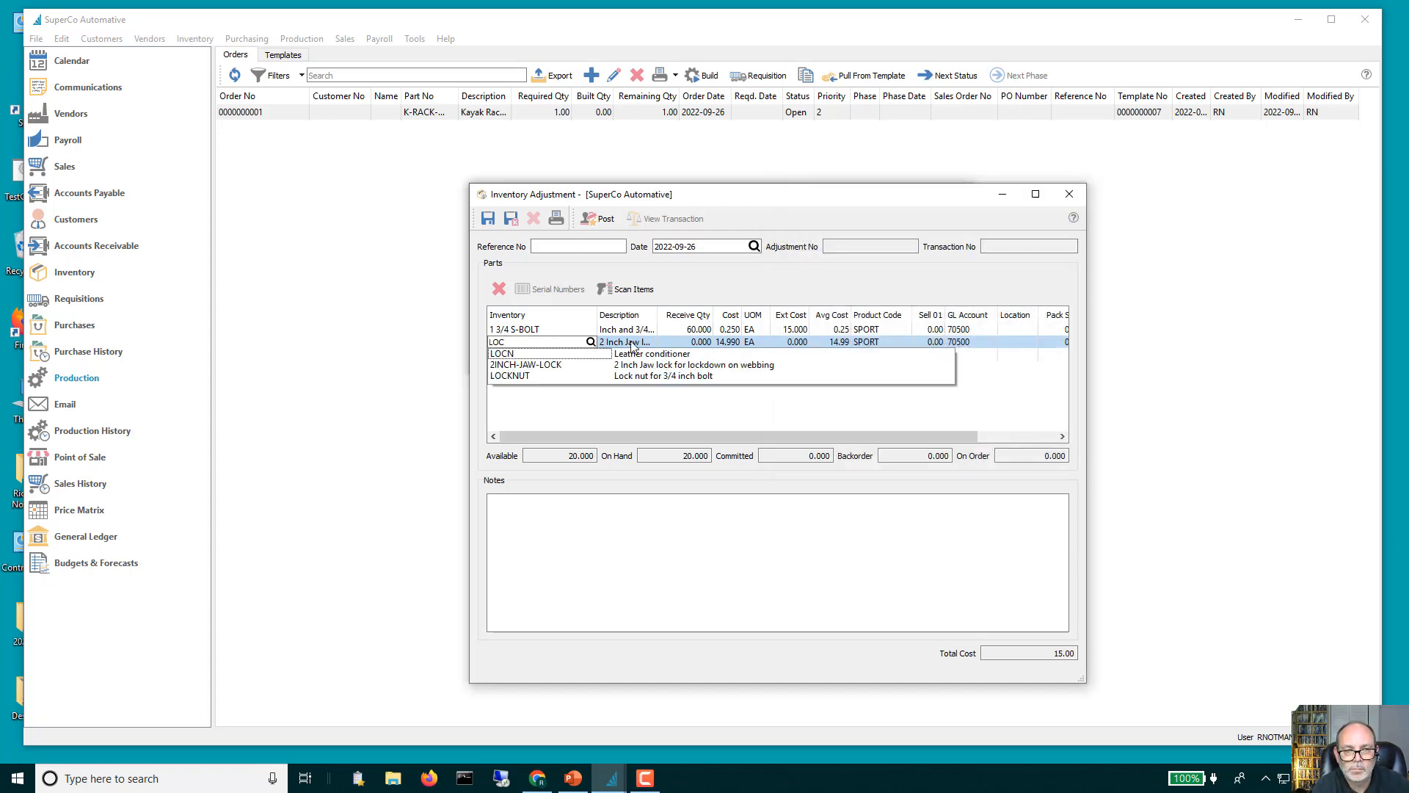
{"action": "left_click", "coordinate": [536, 377]}
{"action": "type", "text": "60"}
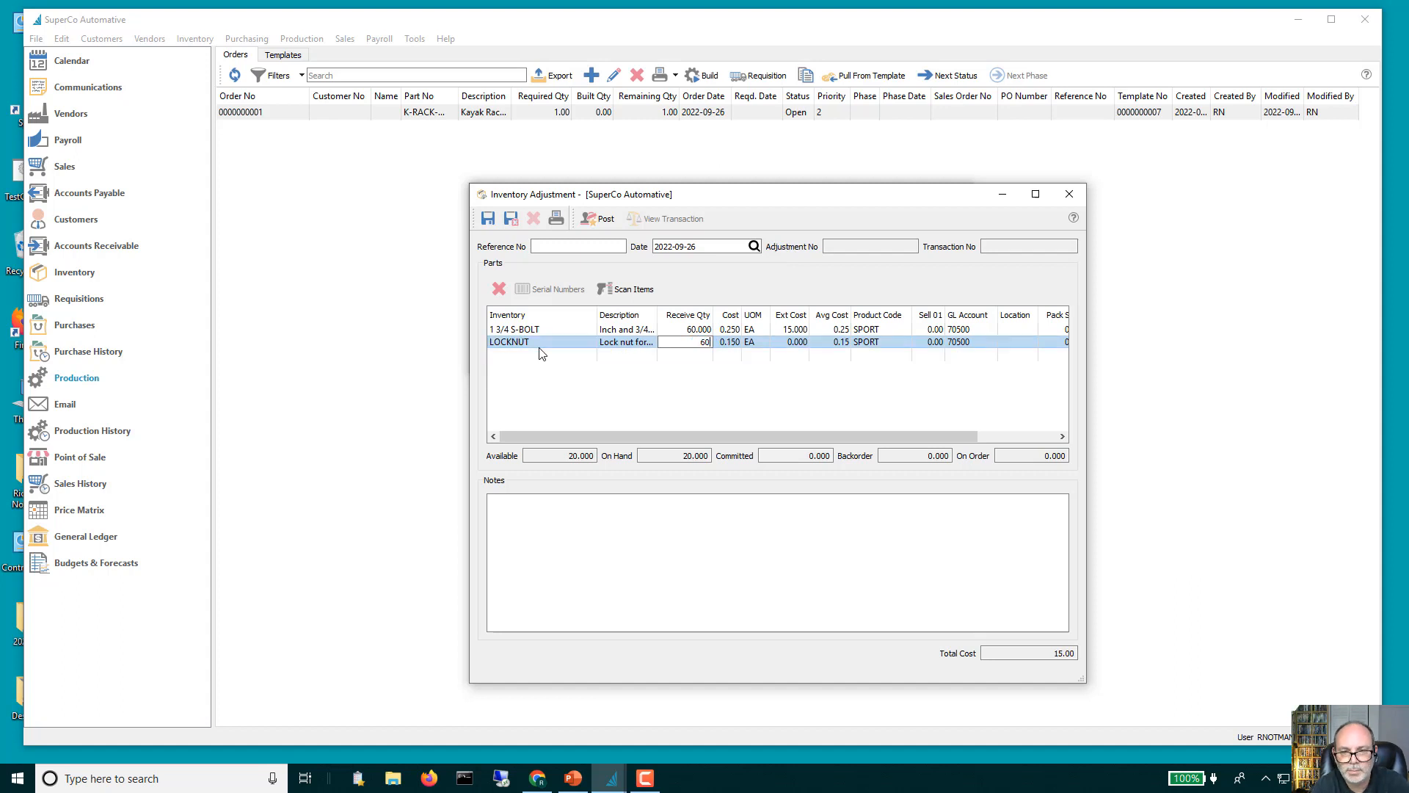
{"action": "left_click", "coordinate": [539, 354]}
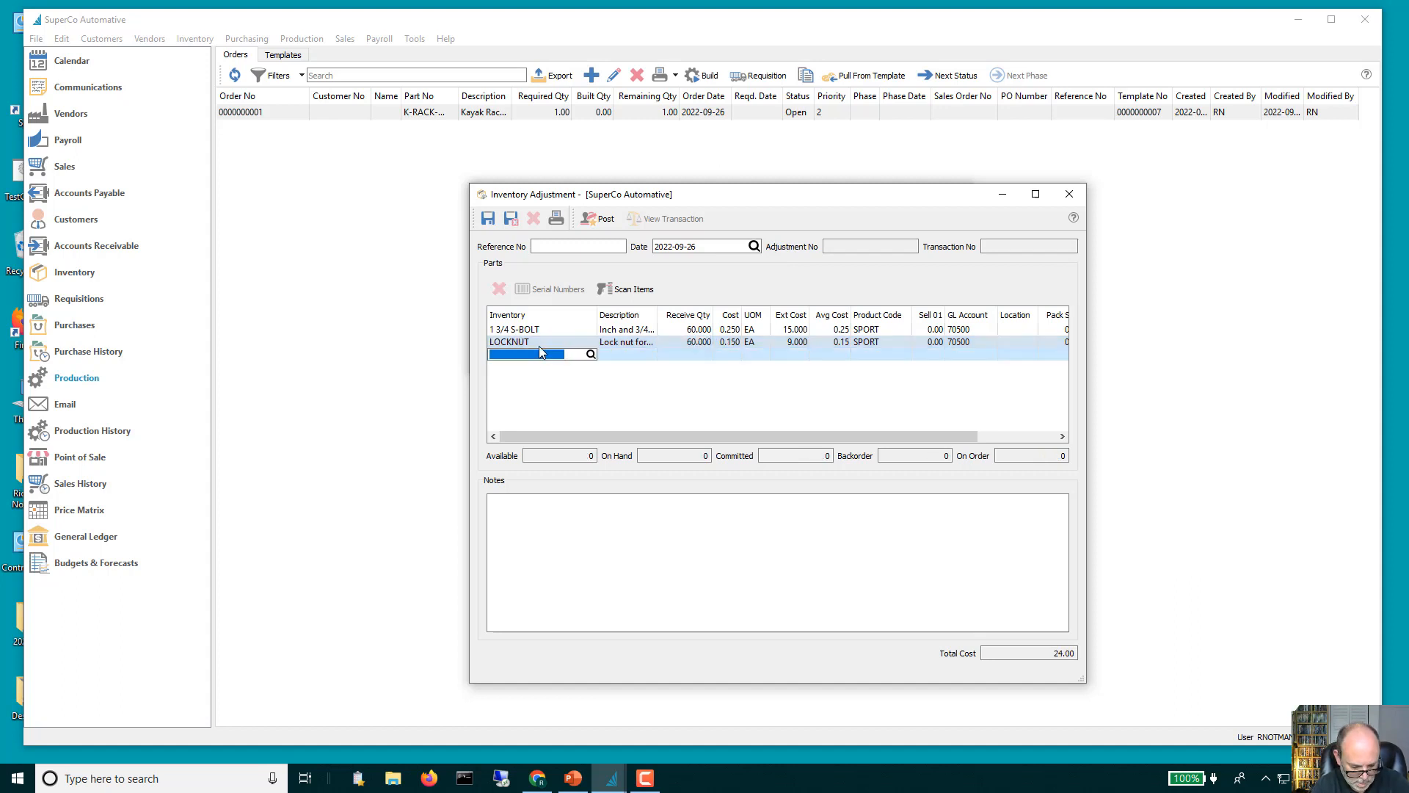
Add part BEARING-ASS-4 to the inventory adjustment with a receive quantity of 60.
{"action": "type", "text": "BEA"}
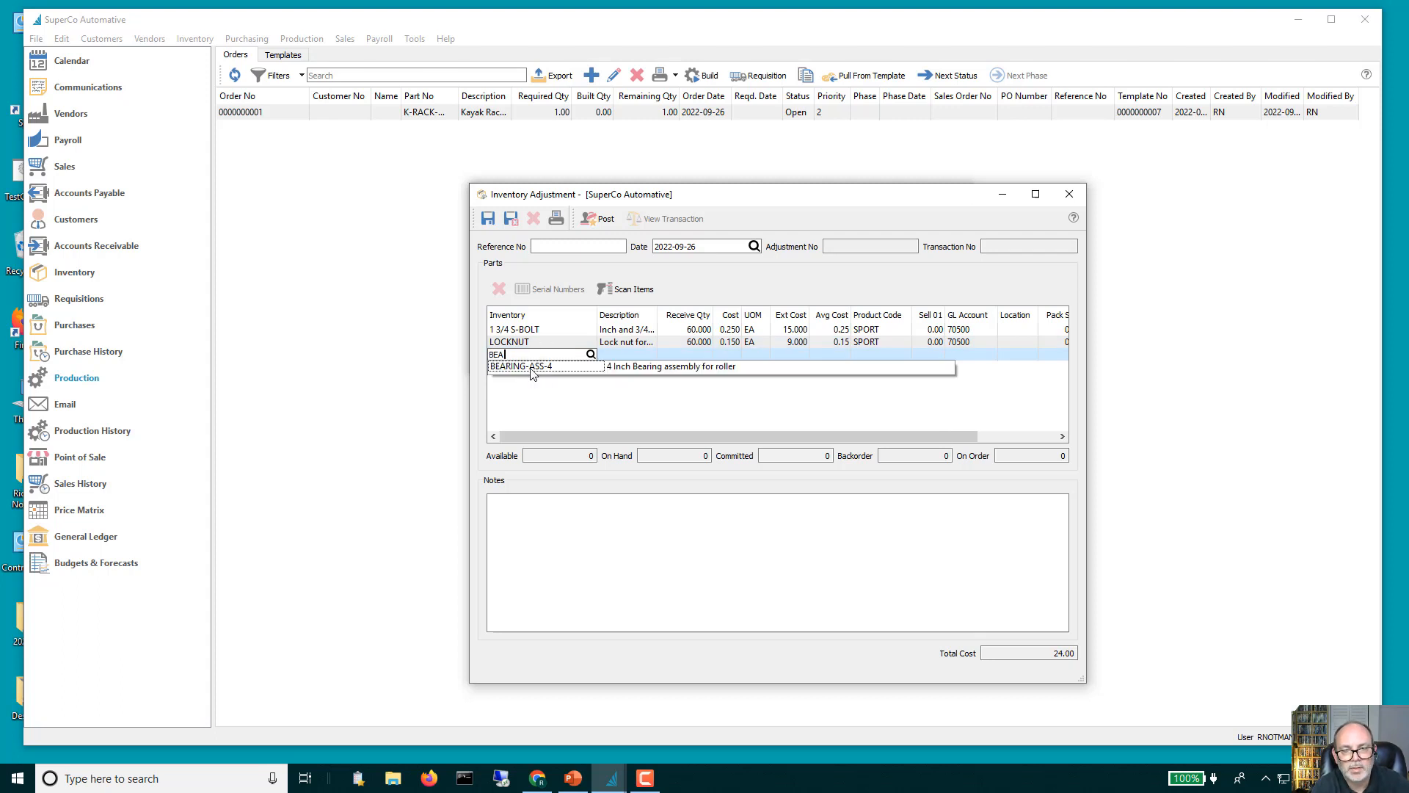
{"action": "left_click", "coordinate": [536, 366]}
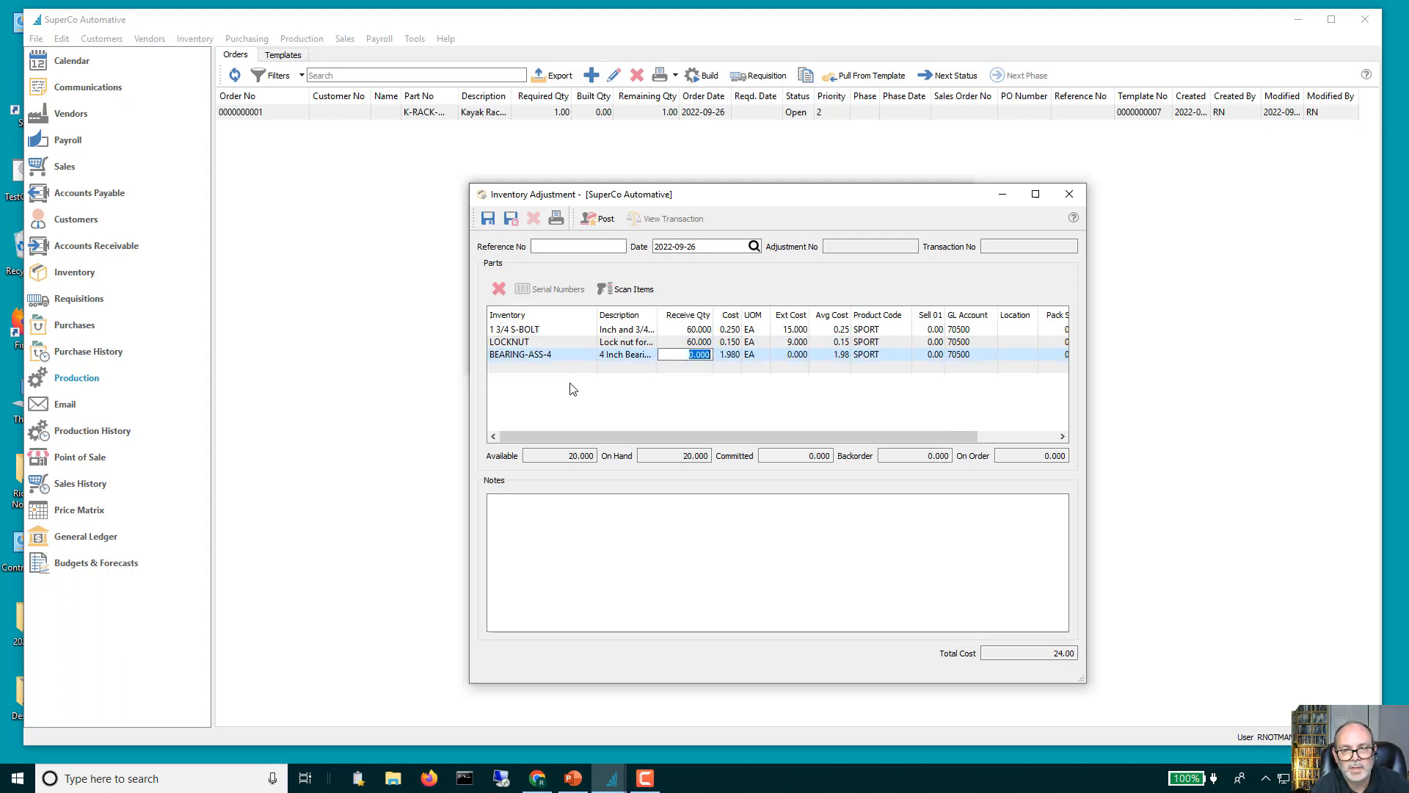
{"action": "type", "text": "60"}
{"action": "key", "text": "Return"}
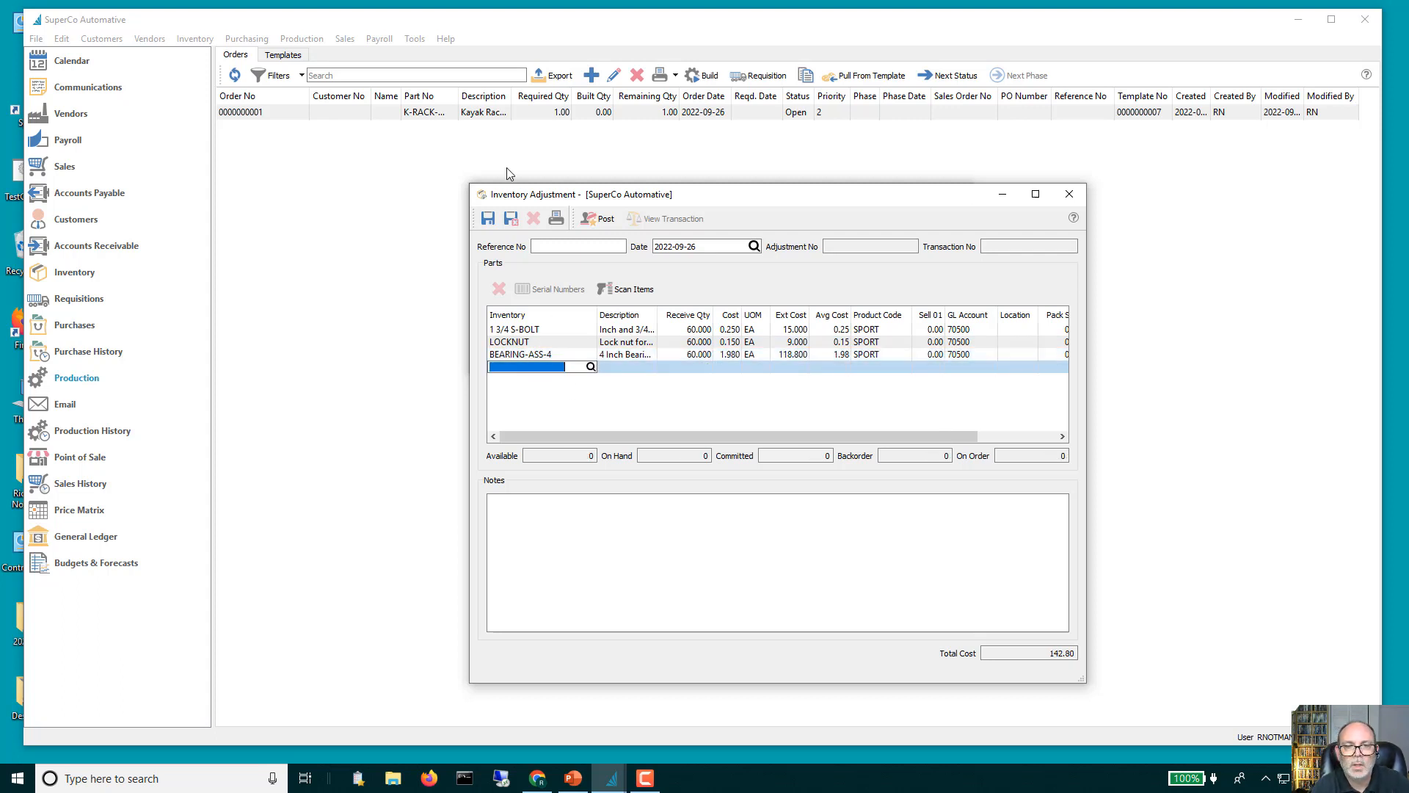
Post the inventory adjustment without producing its report, and close the adjustment and the adjustments list.
{"action": "left_click", "coordinate": [603, 219]}
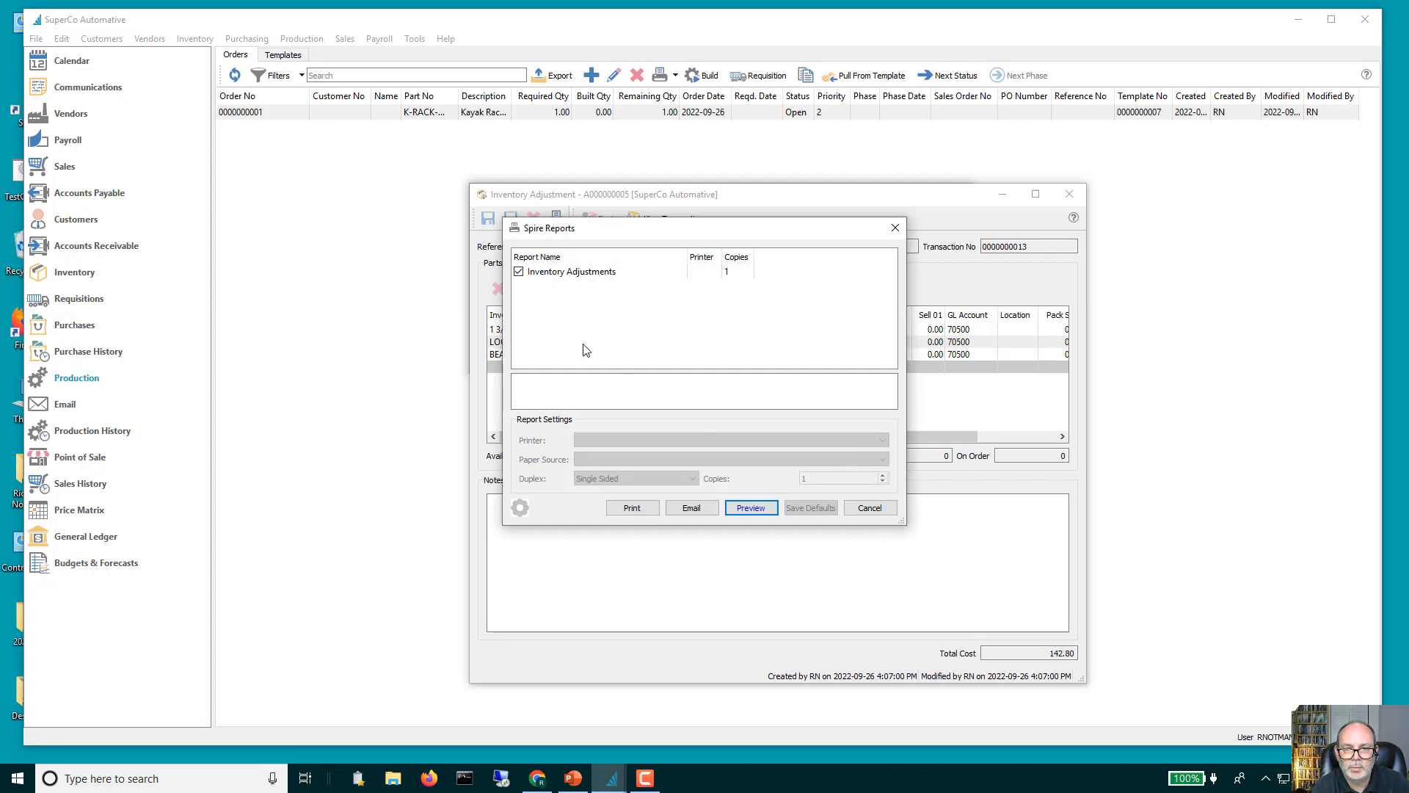
{"action": "left_click", "coordinate": [870, 507]}
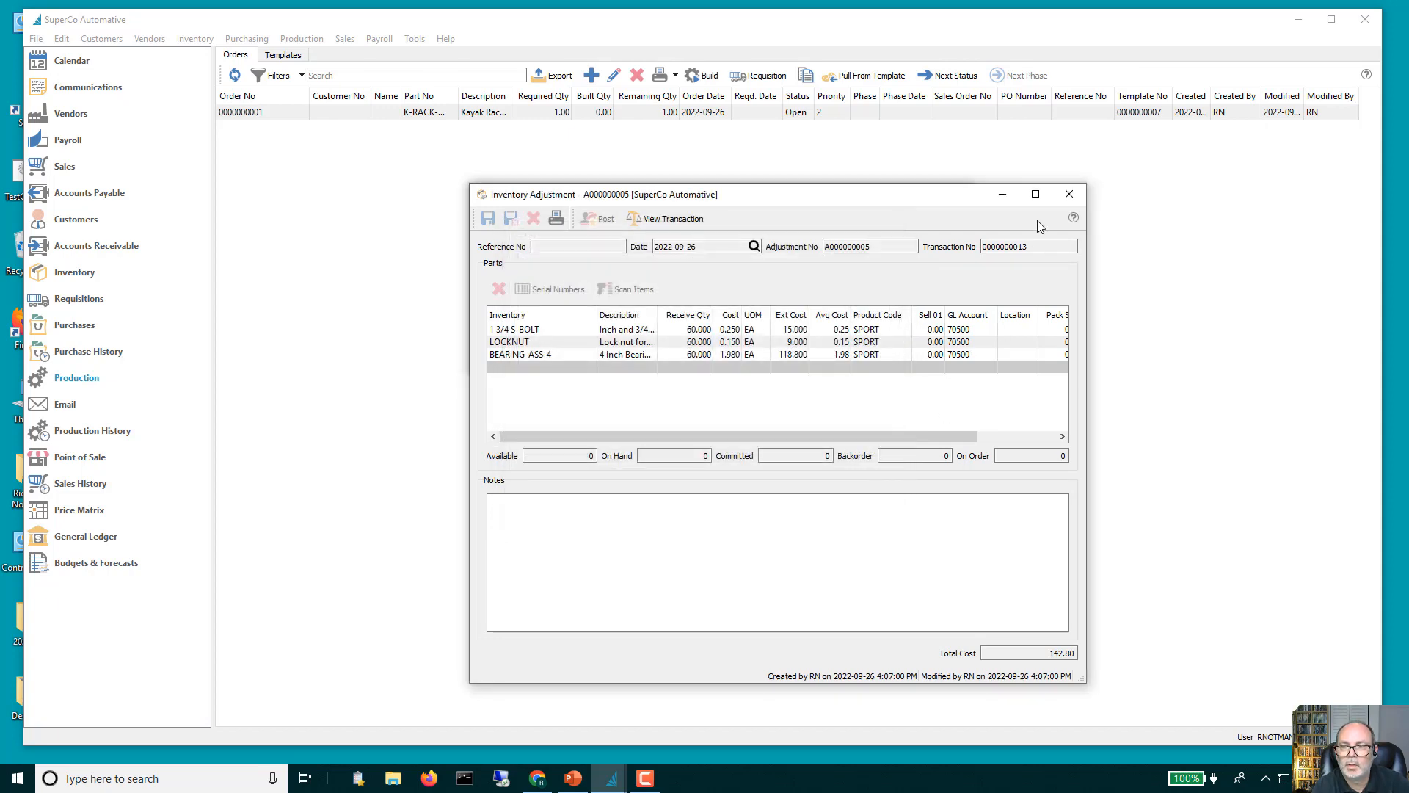
{"action": "left_click", "coordinate": [1068, 194]}
{"action": "left_click", "coordinate": [955, 193]}
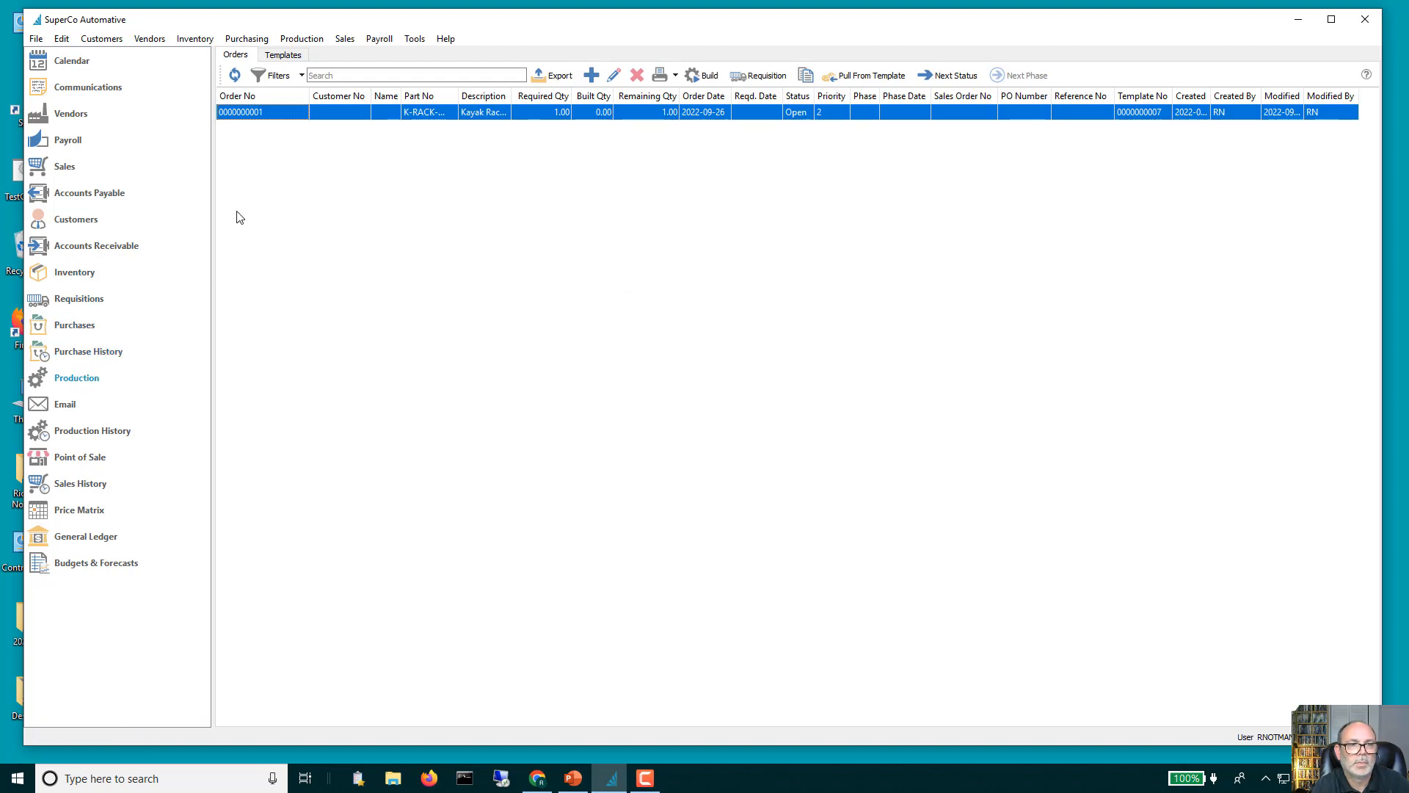
Reopen the K-RACK-DELUXE production order and toggle off the ROLLER-RISER subassembly so it is treated as a single component.
{"action": "double_click", "coordinate": [252, 112]}
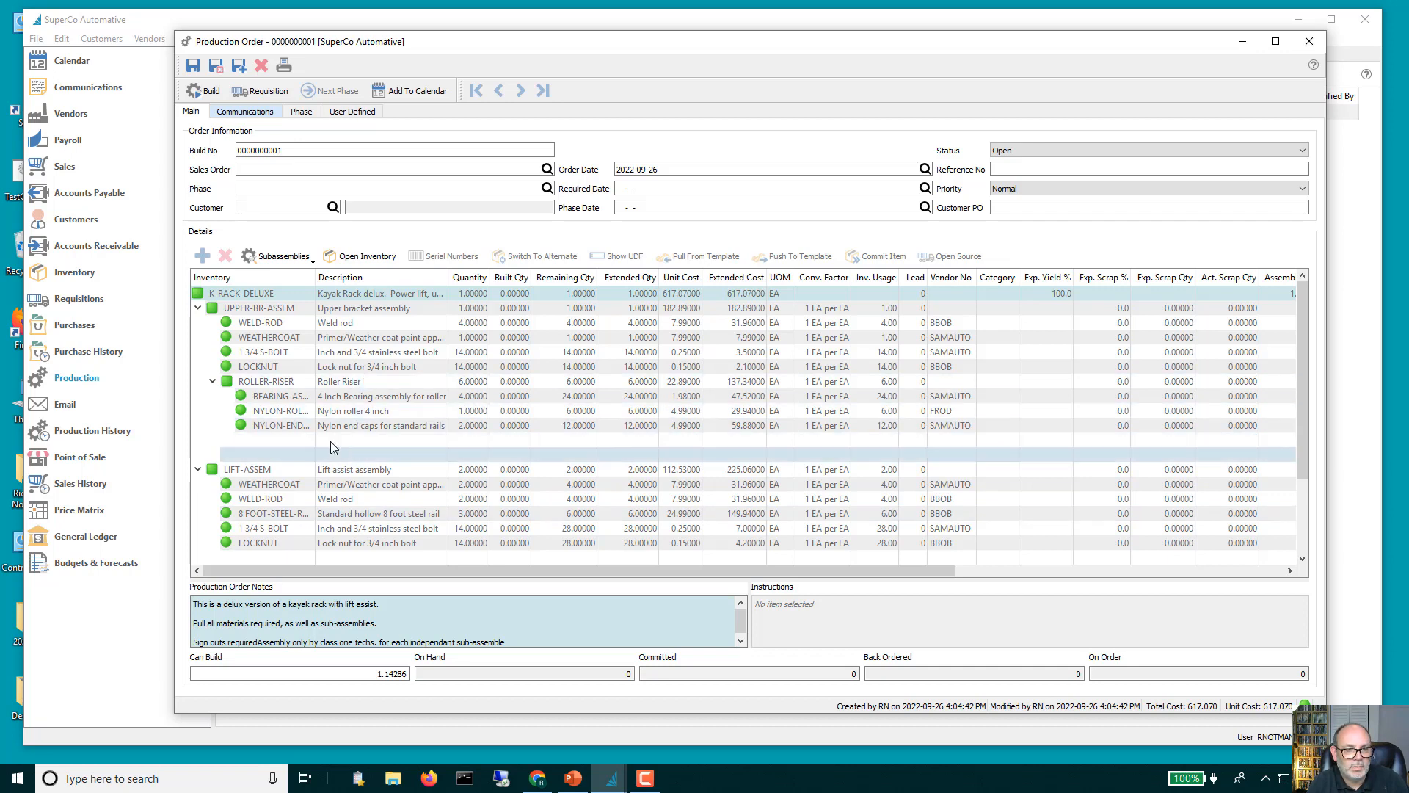
{"action": "left_click", "coordinate": [271, 383]}
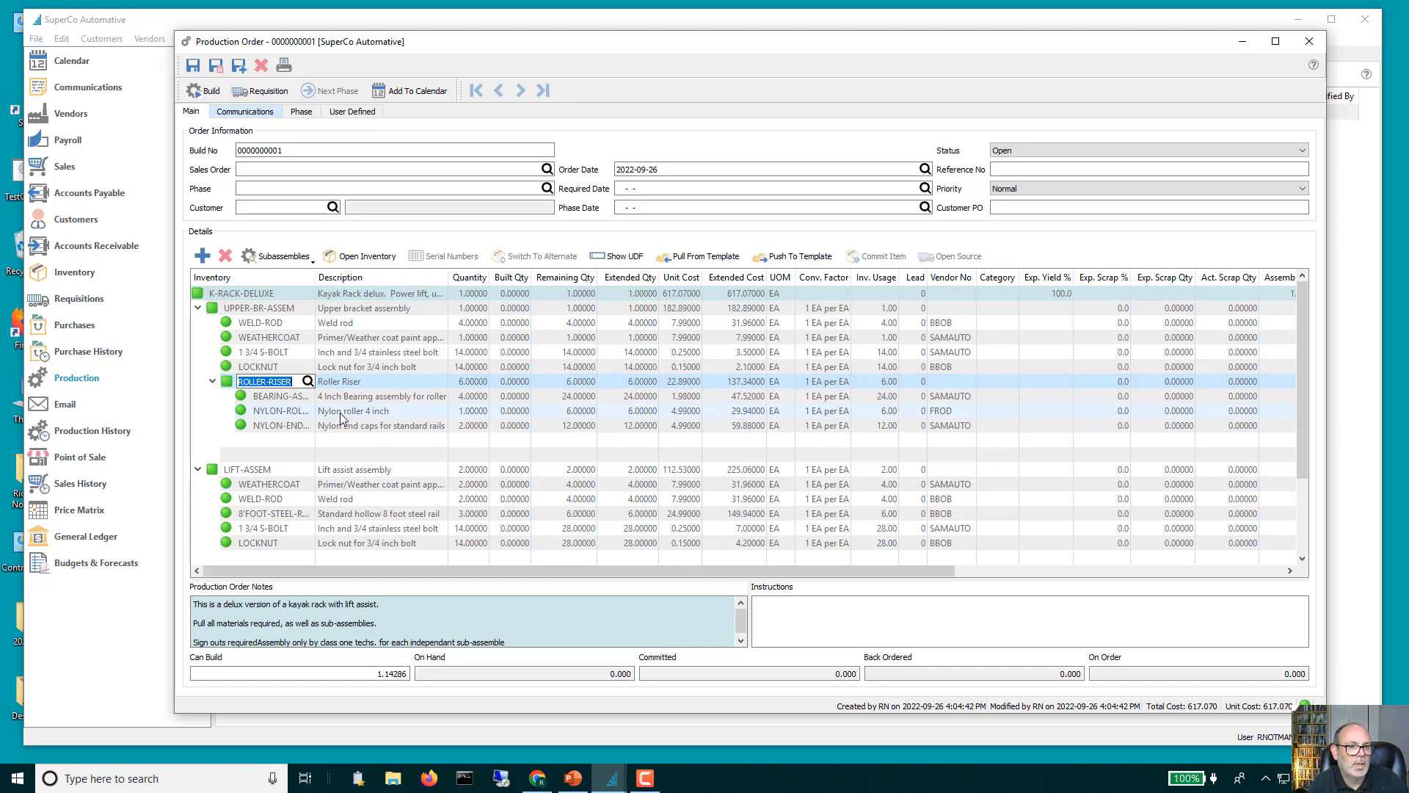
{"action": "left_click", "coordinate": [282, 258]}
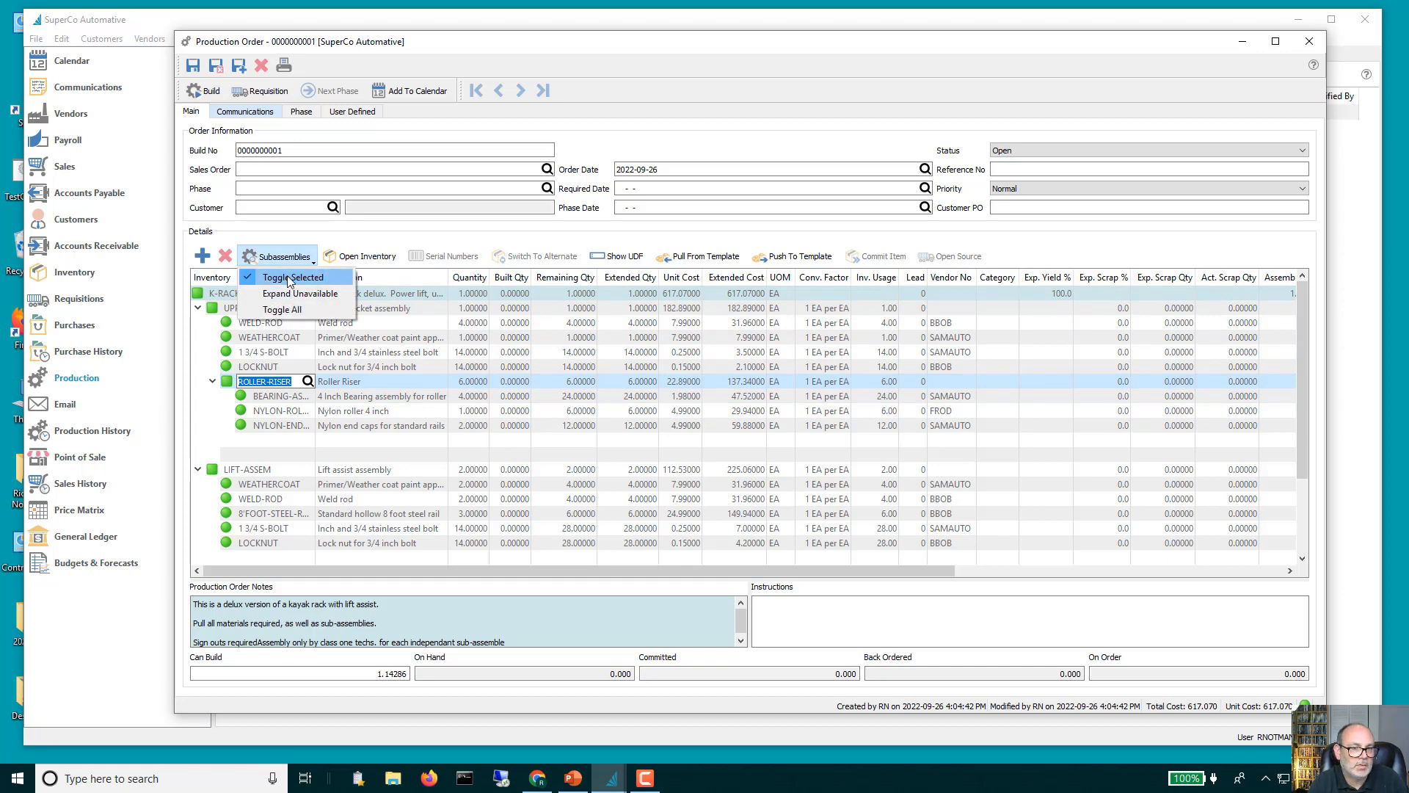
{"action": "left_click", "coordinate": [288, 280]}
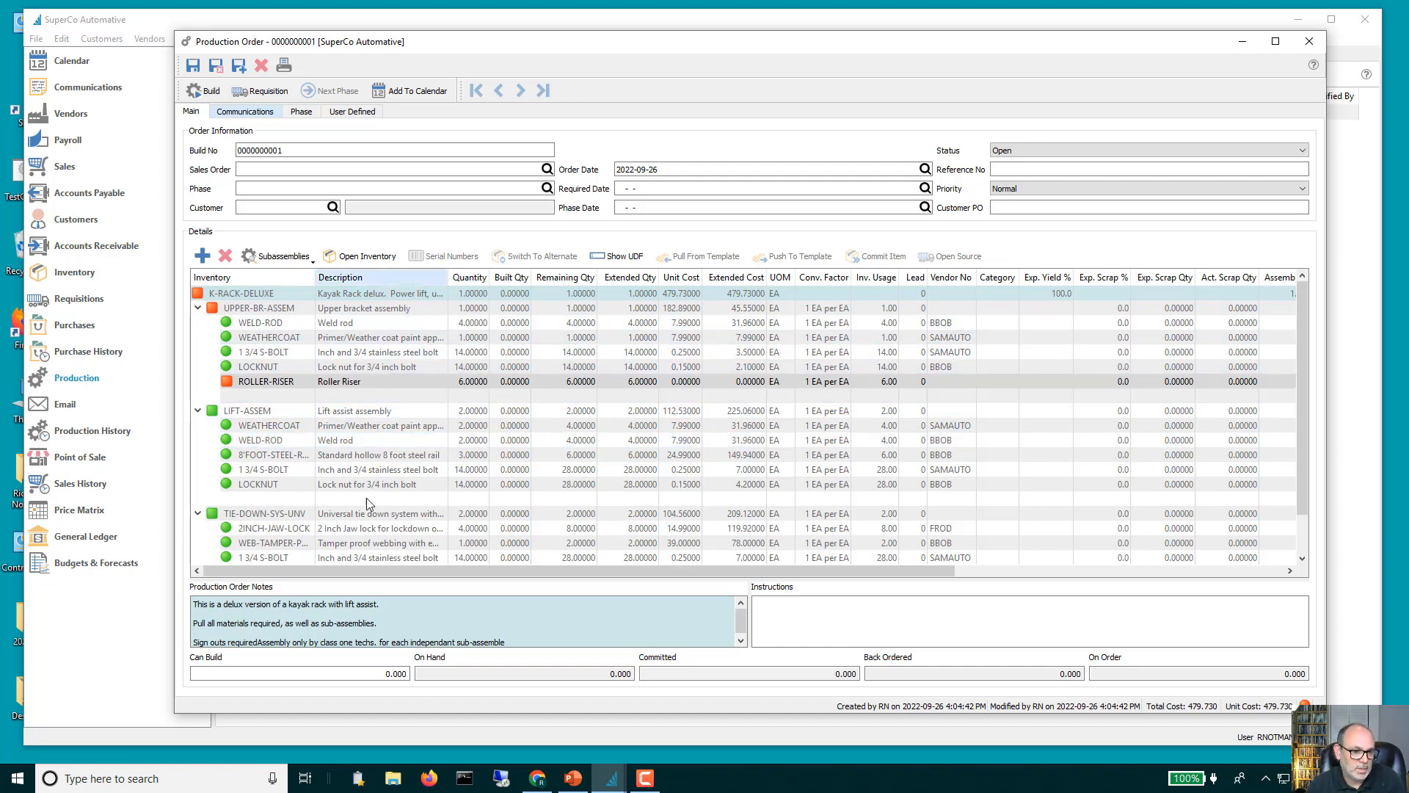
Collapse and re-expand UPPER-BR-ASSEM, and toggle the ROLLER-RISER subassembly back on to include its components.
{"action": "left_click", "coordinate": [198, 308]}
{"action": "left_click", "coordinate": [197, 307]}
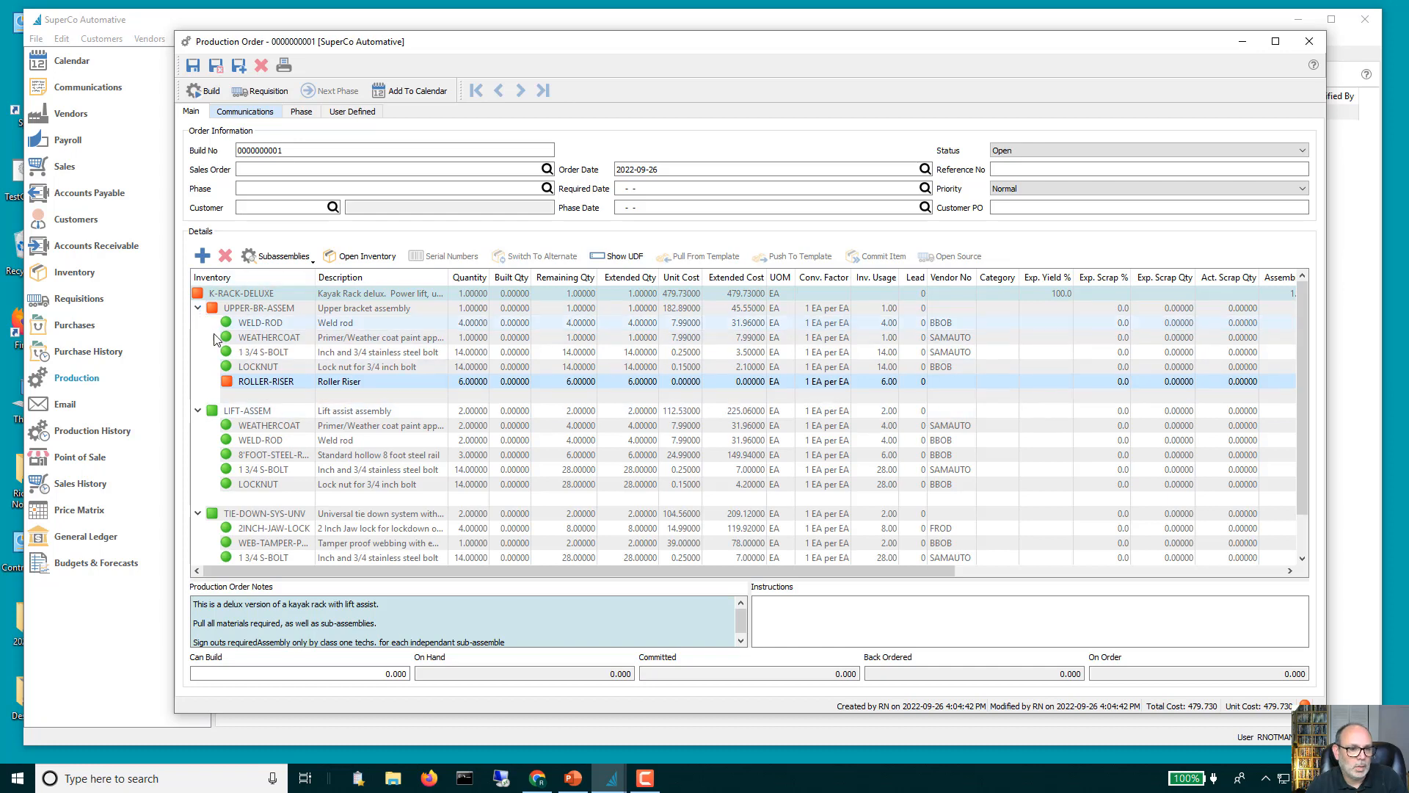
{"action": "left_click", "coordinate": [198, 308]}
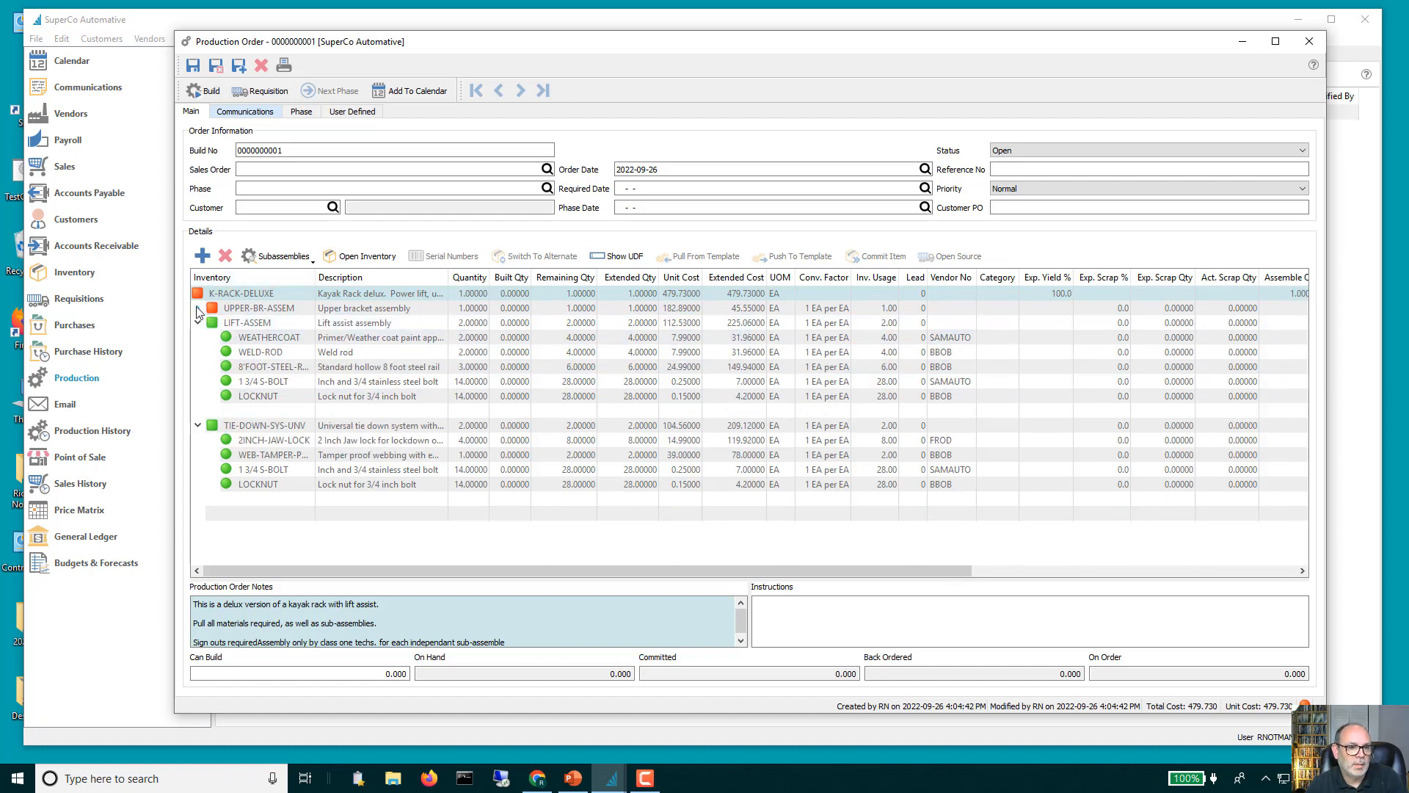
{"action": "left_click", "coordinate": [198, 308]}
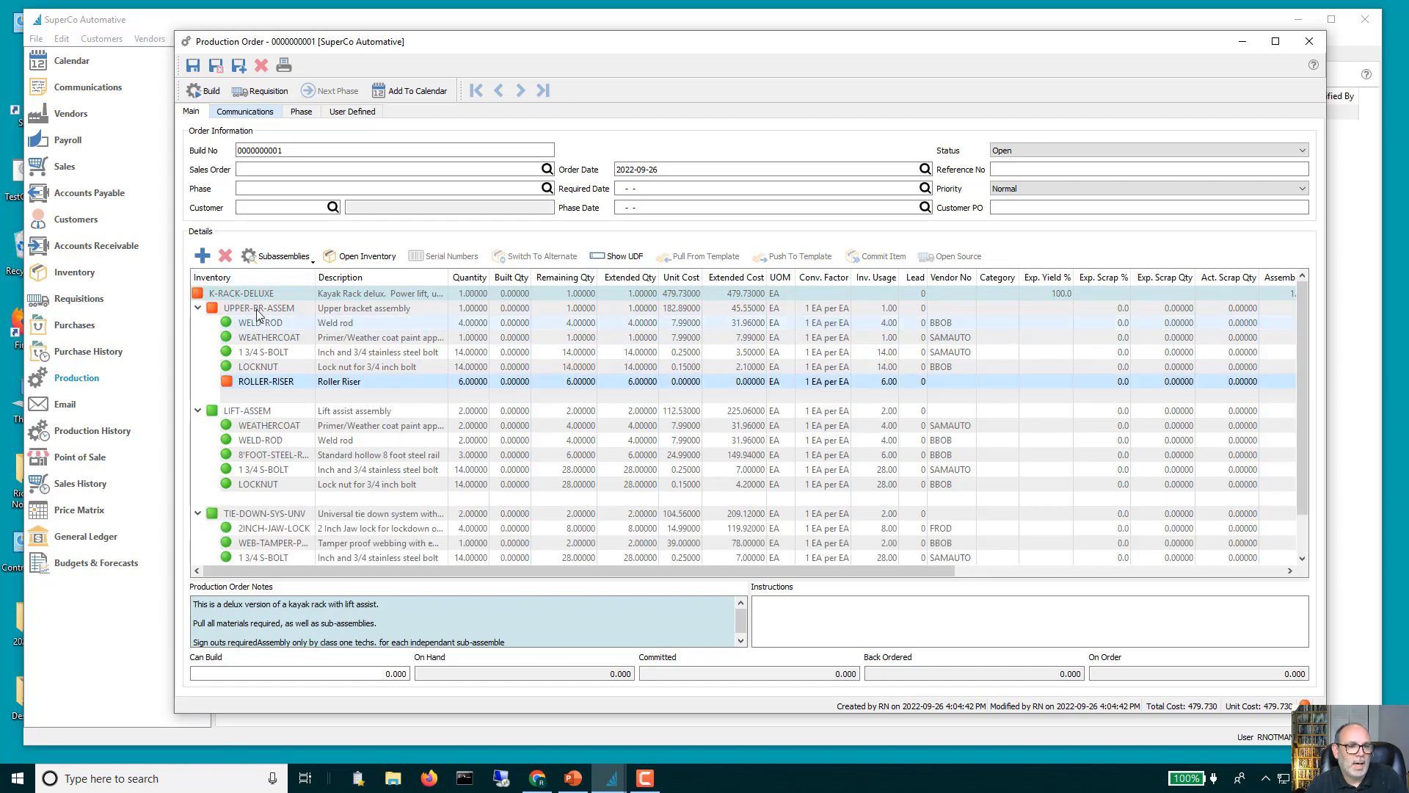
{"action": "left_click", "coordinate": [283, 256]}
{"action": "left_click", "coordinate": [297, 280]}
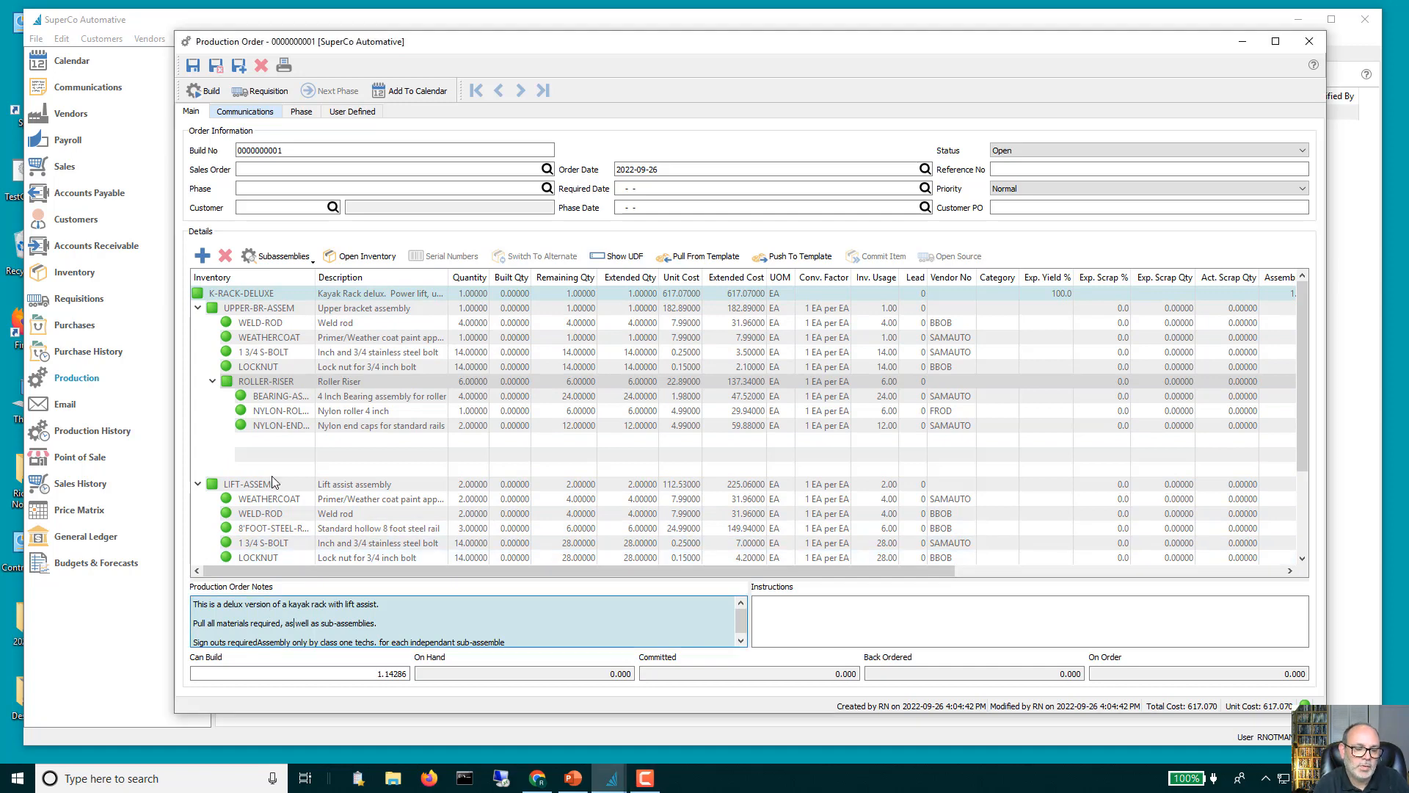
Enlarge the notes area and examine the instructions attached to K-RACK-DELUXE, its UPPER-BR-ASSEM, ROLLER-RISER and LIFT-ASSEM subassemblies, and LIFT-ASSEM's components.
{"action": "left_click", "coordinate": [273, 293]}
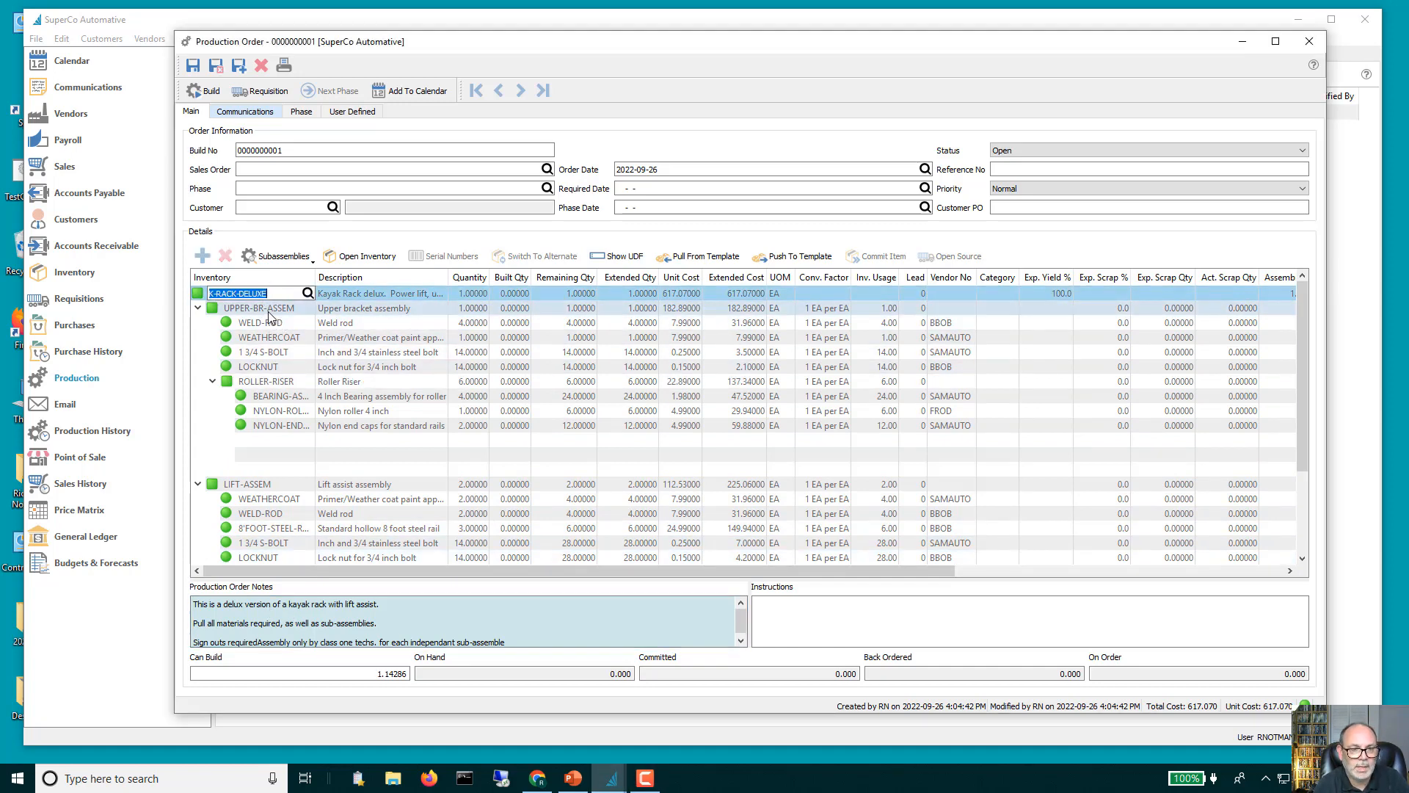
{"action": "left_click", "coordinate": [268, 311]}
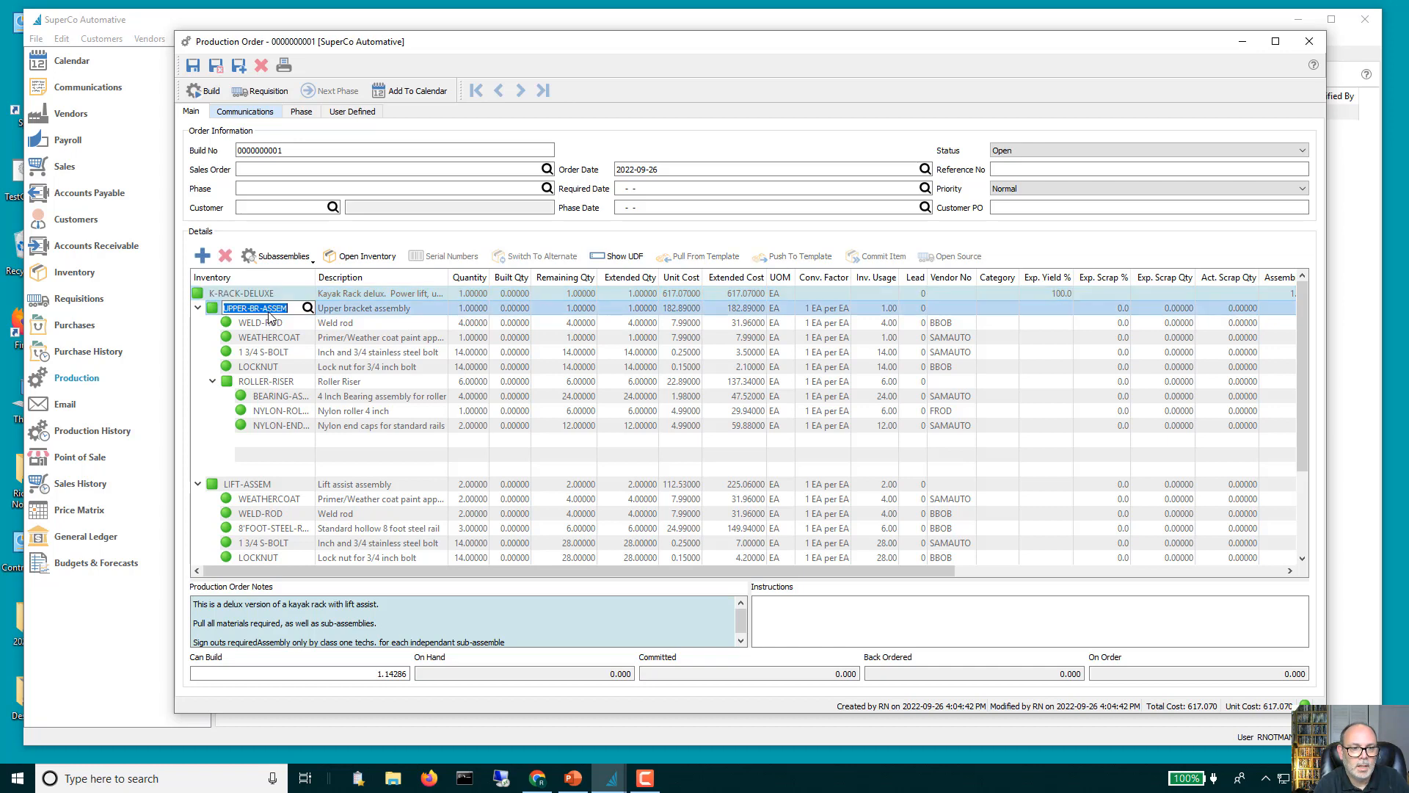
{"action": "left_click", "coordinate": [276, 383]}
{"action": "left_click", "coordinate": [278, 485]}
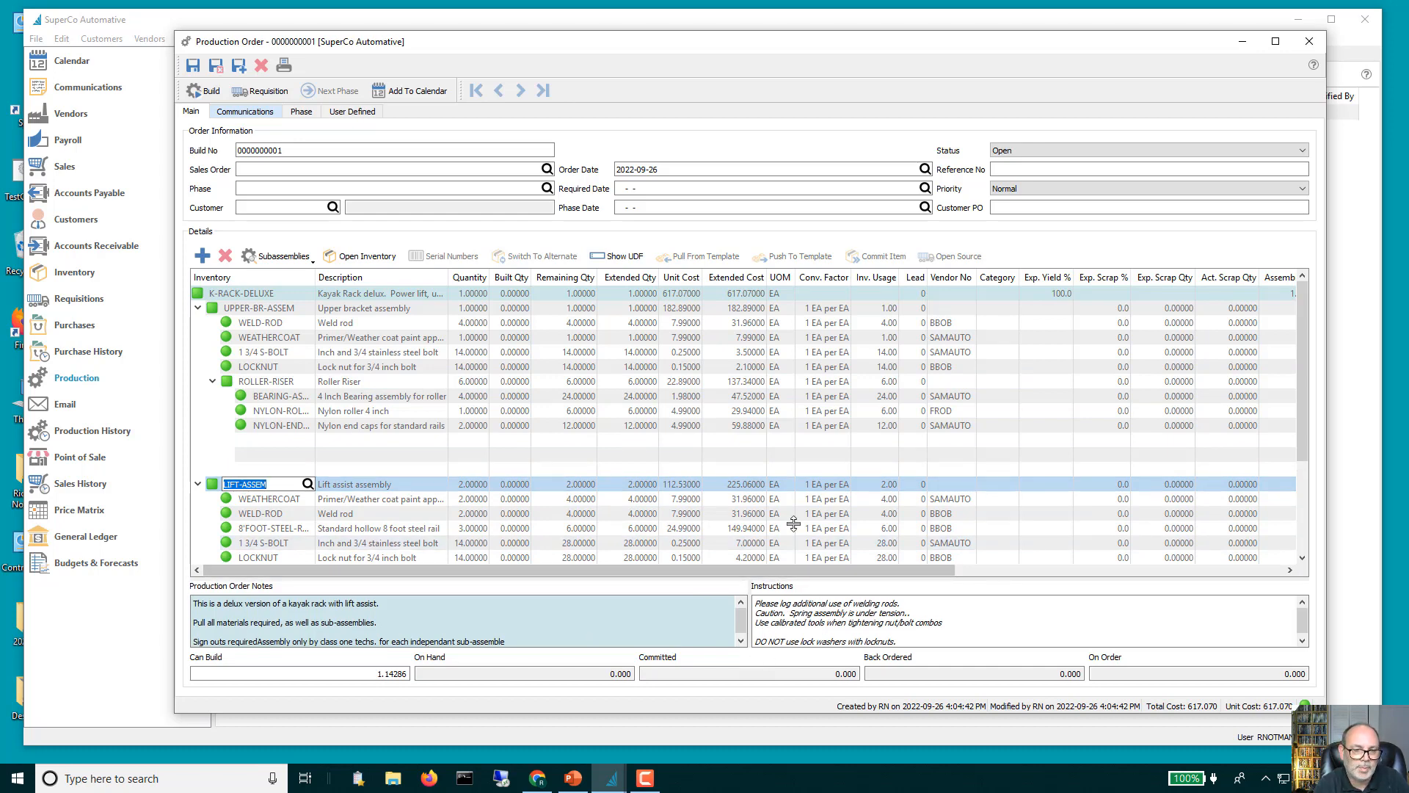
{"action": "left_click_drag", "start_coordinate": [794, 524], "coordinate": [792, 554]}
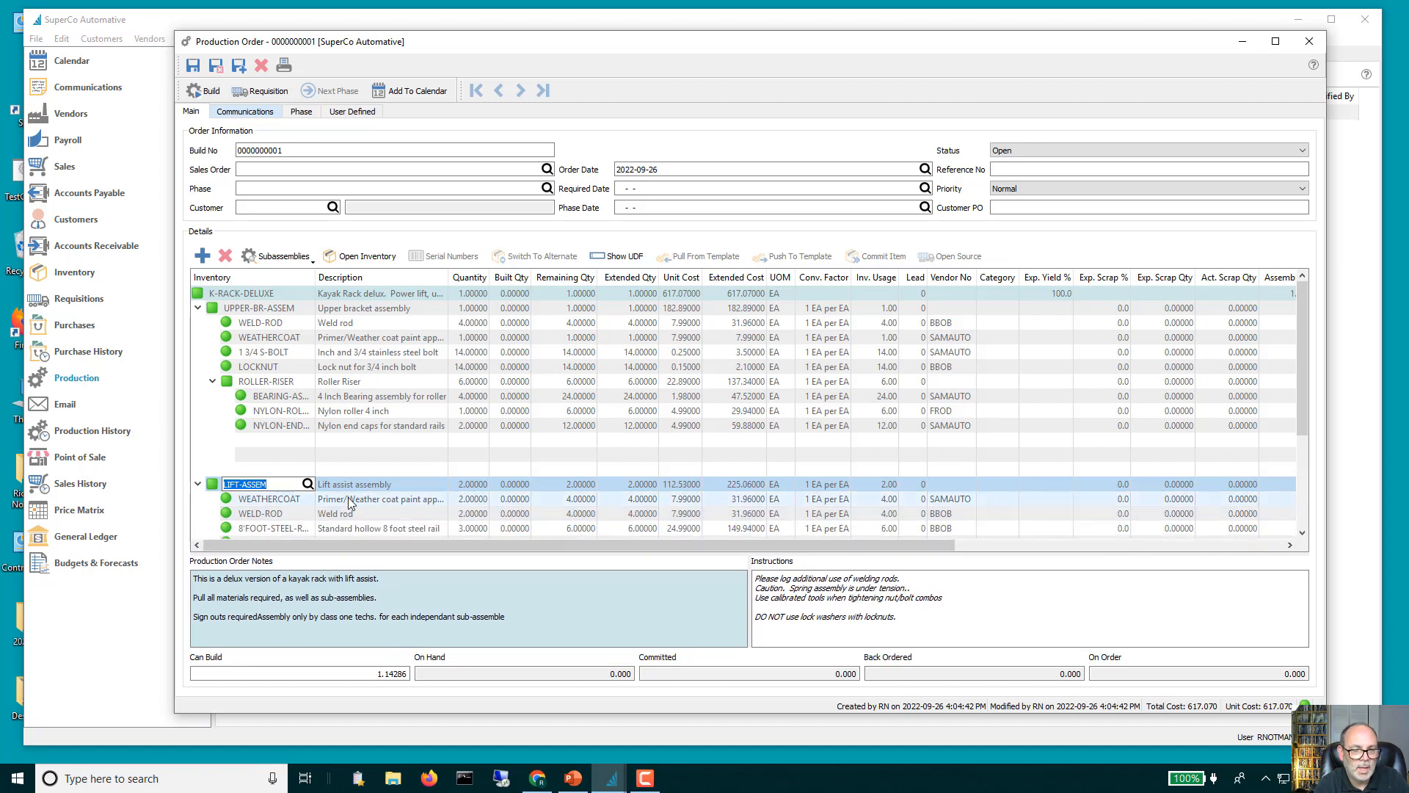
{"action": "left_click", "coordinate": [261, 501]}
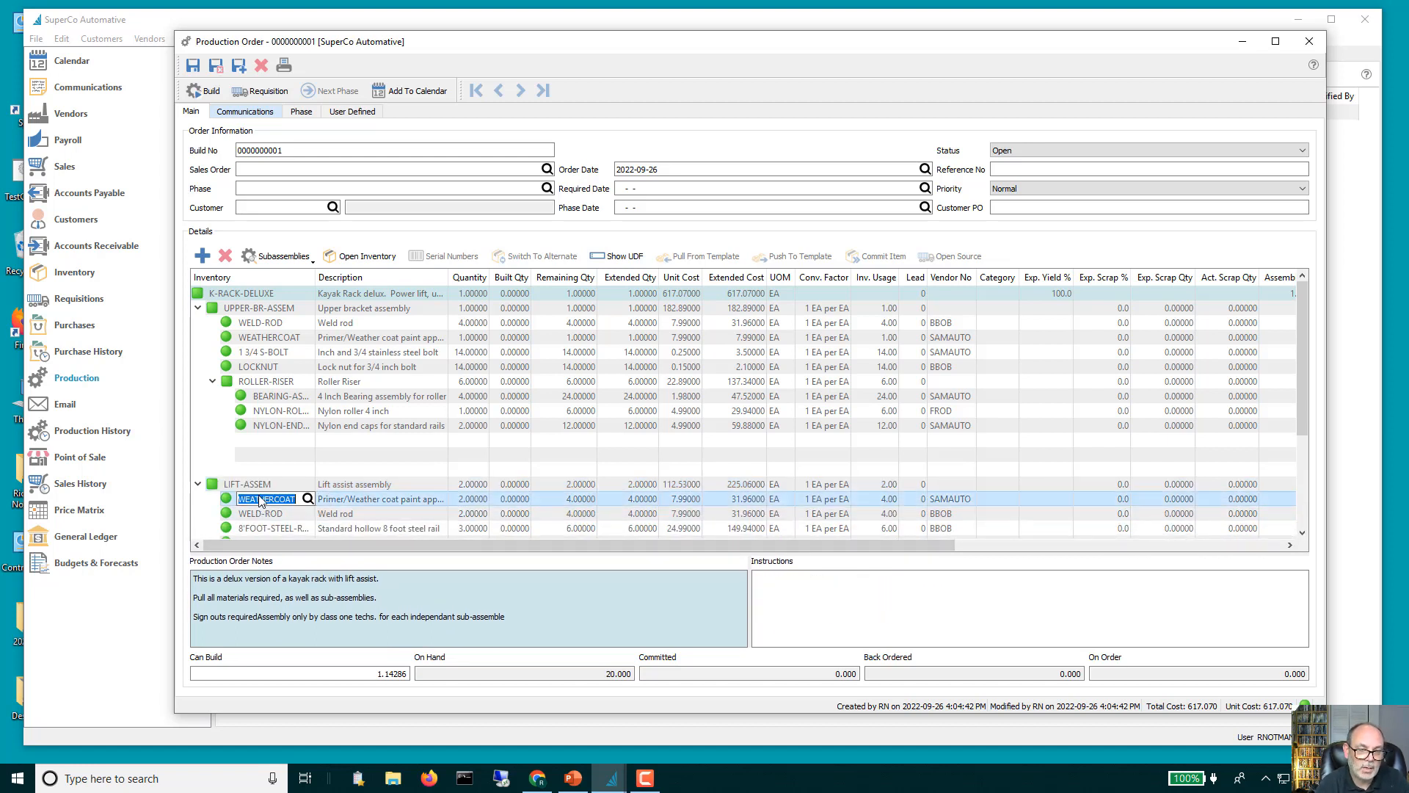
{"action": "left_click", "coordinate": [280, 512]}
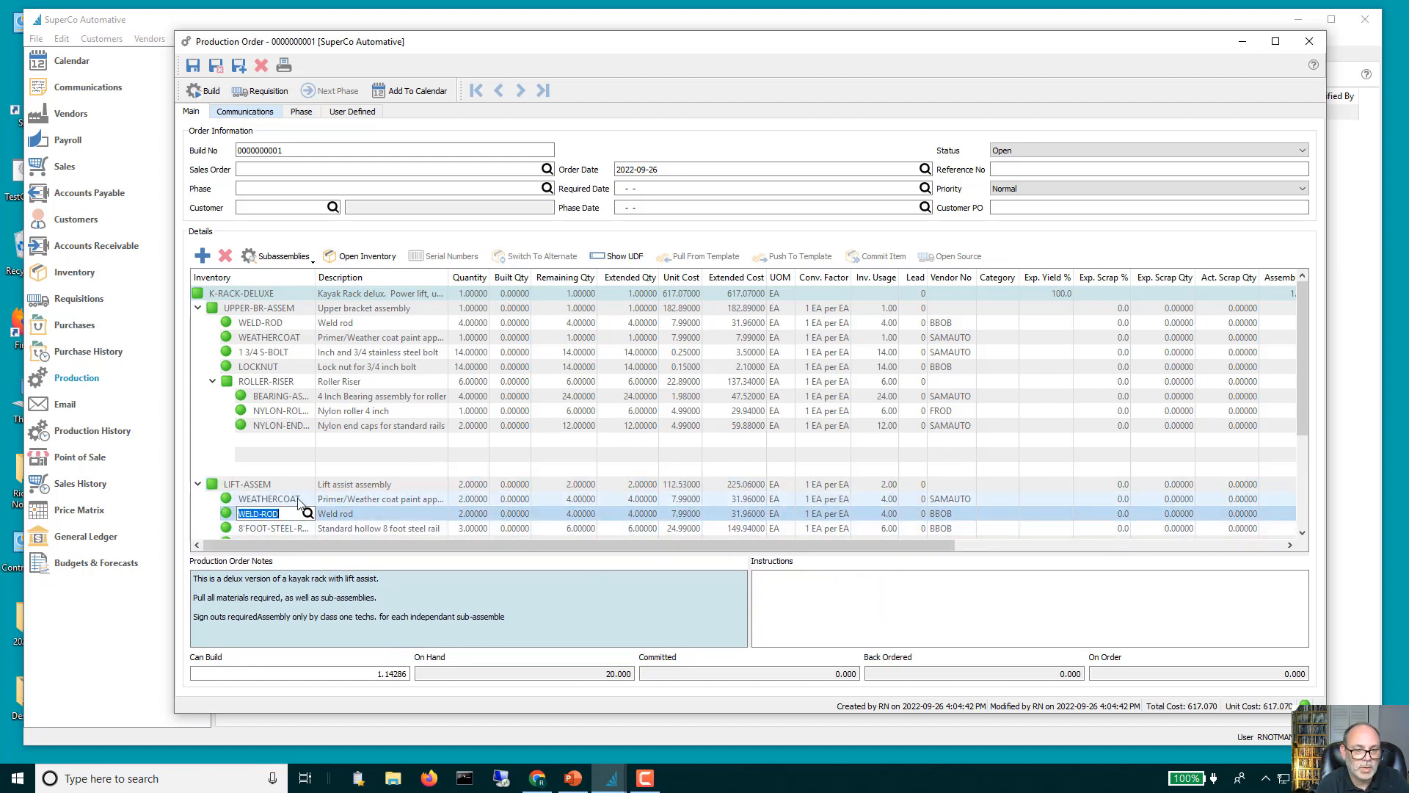
{"action": "left_click", "coordinate": [299, 502]}
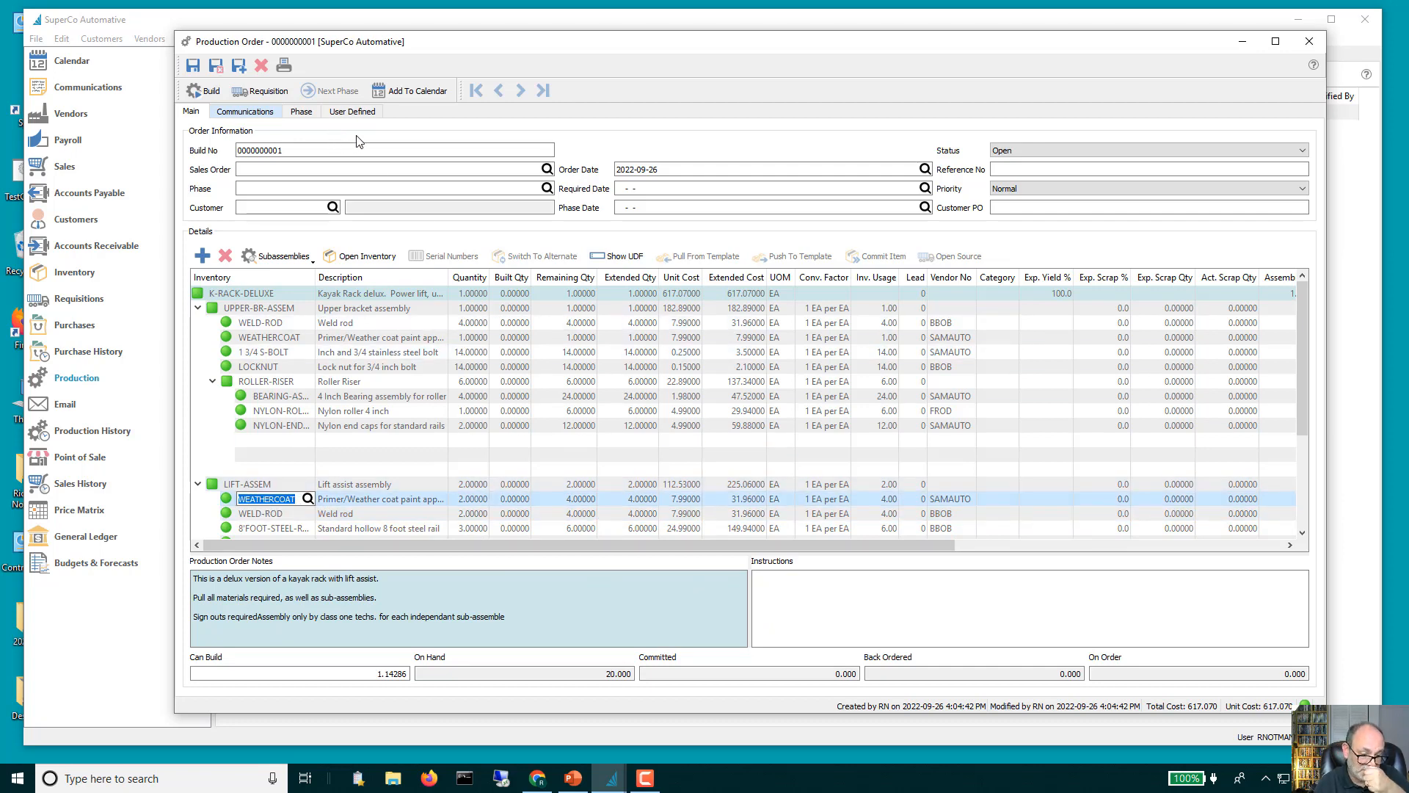
Preview the production order's reports and read through the Production Order report's component list.
{"action": "left_click", "coordinate": [284, 66]}
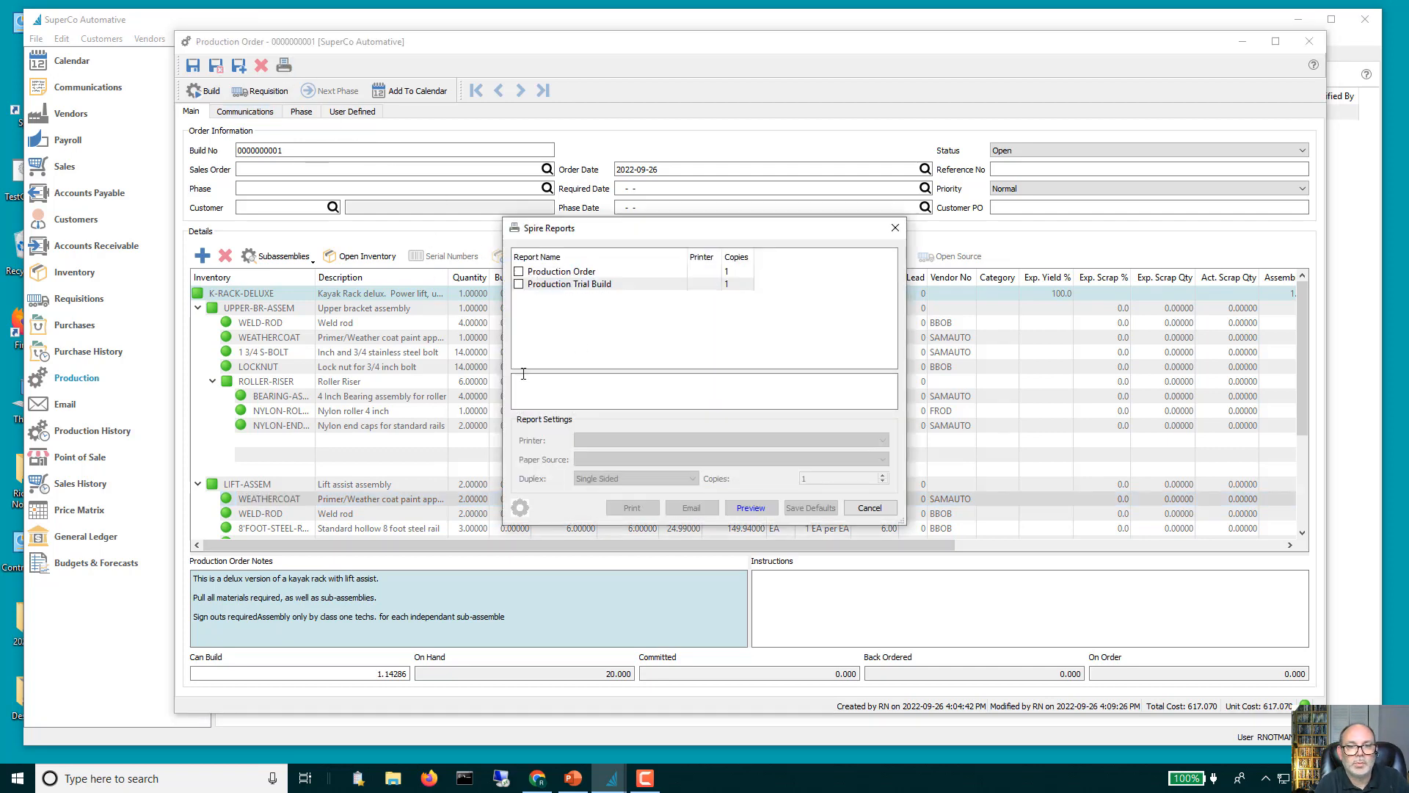
{"action": "left_click", "coordinate": [519, 271]}
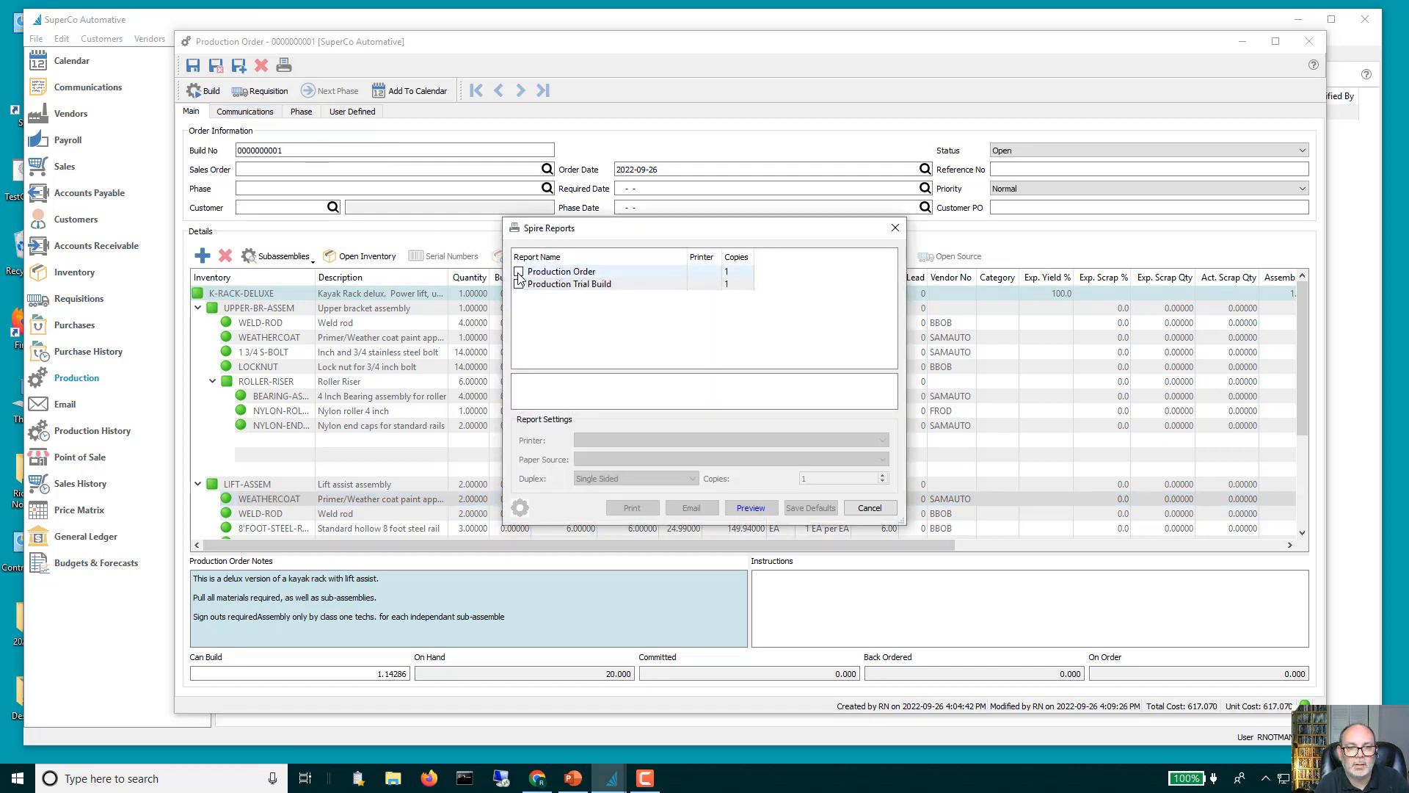
{"action": "left_click", "coordinate": [750, 507]}
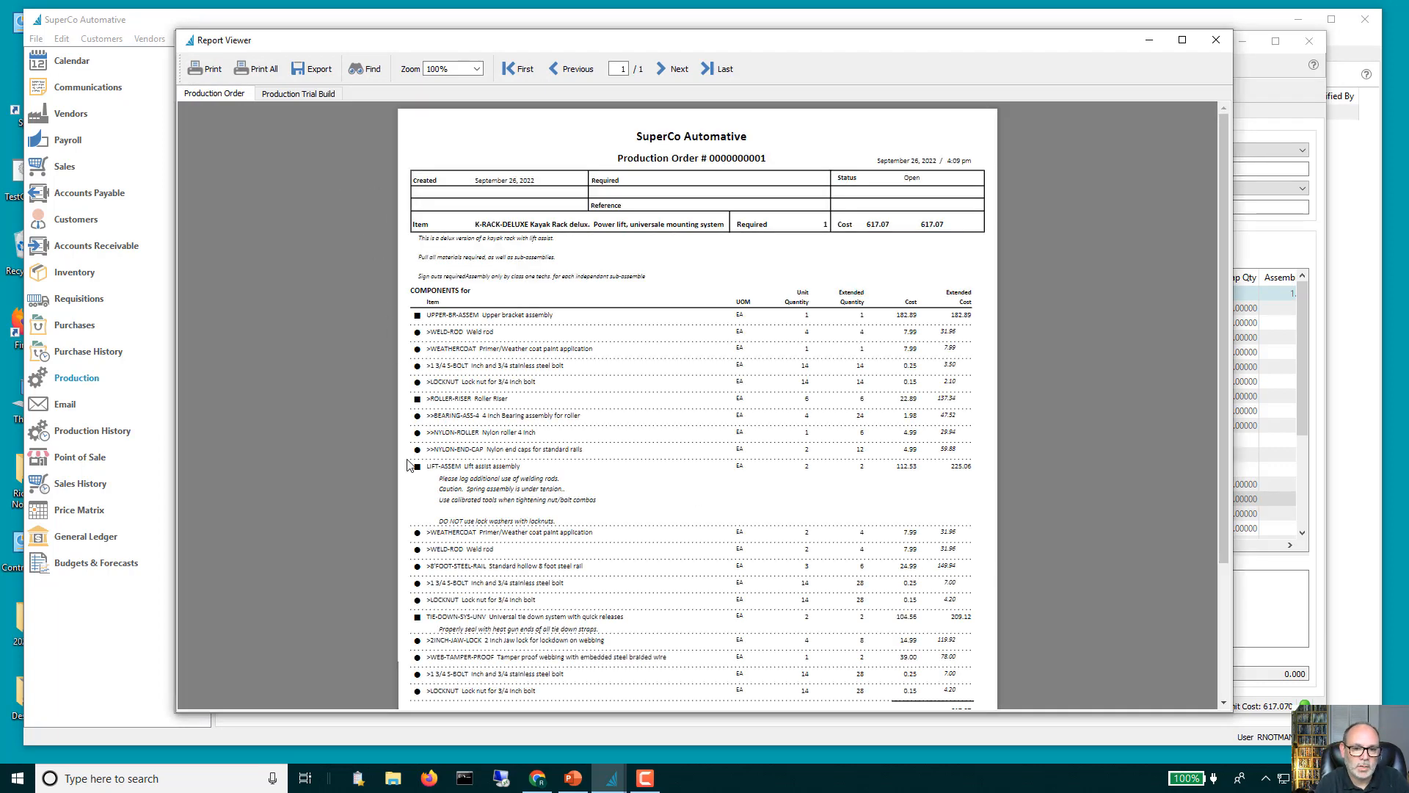
{"action": "scroll", "coordinate": [490, 518], "scroll_direction": "down", "scroll_amount": 2}
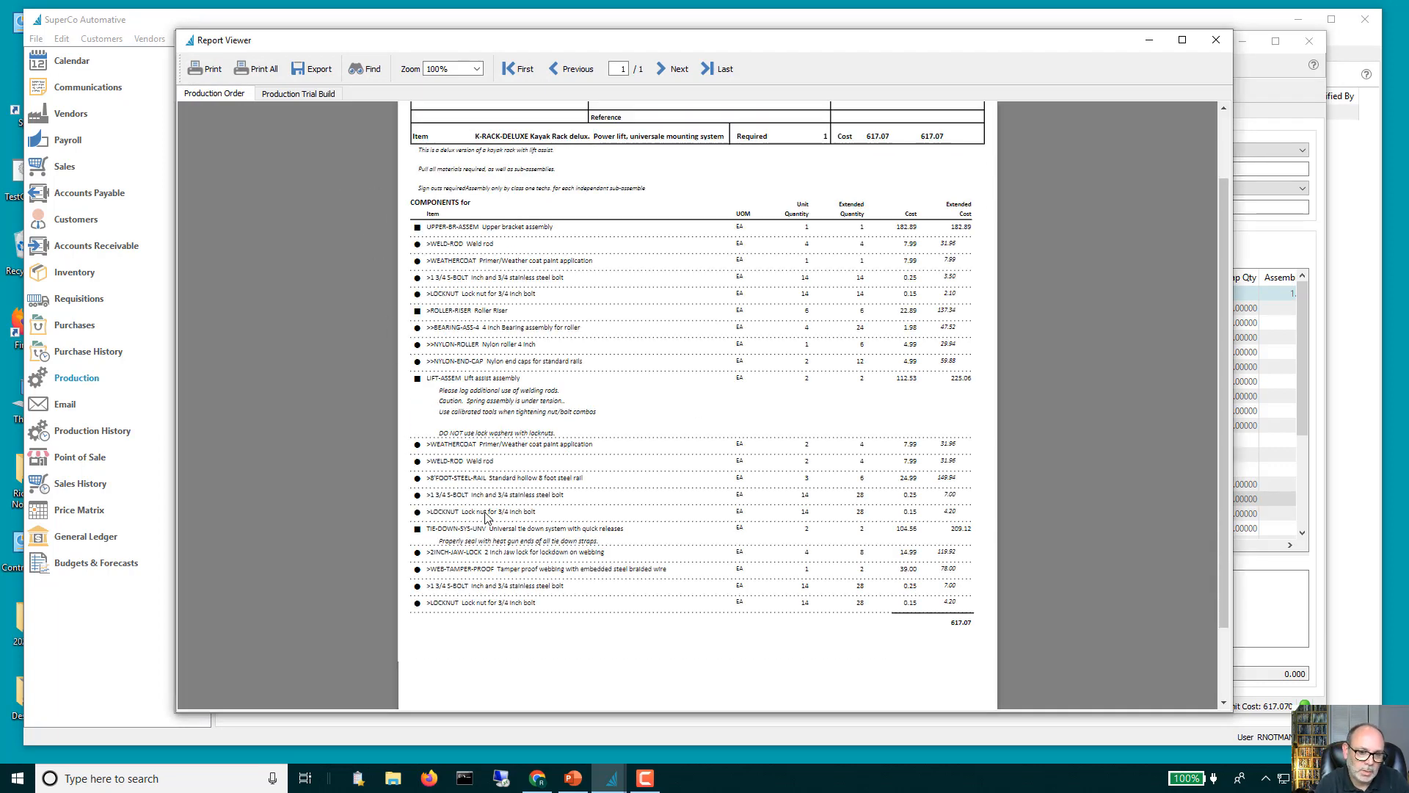
{"action": "scroll", "coordinate": [518, 399], "scroll_direction": "up", "scroll_amount": 2}
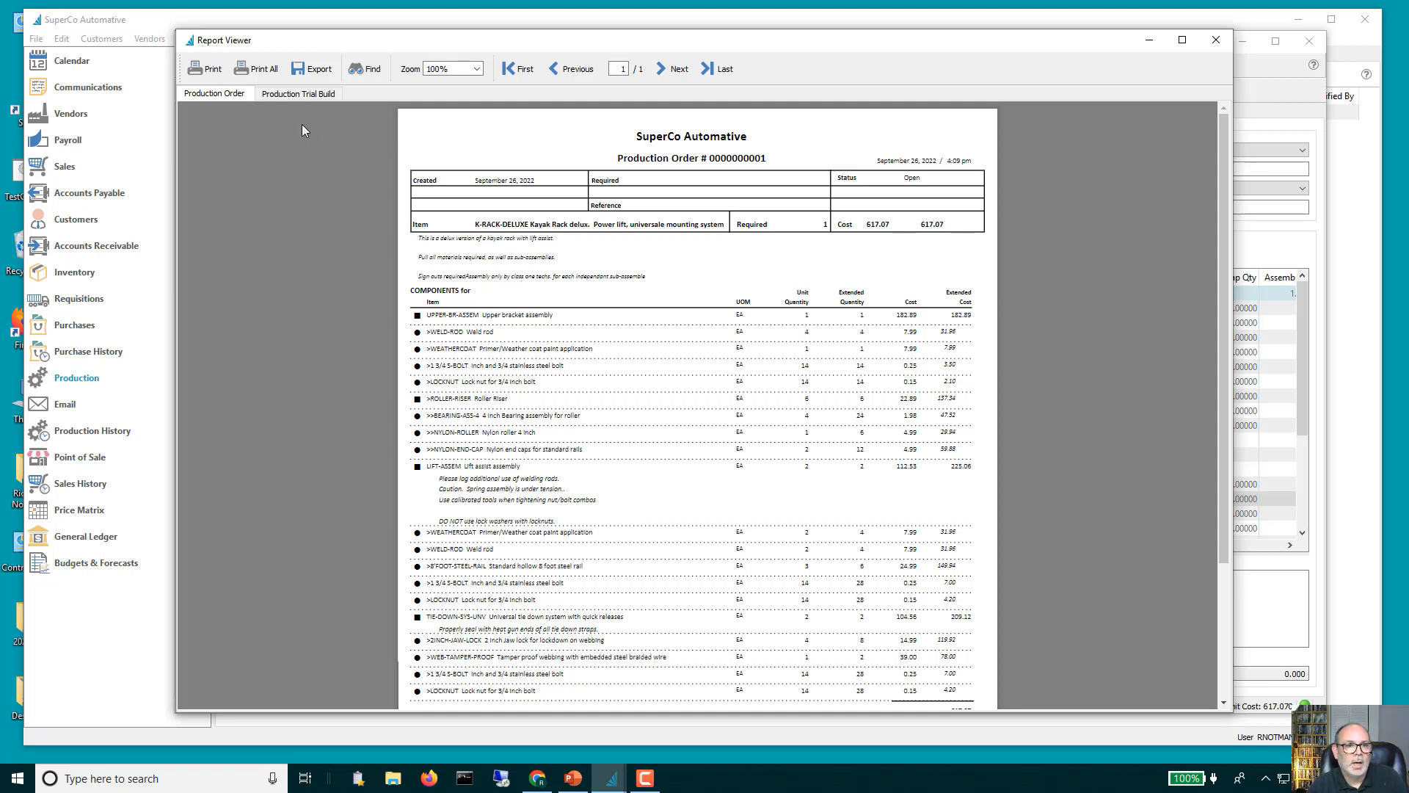
Examine the Production Trial Build report for shortages, return to the Production Order report, and close the report viewer.
{"action": "left_click", "coordinate": [290, 93]}
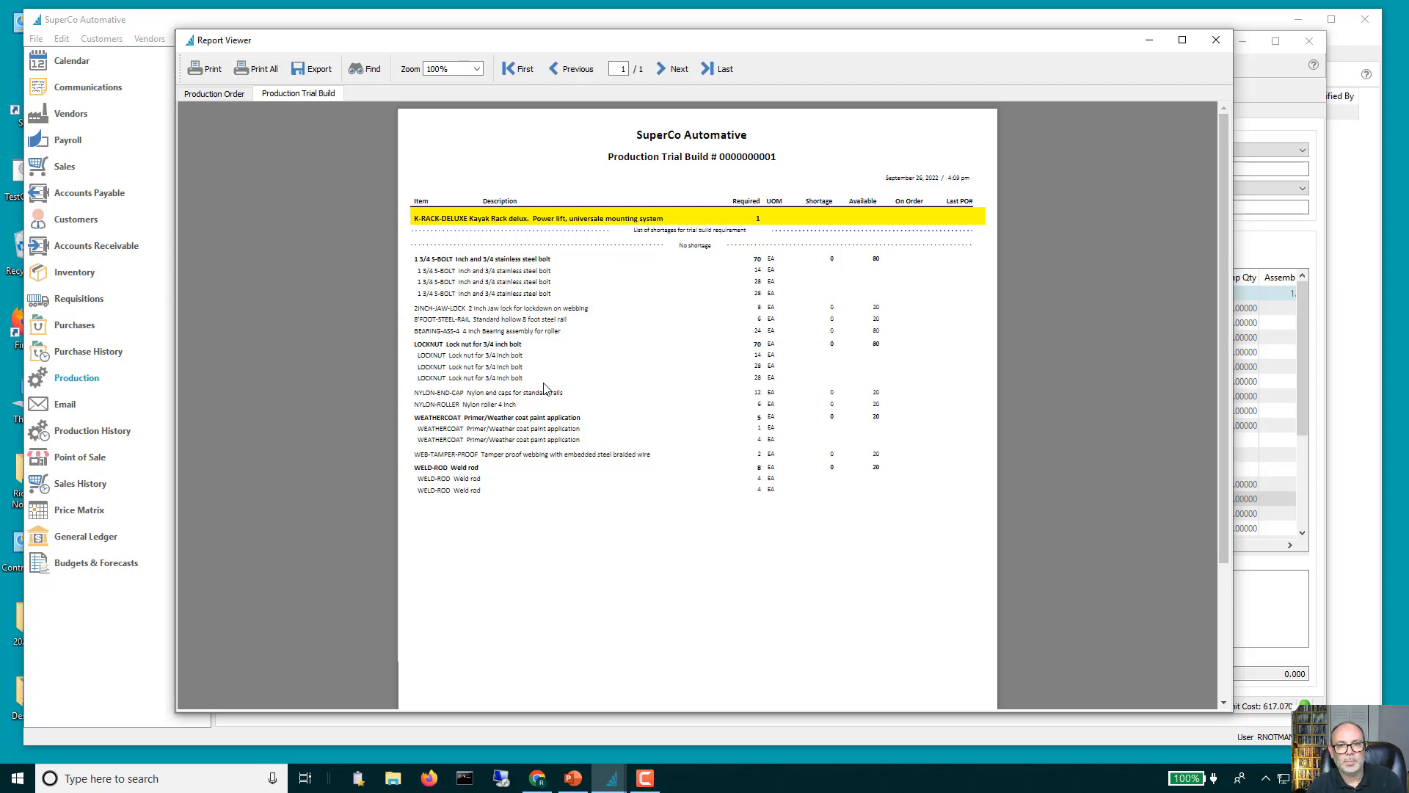
{"action": "left_click", "coordinate": [229, 94]}
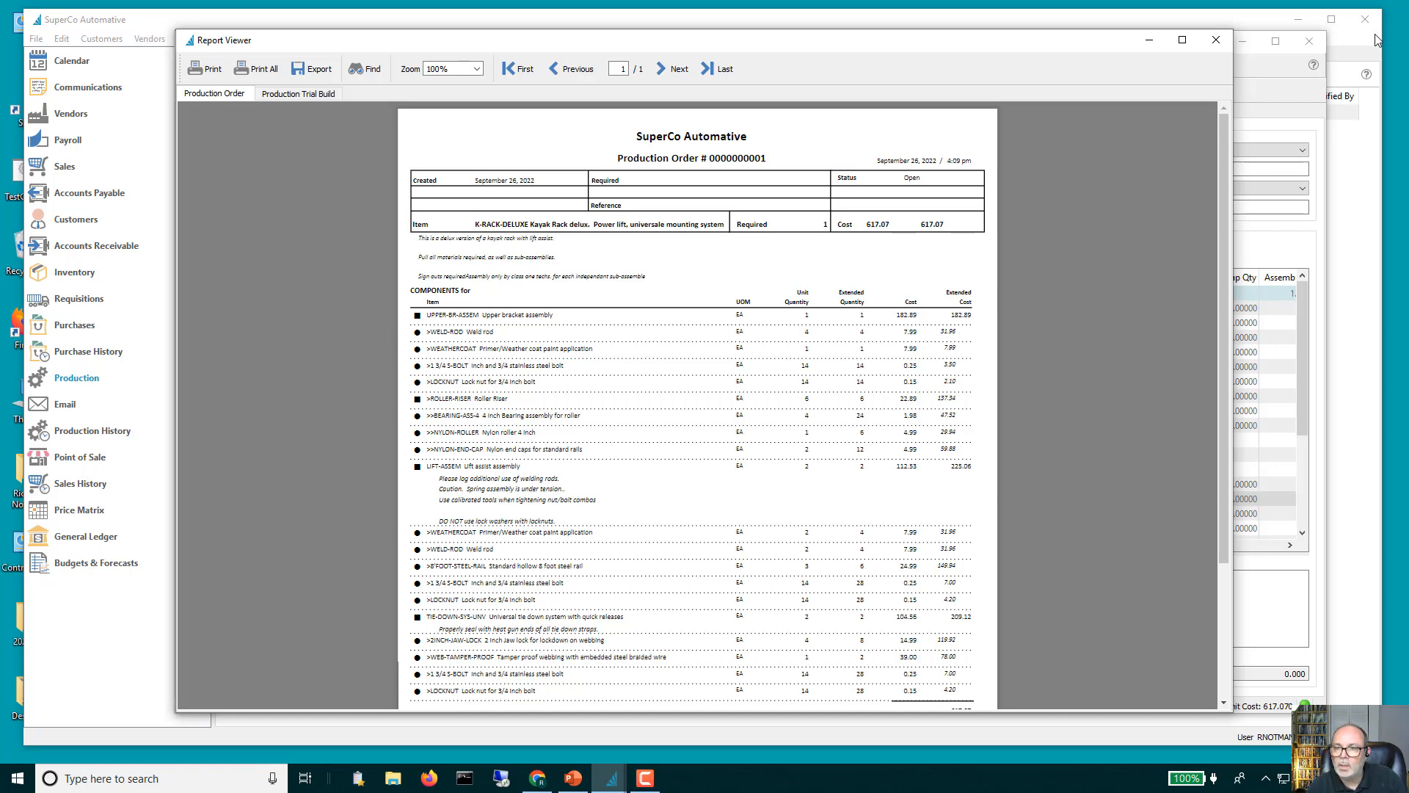
{"action": "left_click", "coordinate": [1212, 44]}
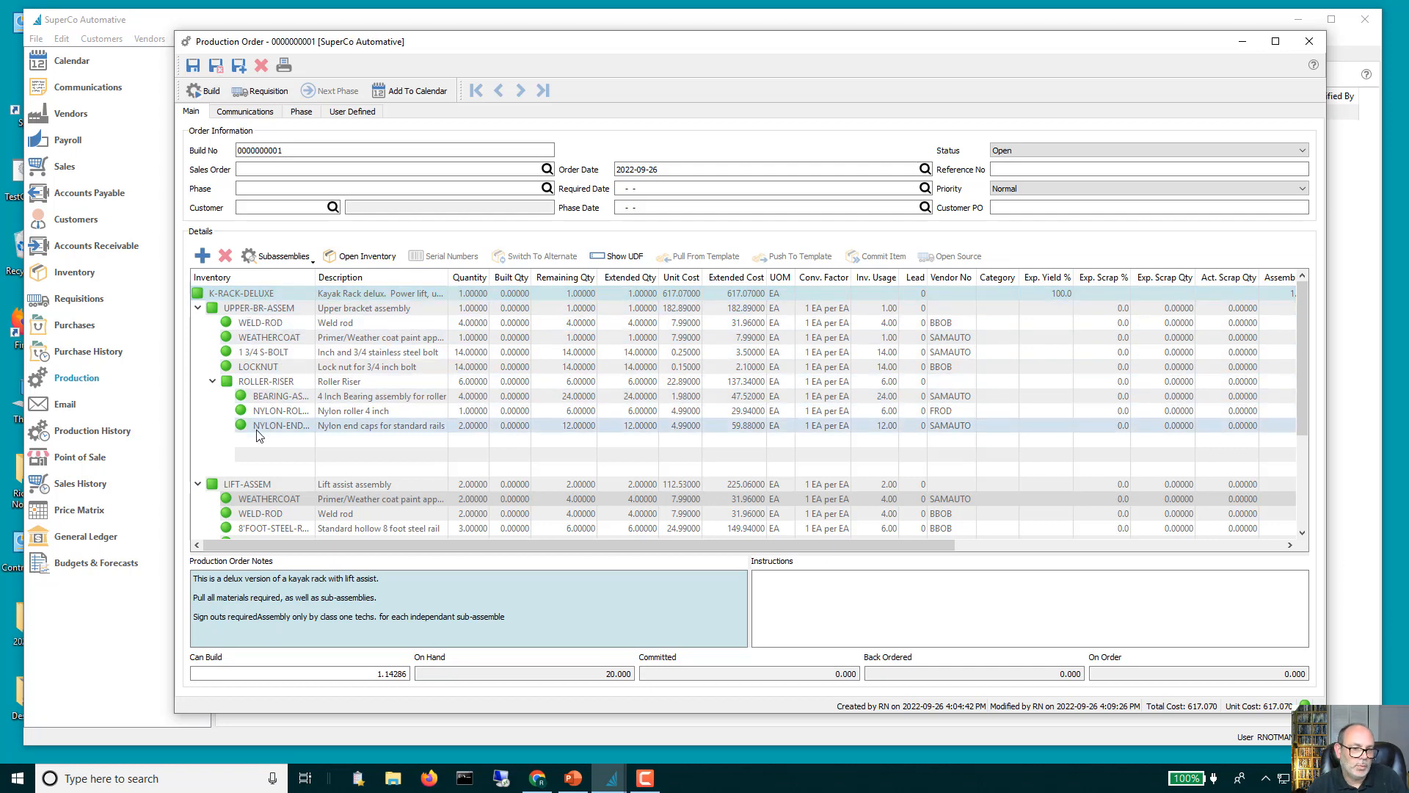
Review the order's full component list and its phase records, and return to the main order details.
{"action": "scroll", "coordinate": [275, 397], "scroll_direction": "down", "scroll_amount": 2}
{"action": "scroll", "coordinate": [279, 450], "scroll_direction": "down", "scroll_amount": 1}
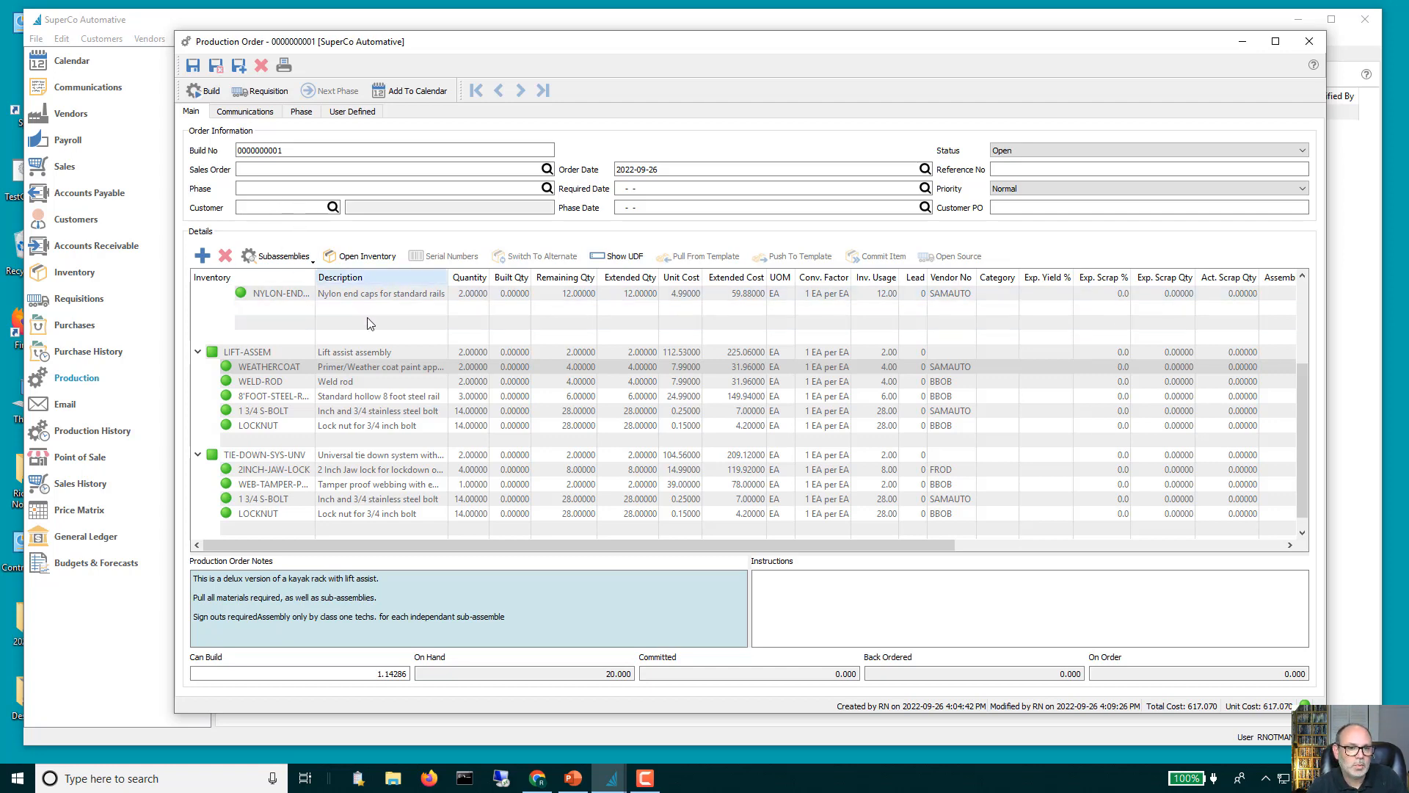
{"action": "scroll", "coordinate": [411, 381], "scroll_direction": "up", "scroll_amount": 2}
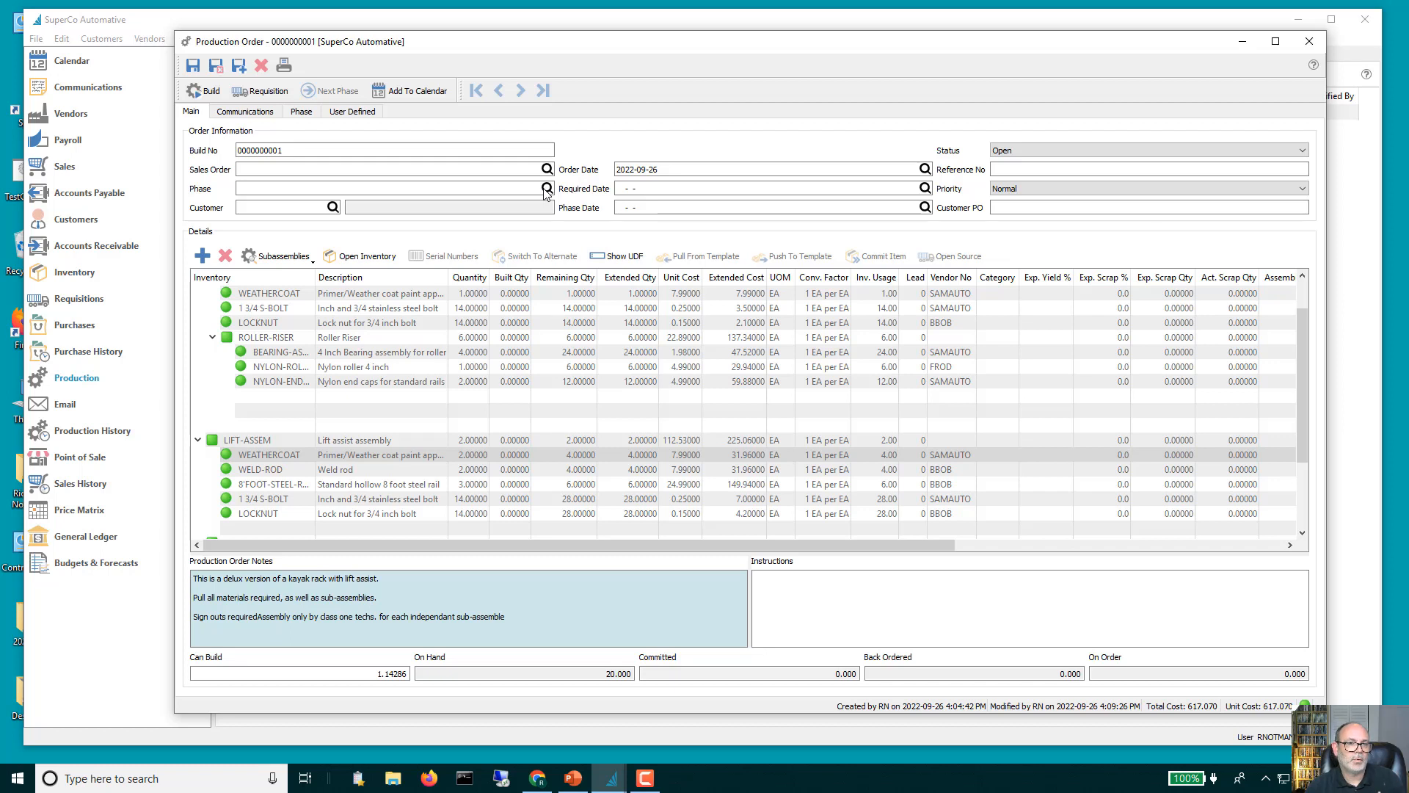
{"action": "left_click", "coordinate": [298, 112]}
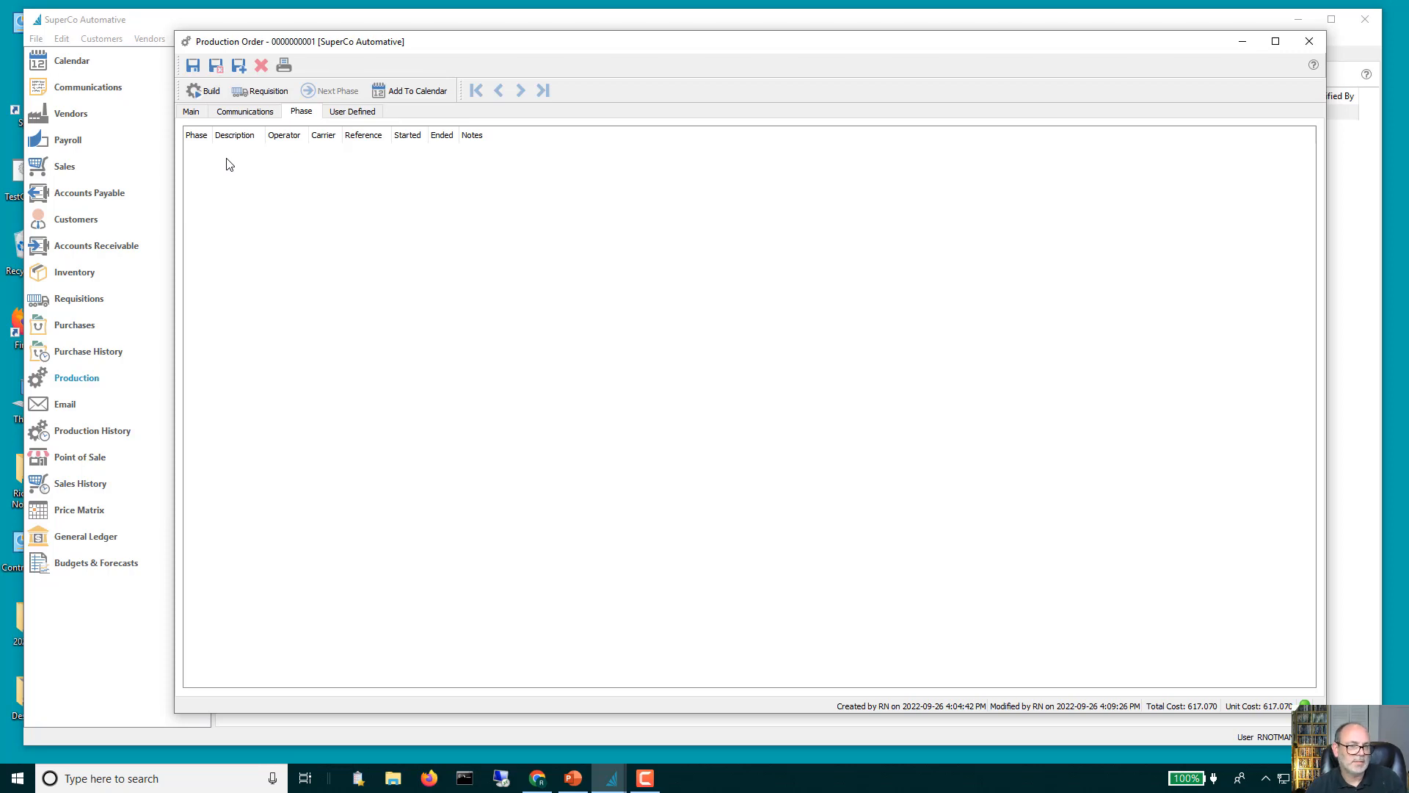
{"action": "left_click", "coordinate": [192, 112]}
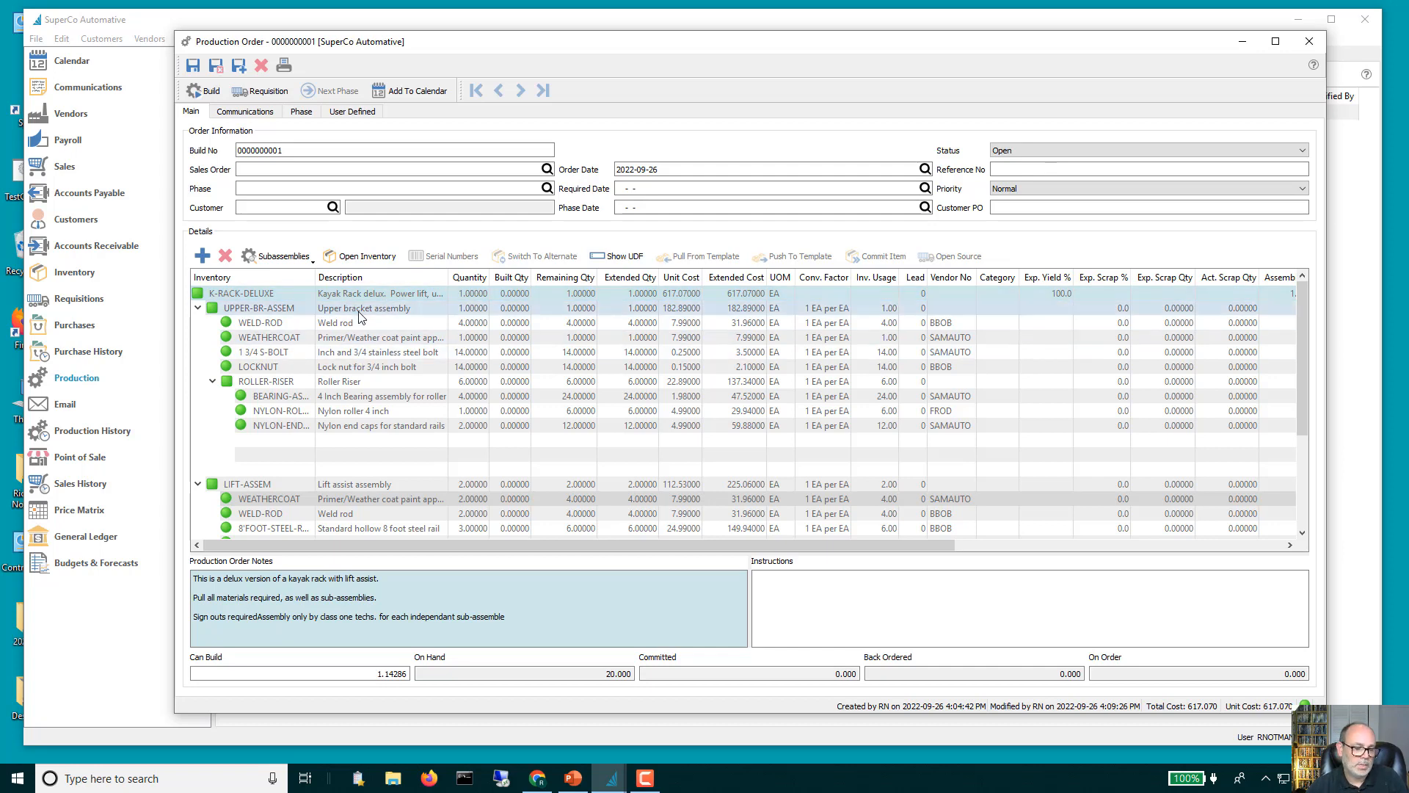
Open the inventory record of the WELD-ROD component under UPPER-BR-ASSEM to check its stock quantities, and close it.
{"action": "left_click", "coordinate": [412, 311]}
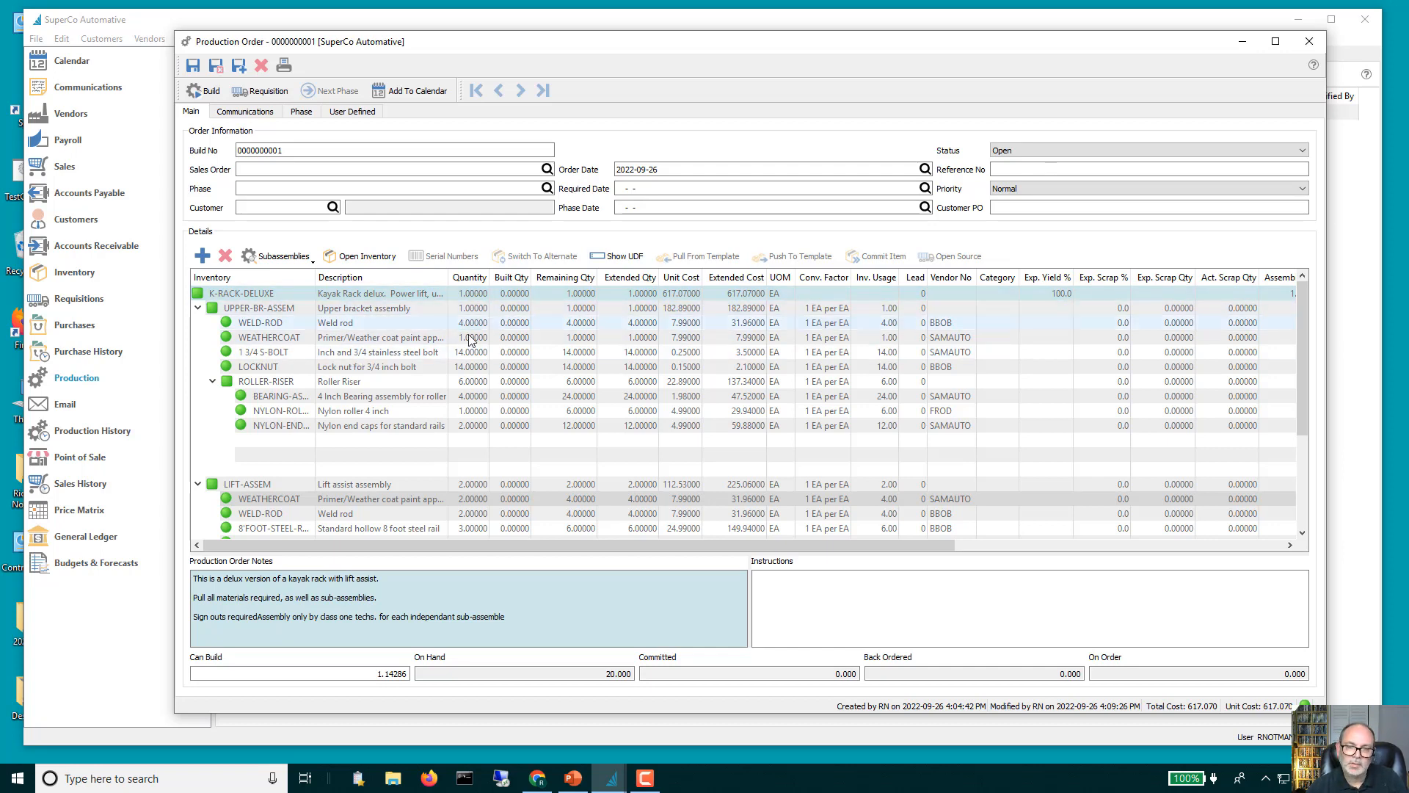
{"action": "left_click", "coordinate": [1066, 150]}
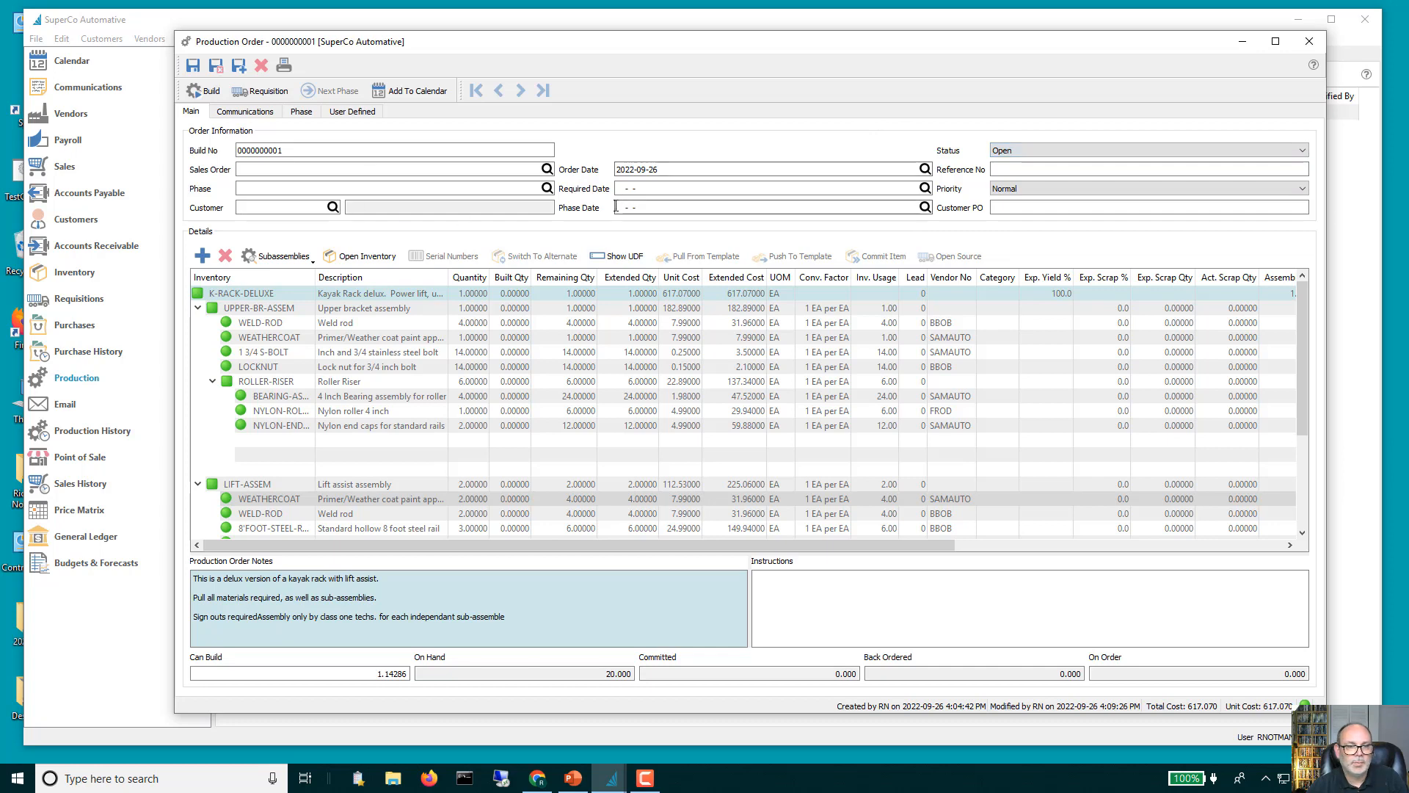
{"action": "left_click", "coordinate": [279, 322]}
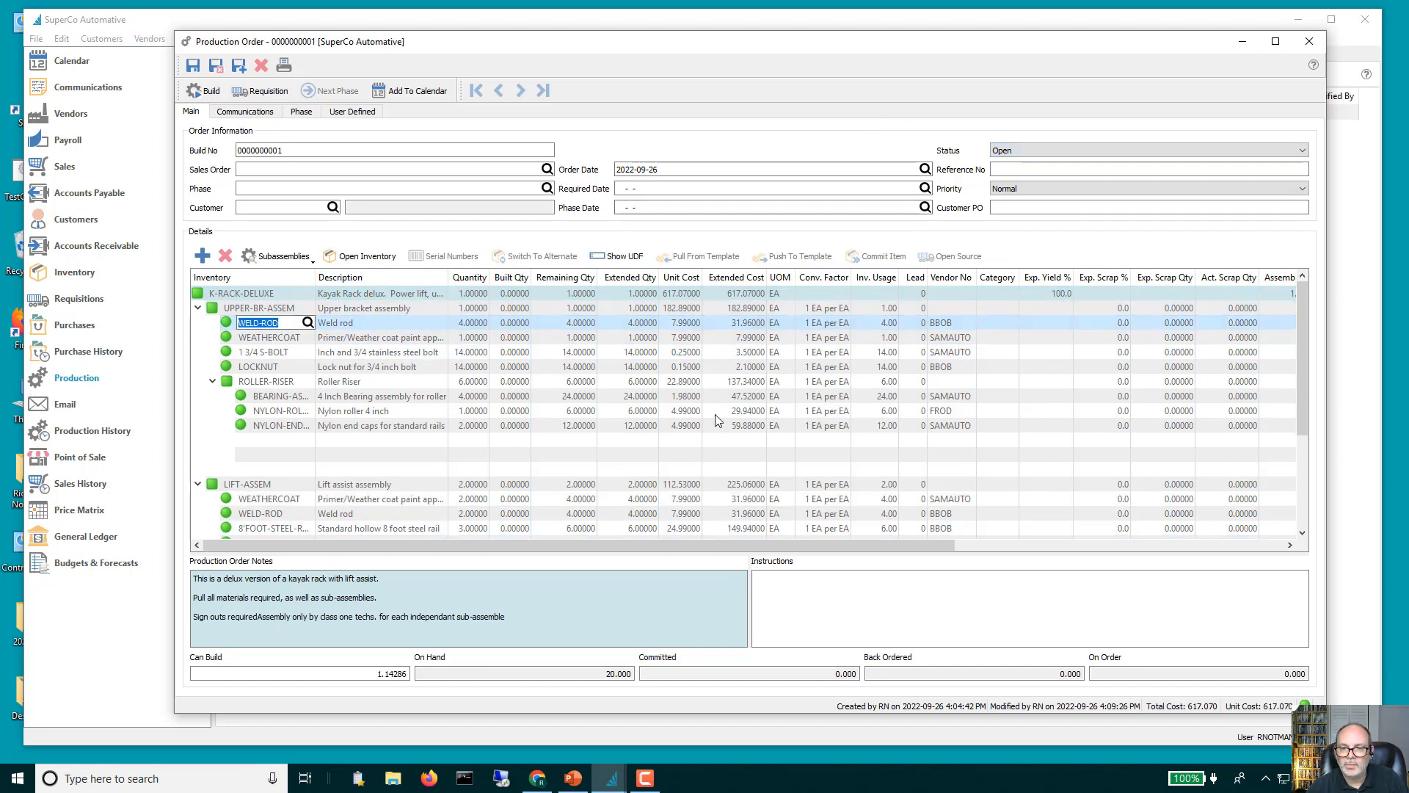
{"action": "left_click", "coordinate": [370, 257]}
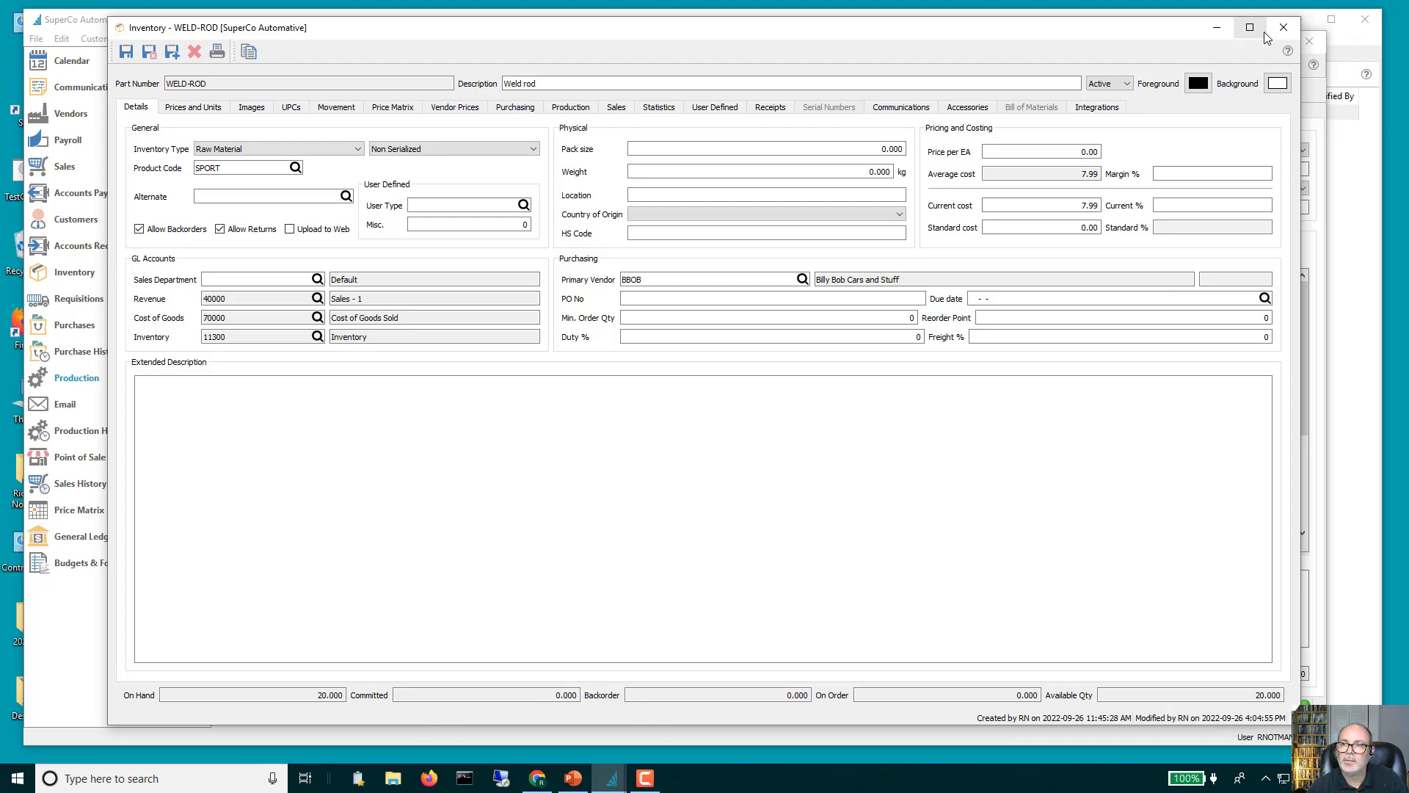
{"action": "left_click", "coordinate": [1283, 27]}
Set the production order's status to In Progress, and recheck WELD-ROD's inventory quantities before saving.
{"action": "left_click", "coordinate": [1045, 151]}
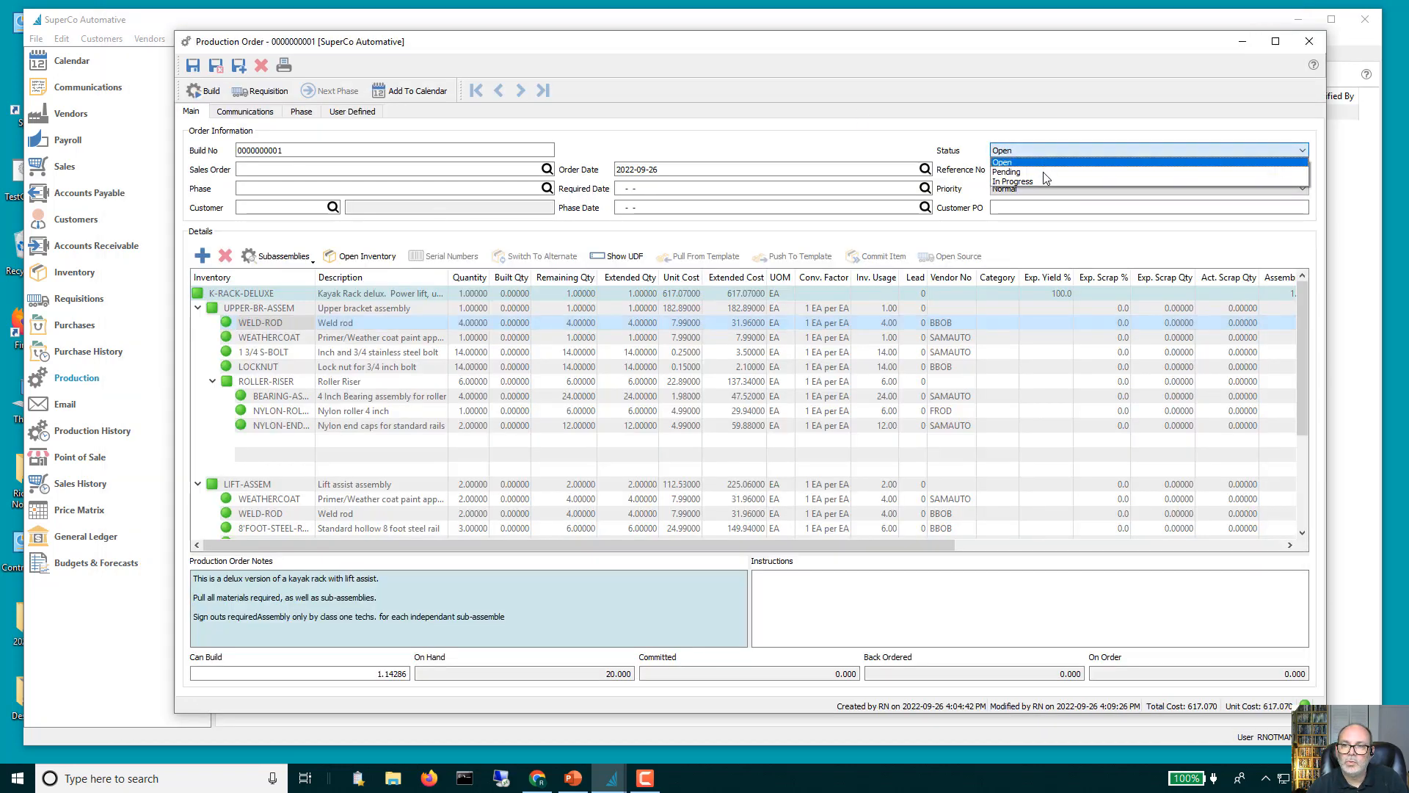
{"action": "left_click", "coordinate": [1043, 179]}
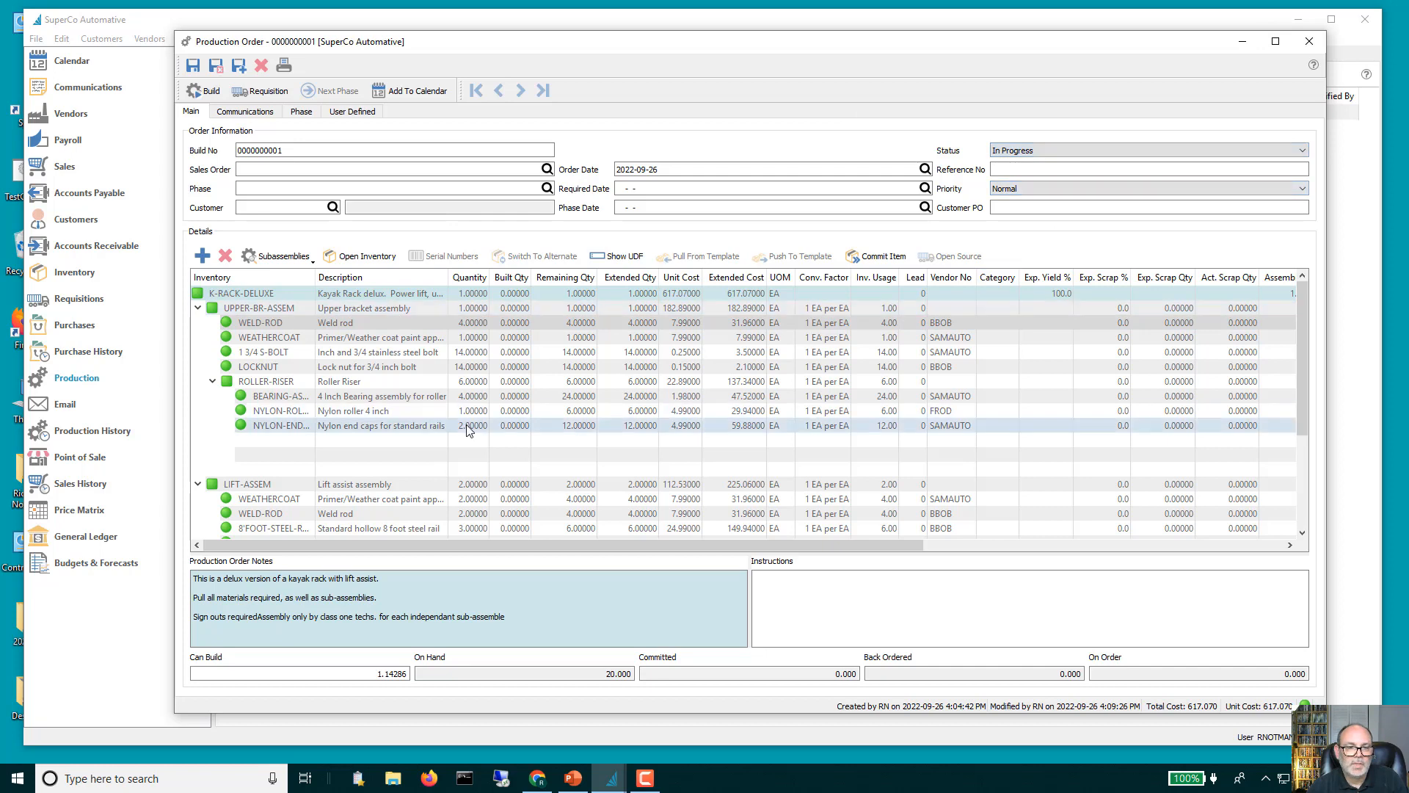
{"action": "left_click", "coordinate": [313, 354]}
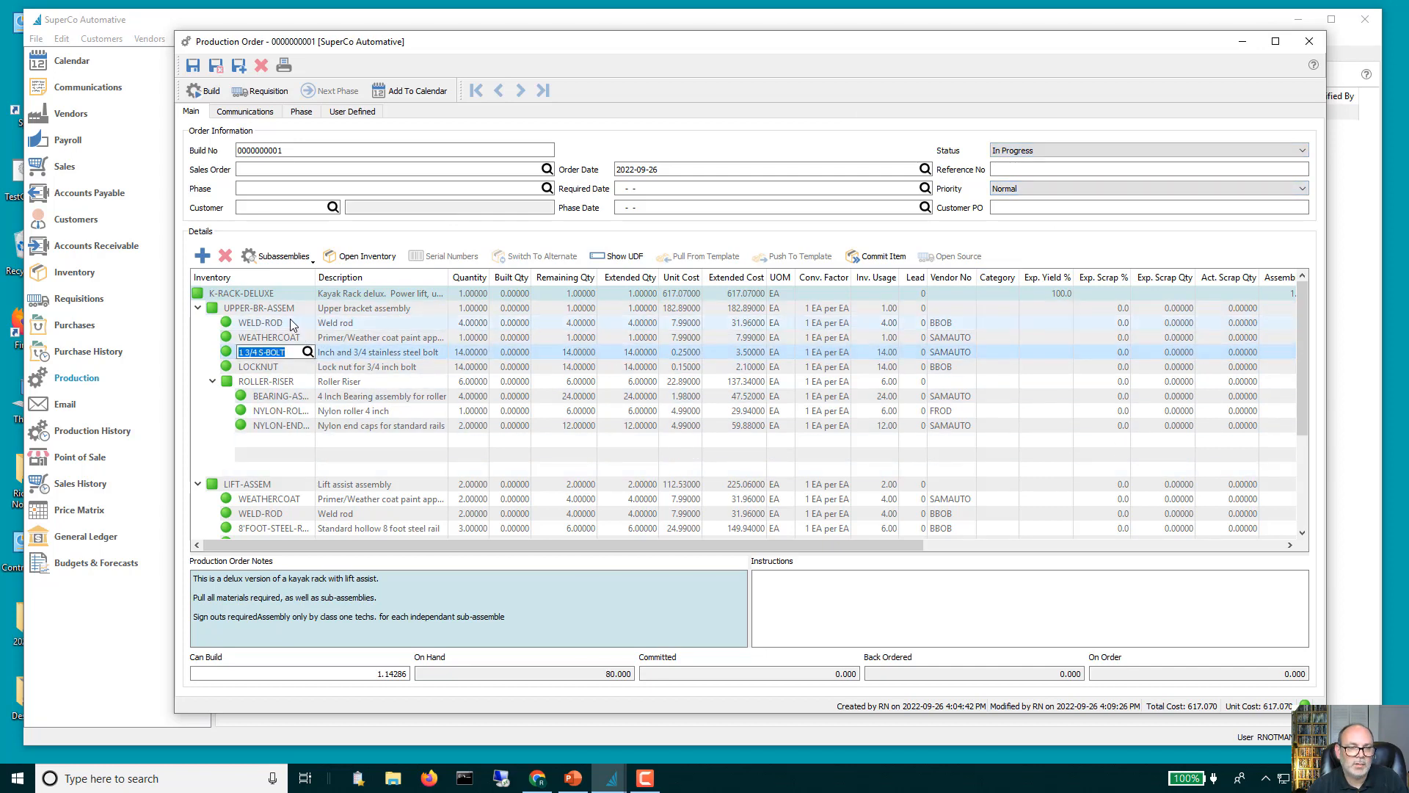
{"action": "left_click", "coordinate": [308, 323]}
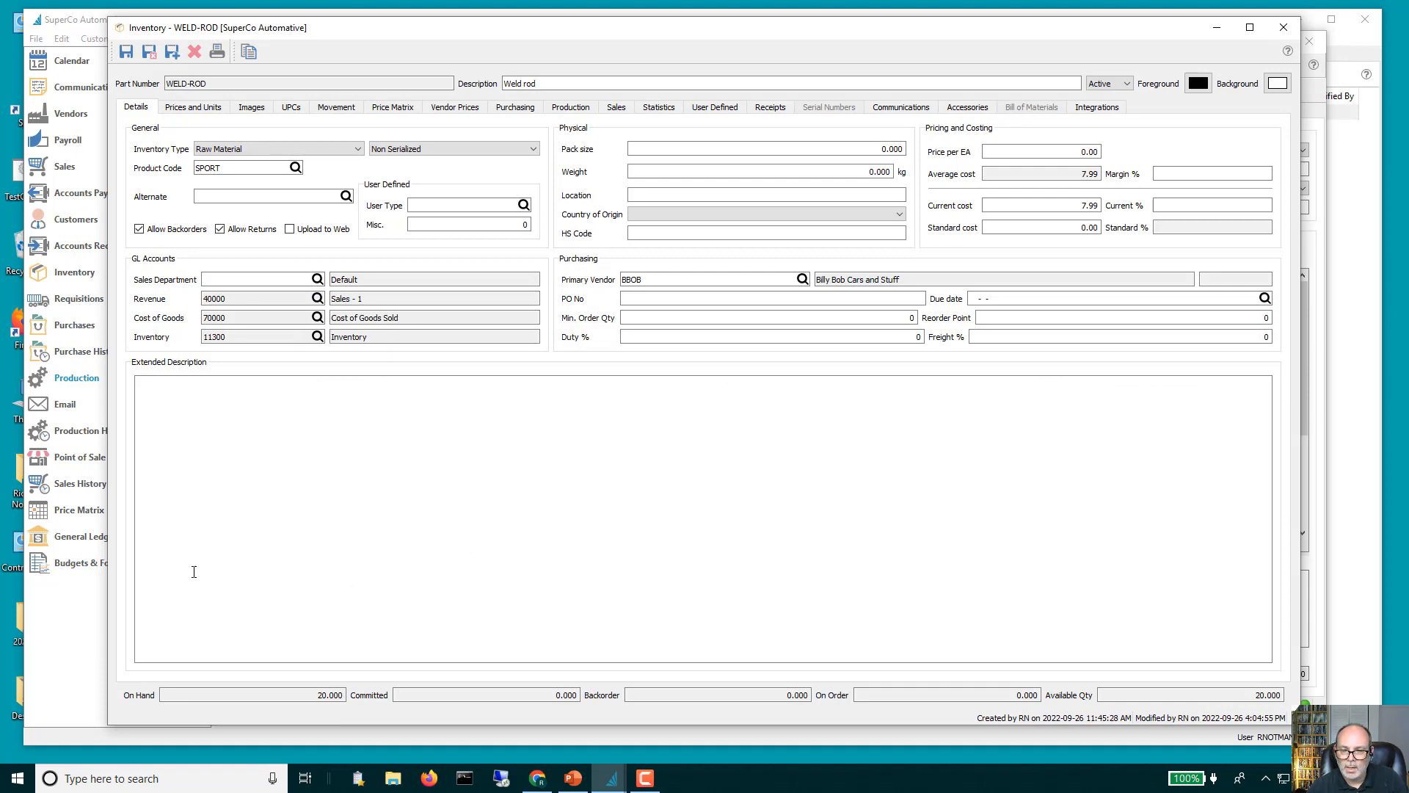
{"action": "left_click", "coordinate": [1283, 27]}
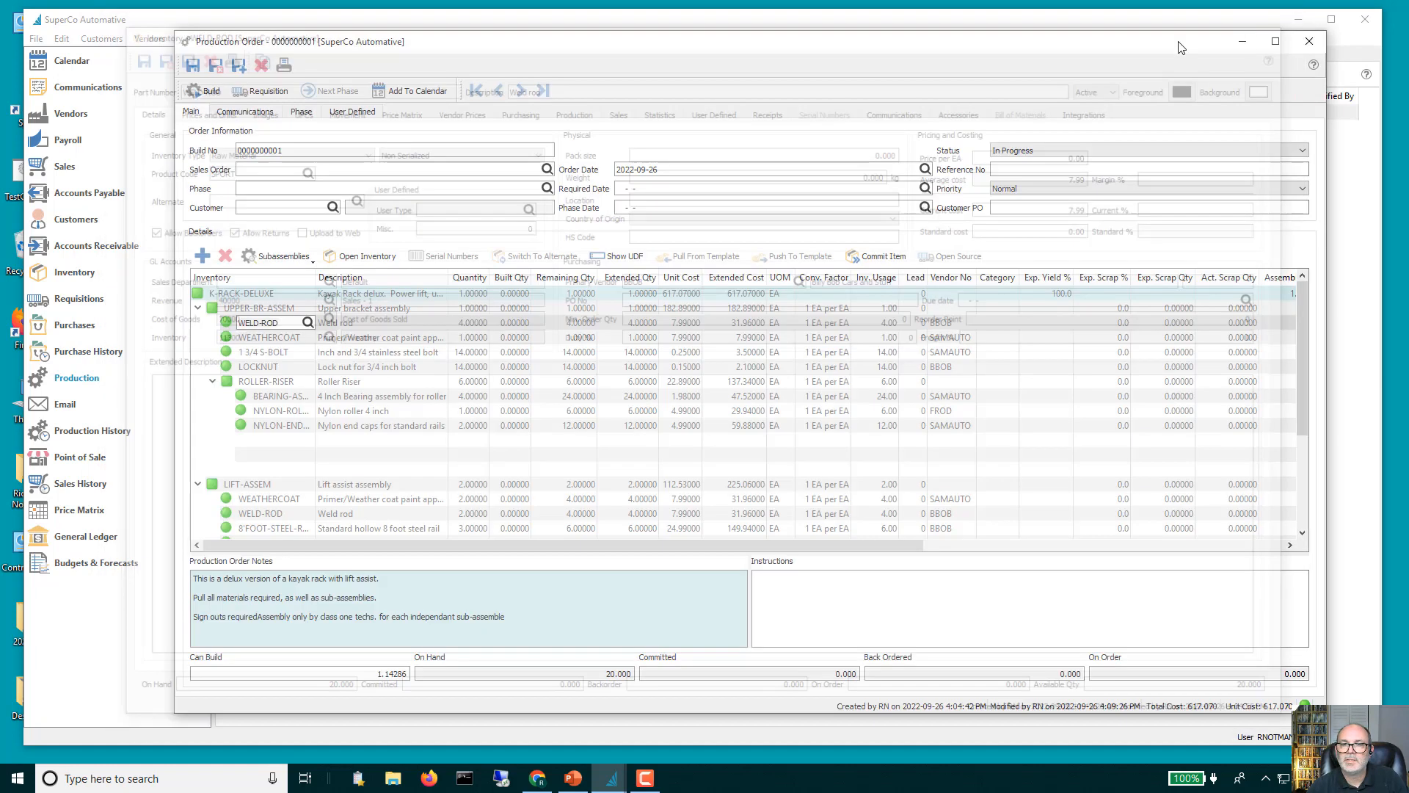
Save the production order, check WELD-ROD's committed and available quantities in its inventory record, and close the record and the order.
{"action": "left_click", "coordinate": [192, 65]}
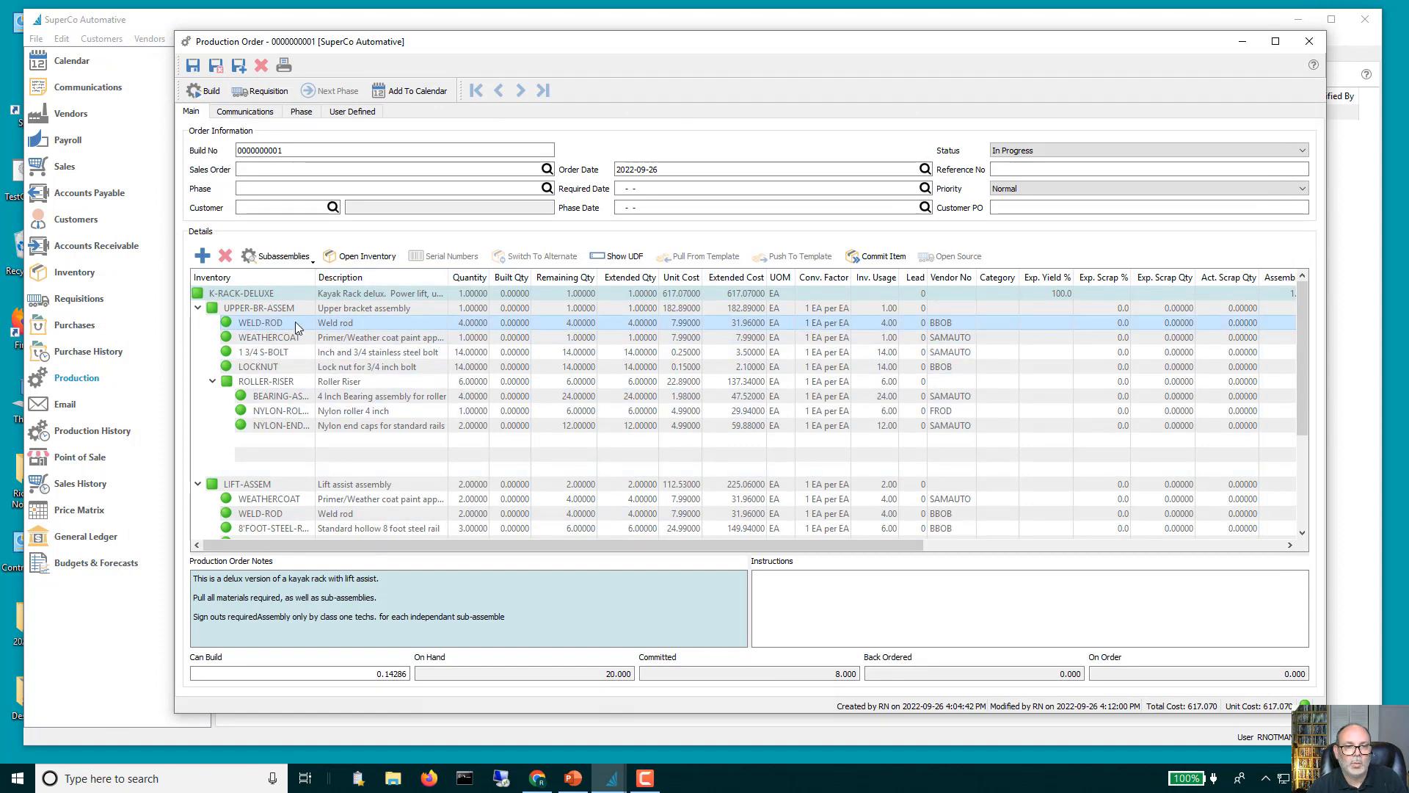
{"action": "left_click", "coordinate": [361, 256]}
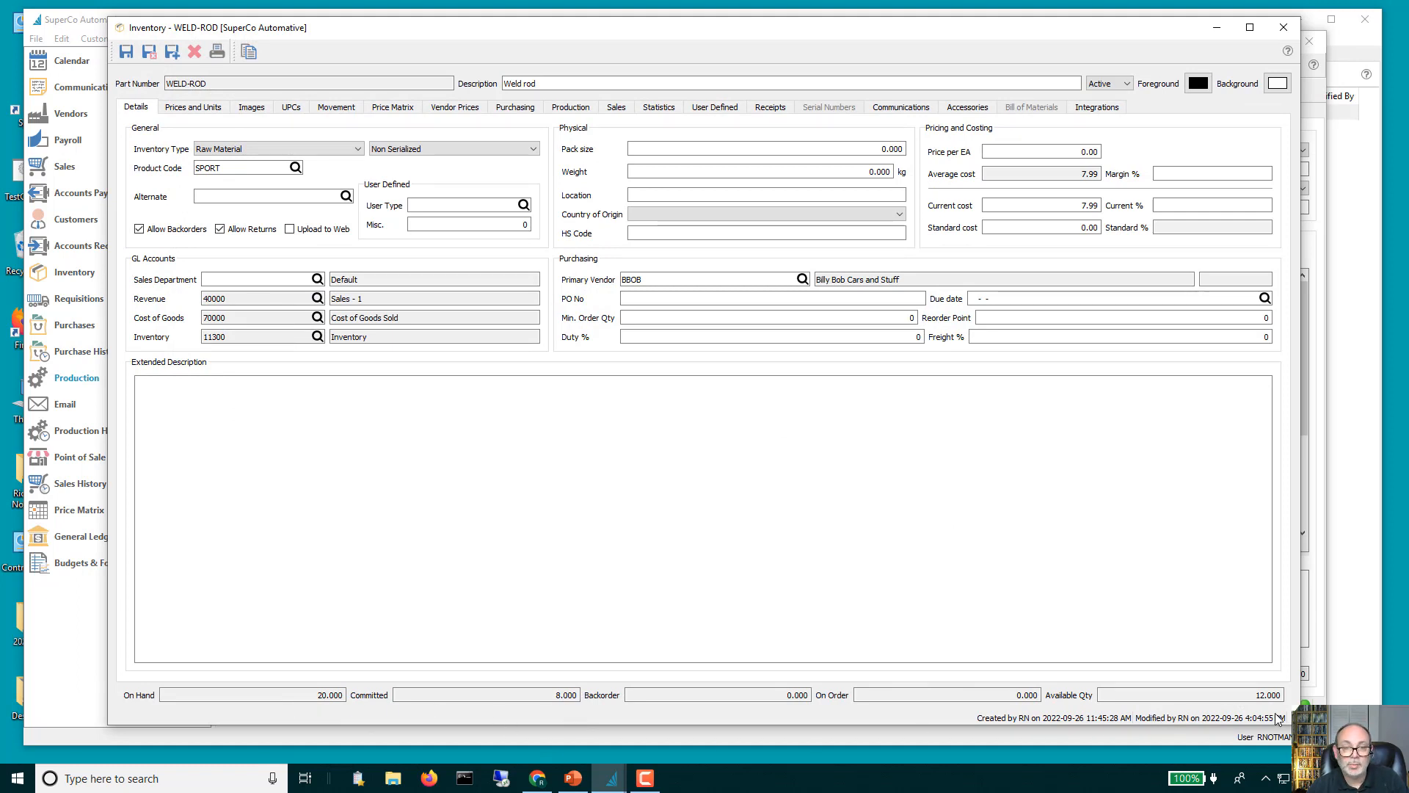
{"action": "left_click", "coordinate": [1283, 27]}
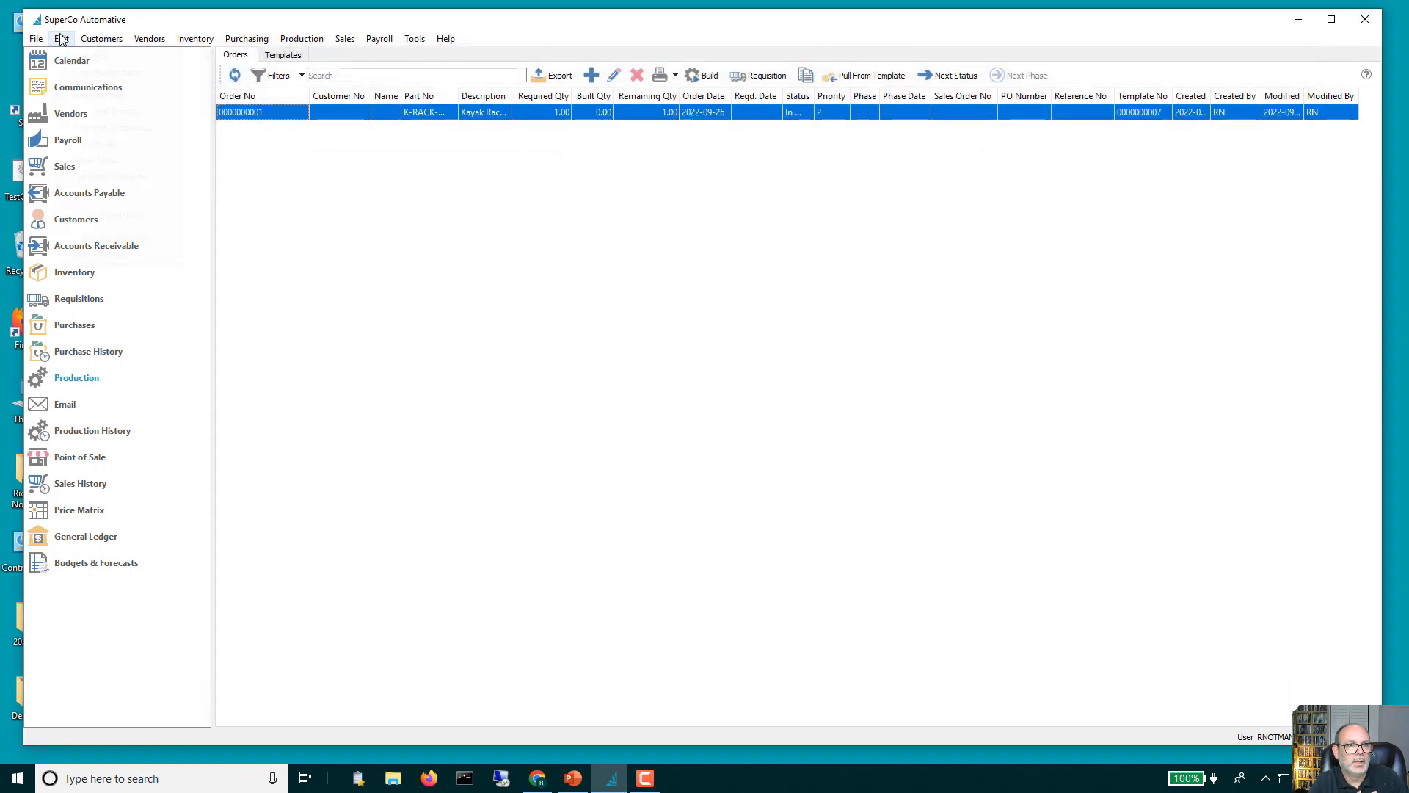
Open the logged-in user's settings from the user list, search them for "in", and display the Production Orders settings.
{"action": "left_click", "coordinate": [62, 38]}
{"action": "left_click", "coordinate": [79, 254]}
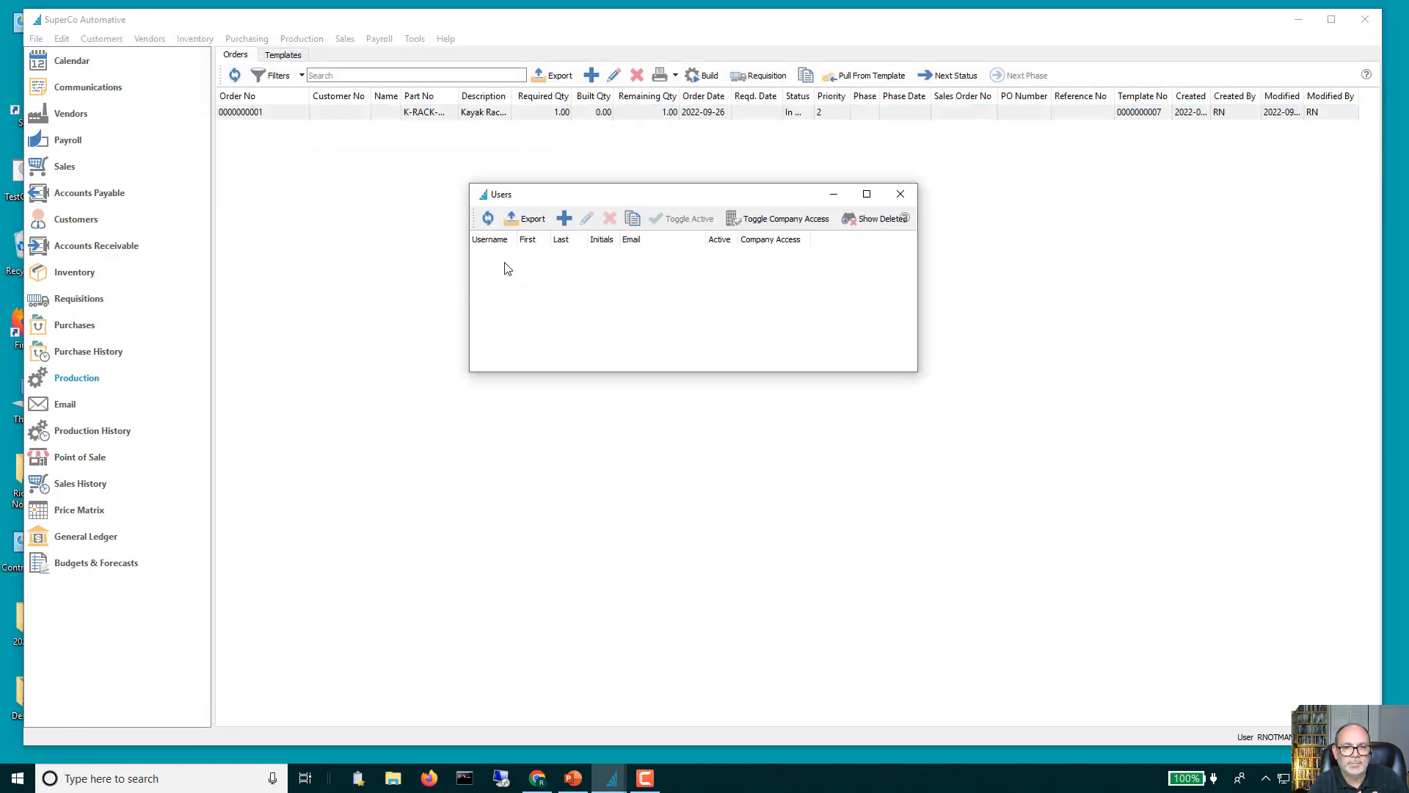
{"action": "left_click", "coordinate": [488, 348]}
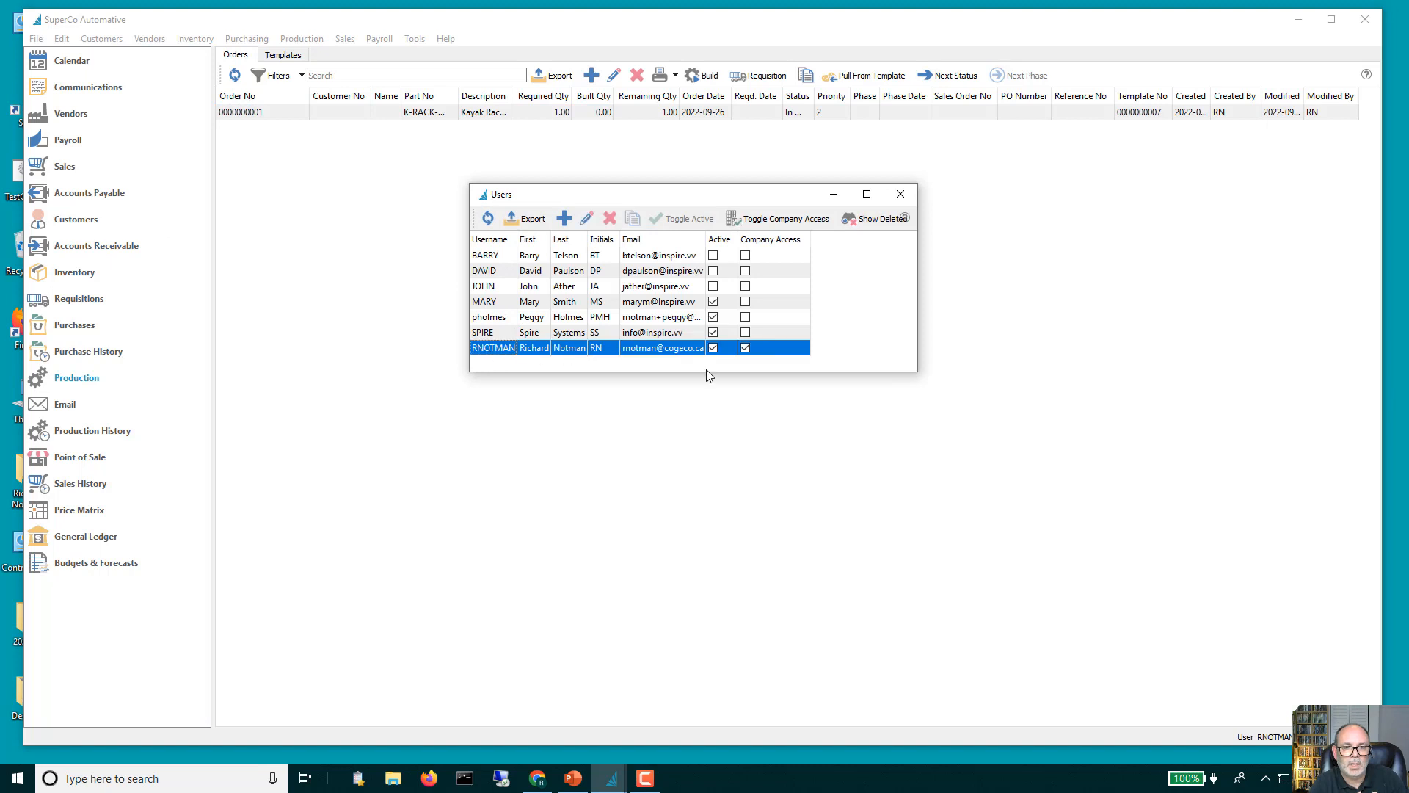
{"action": "left_click", "coordinate": [465, 246]}
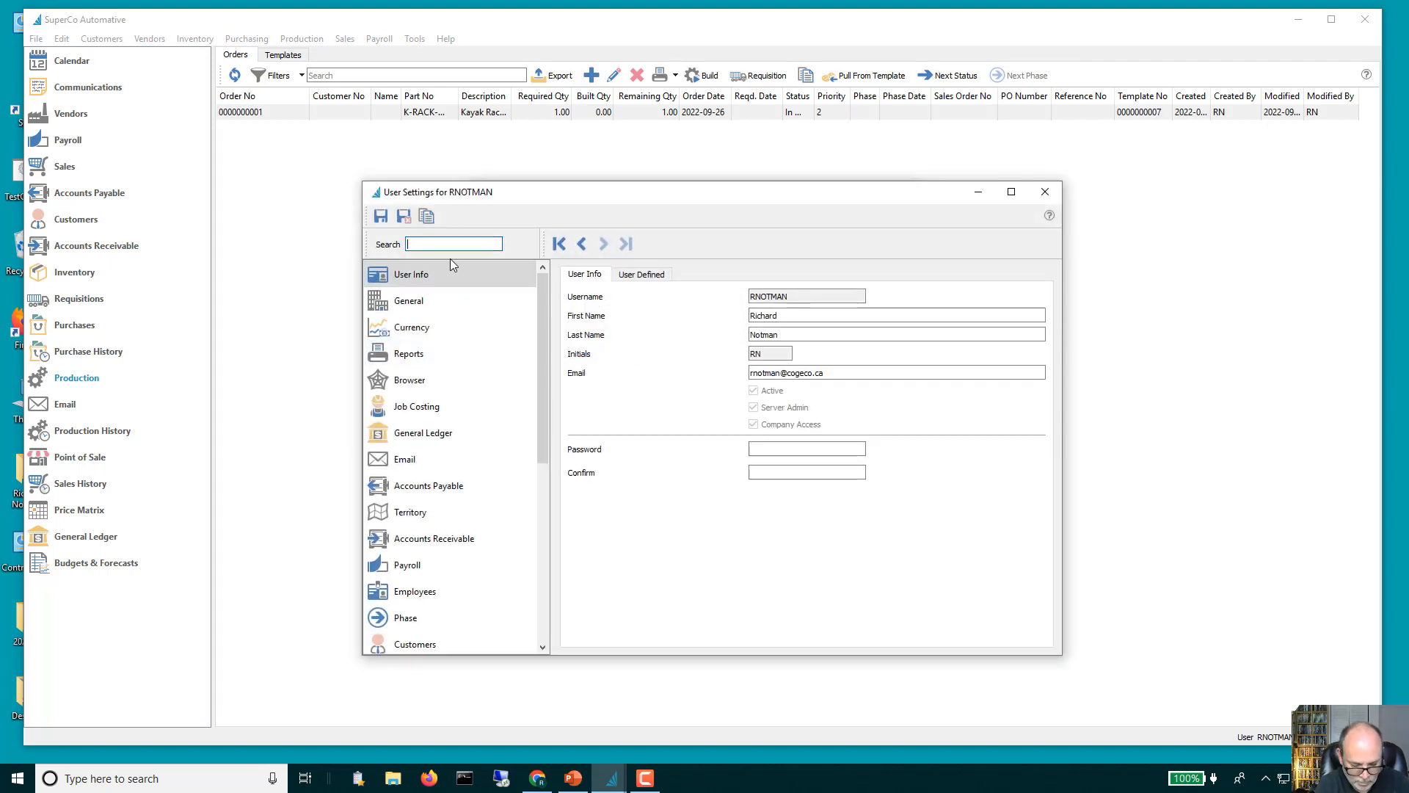
{"action": "type", "text": "in"}
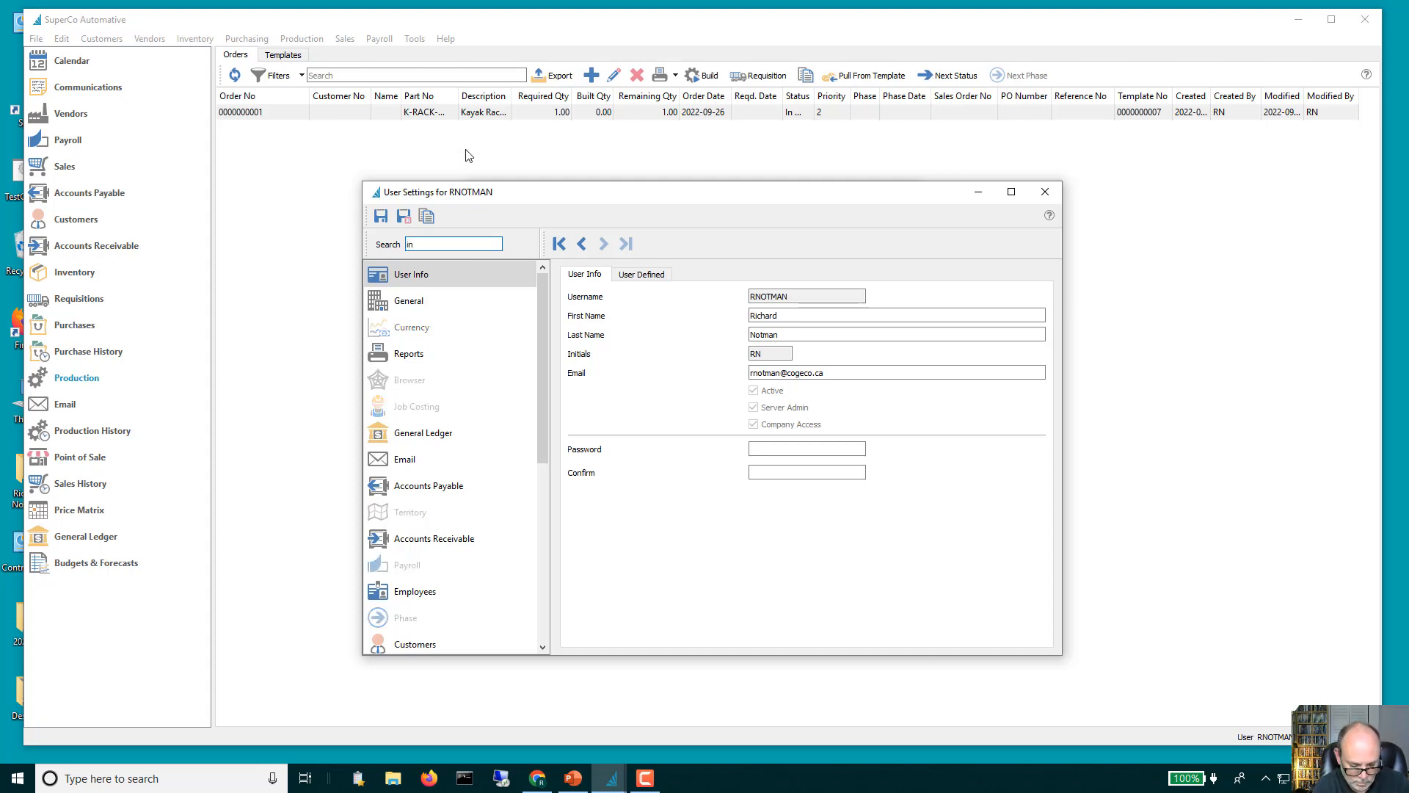
{"action": "scroll", "coordinate": [430, 455], "scroll_direction": "down", "scroll_amount": 5}
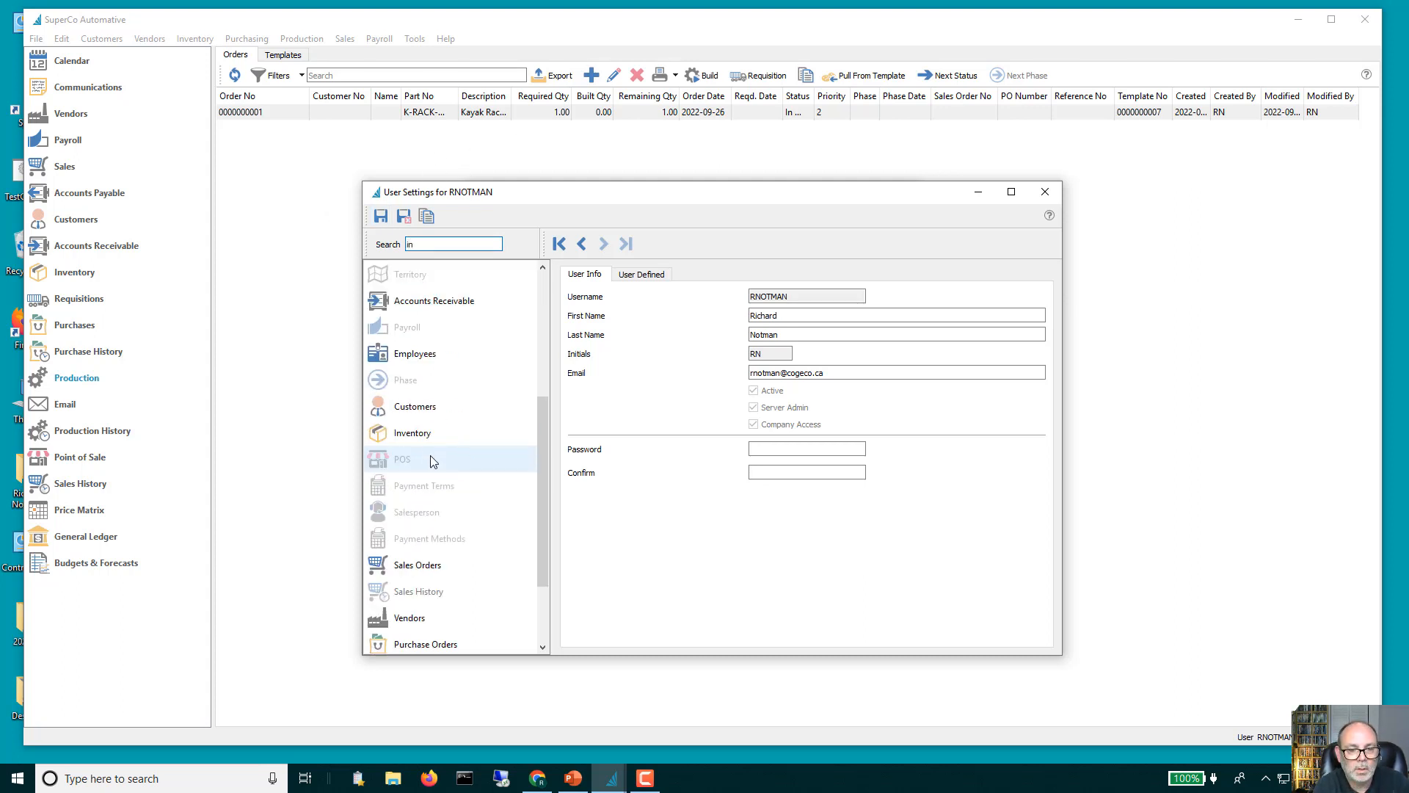
{"action": "left_click", "coordinate": [470, 595]}
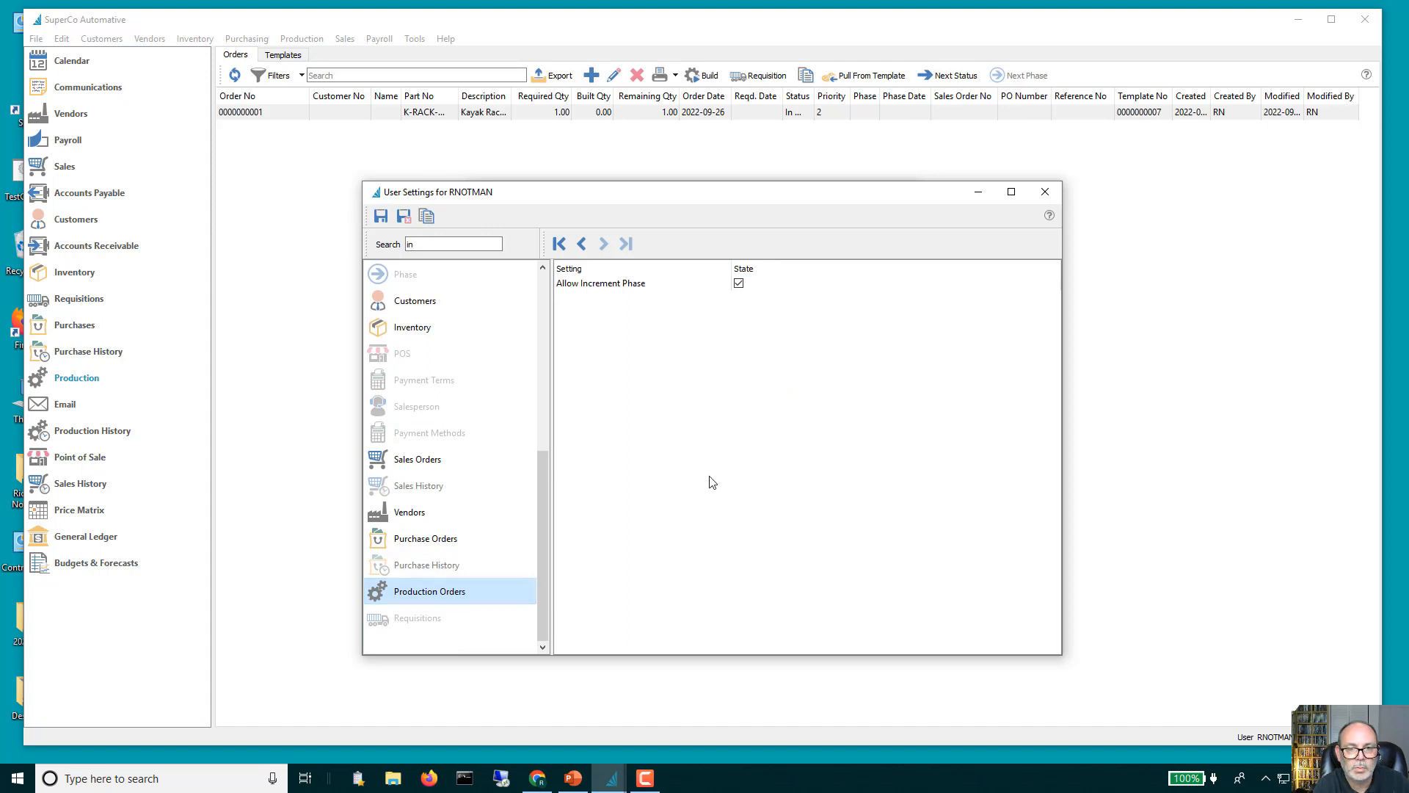
Clear the settings search, check the Automatically Commit option for production orders, and close the user settings and user list.
{"action": "double_click", "coordinate": [411, 244]}
{"action": "key", "text": "BackSpace"}
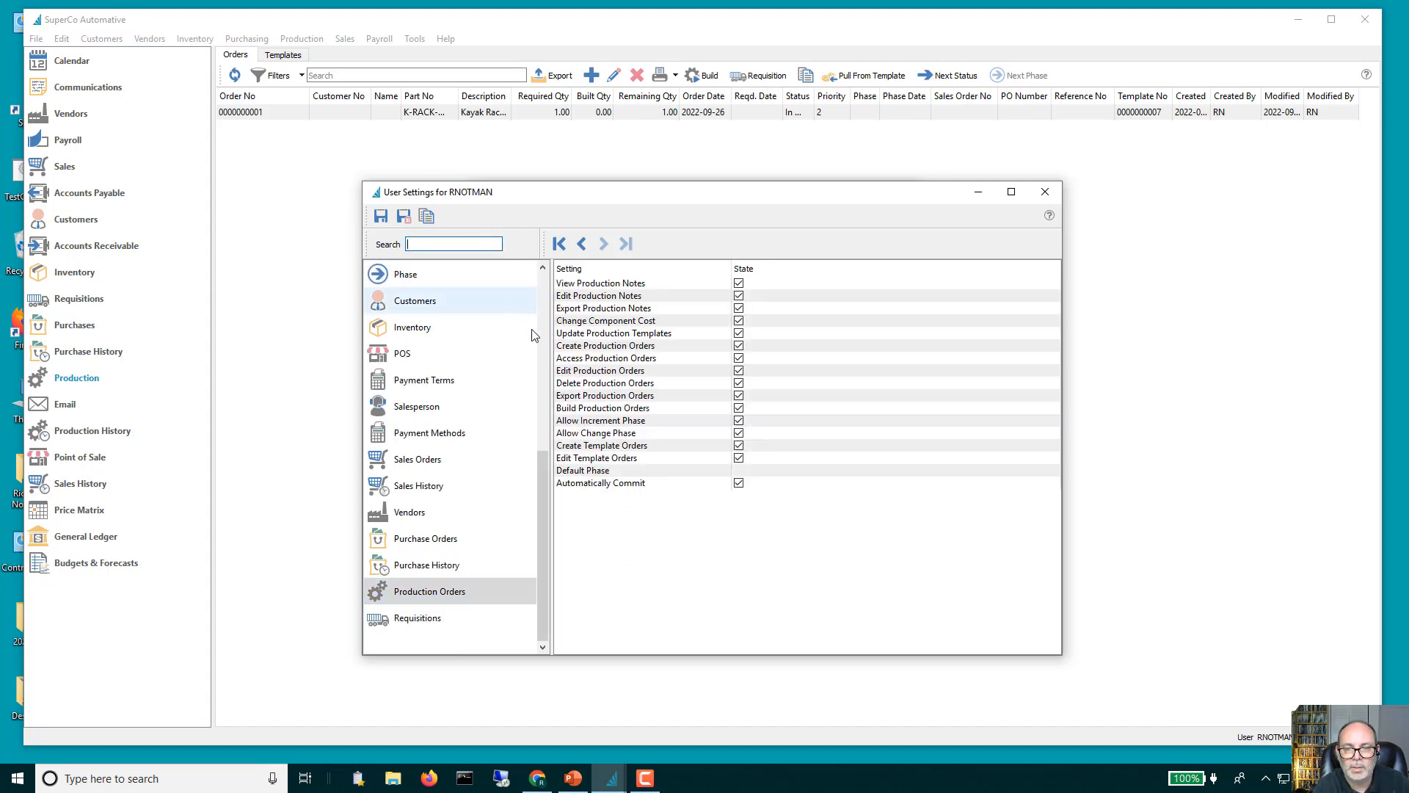
{"action": "left_click", "coordinate": [616, 484]}
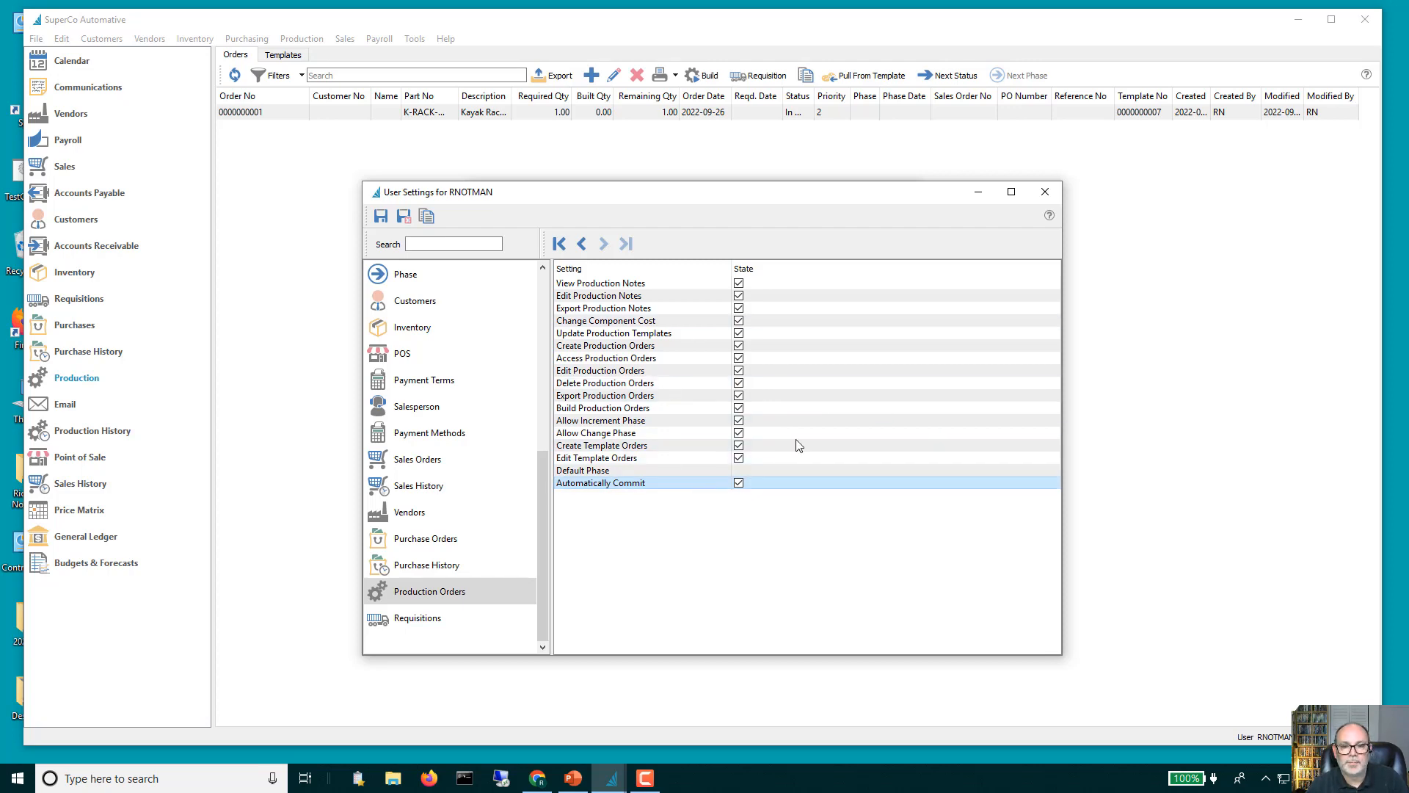
{"action": "left_click", "coordinate": [1045, 193]}
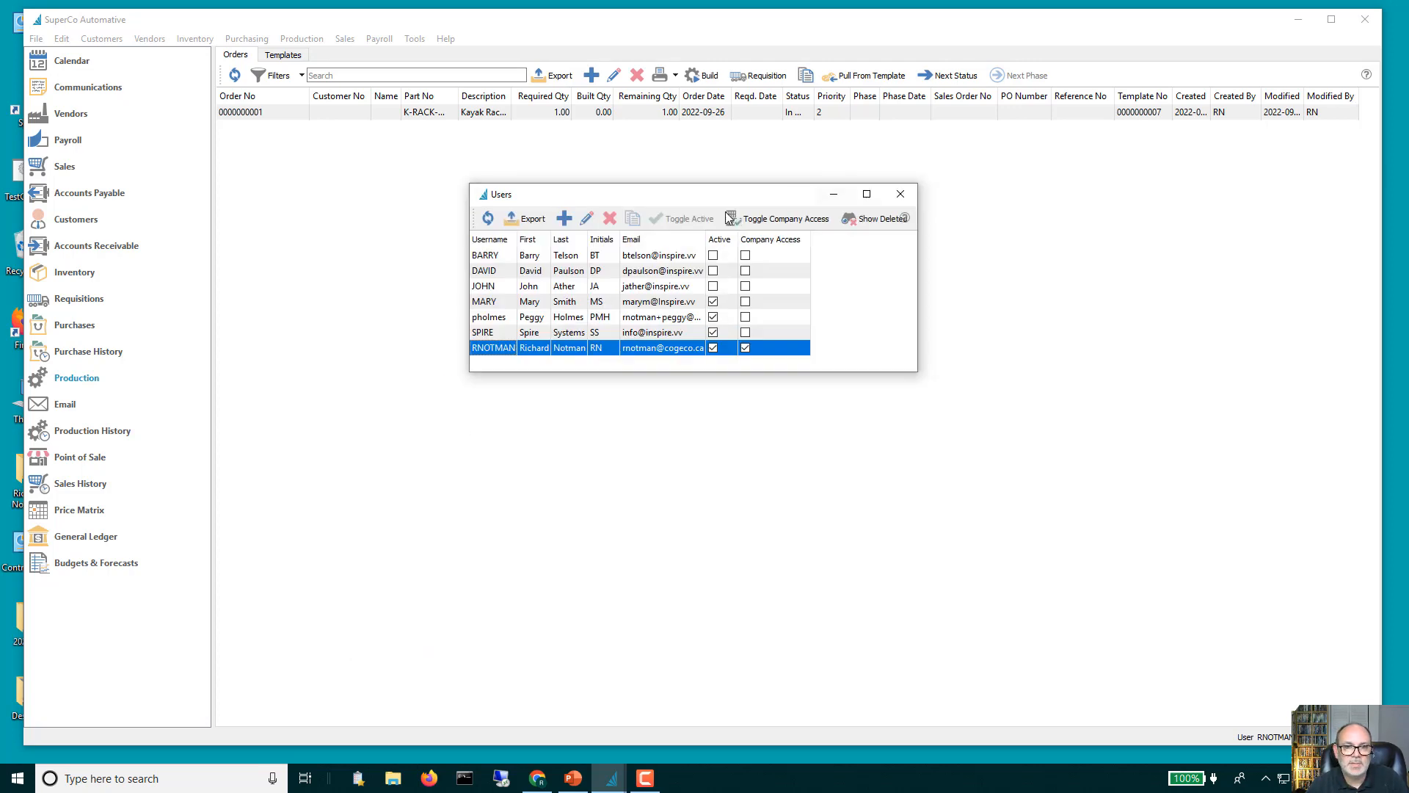
{"action": "left_click", "coordinate": [901, 194]}
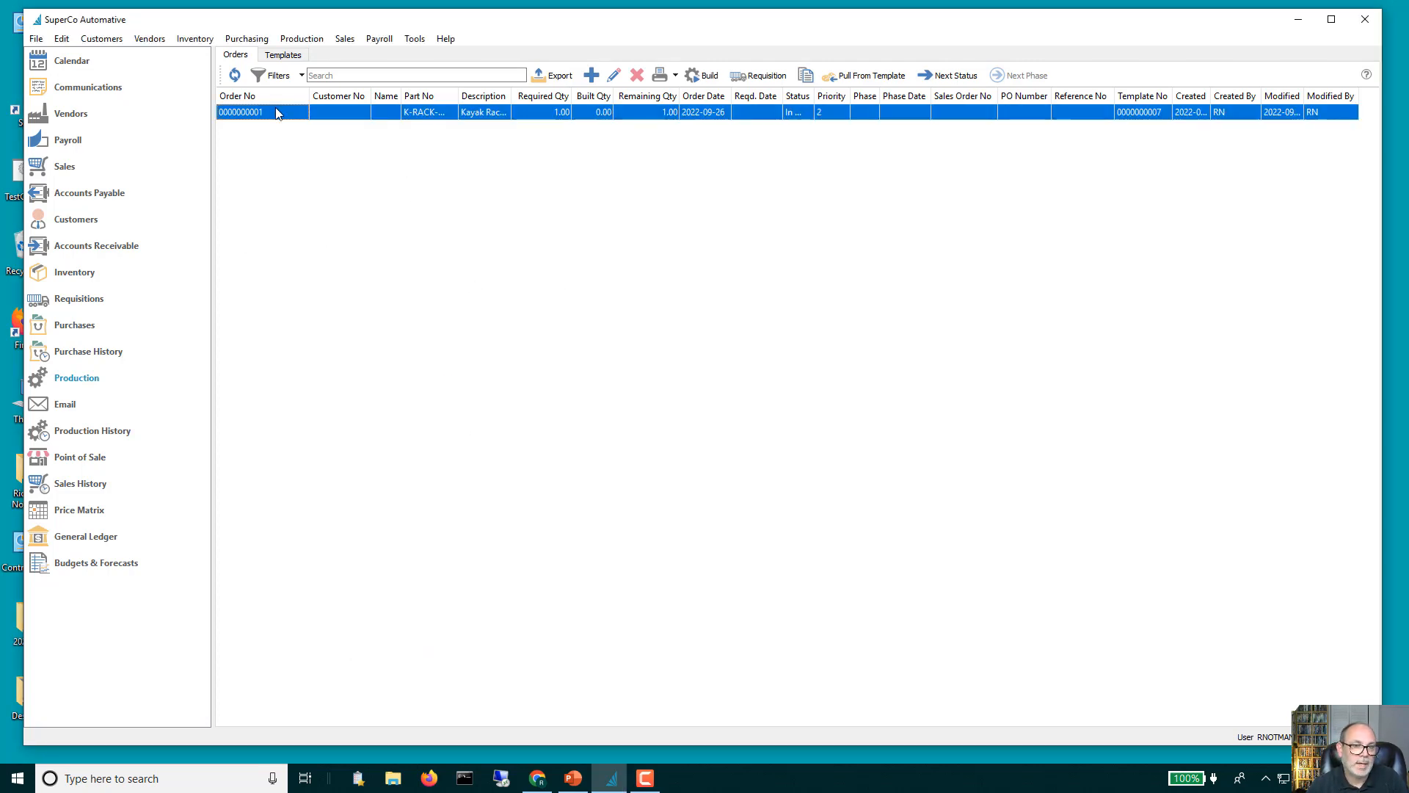
Reopen the K-RACK-DELUXE production order and review the committed quantities and component lines of its subassemblies.
{"action": "double_click", "coordinate": [252, 115]}
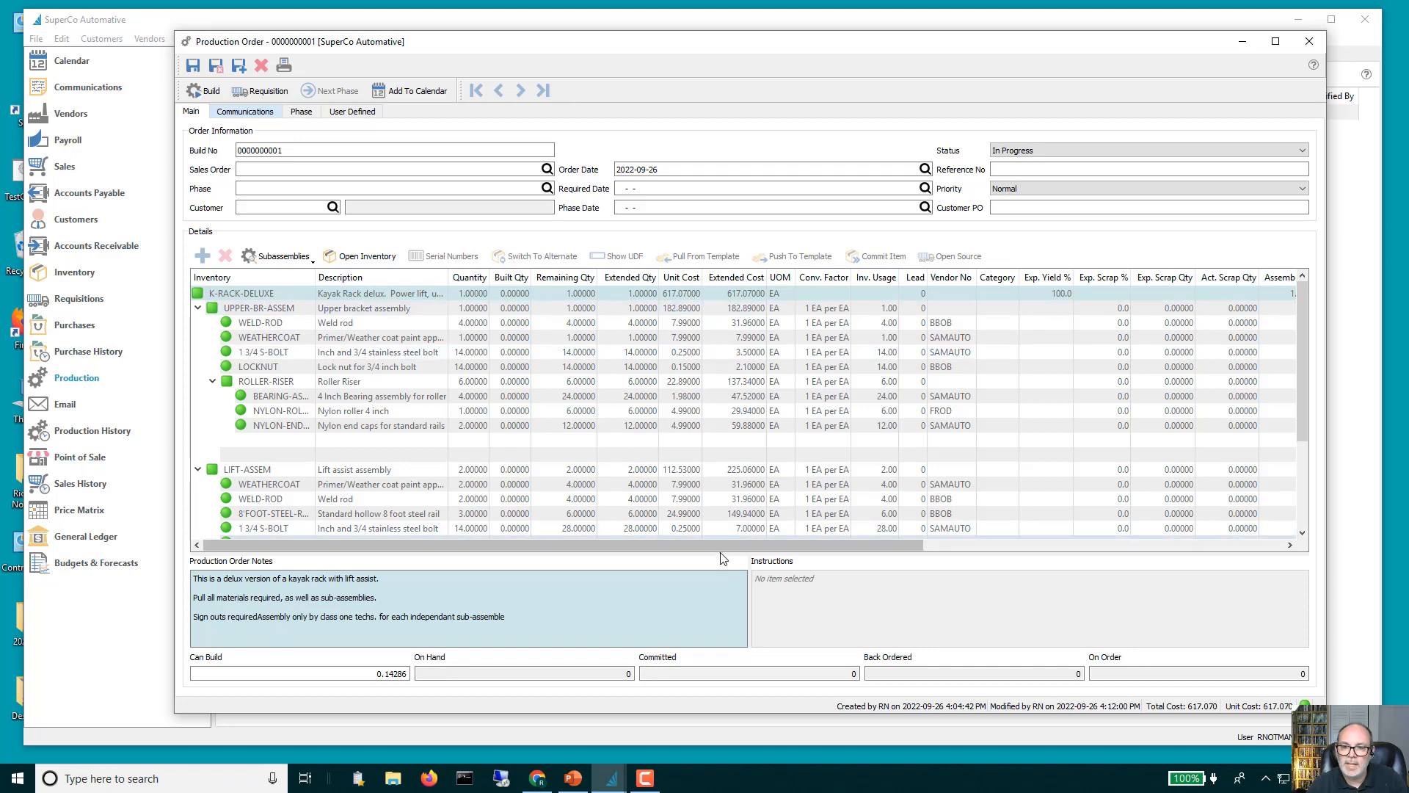
{"action": "left_click_drag", "start_coordinate": [719, 544], "coordinate": [1156, 549]}
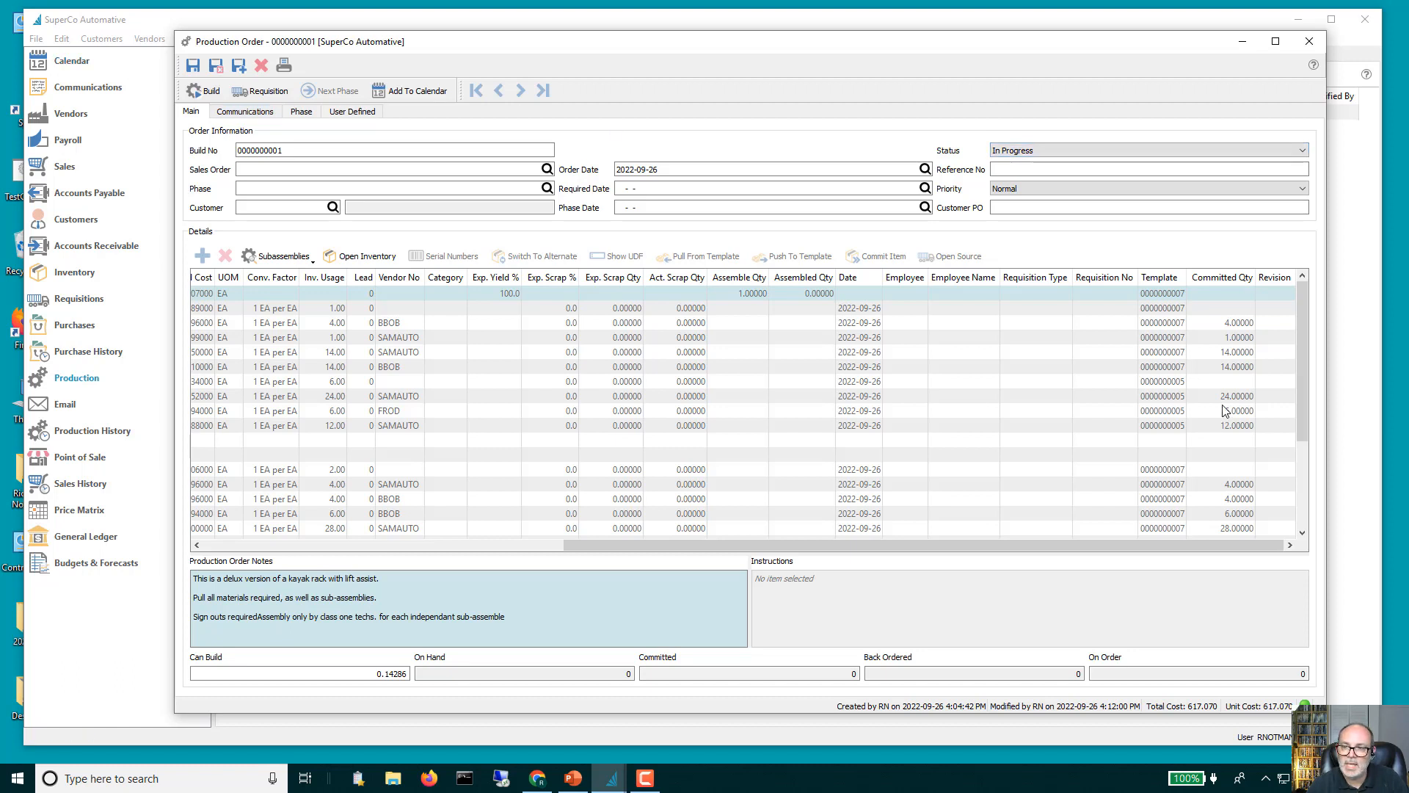
{"action": "left_click", "coordinate": [441, 351]}
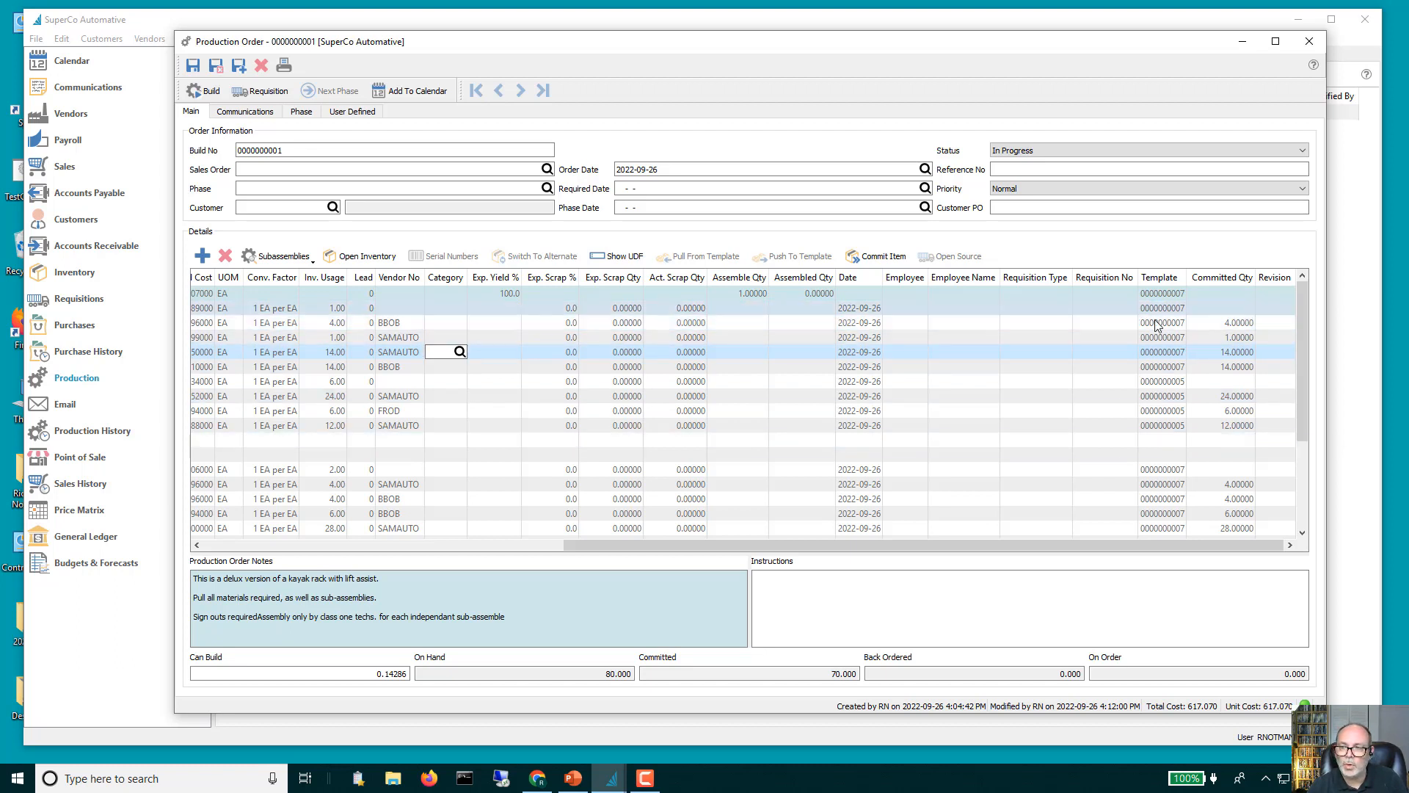
{"action": "left_click", "coordinate": [724, 323]}
{"action": "left_click", "coordinate": [747, 353]}
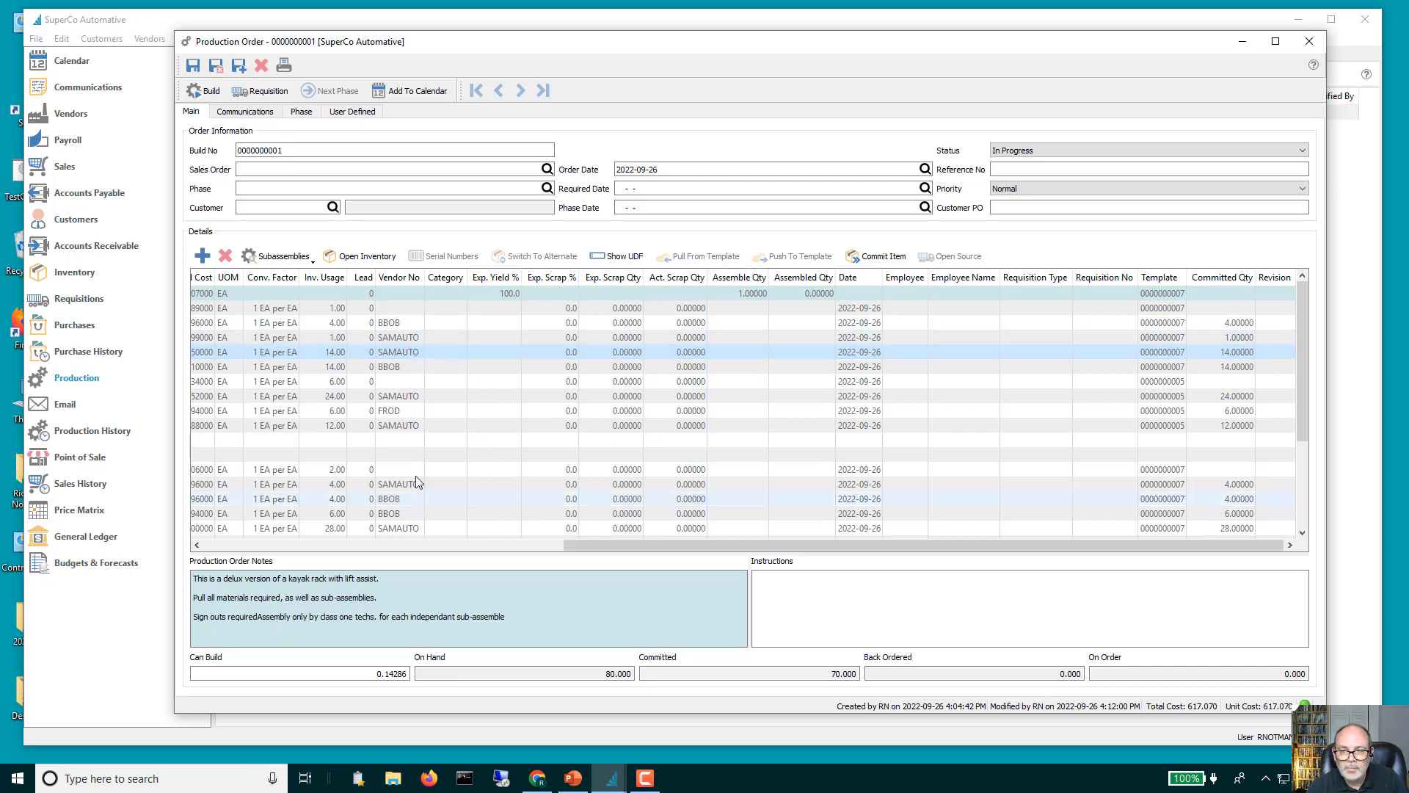
{"action": "left_click_drag", "start_coordinate": [623, 547], "coordinate": [244, 538]}
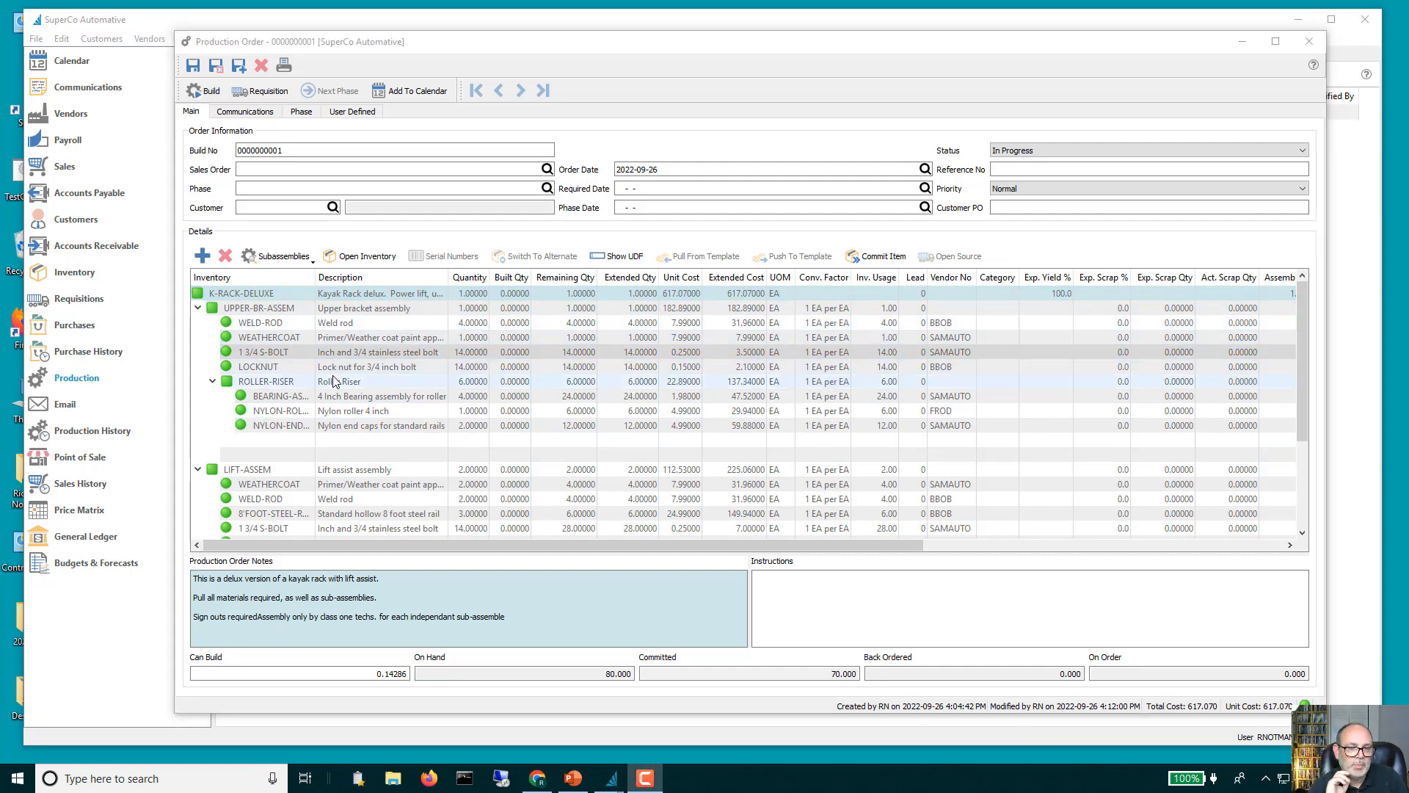
{"action": "scroll", "coordinate": [301, 396], "scroll_direction": "down", "scroll_amount": 1}
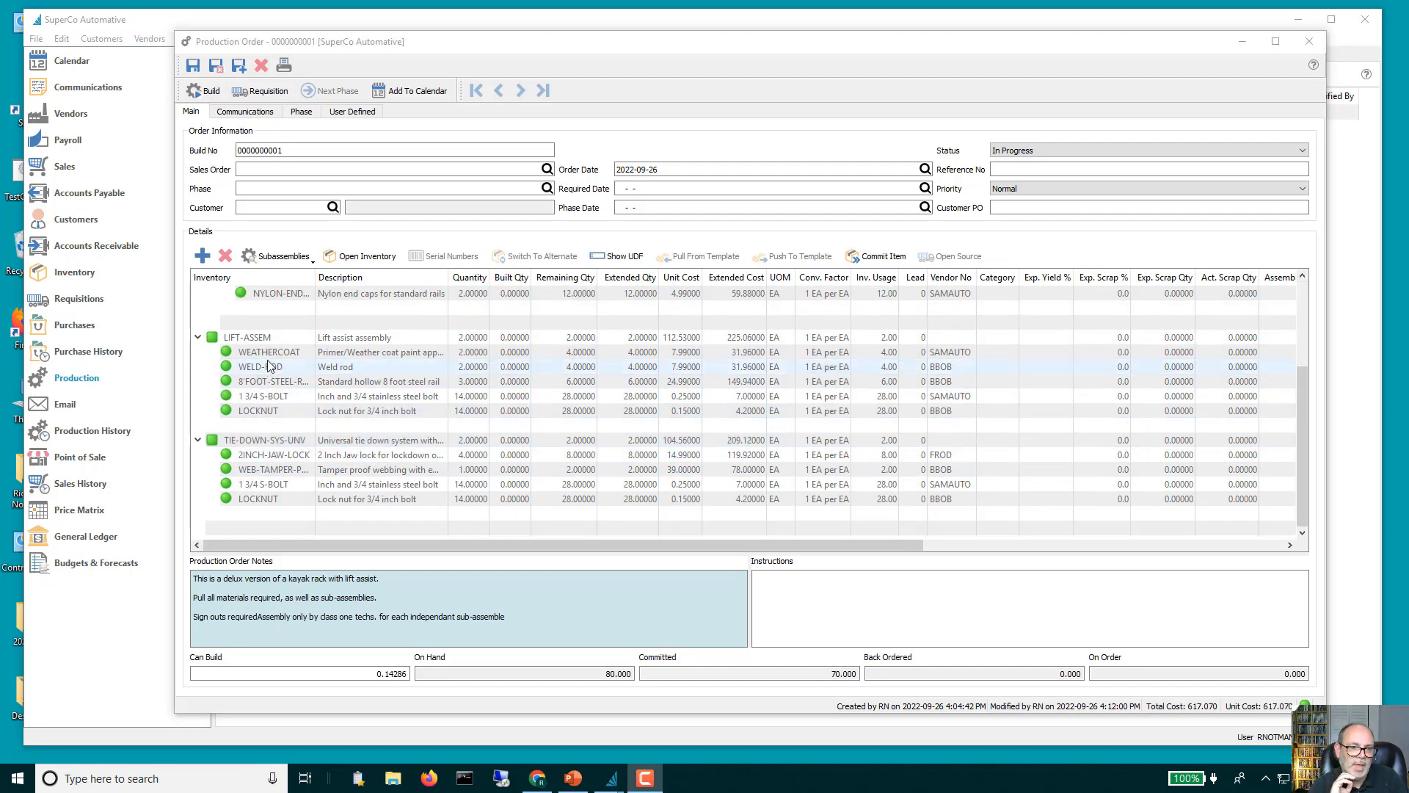
{"action": "scroll", "coordinate": [271, 355], "scroll_direction": "up", "scroll_amount": 1}
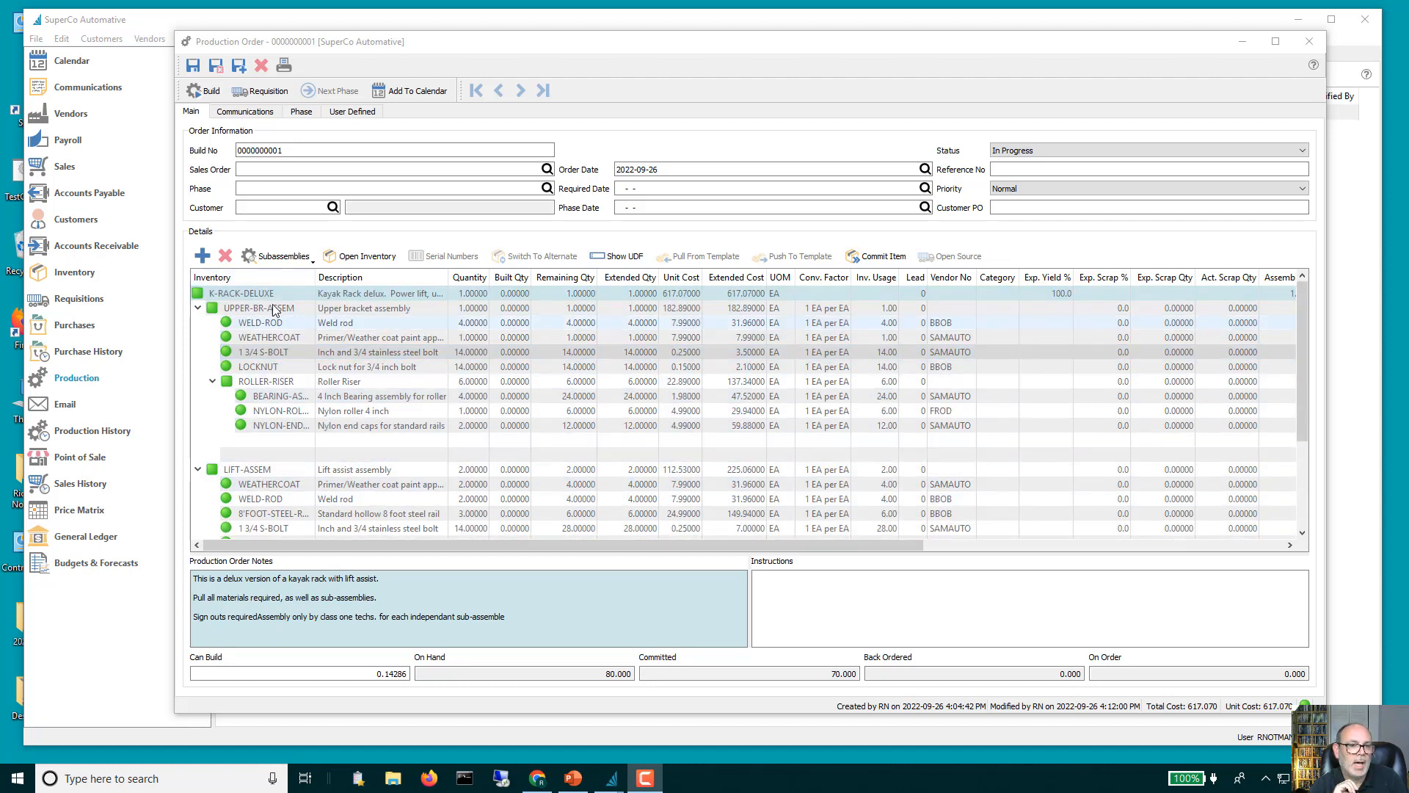
Build the production order dated 2022-09-26 with a received quantity of 1.00 and an assembled quantity of 1.00.
{"action": "left_click", "coordinate": [204, 93]}
{"action": "left_click", "coordinate": [205, 91]}
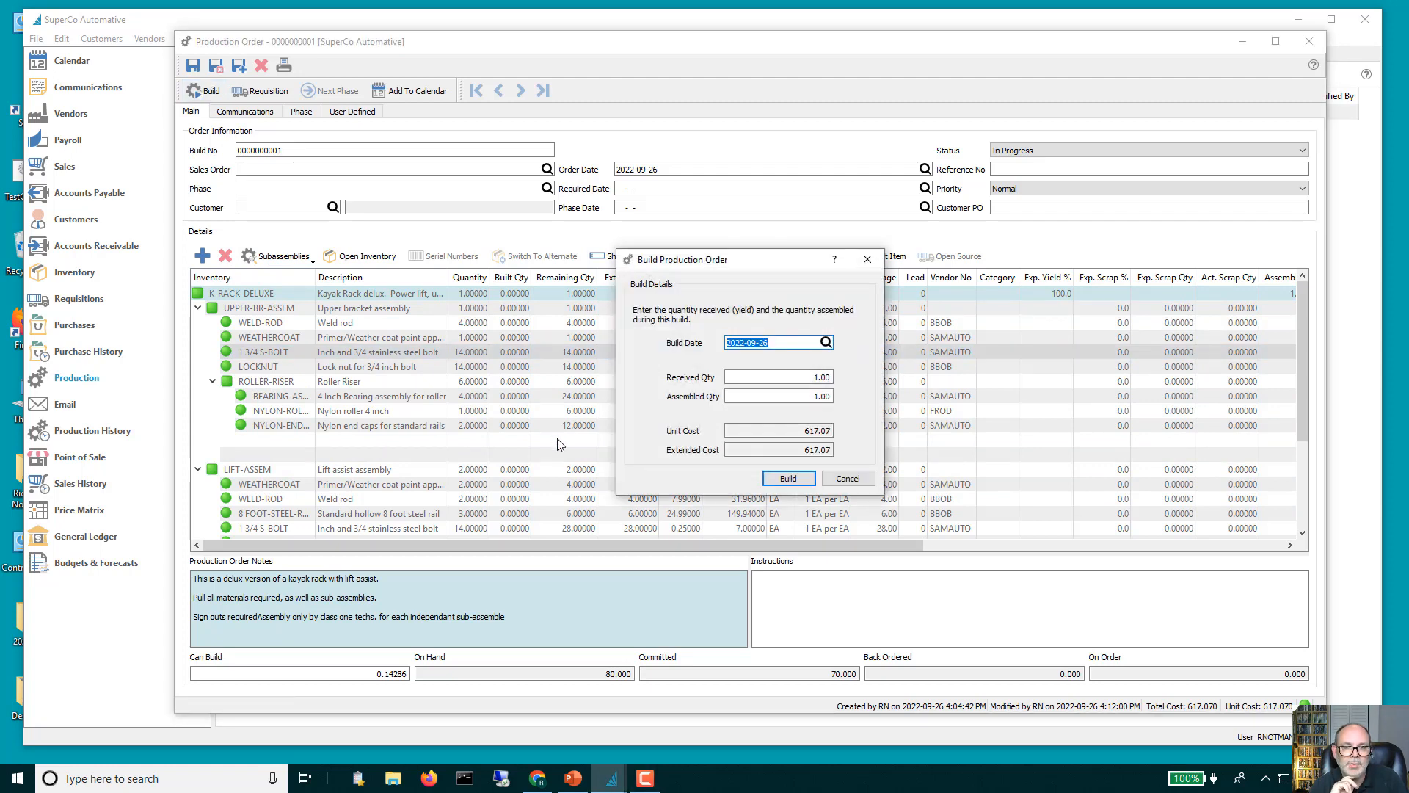
{"action": "left_click_drag", "start_coordinate": [785, 262], "coordinate": [778, 326]}
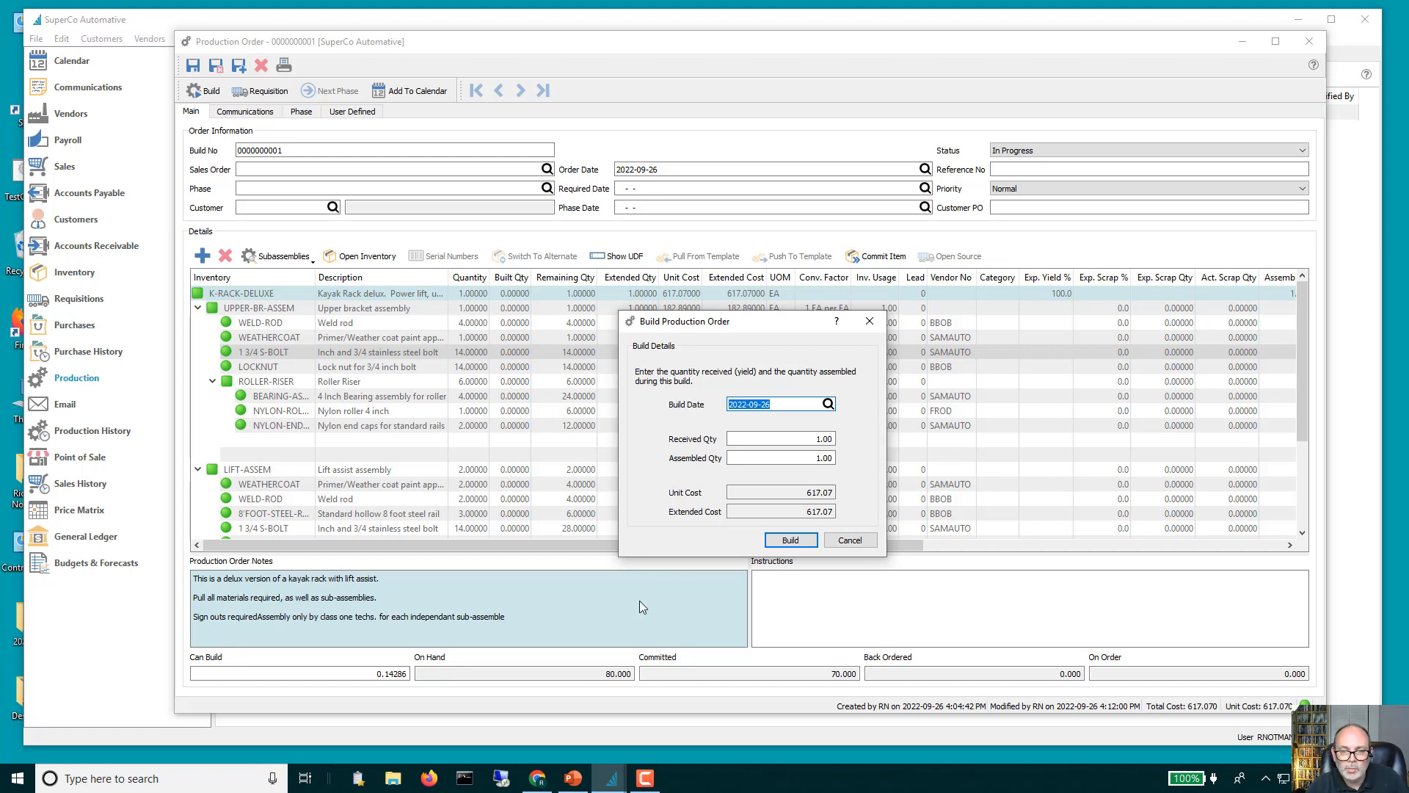
{"action": "left_click", "coordinate": [790, 540]}
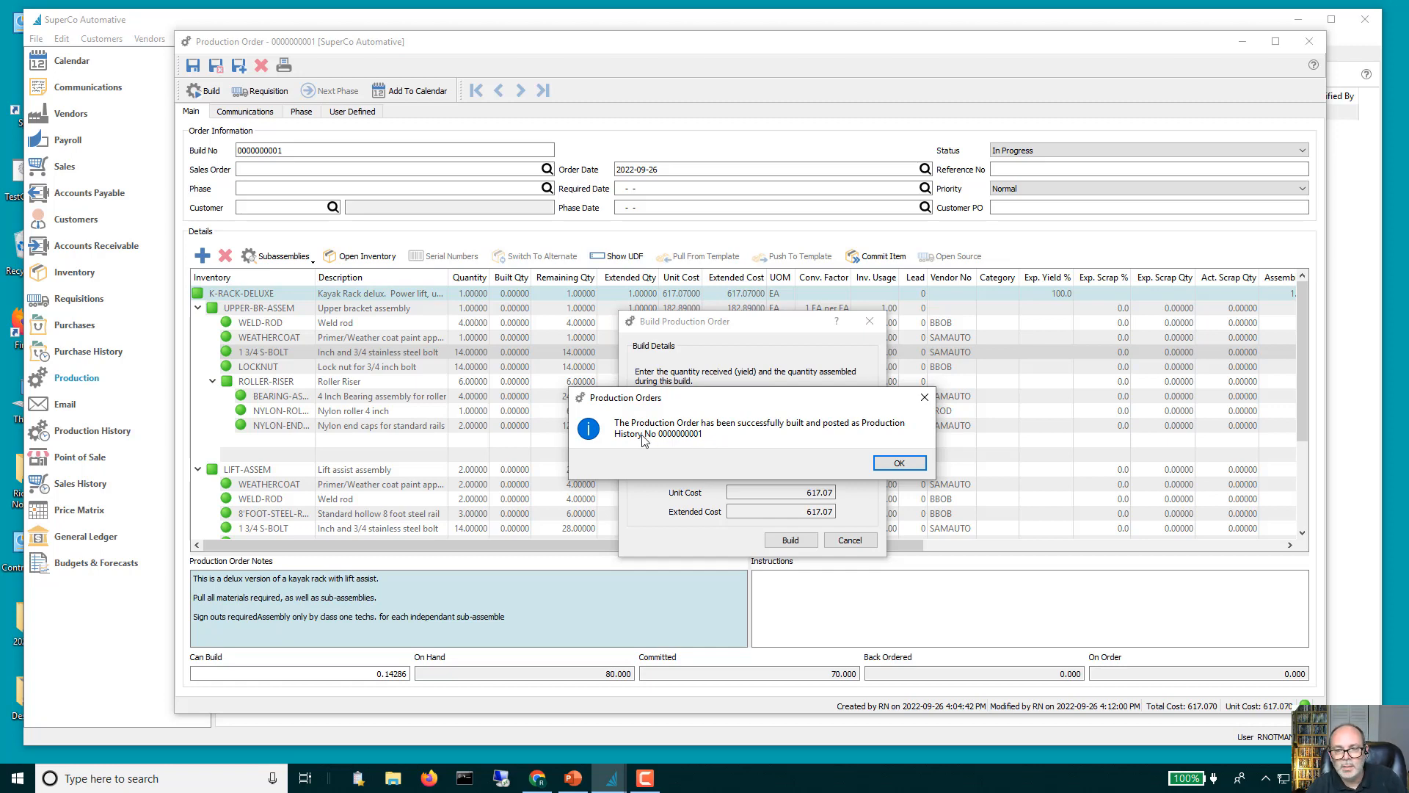
{"action": "left_click", "coordinate": [899, 463]}
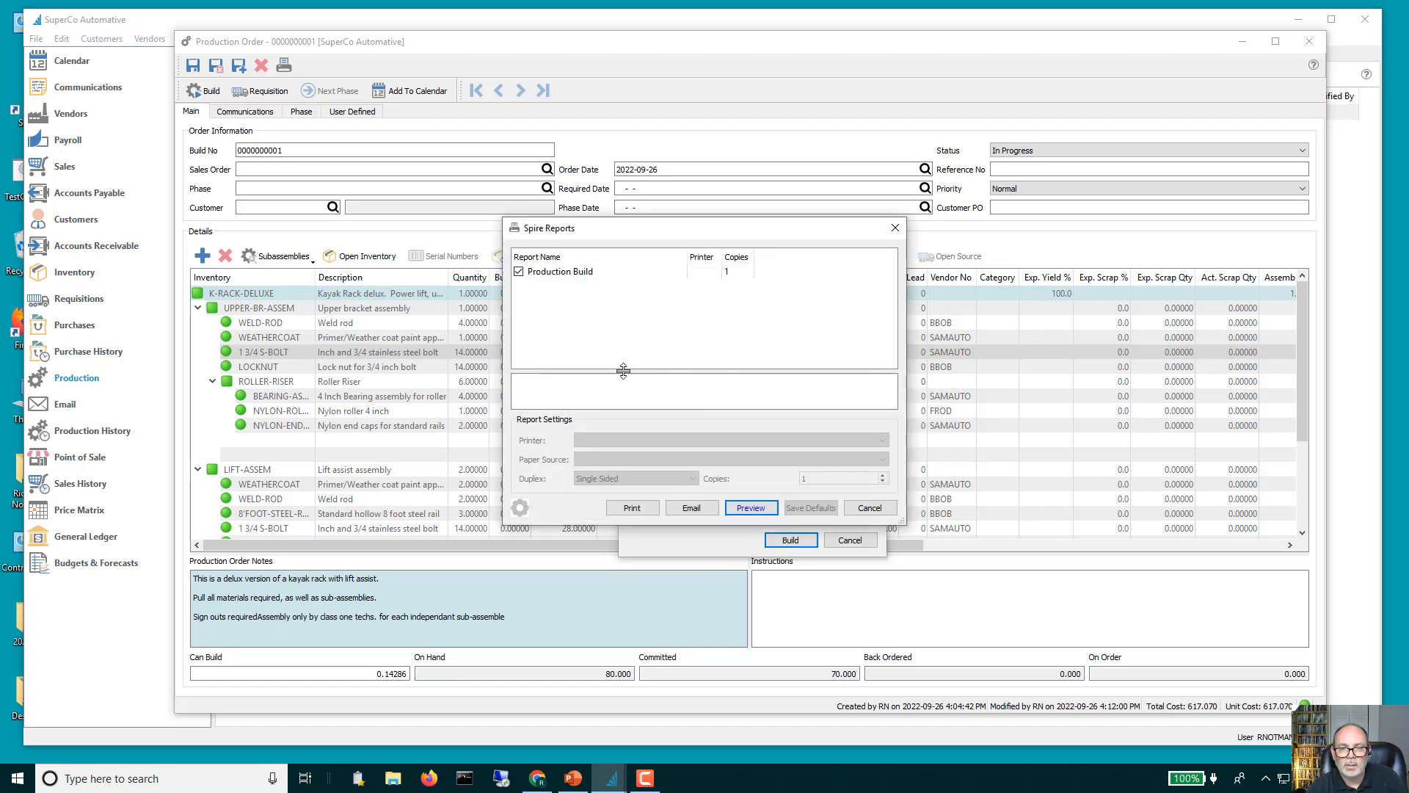
Preview the Production Build report, review its component quantities and extended costs, and close the report.
{"action": "left_click", "coordinate": [740, 508]}
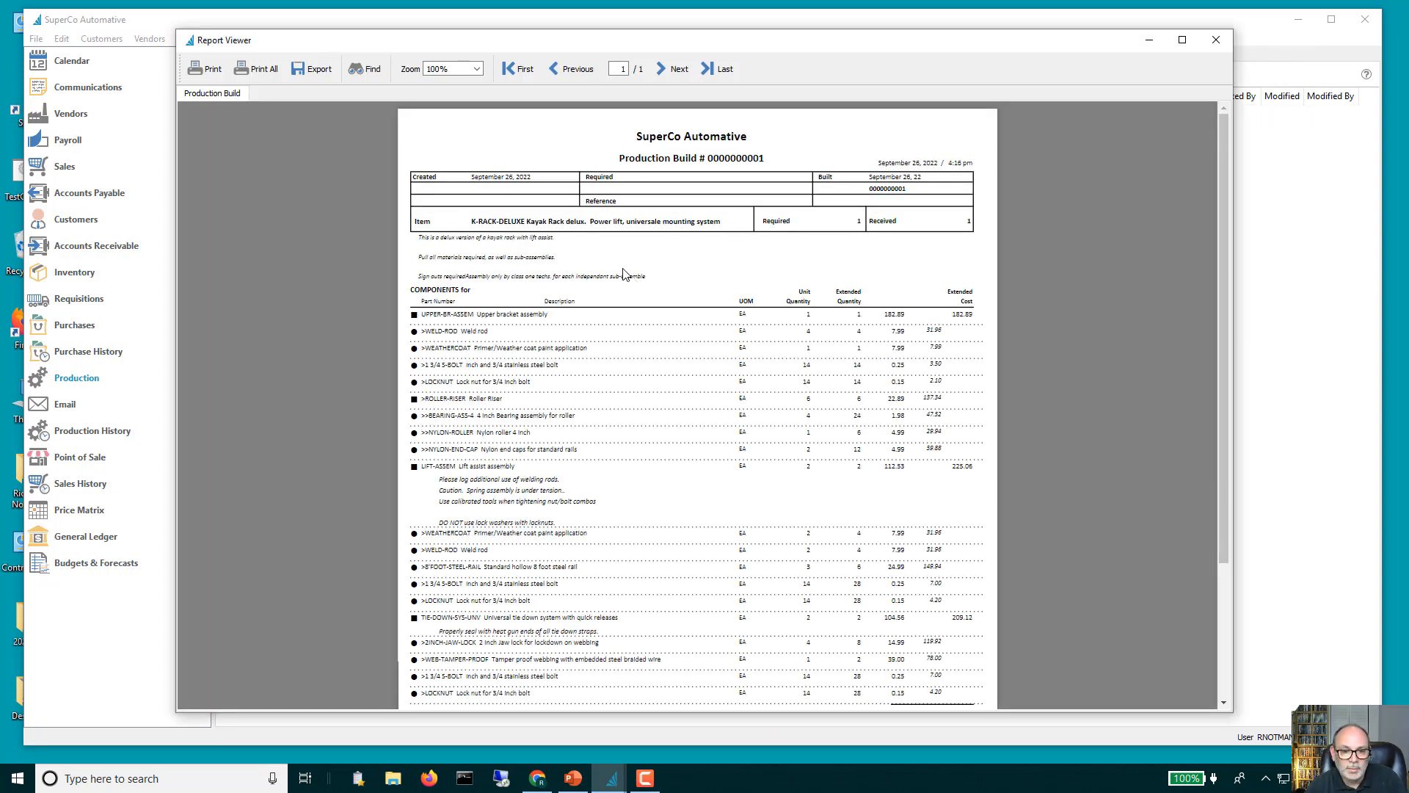
{"action": "scroll", "coordinate": [476, 356], "scroll_direction": "down", "scroll_amount": 1}
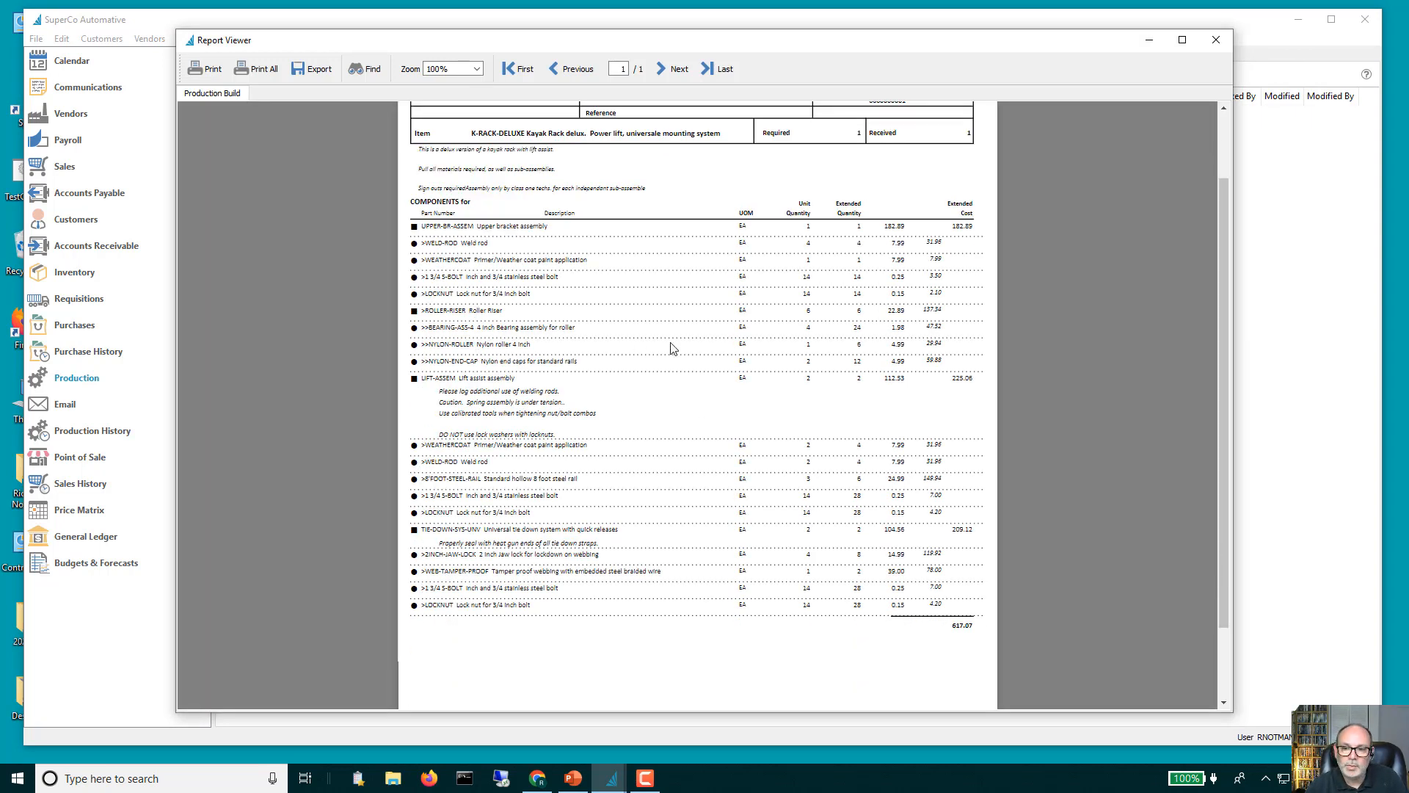
{"action": "scroll", "coordinate": [671, 347], "scroll_direction": "down", "scroll_amount": 1}
{"action": "scroll", "coordinate": [899, 399], "scroll_direction": "down", "scroll_amount": 1}
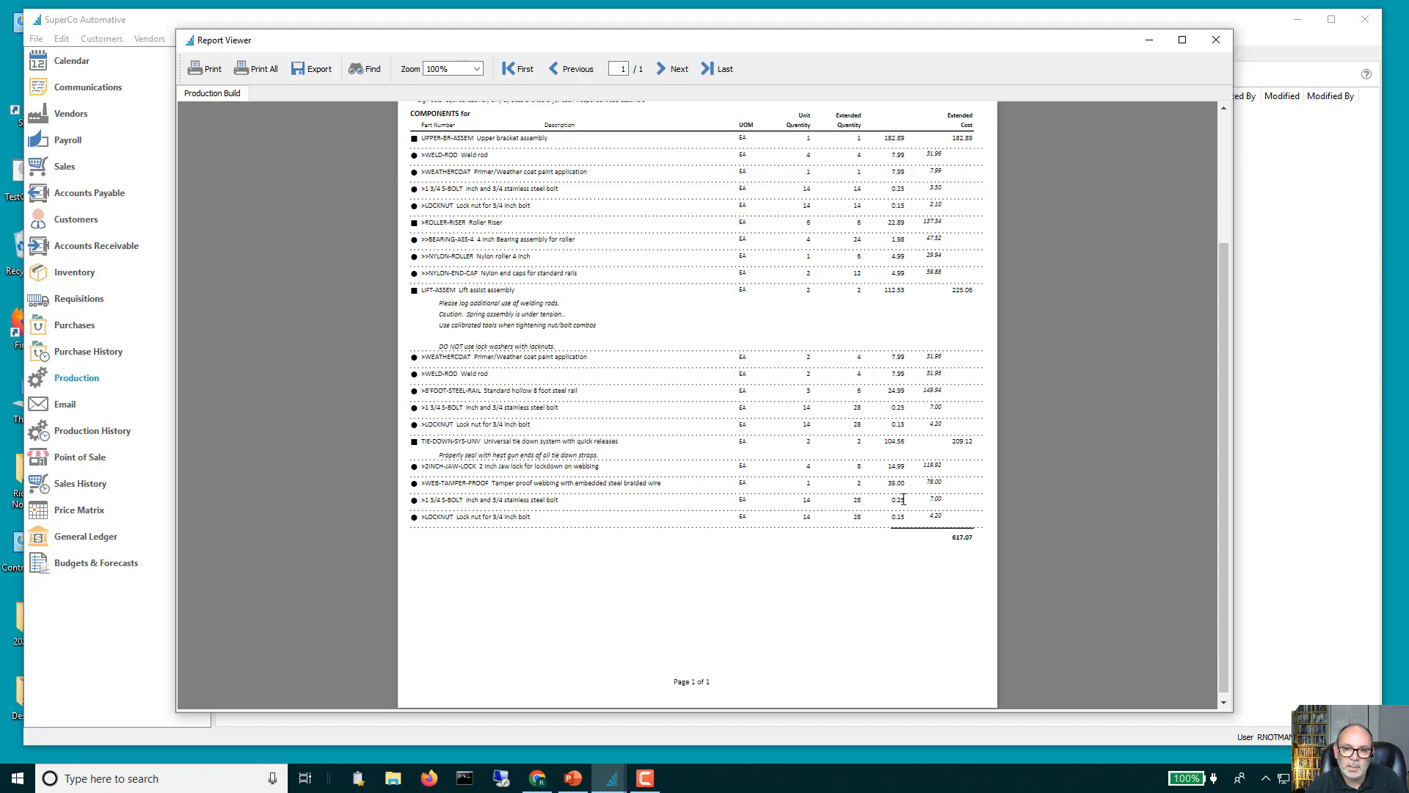
{"action": "scroll", "coordinate": [910, 389], "scroll_direction": "up", "scroll_amount": 3}
{"action": "scroll", "coordinate": [871, 449], "scroll_direction": "down", "scroll_amount": 1}
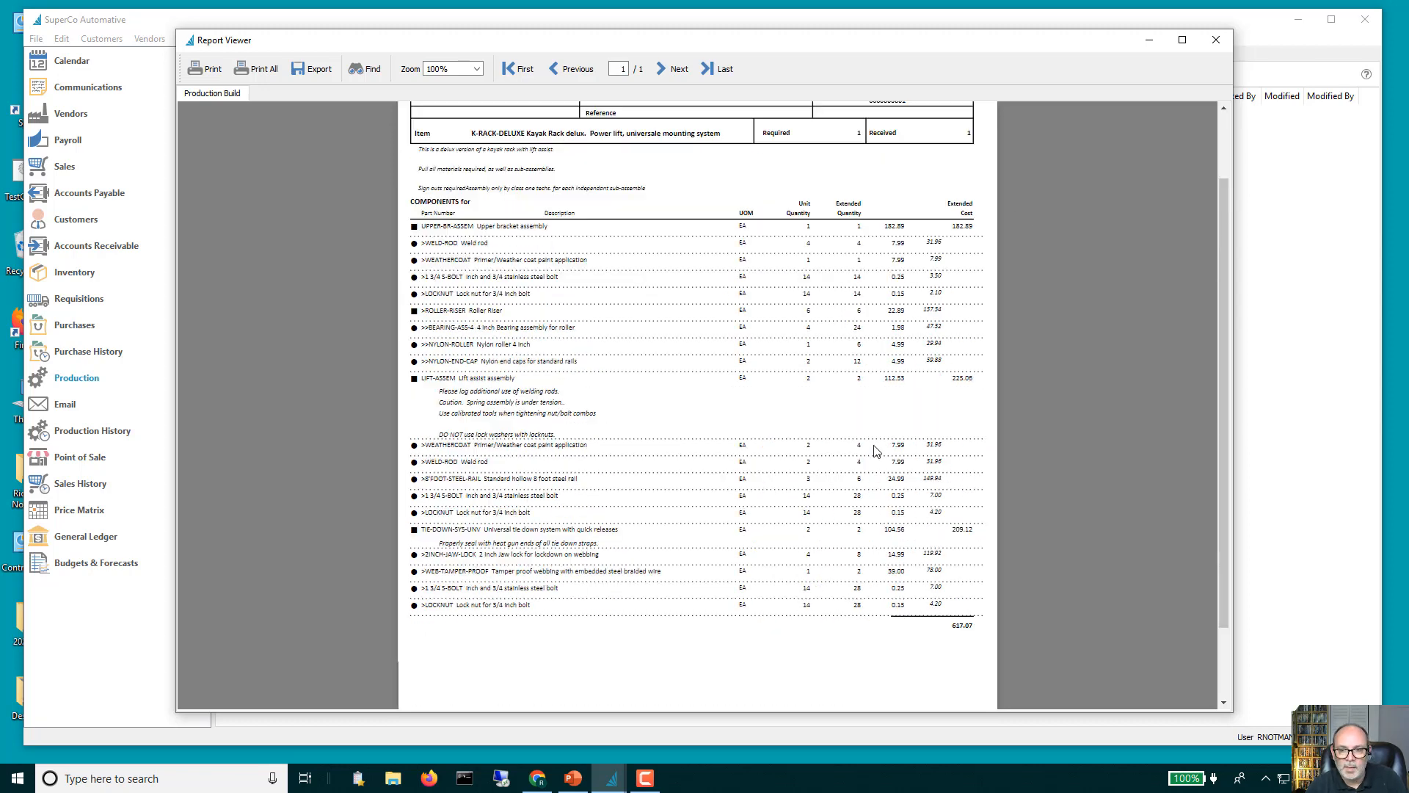
{"action": "scroll", "coordinate": [888, 470], "scroll_direction": "up", "scroll_amount": 1}
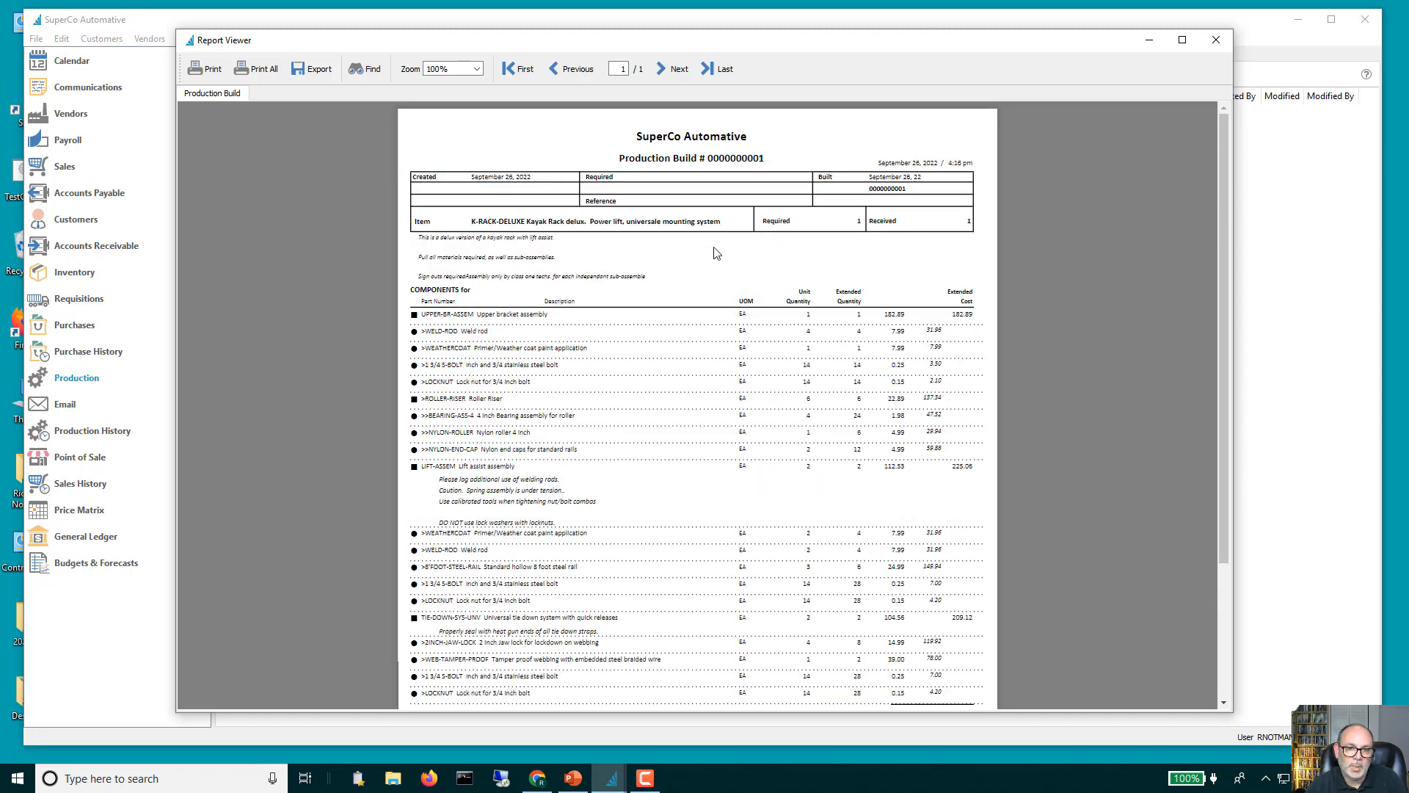
{"action": "left_click", "coordinate": [1227, 43]}
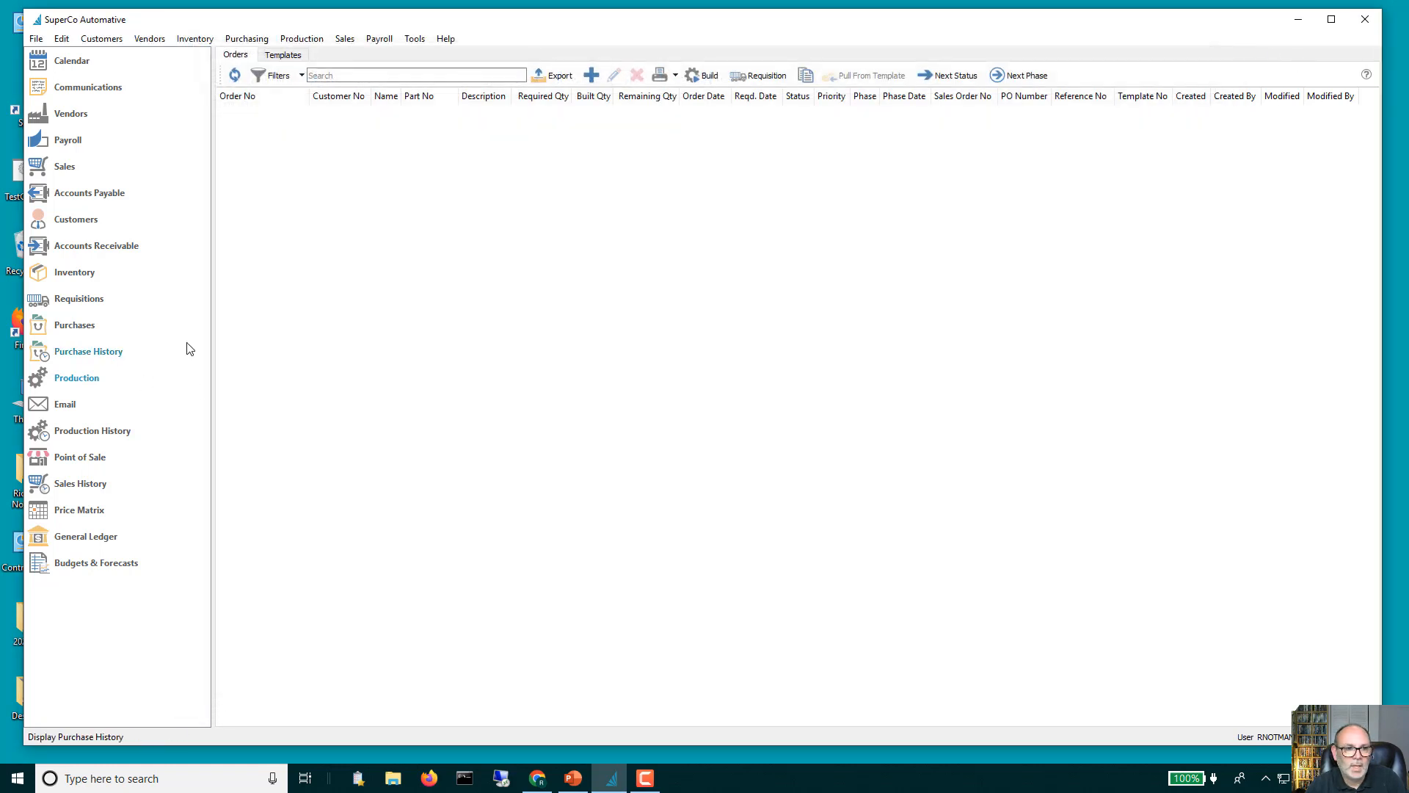
Search the inventory for "k-r", open the K-RACK-DELUXE record to check its stock and cost, and close it.
{"action": "left_click", "coordinate": [97, 276]}
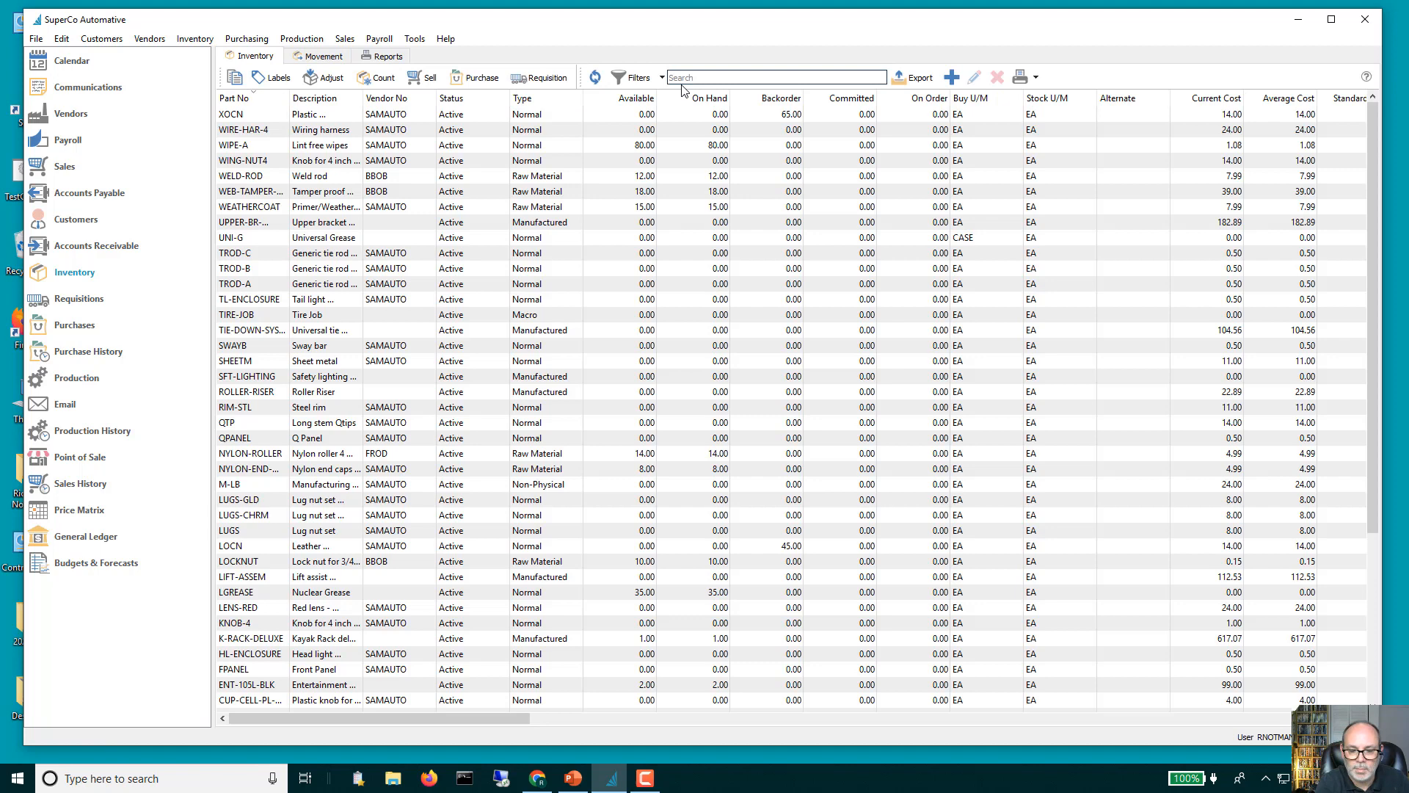
{"action": "left_click", "coordinate": [682, 83]}
{"action": "type", "text": "k-r"}
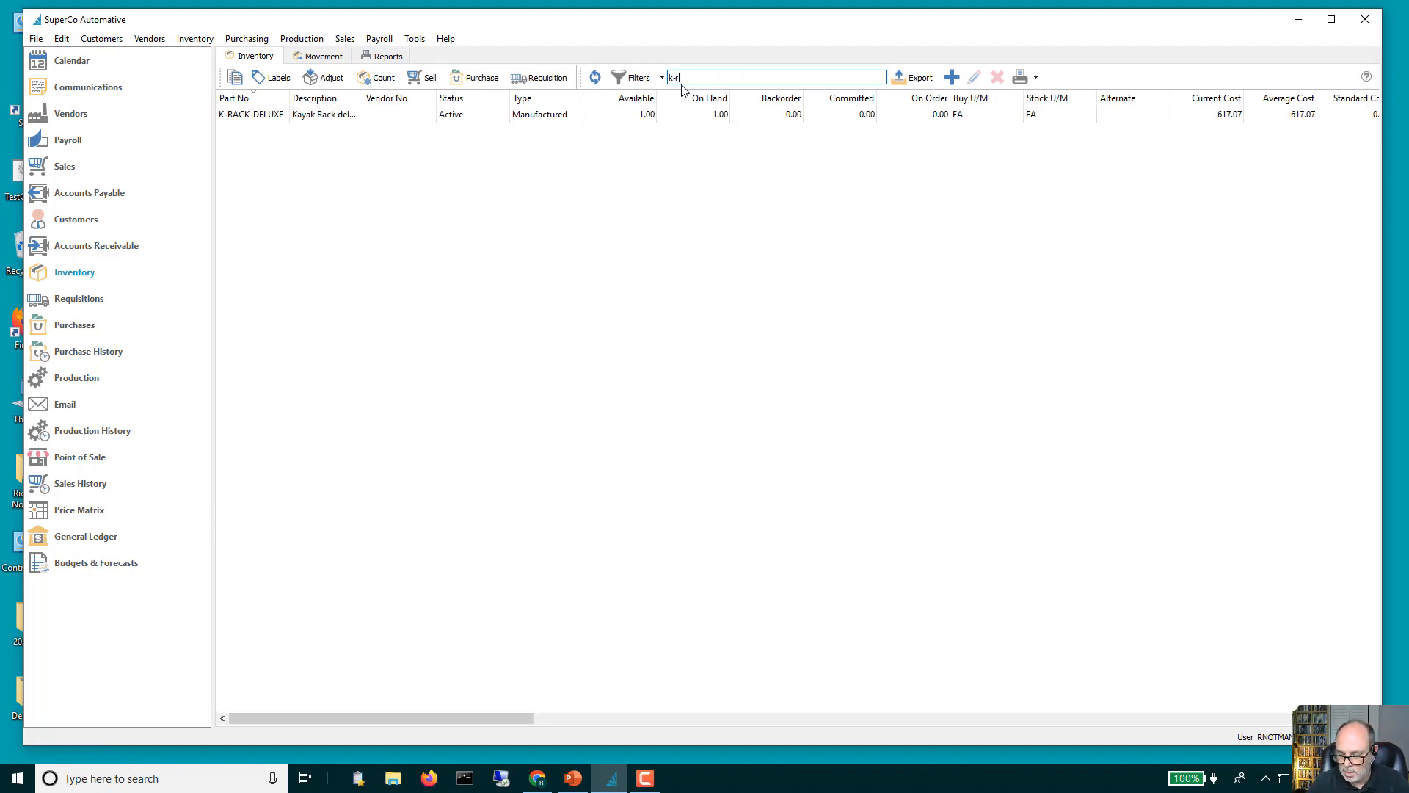
{"action": "left_click", "coordinate": [232, 114]}
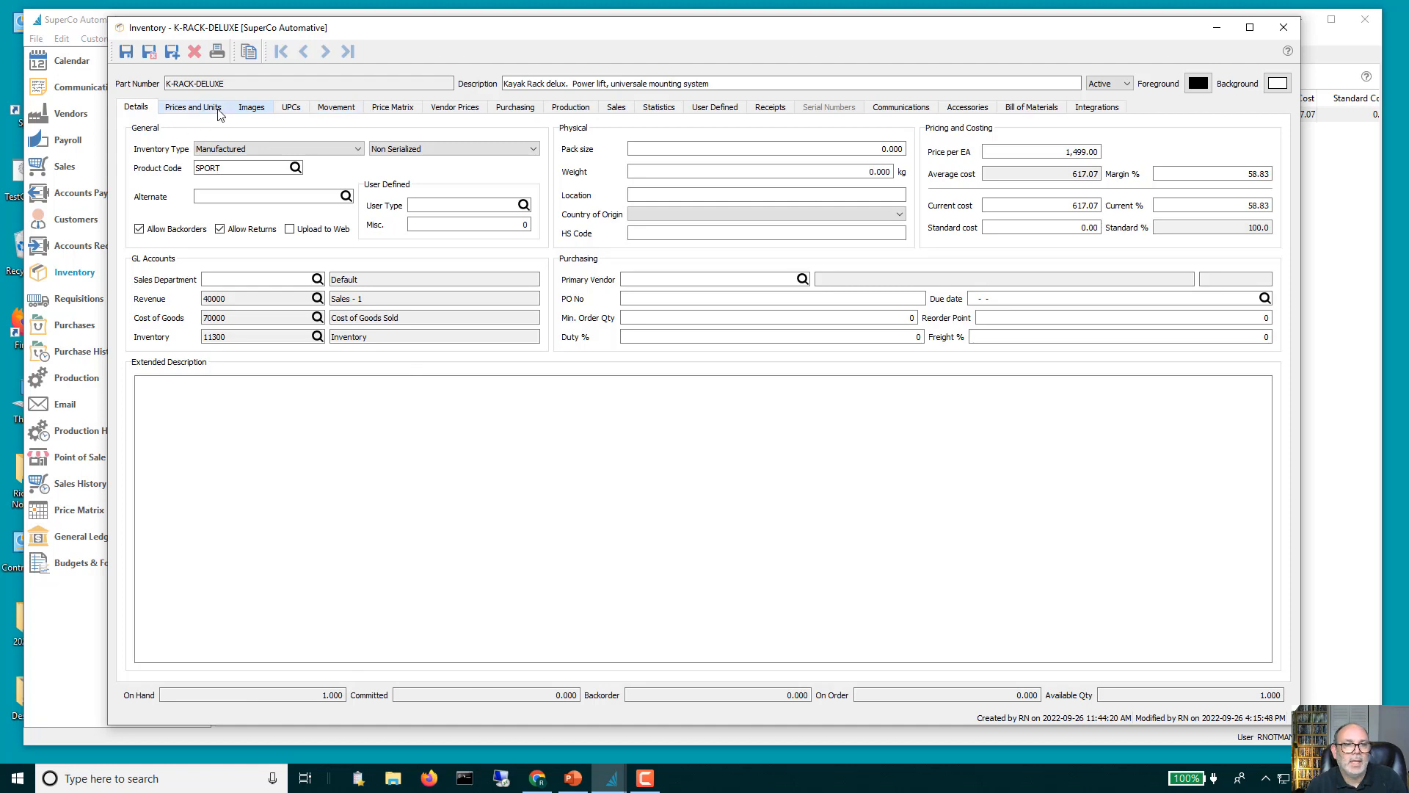
{"action": "left_click_drag", "start_coordinate": [521, 38], "coordinate": [541, 91]}
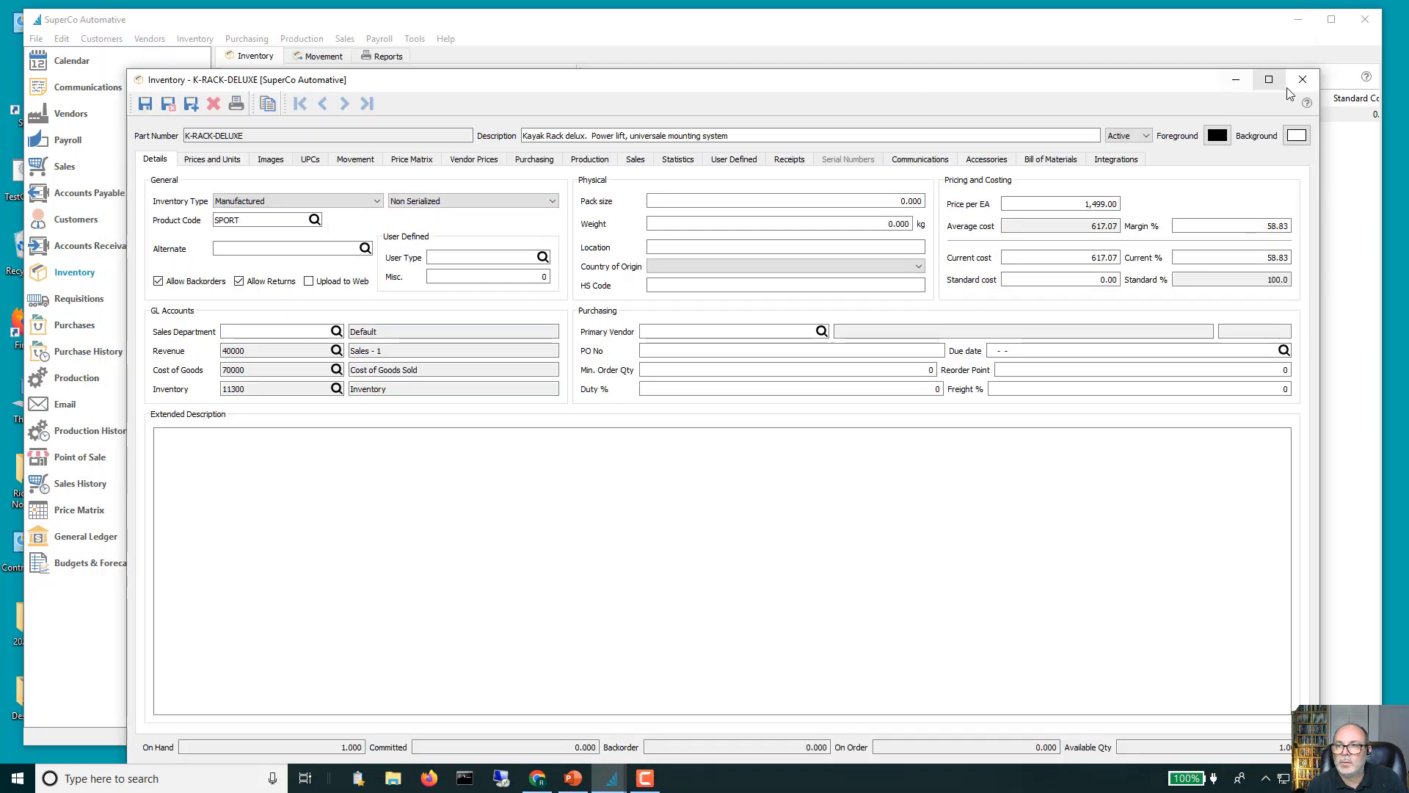
{"action": "left_click", "coordinate": [1303, 80]}
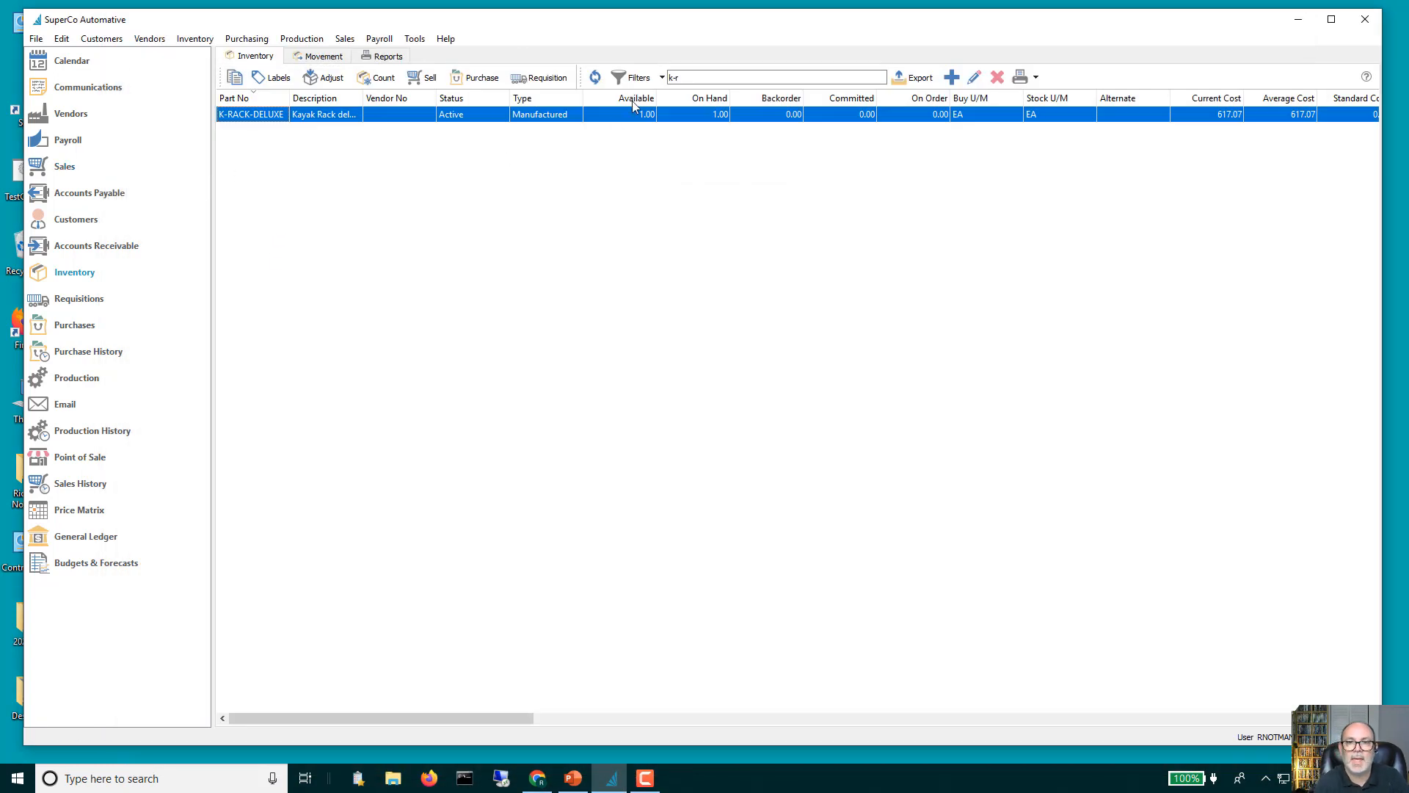
Clear the inventory search, open the 1 3/4 S-BOLT record to check its stock quantities, and close it.
{"action": "left_click", "coordinate": [710, 78]}
{"action": "key", "text": "BackSpace"}
{"action": "key", "text": "BackSpace"}
{"action": "key", "text": "BackSpace"}
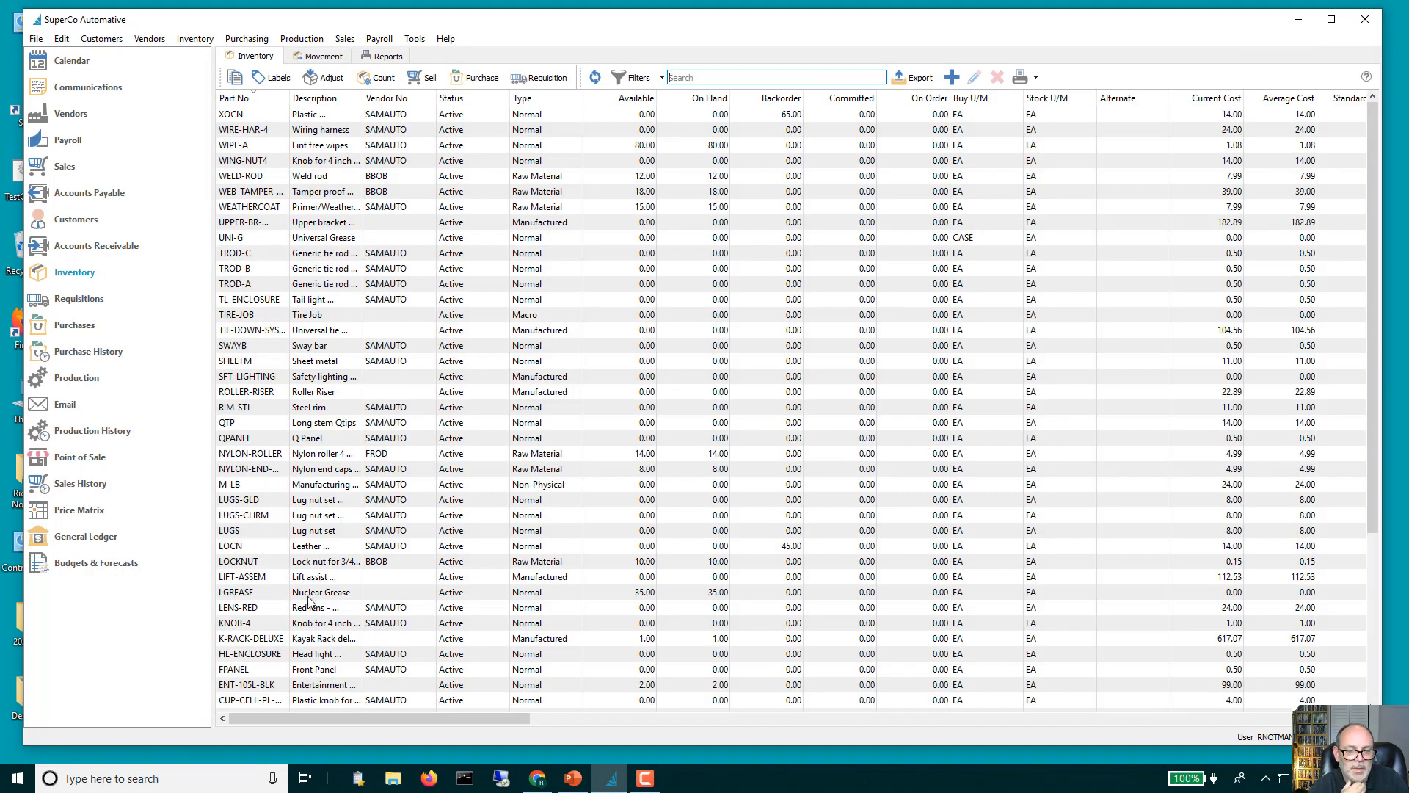
{"action": "scroll", "coordinate": [312, 598], "scroll_direction": "down", "scroll_amount": 5}
{"action": "double_click", "coordinate": [253, 690]}
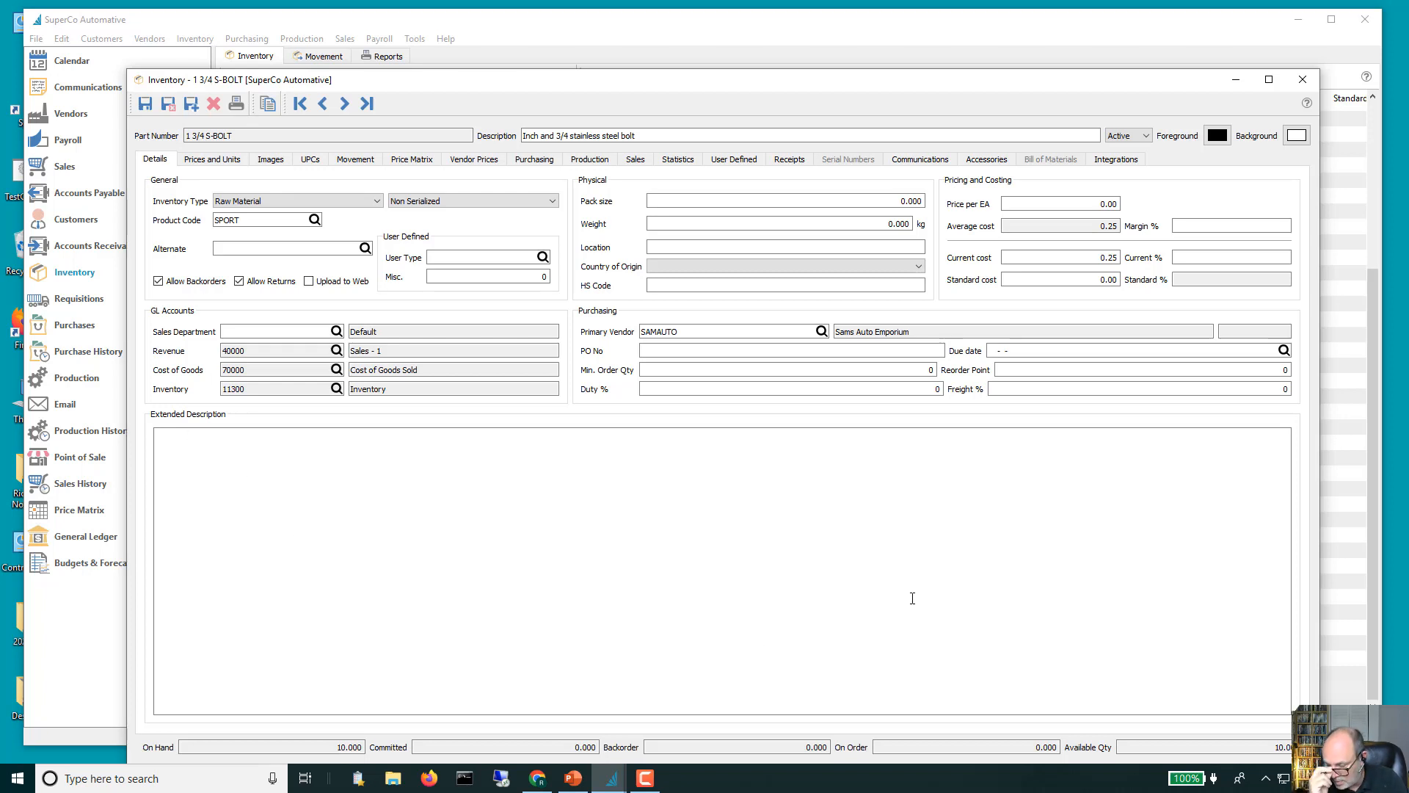
{"action": "left_click", "coordinate": [1302, 79]}
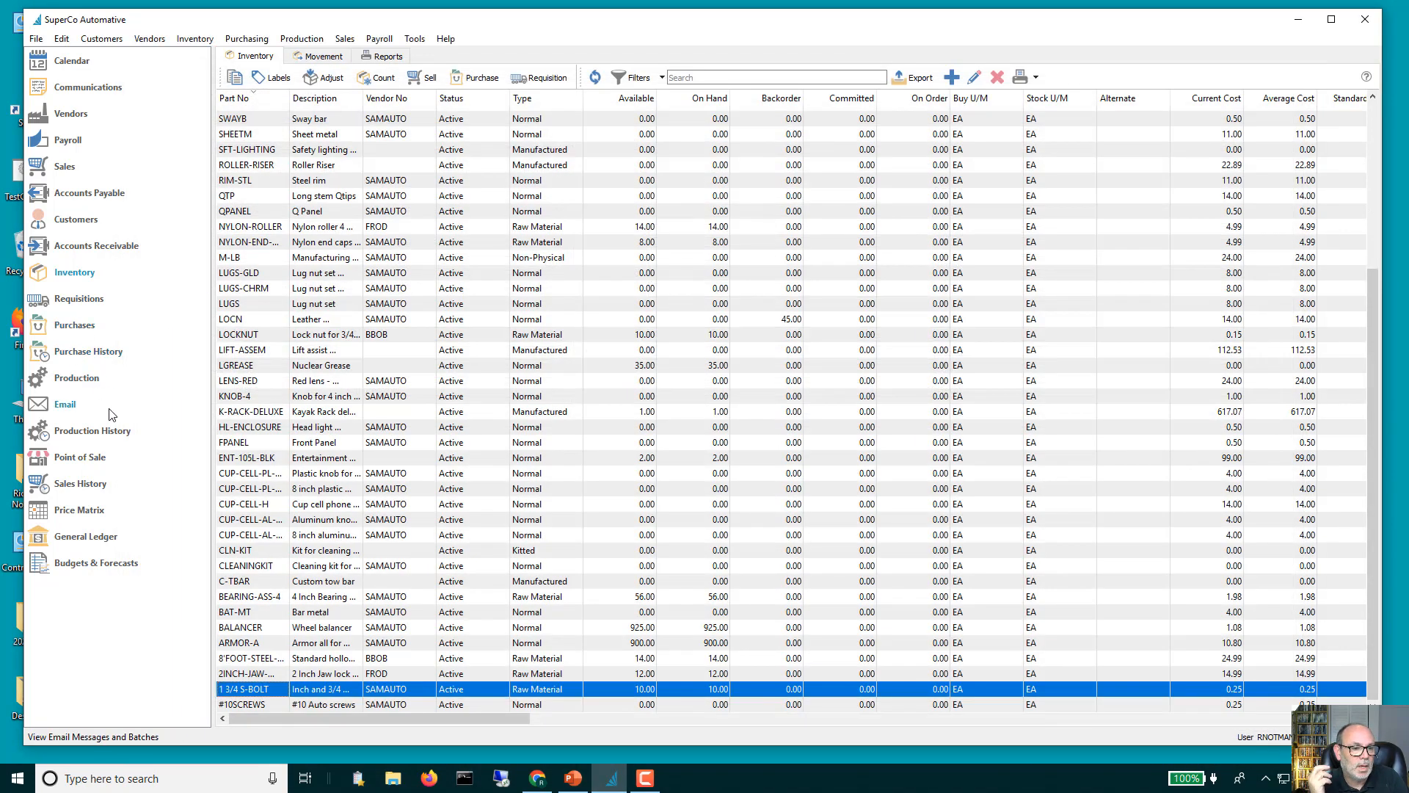
Open the K-RACK-DELUXE build in the production history, review its component list and communications, and close the record.
{"action": "left_click", "coordinate": [88, 431]}
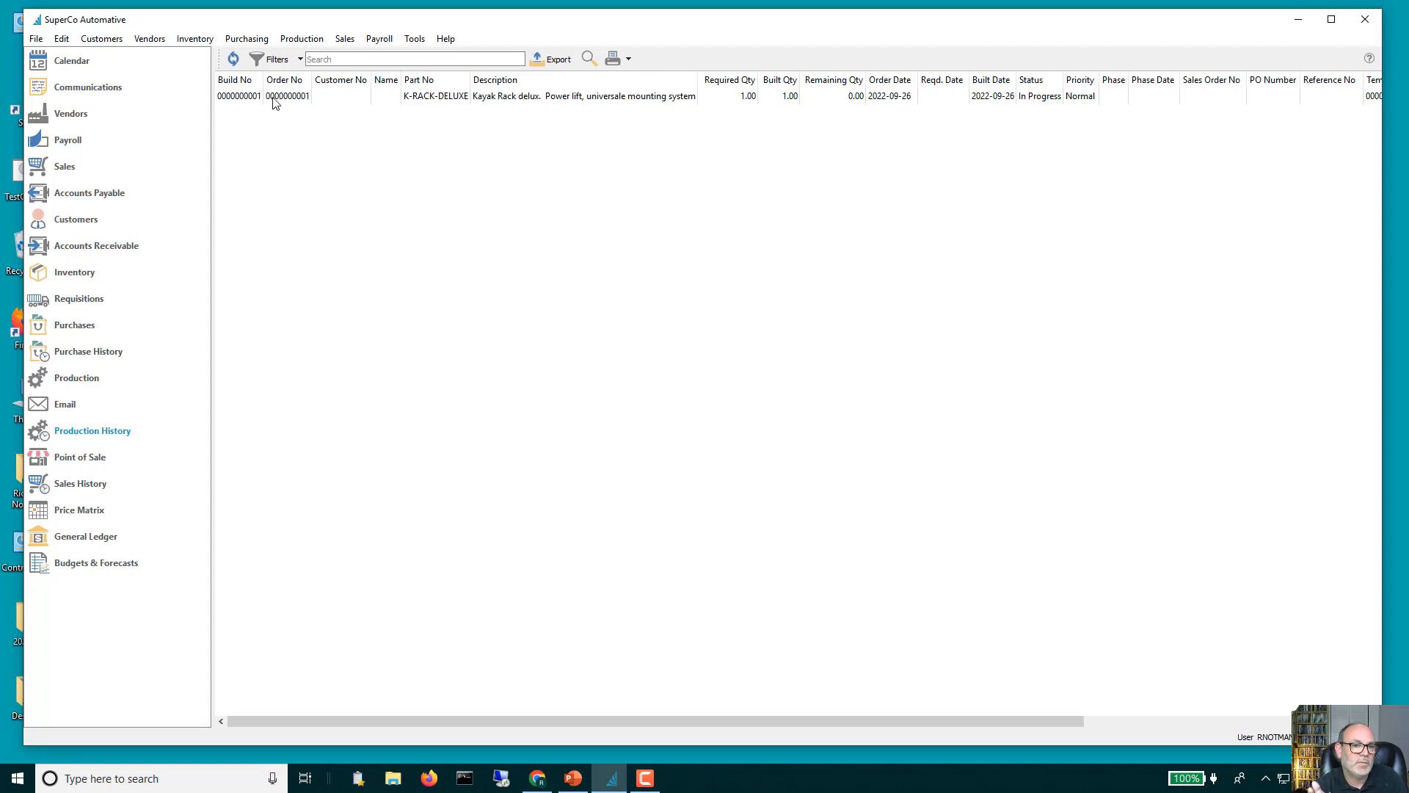
{"action": "double_click", "coordinate": [275, 103]}
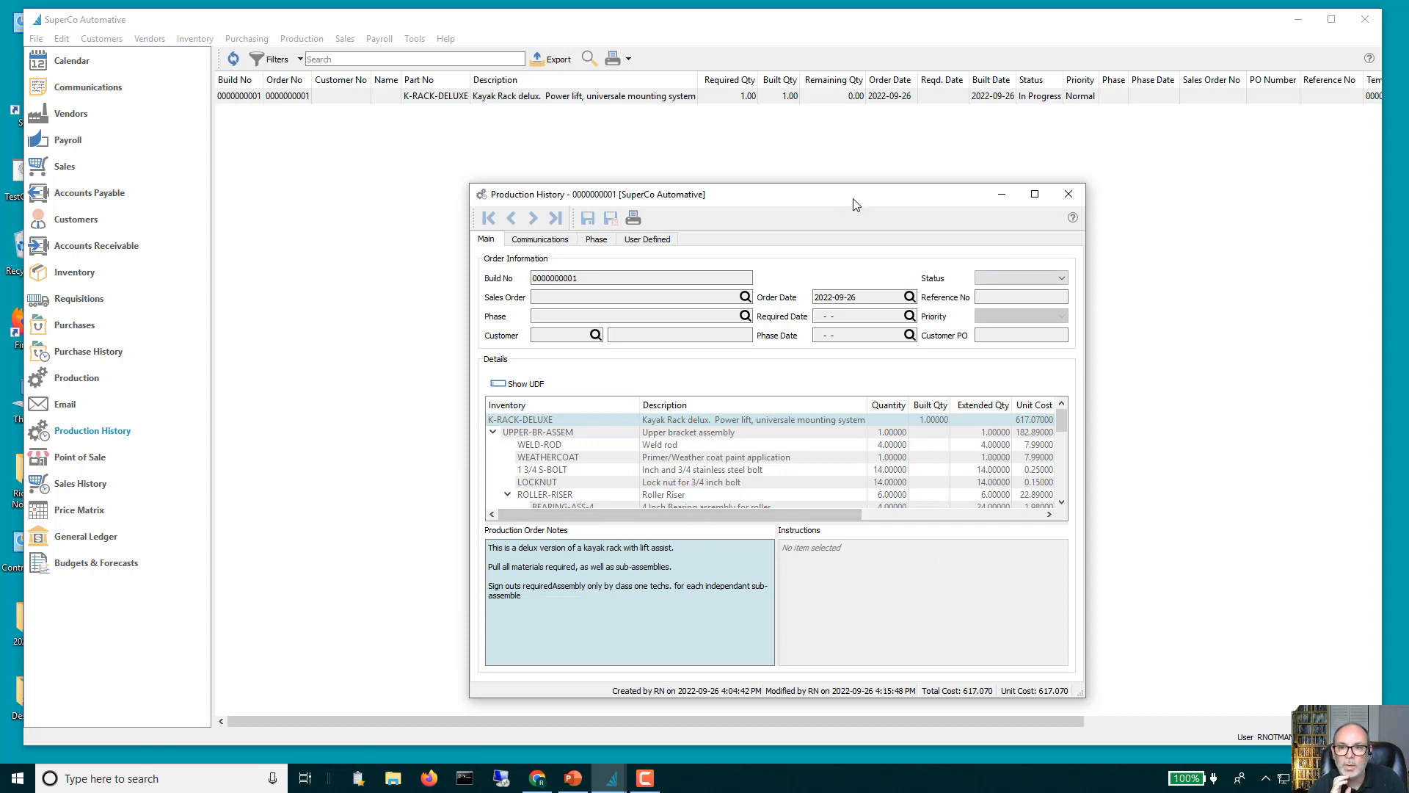
{"action": "left_click_drag", "start_coordinate": [819, 195], "coordinate": [657, 152]}
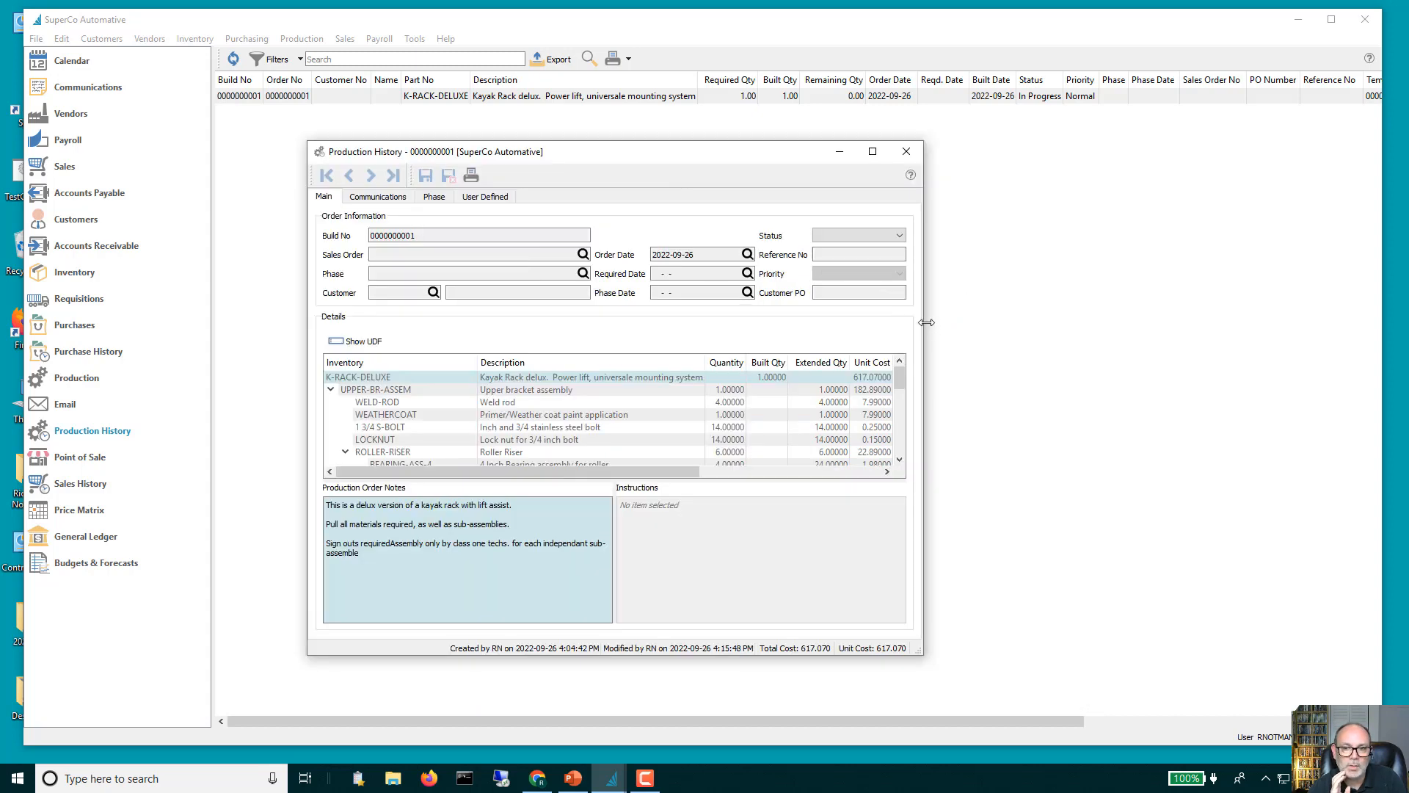
{"action": "left_click_drag", "start_coordinate": [926, 322], "coordinate": [1206, 328]}
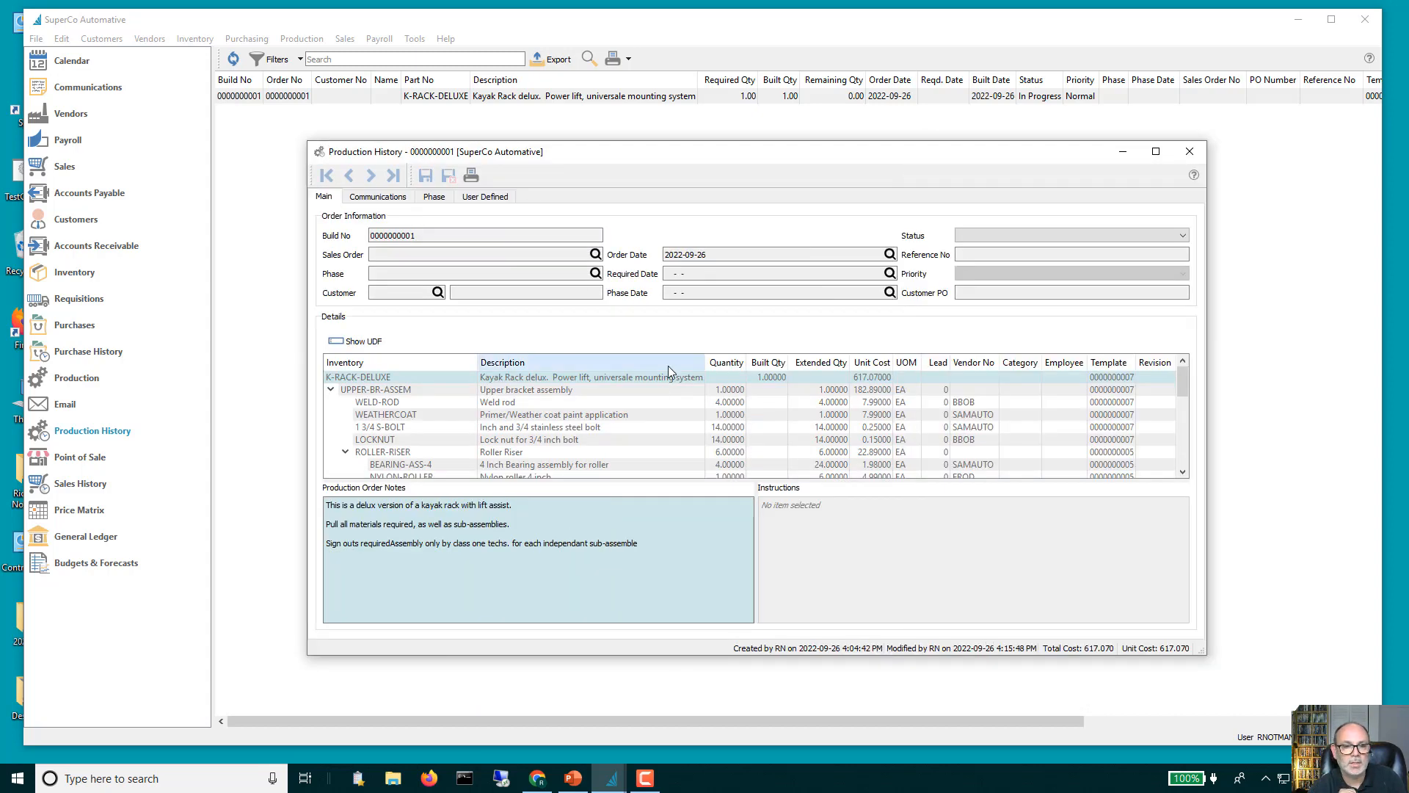
{"action": "scroll", "coordinate": [623, 428], "scroll_direction": "down", "scroll_amount": 8}
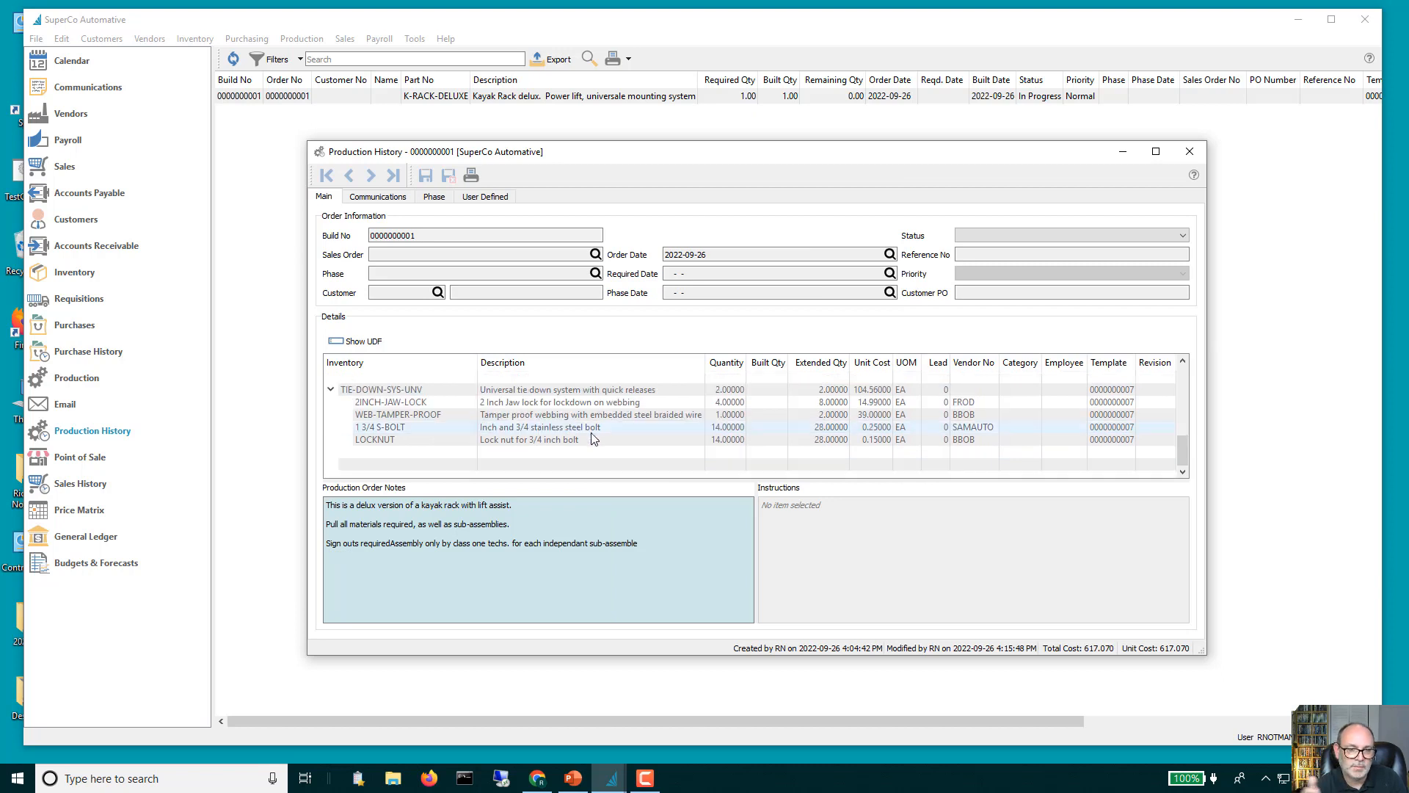
{"action": "scroll", "coordinate": [596, 440], "scroll_direction": "up", "scroll_amount": 8}
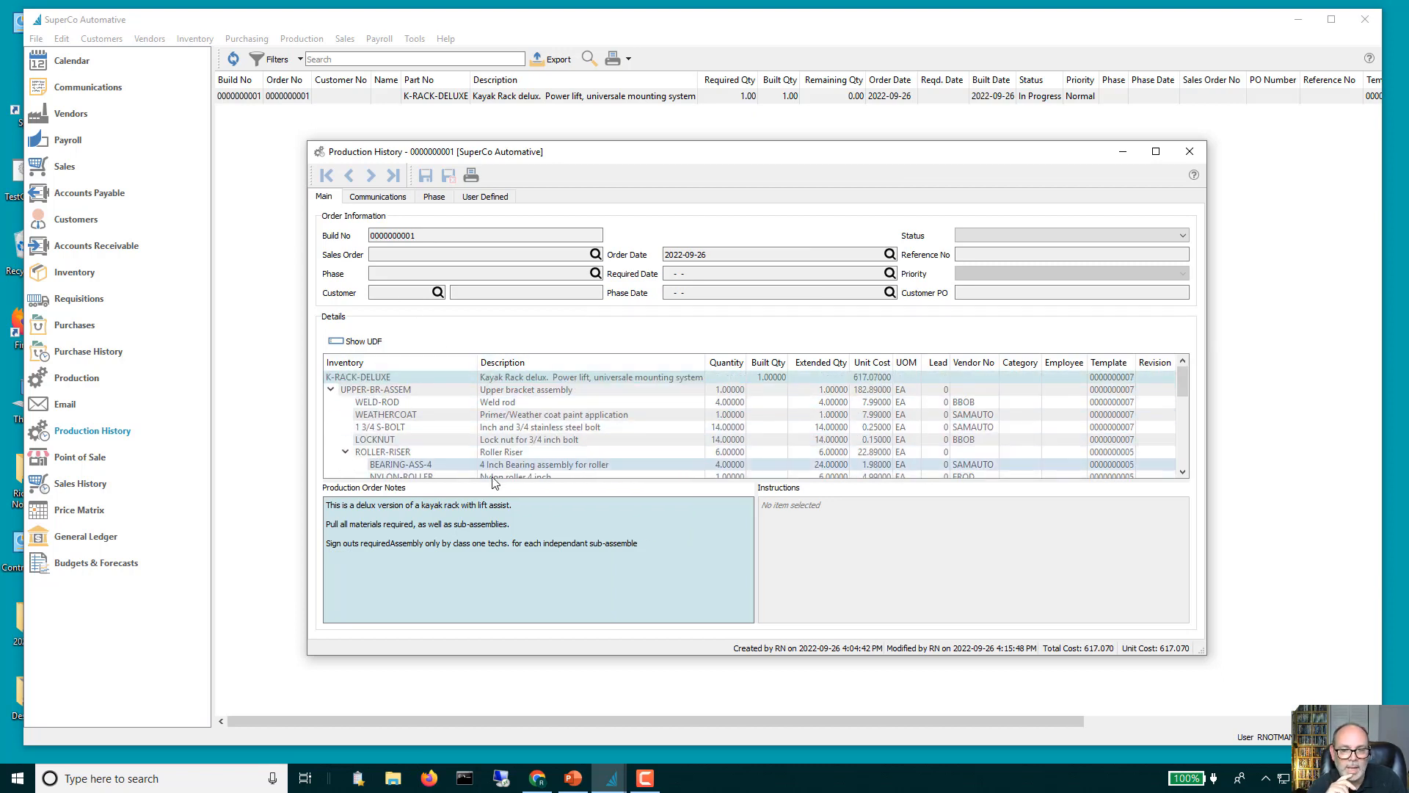
{"action": "left_click", "coordinate": [383, 198]}
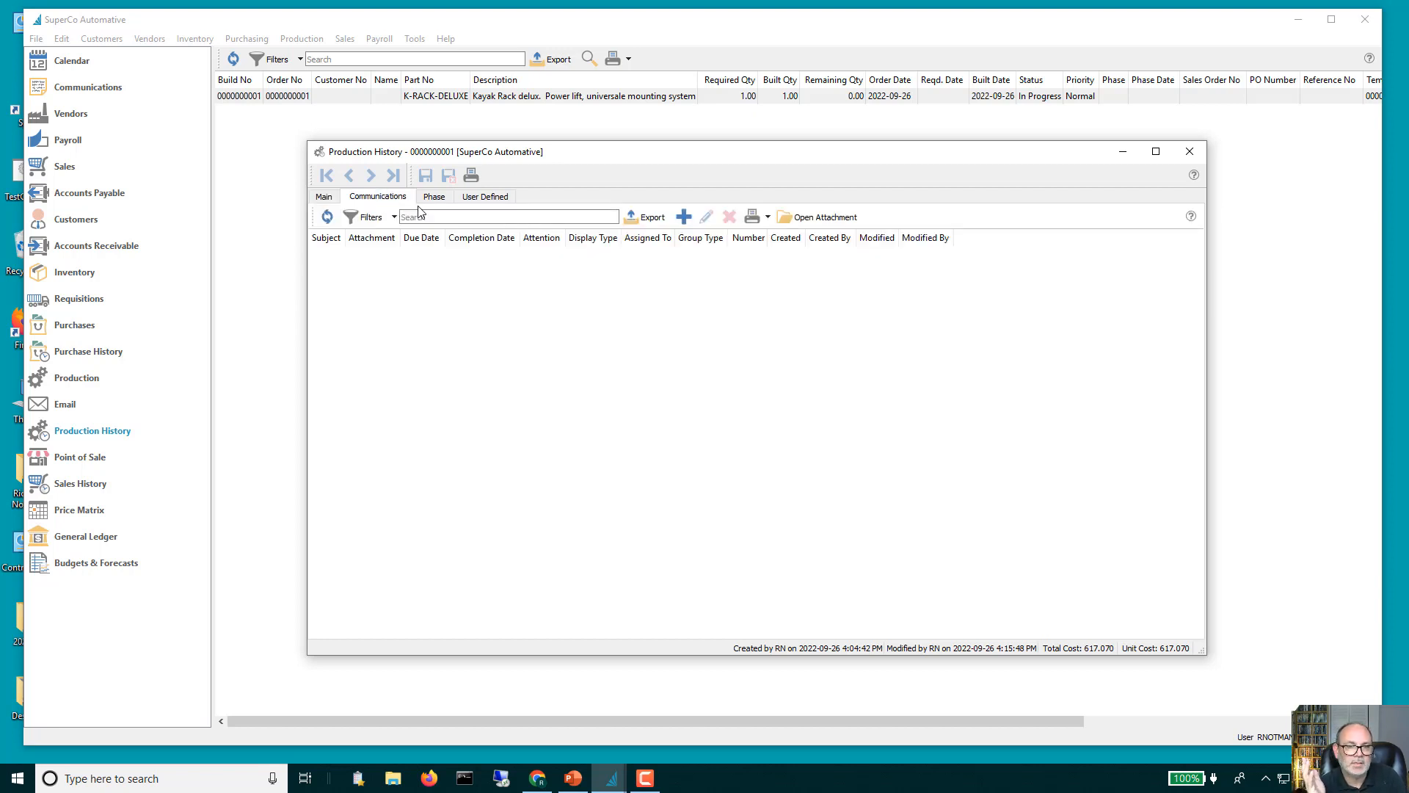
{"action": "left_click", "coordinate": [339, 197]}
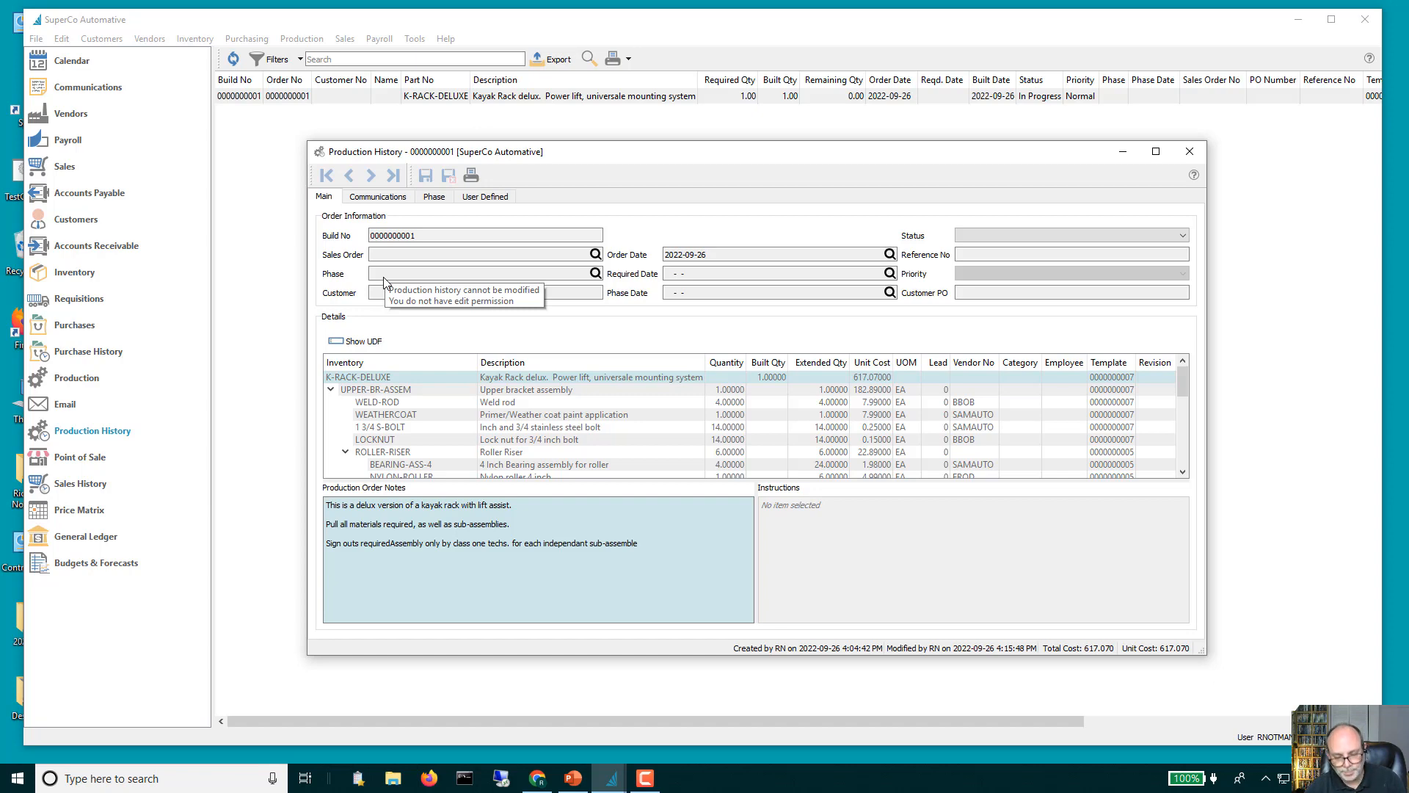
{"action": "left_click", "coordinate": [1189, 151]}
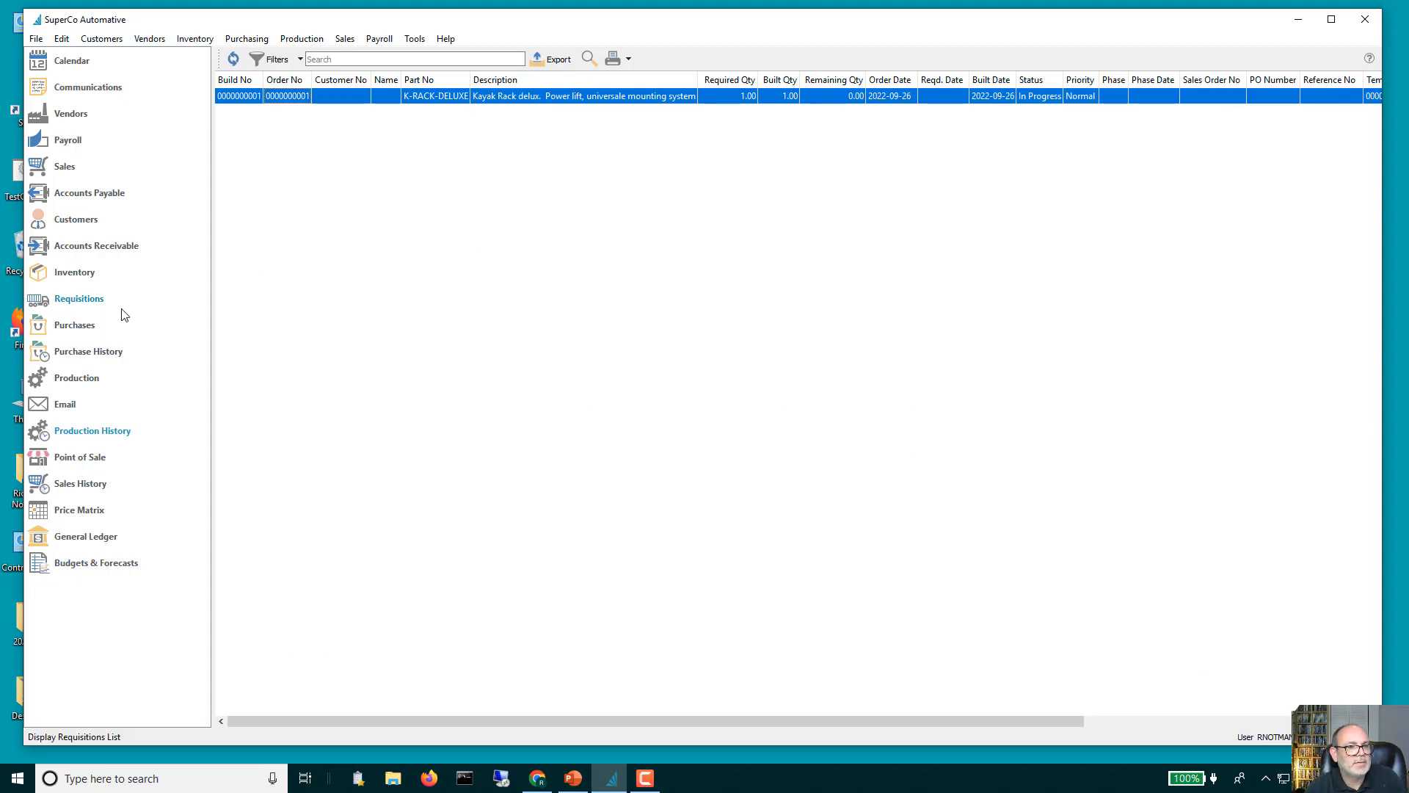
Start a new production order and choose K-RACK-DELUXE as the item to build.
{"action": "left_click", "coordinate": [77, 379]}
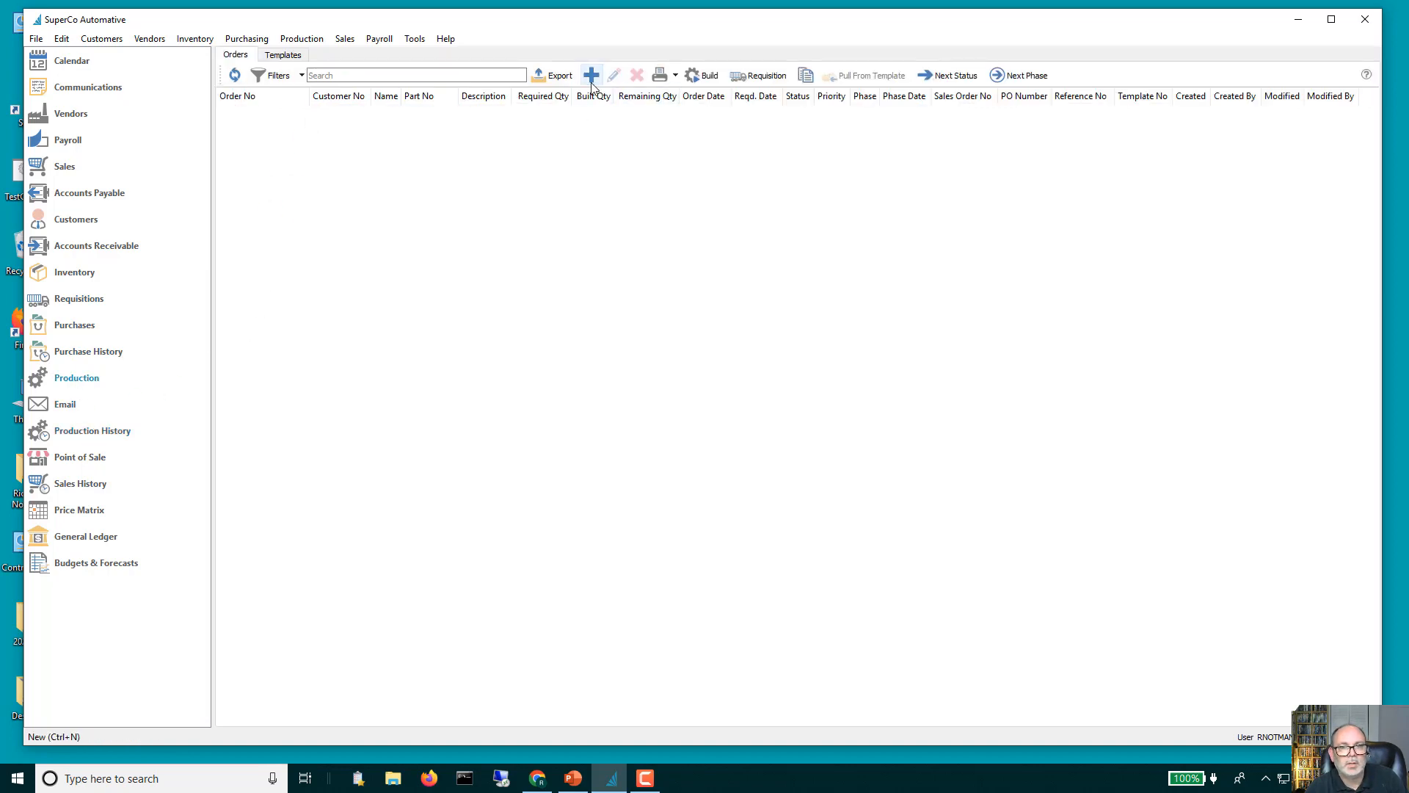
{"action": "left_click", "coordinate": [592, 78]}
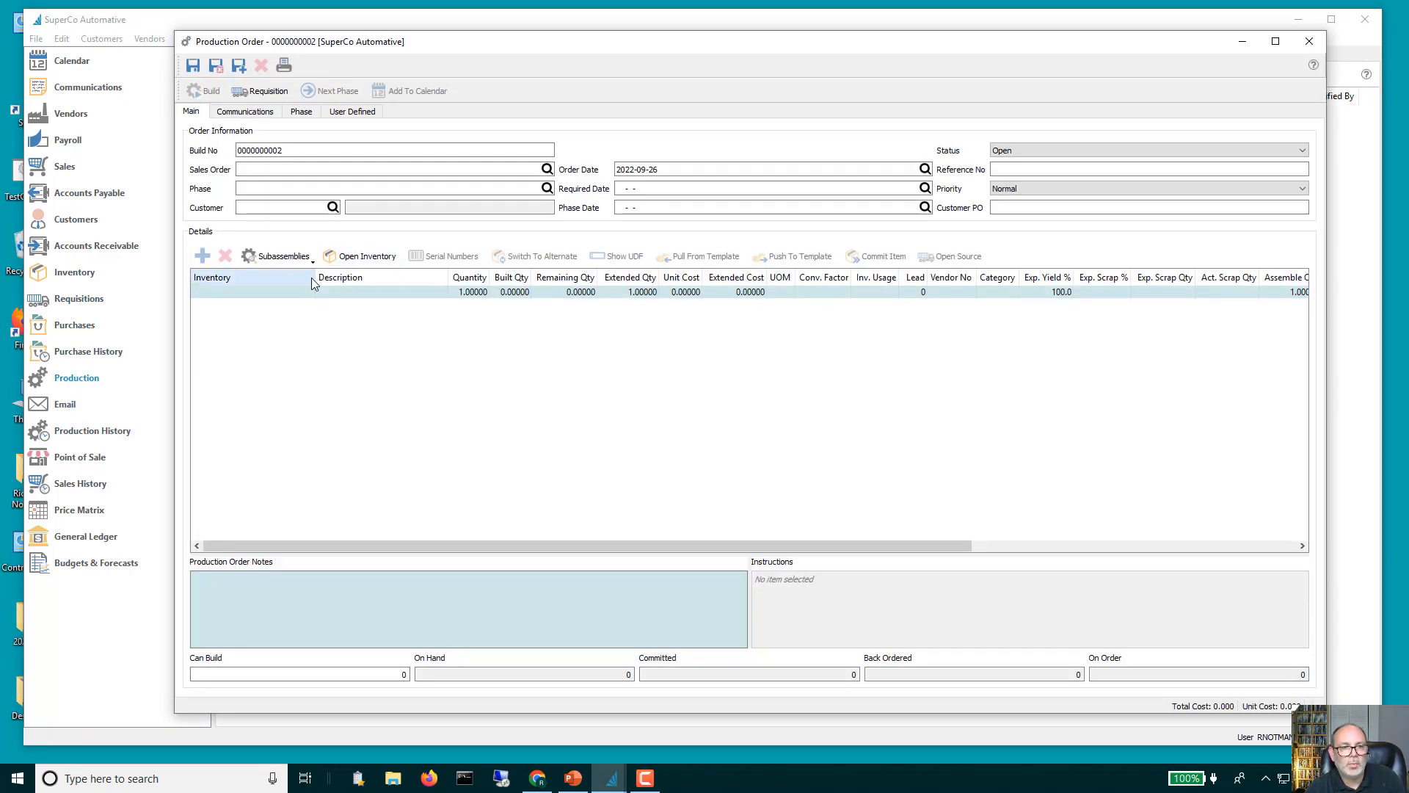
{"action": "left_click", "coordinate": [306, 291]}
{"action": "left_click", "coordinate": [309, 291]}
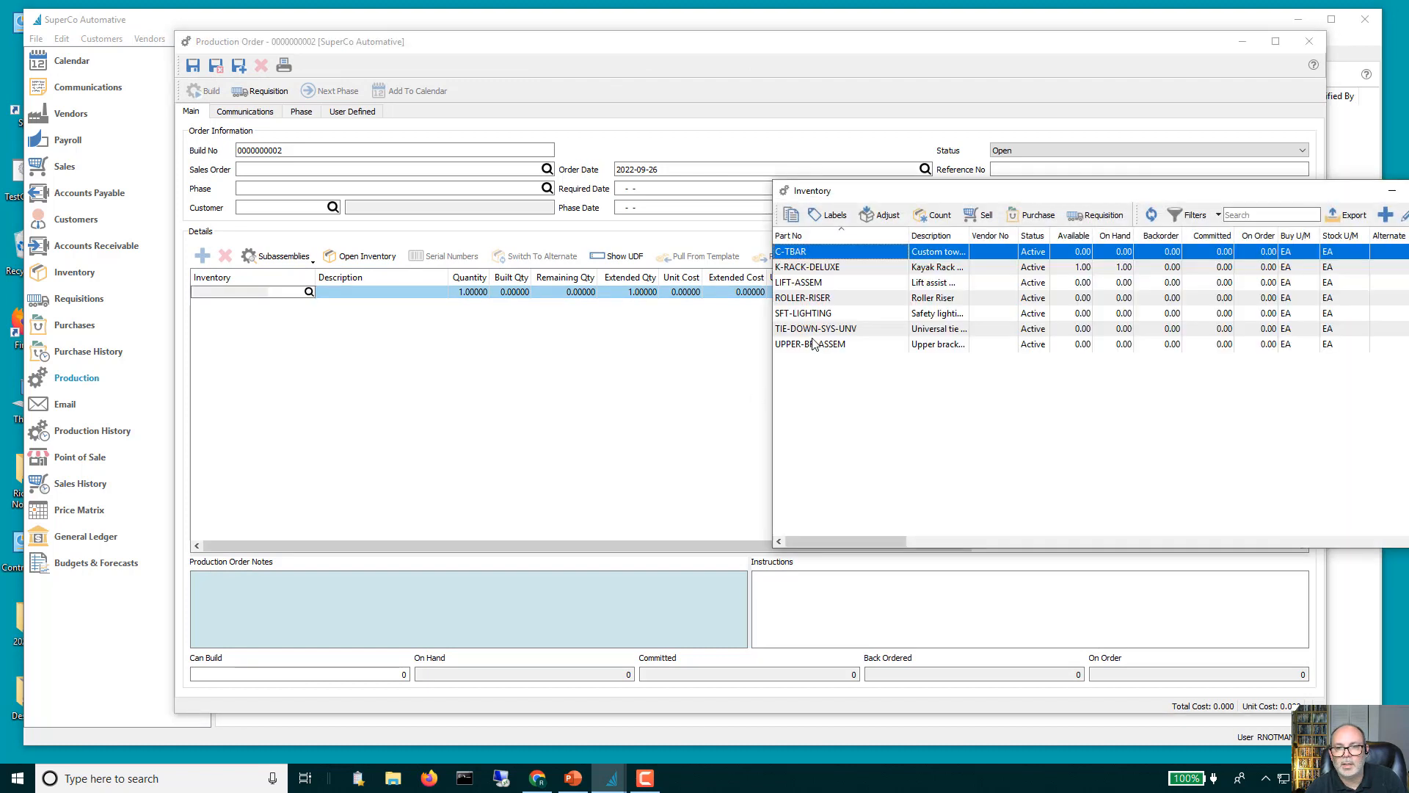
{"action": "left_click", "coordinate": [797, 269]}
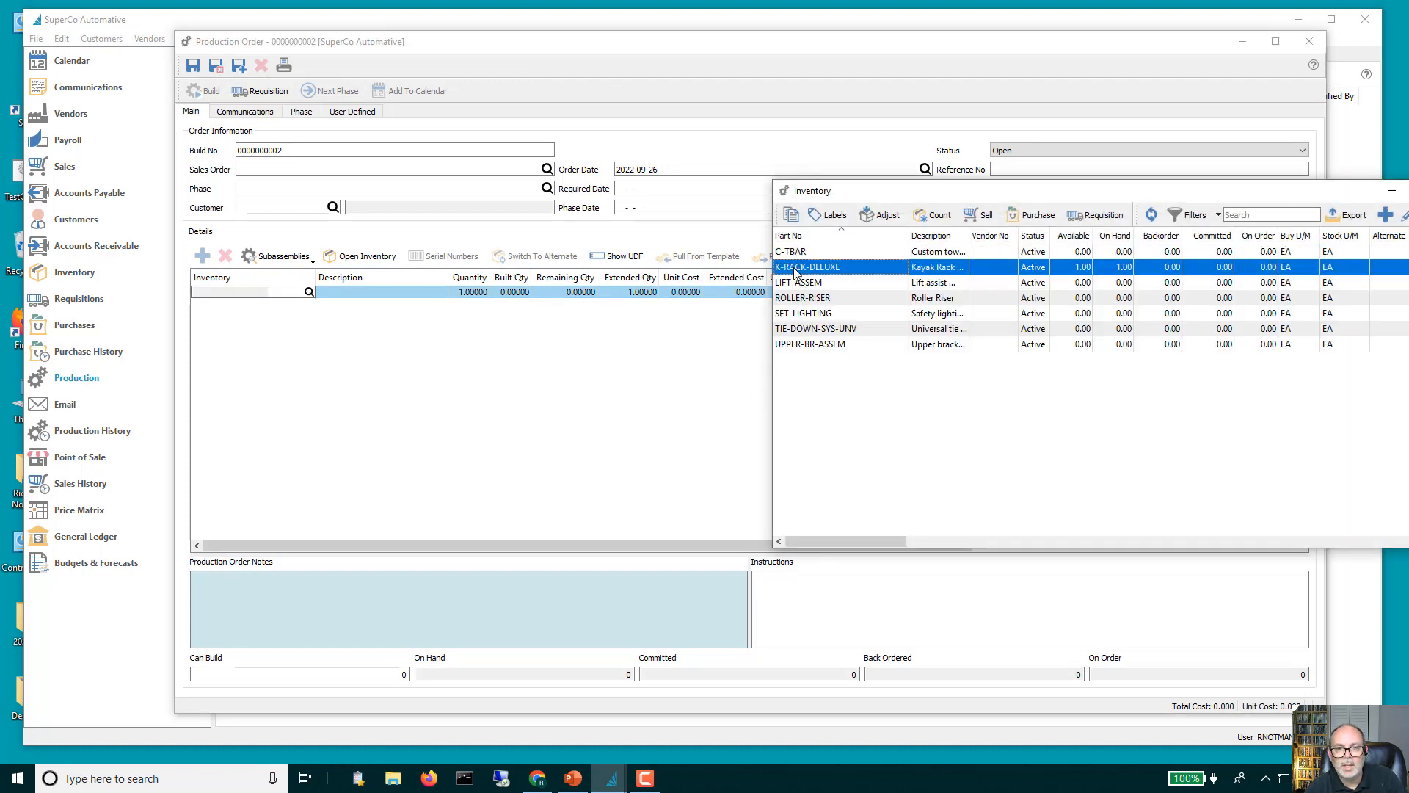
{"action": "double_click", "coordinate": [797, 270]}
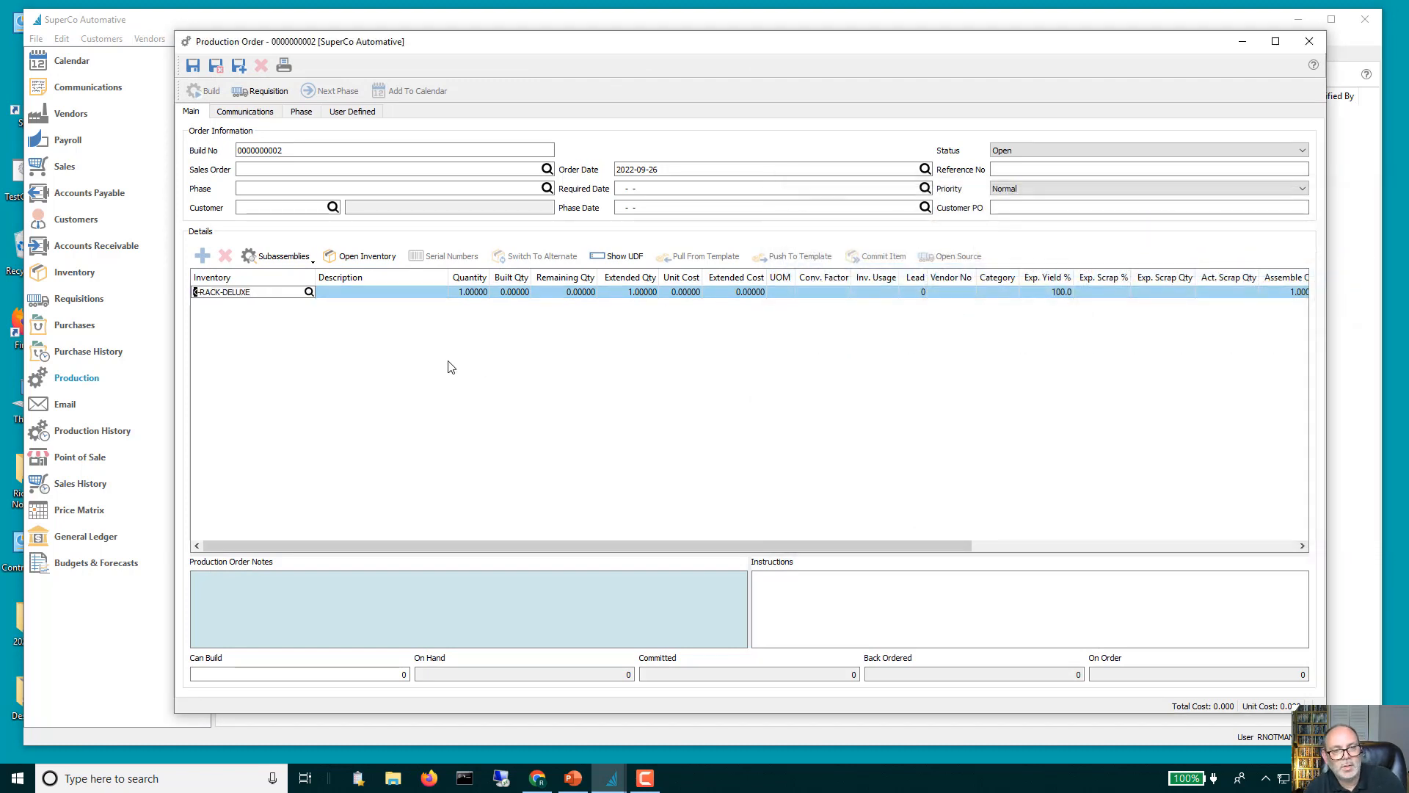
Expand the UPPER-BR-ASSEM, LIFT-ASSEM and TIE-DOWN-SYS-UNV subassemblies to check component availability, and close the production order without saving.
{"action": "left_click", "coordinate": [197, 309]}
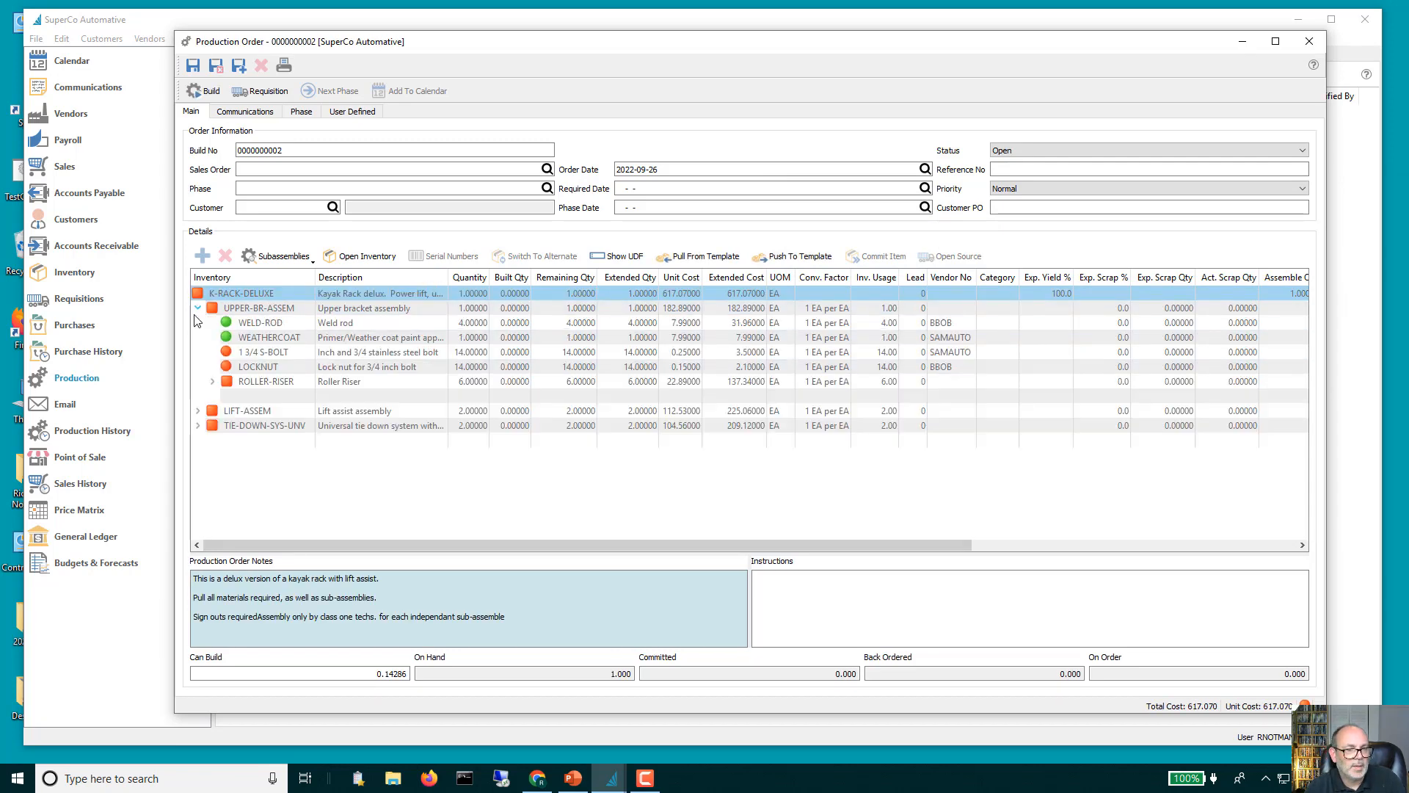
{"action": "left_click", "coordinate": [197, 411]}
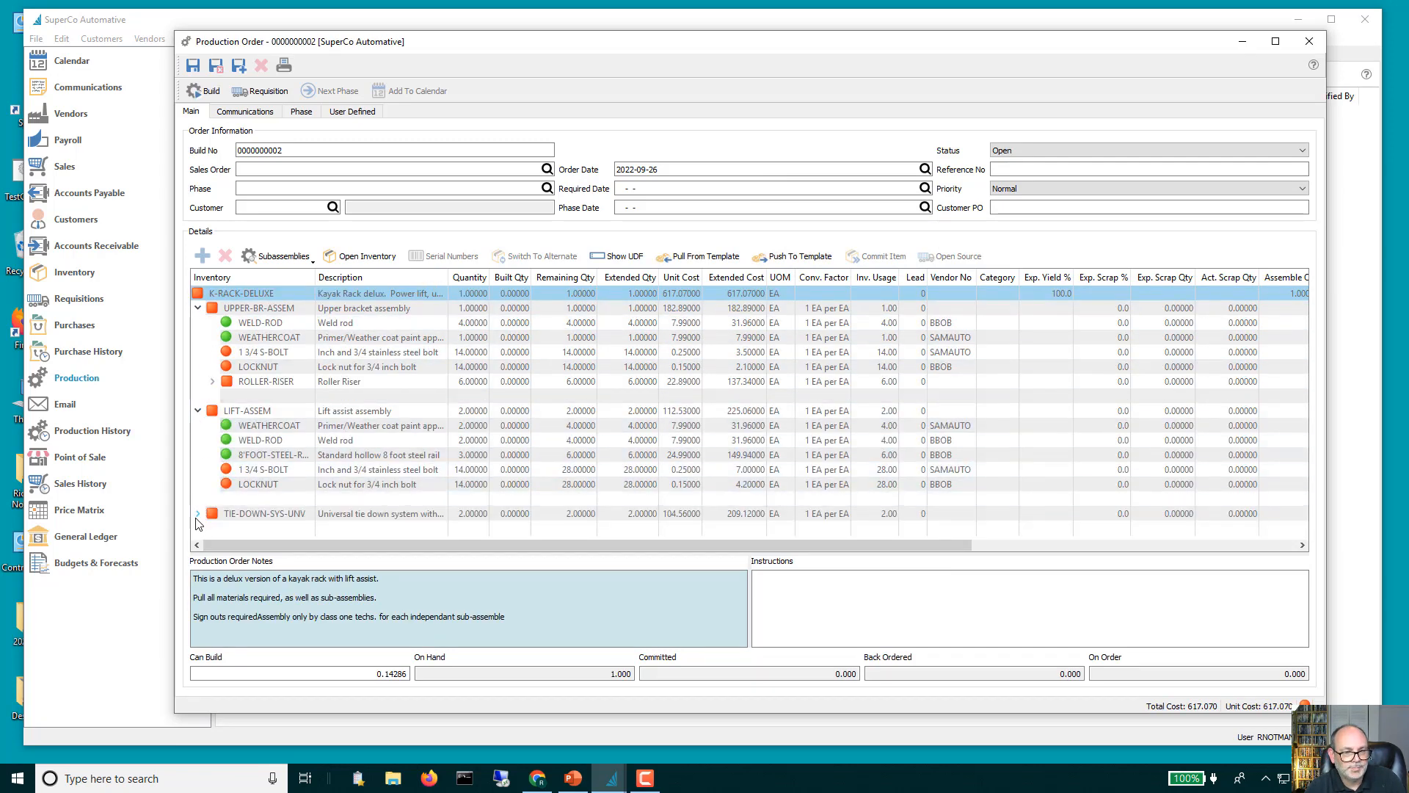
{"action": "left_click", "coordinate": [198, 513]}
{"action": "scroll", "coordinate": [283, 442], "scroll_direction": "down", "scroll_amount": 1}
{"action": "scroll", "coordinate": [293, 447], "scroll_direction": "up", "scroll_amount": 1}
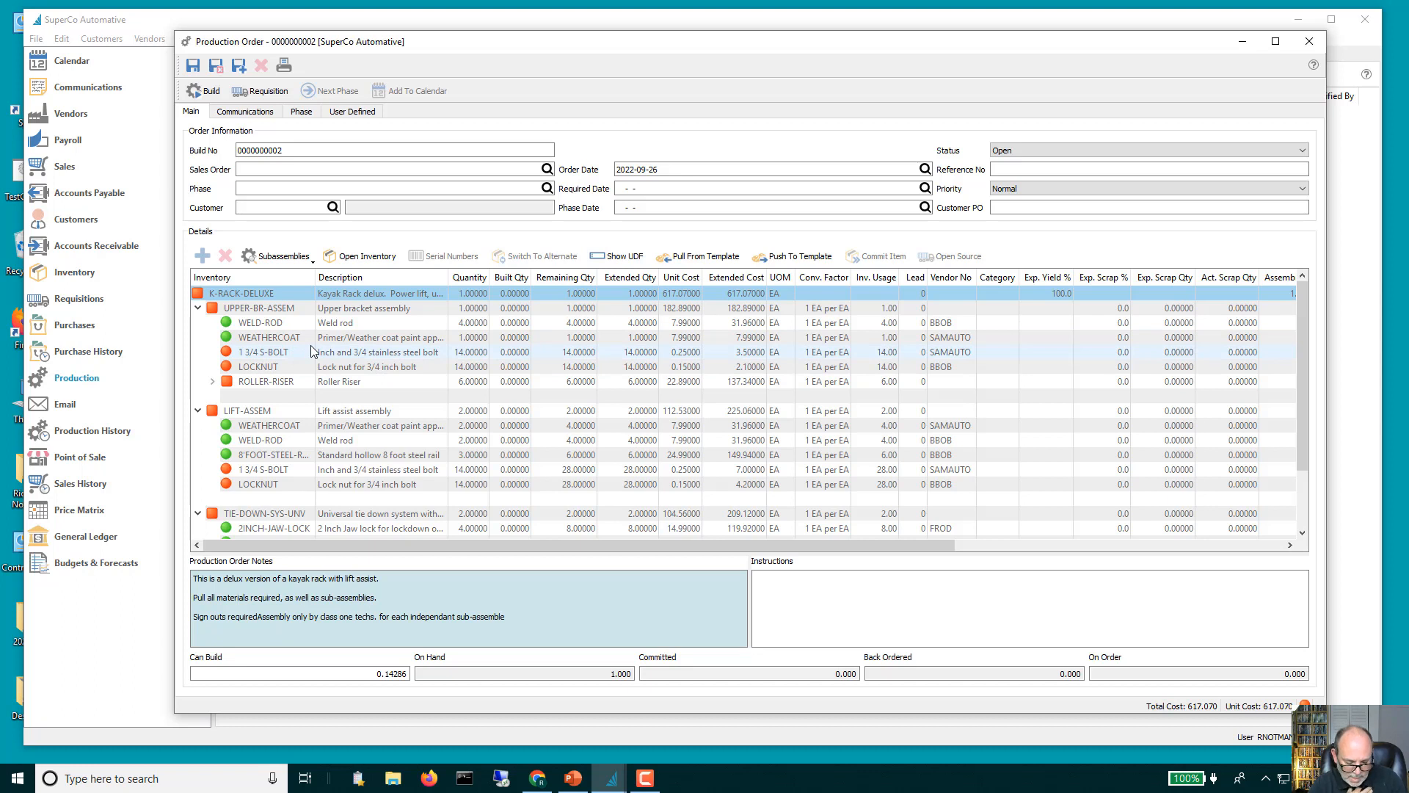
{"action": "mouse_move", "coordinate": [310, 348]}
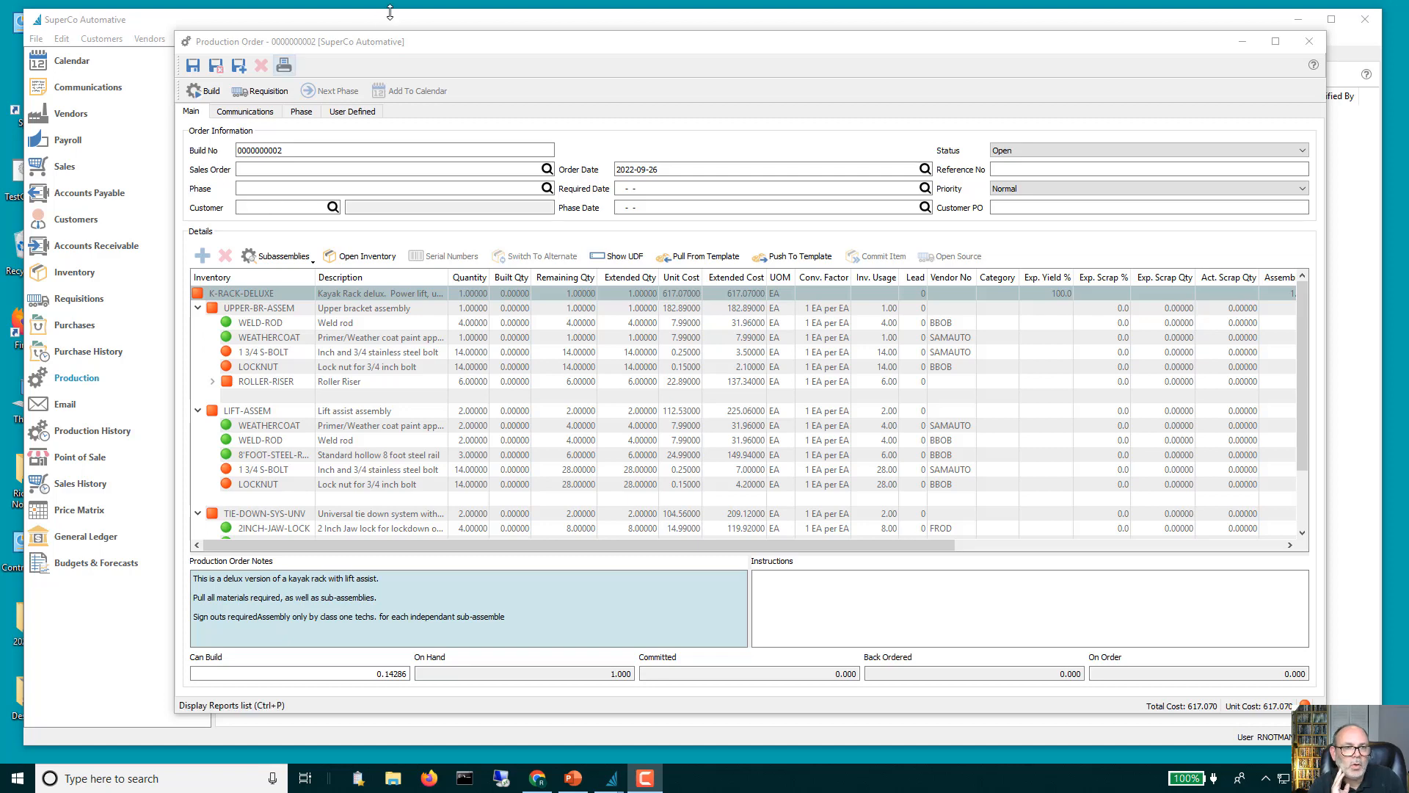
{"action": "left_click", "coordinate": [1309, 41]}
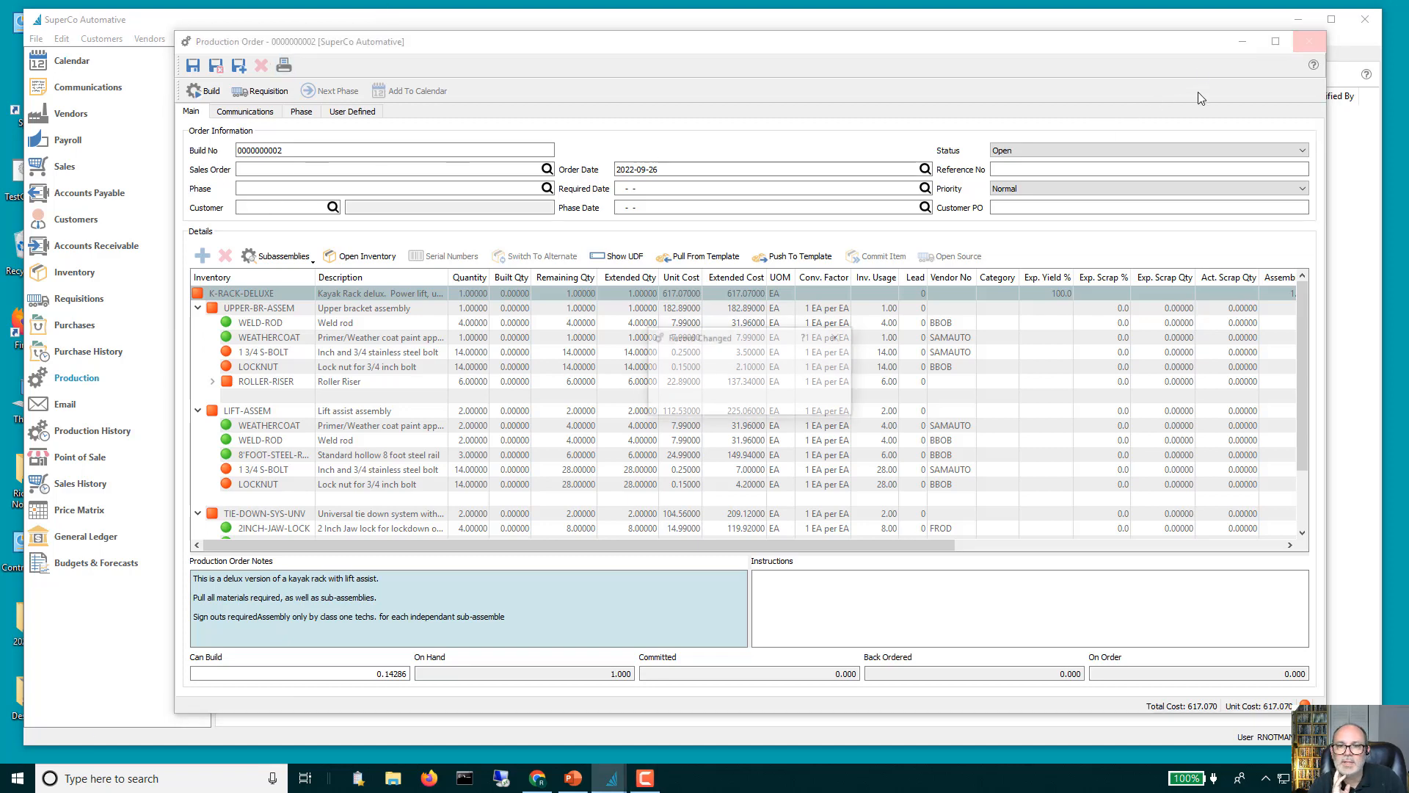
{"action": "left_click", "coordinate": [753, 397]}
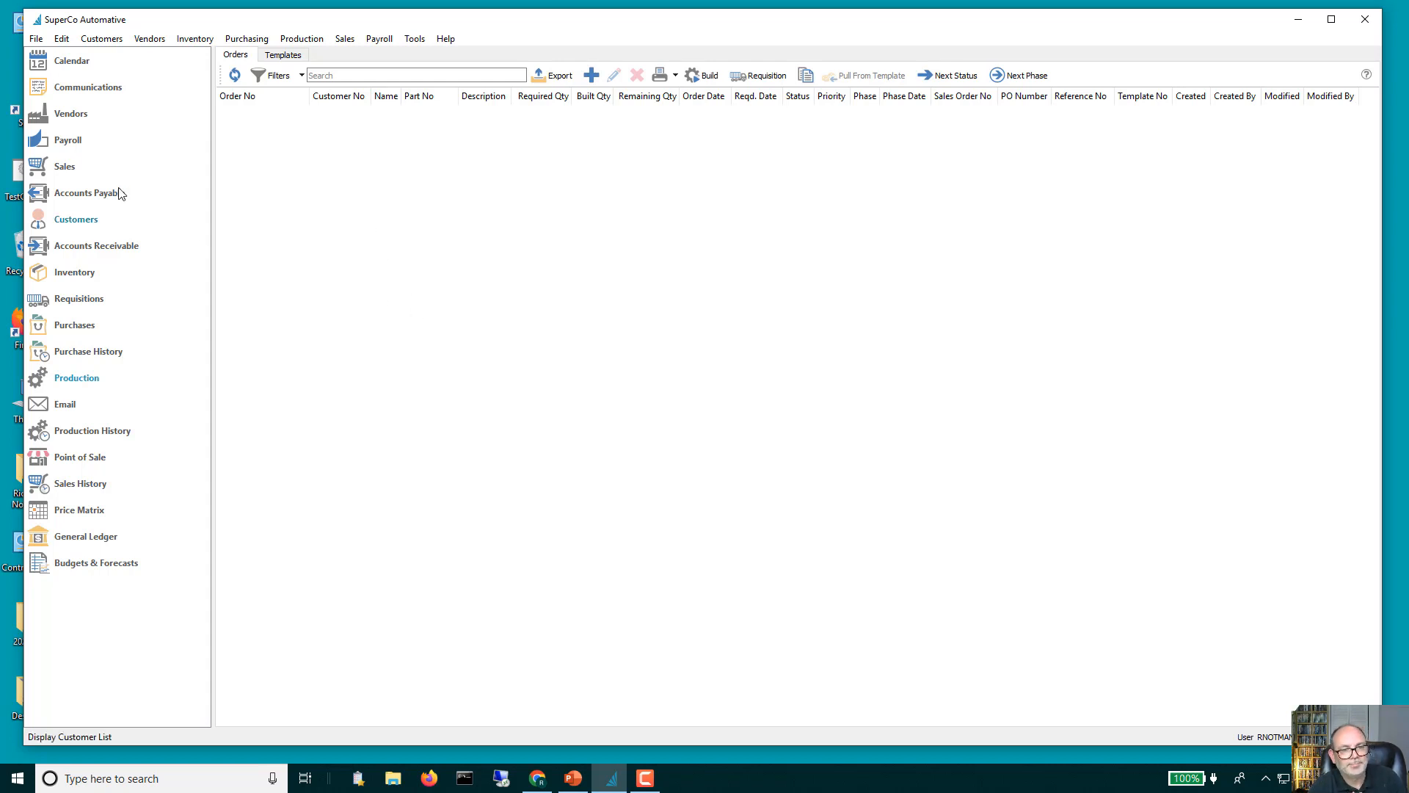
Create a new sales order for the customer Car Zone and dismiss the customer note.
{"action": "left_click", "coordinate": [65, 167]}
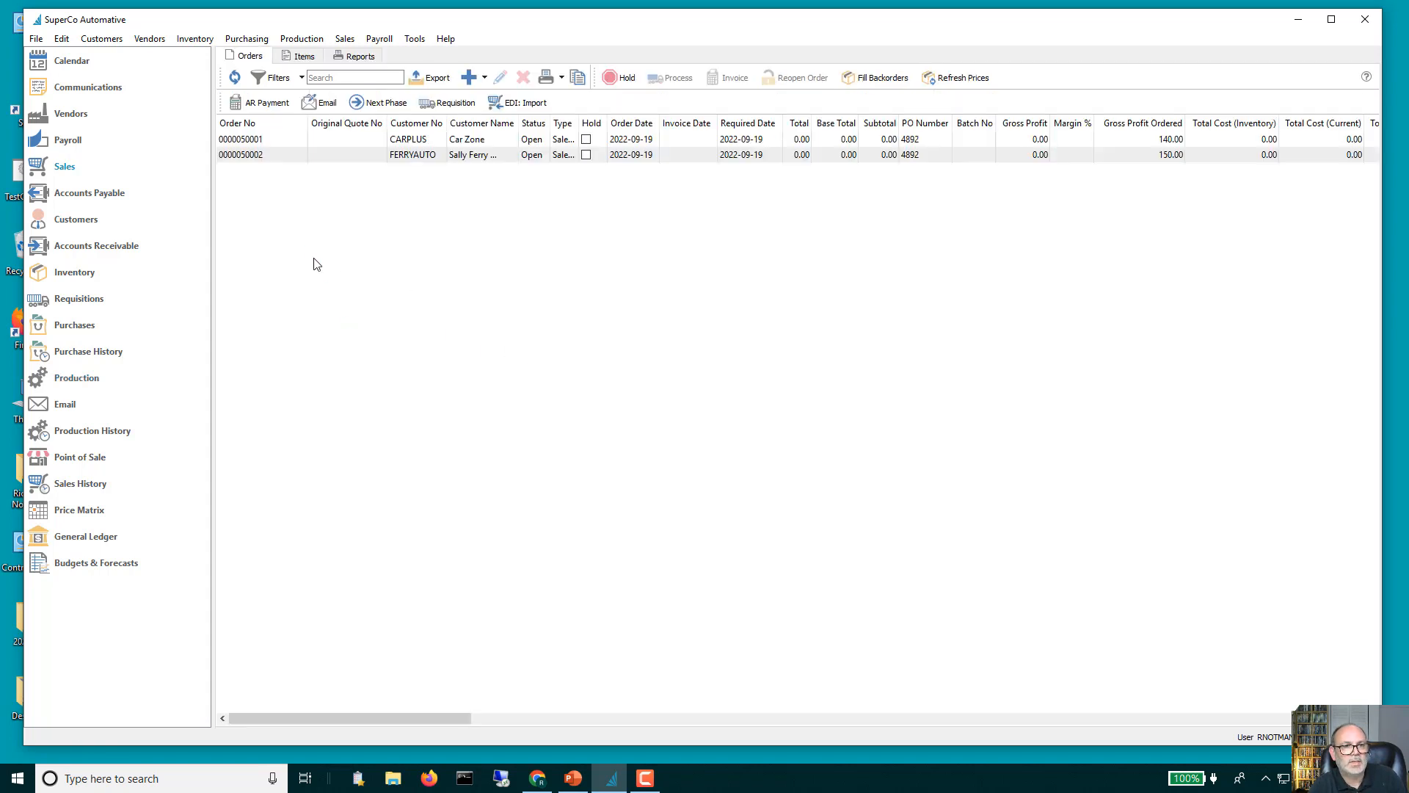
{"action": "left_click", "coordinate": [468, 78]}
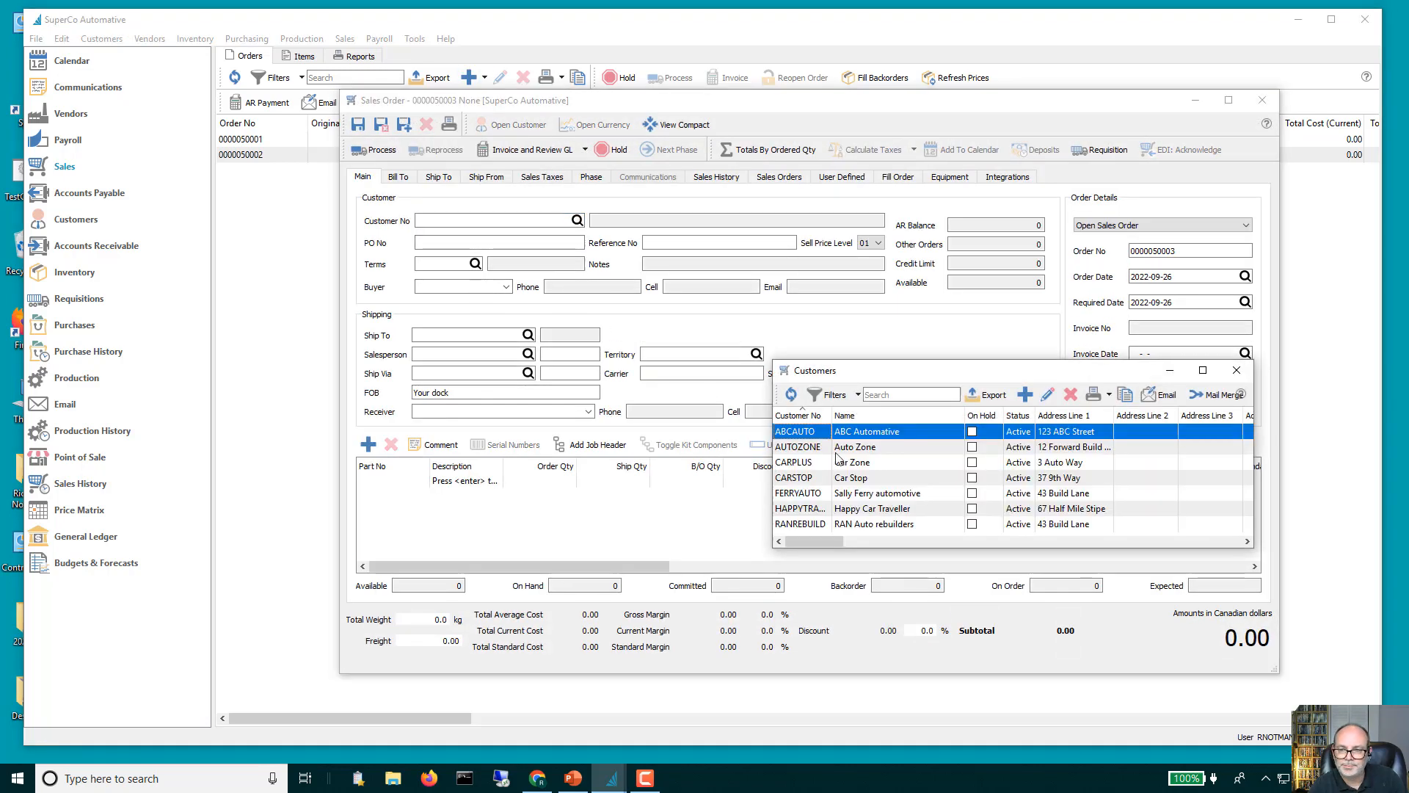
{"action": "double_click", "coordinate": [812, 463]}
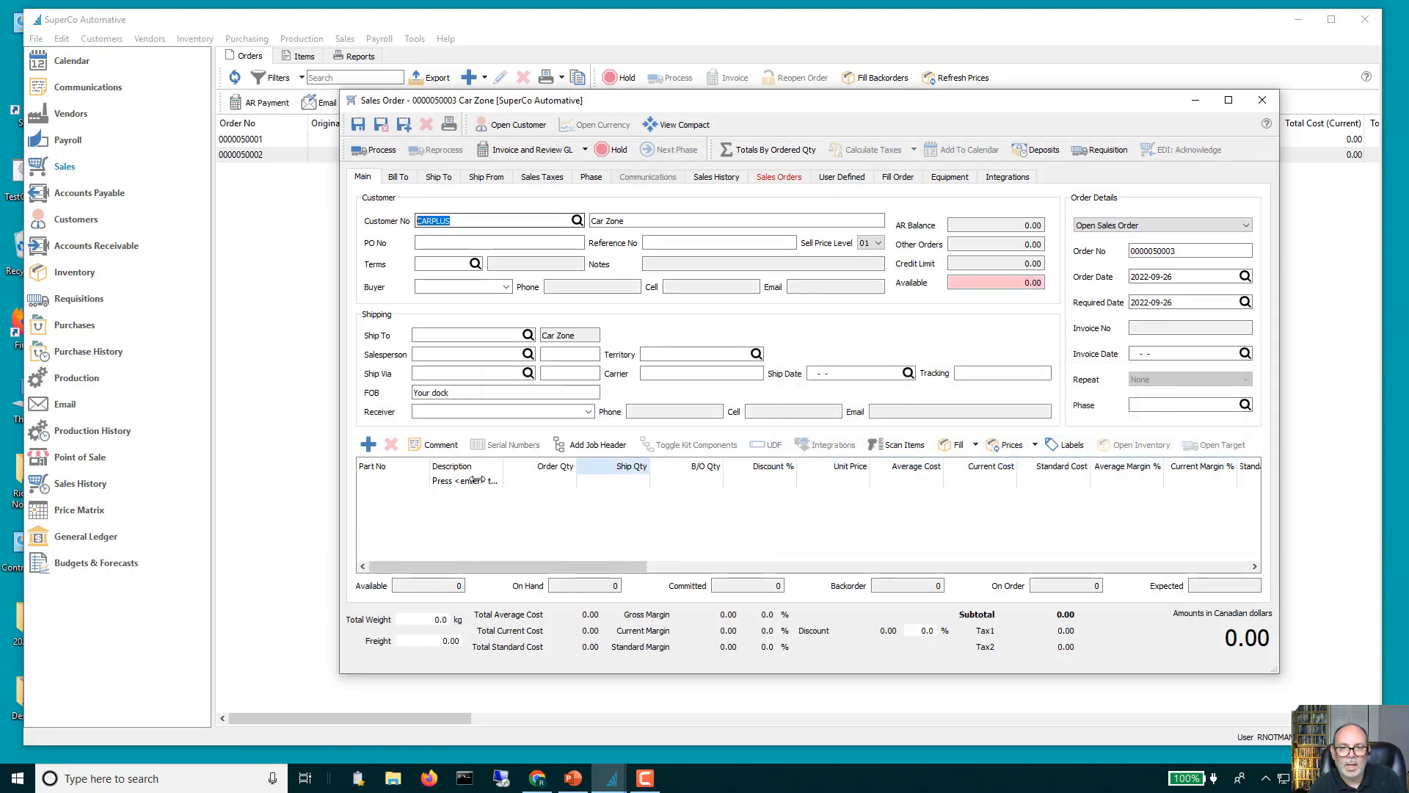
{"action": "left_click", "coordinate": [892, 516]}
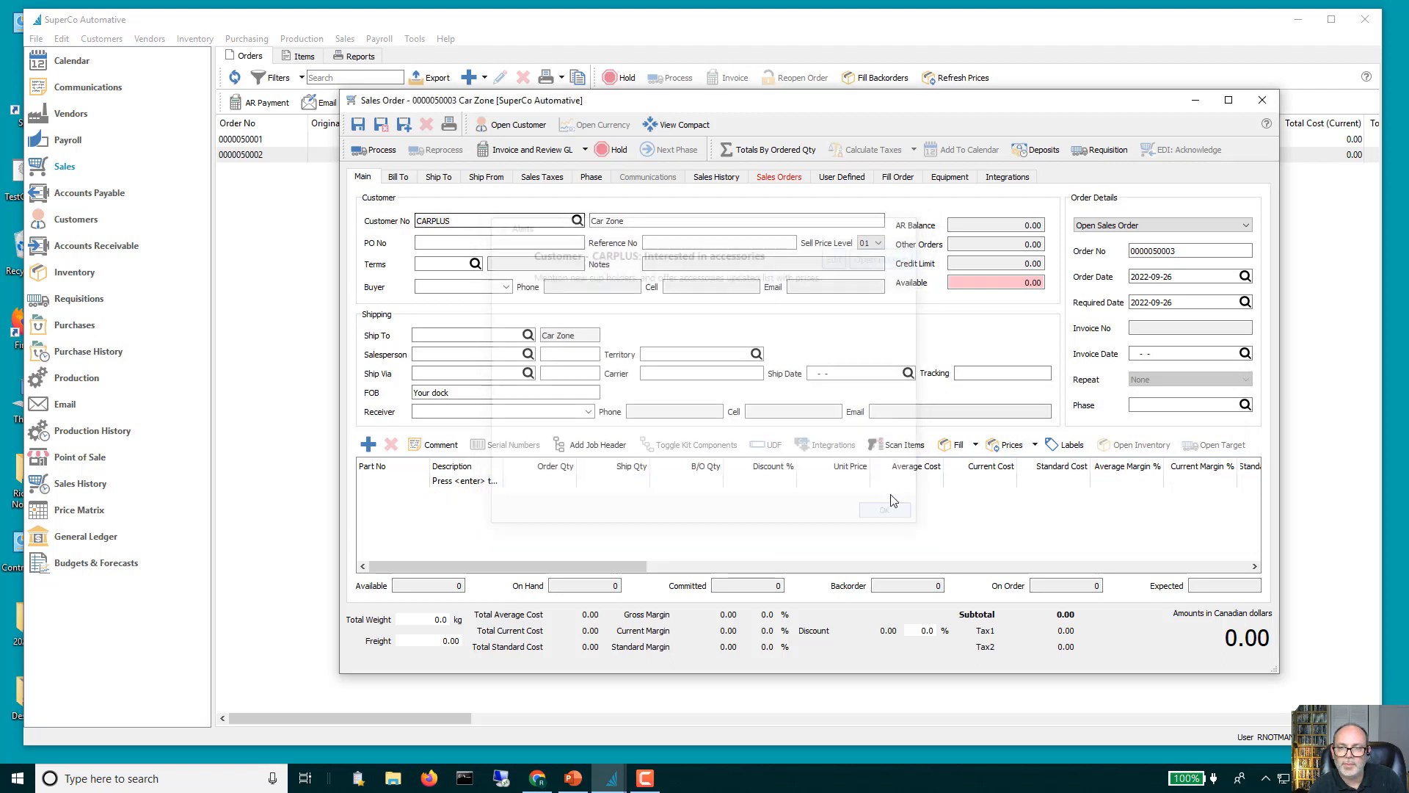
Add K-RACK-DELUXE to the sales order with an order quantity of 3 and accept the backorder.
{"action": "left_click", "coordinate": [399, 481]}
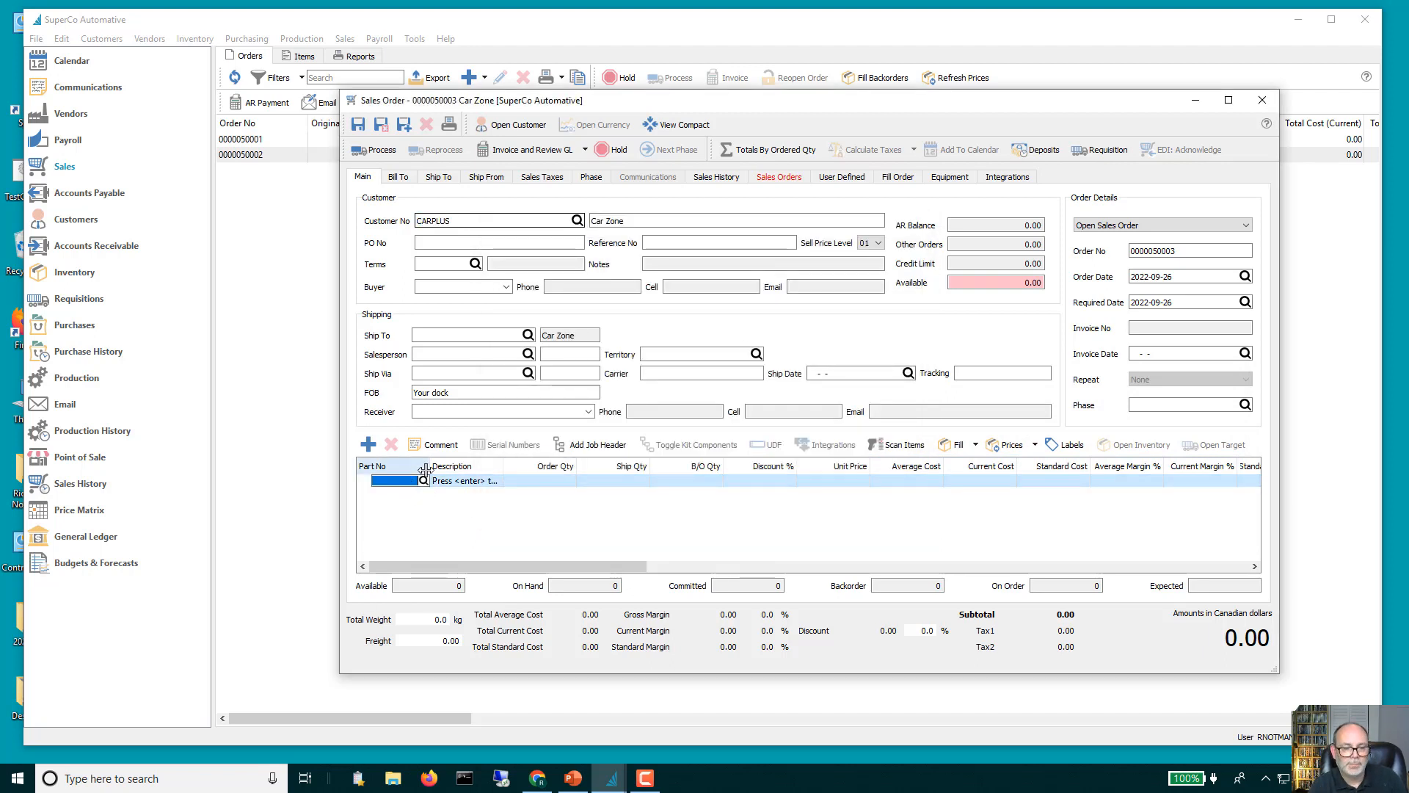
{"action": "type", "text": "C-"}
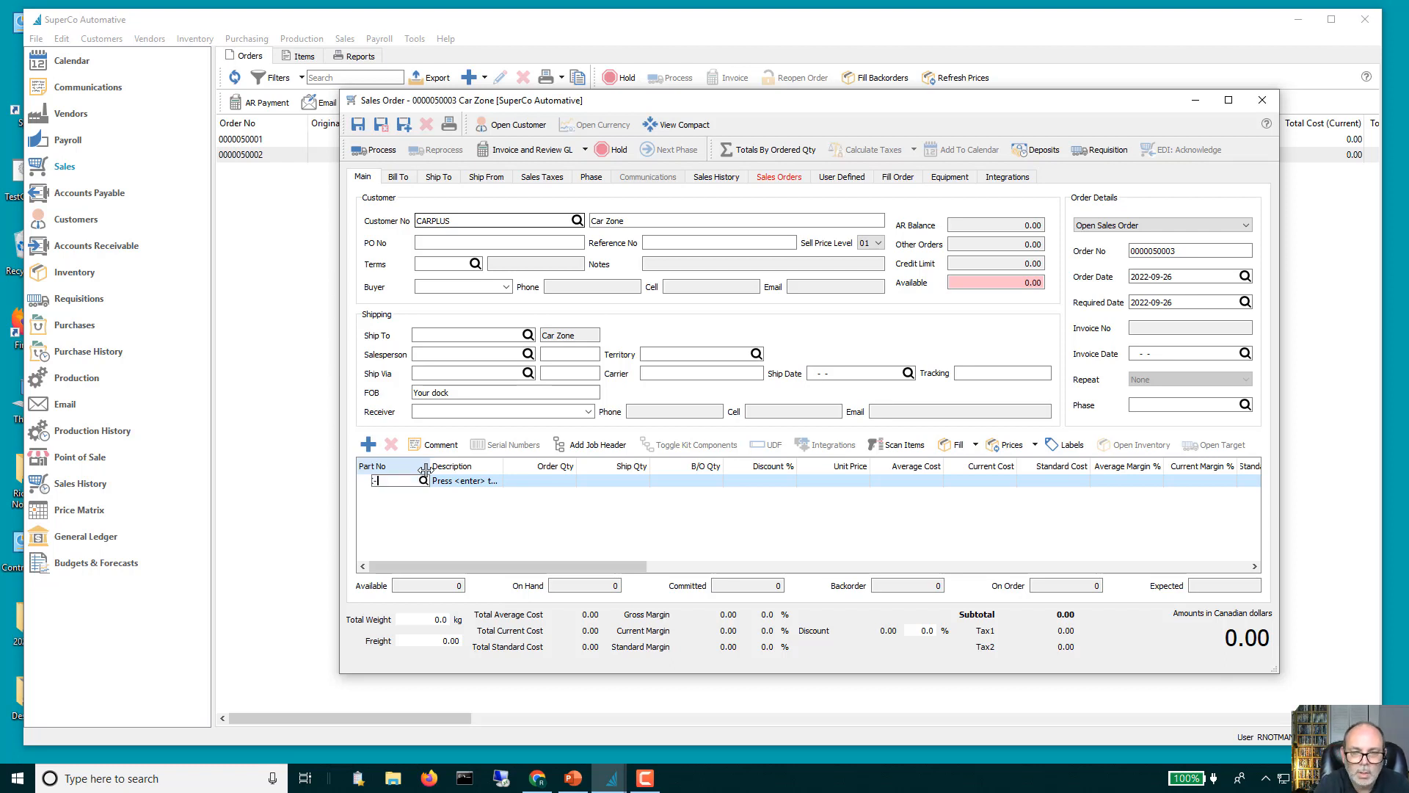
{"action": "left_click", "coordinate": [424, 558]}
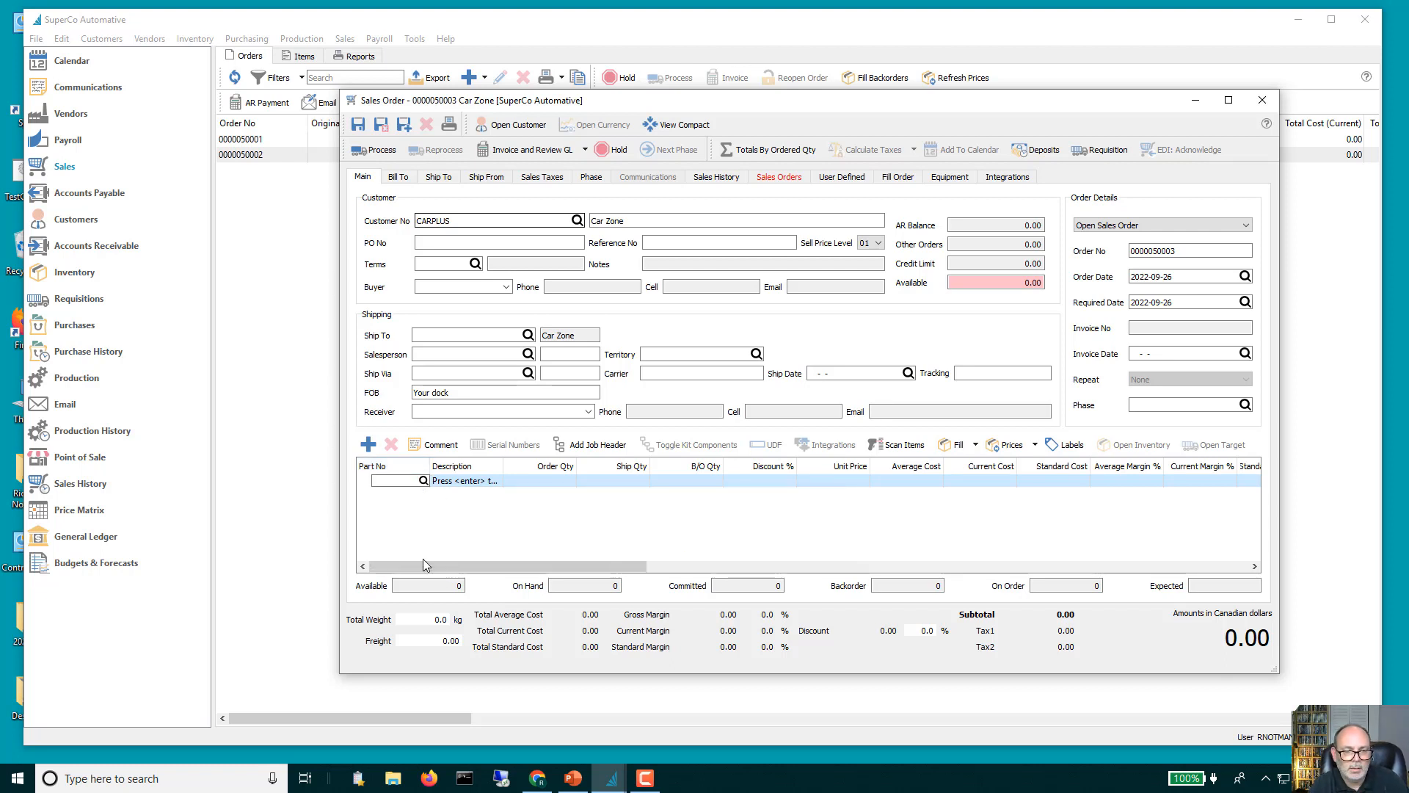
{"action": "left_click", "coordinate": [566, 480]}
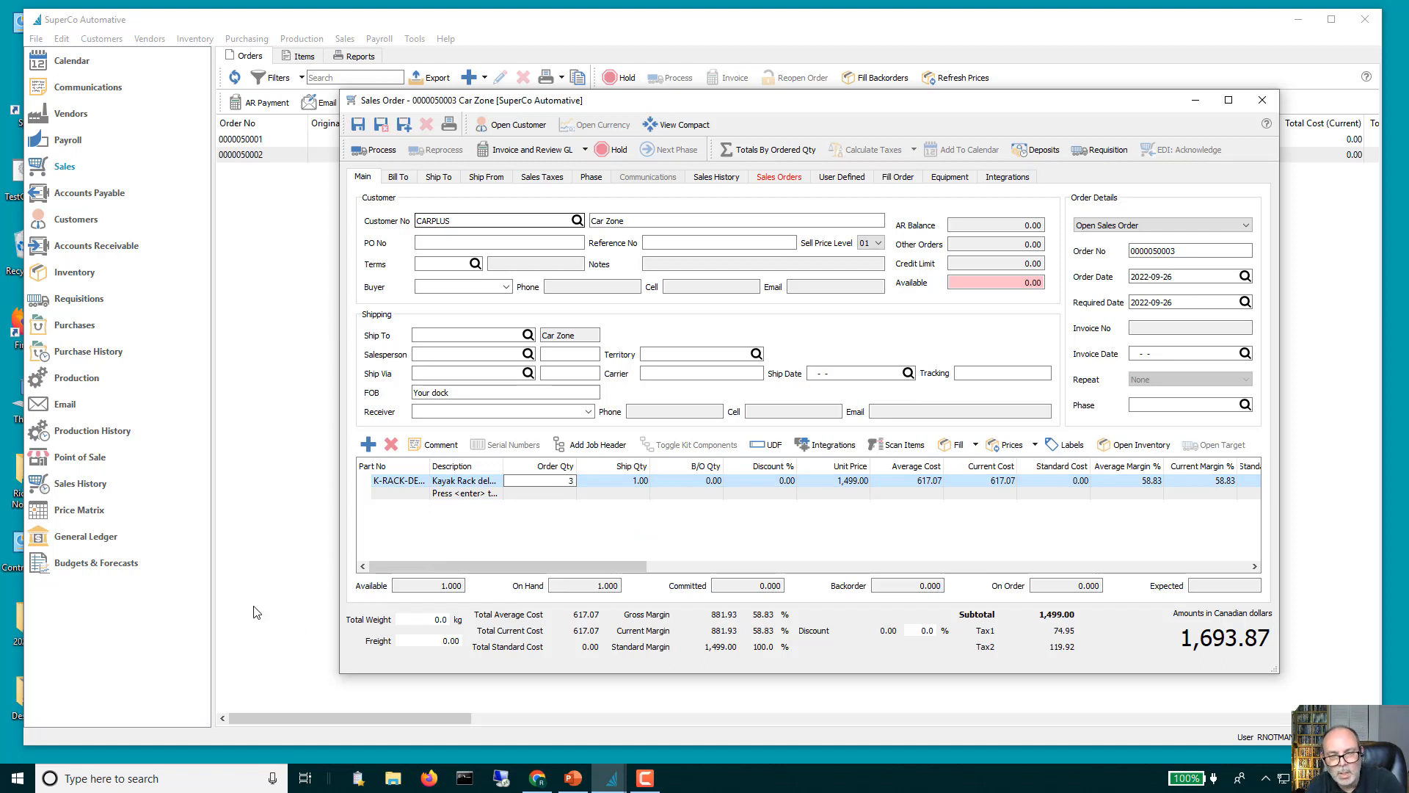
{"action": "key", "text": "Return"}
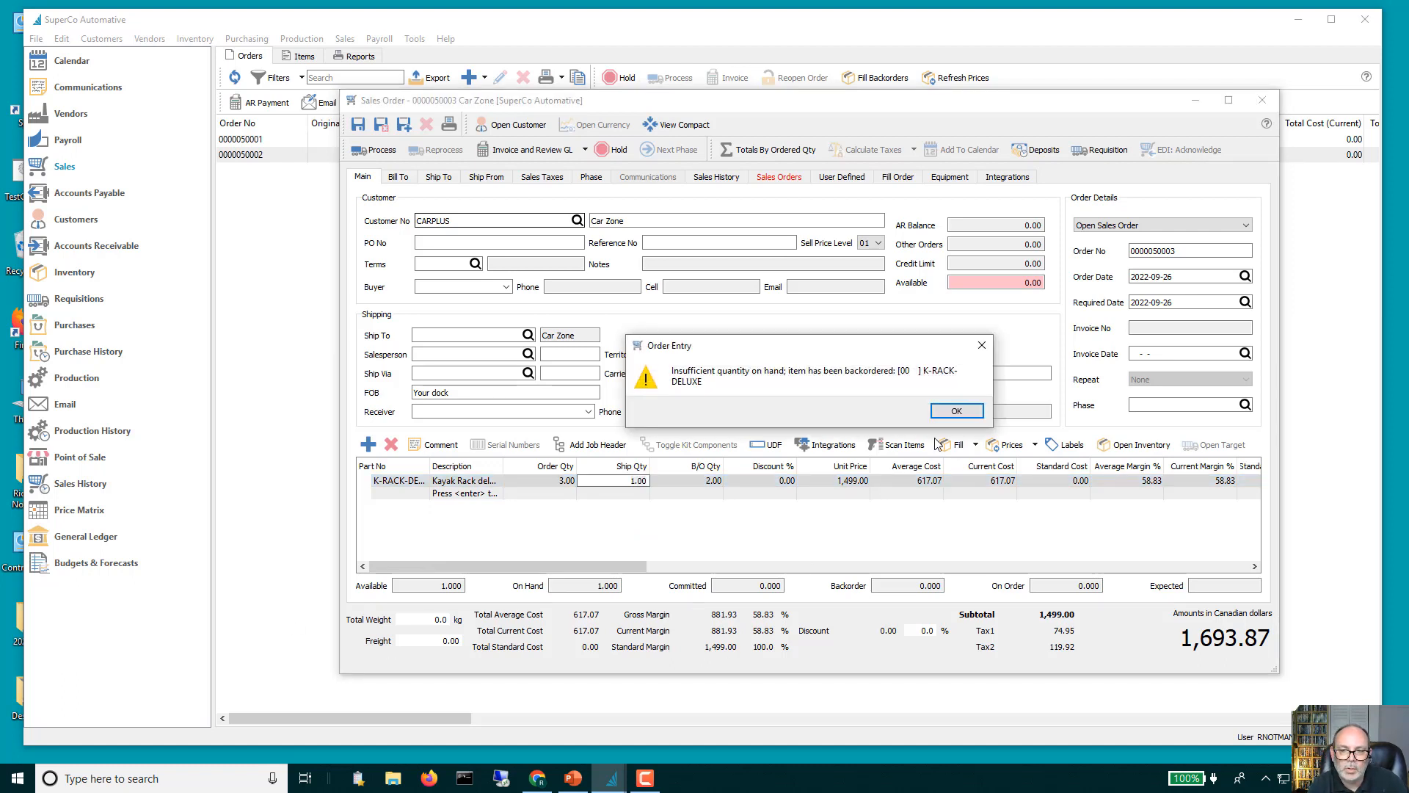
{"action": "left_click", "coordinate": [950, 409]}
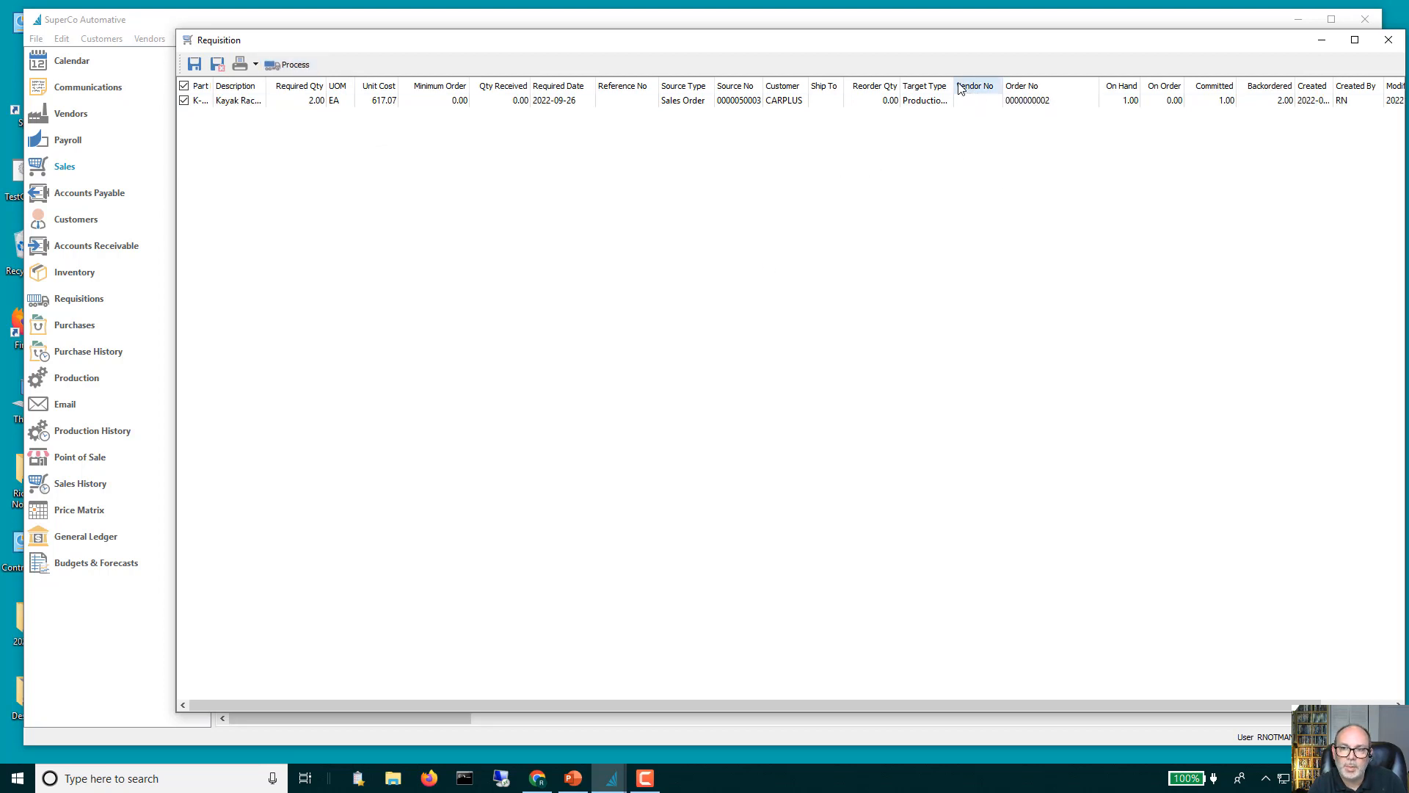
Save the requisition that sends the 2 backordered K-RACK-DELUXE units to a production order, and save and close the sales order.
{"action": "left_click_drag", "start_coordinate": [955, 80], "coordinate": [973, 82]}
{"action": "left_click", "coordinate": [1061, 103]}
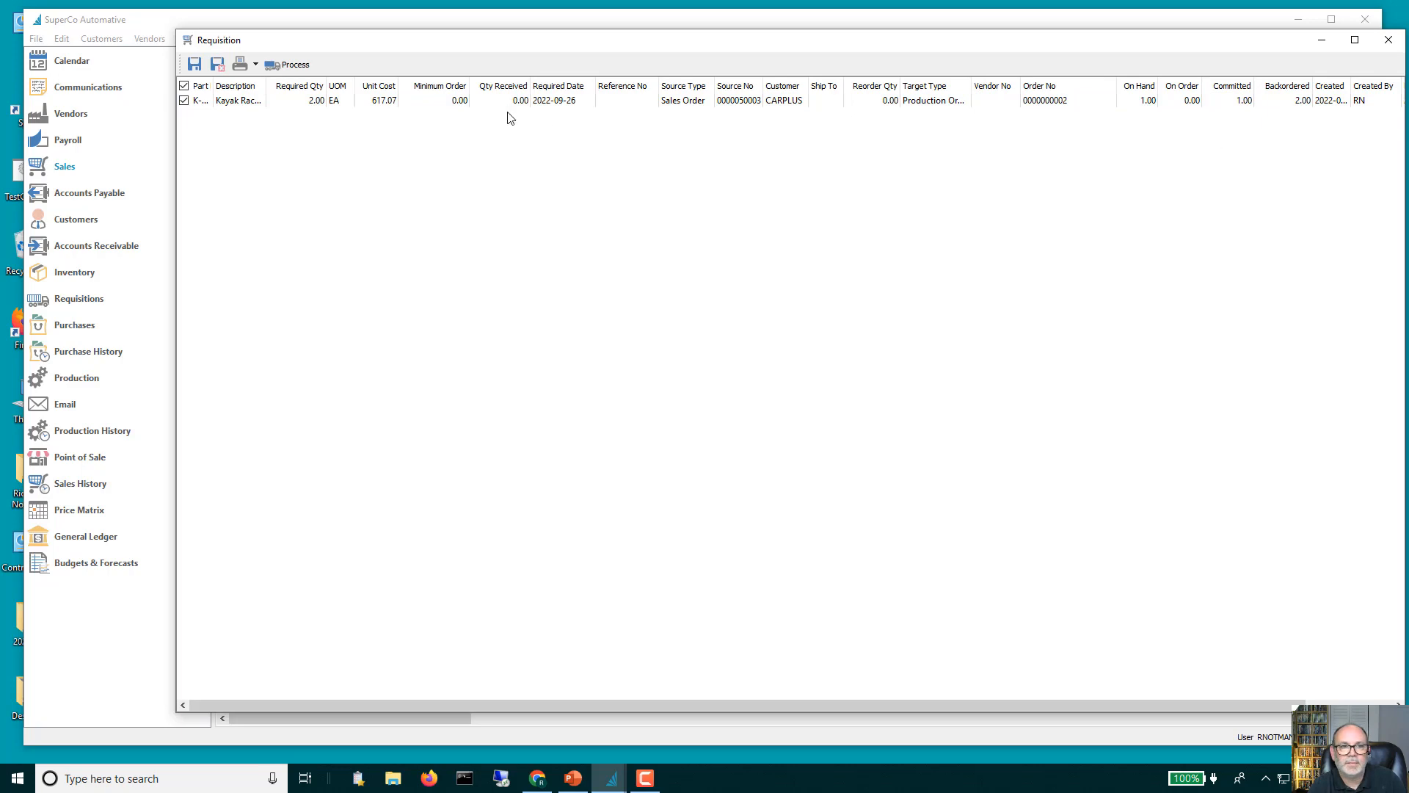
{"action": "left_click", "coordinate": [218, 65]}
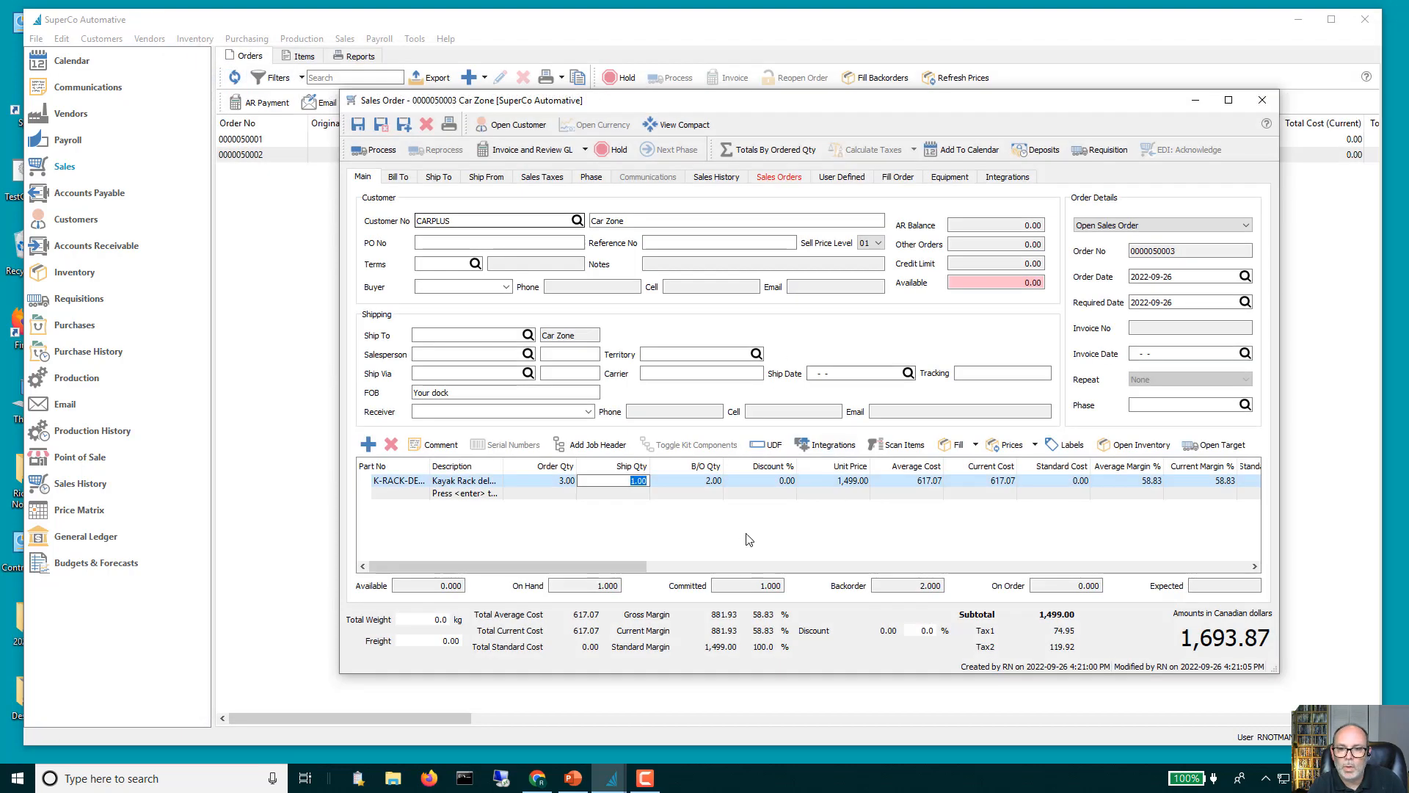
{"action": "left_click", "coordinate": [374, 146]}
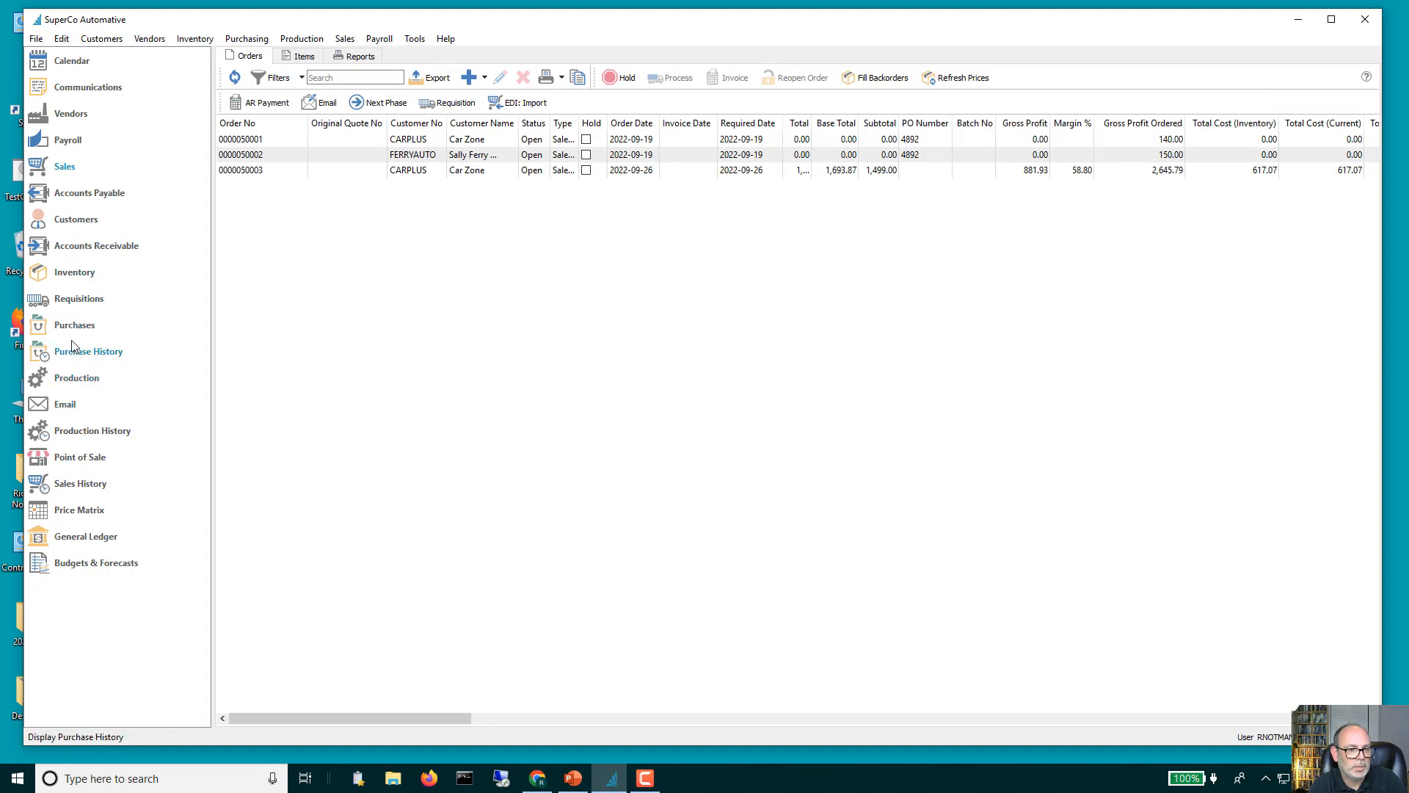
Open the K-RACK-DELUXE production order generated from the Car Zone sales order.
{"action": "left_click", "coordinate": [76, 377]}
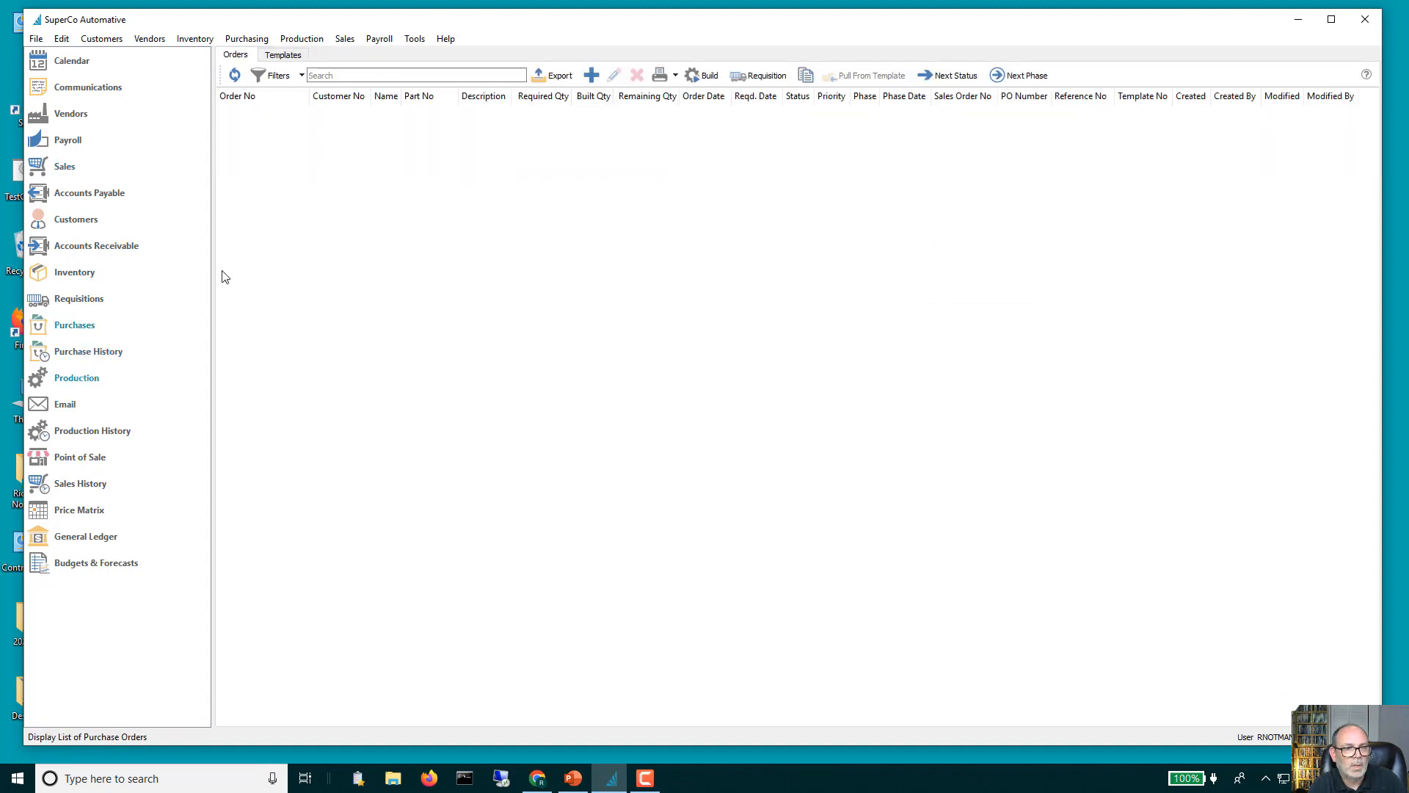
{"action": "double_click", "coordinate": [279, 114]}
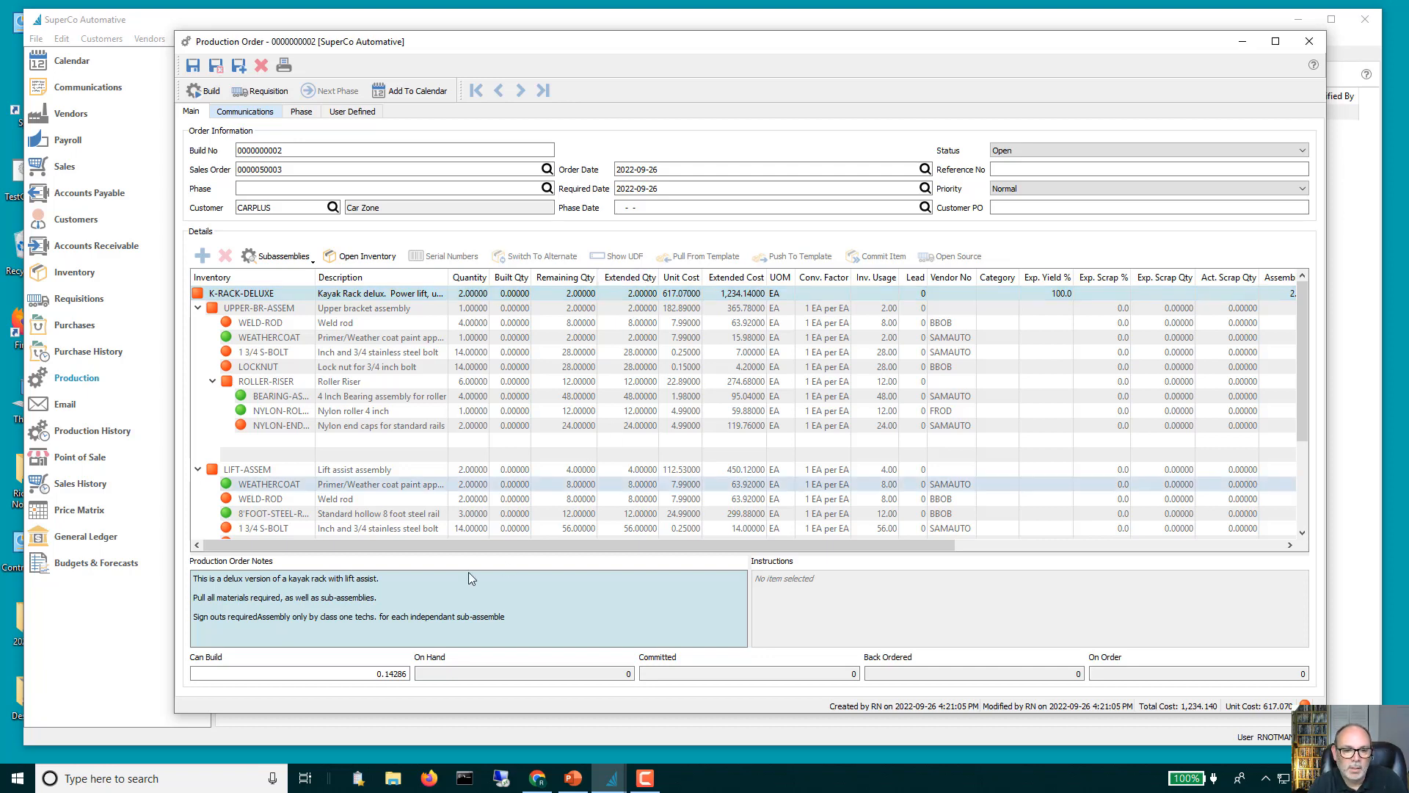
Check the requisition source columns of the K-RACK-DELUXE production order and close it, discarding changes.
{"action": "left_click_drag", "start_coordinate": [575, 545], "coordinate": [984, 547]}
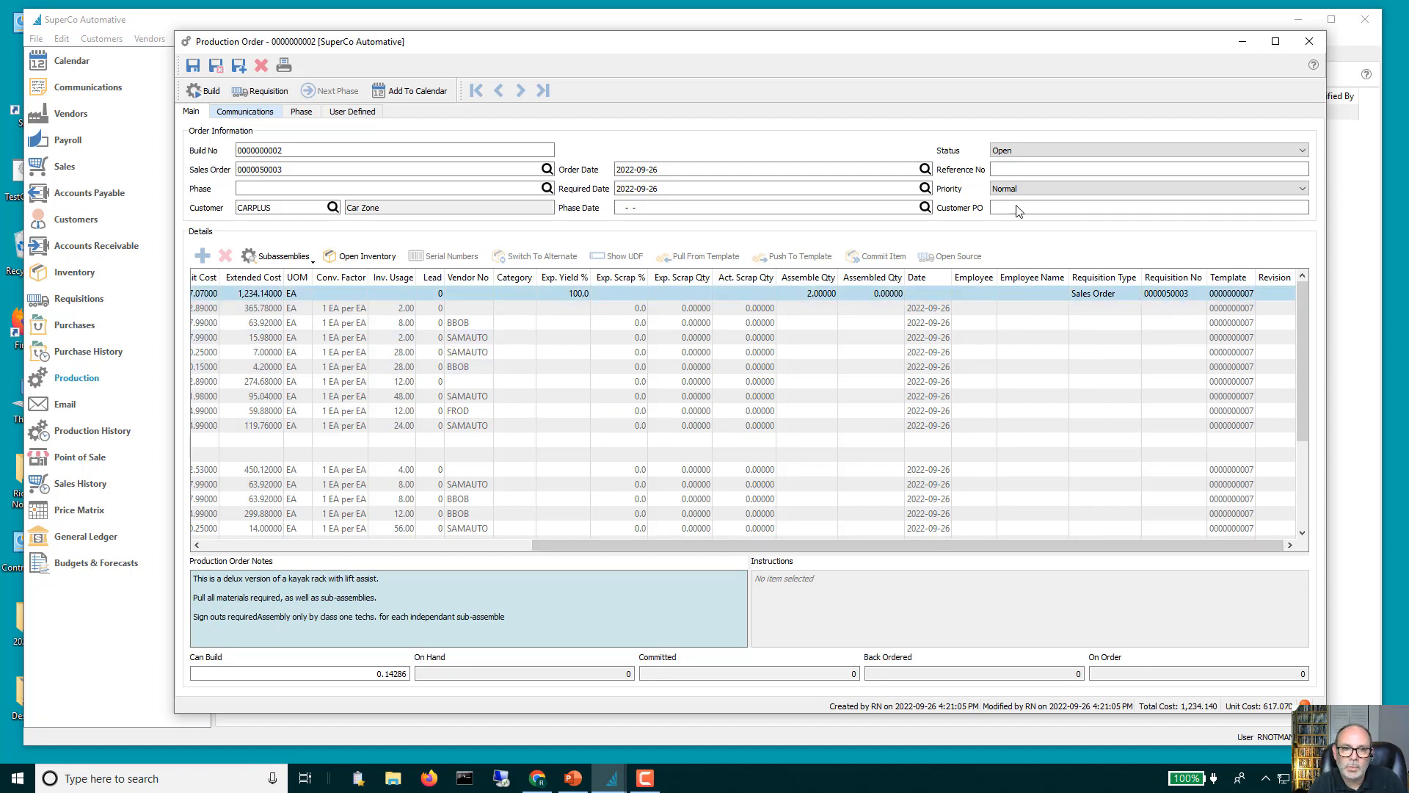
{"action": "left_click", "coordinate": [1301, 40]}
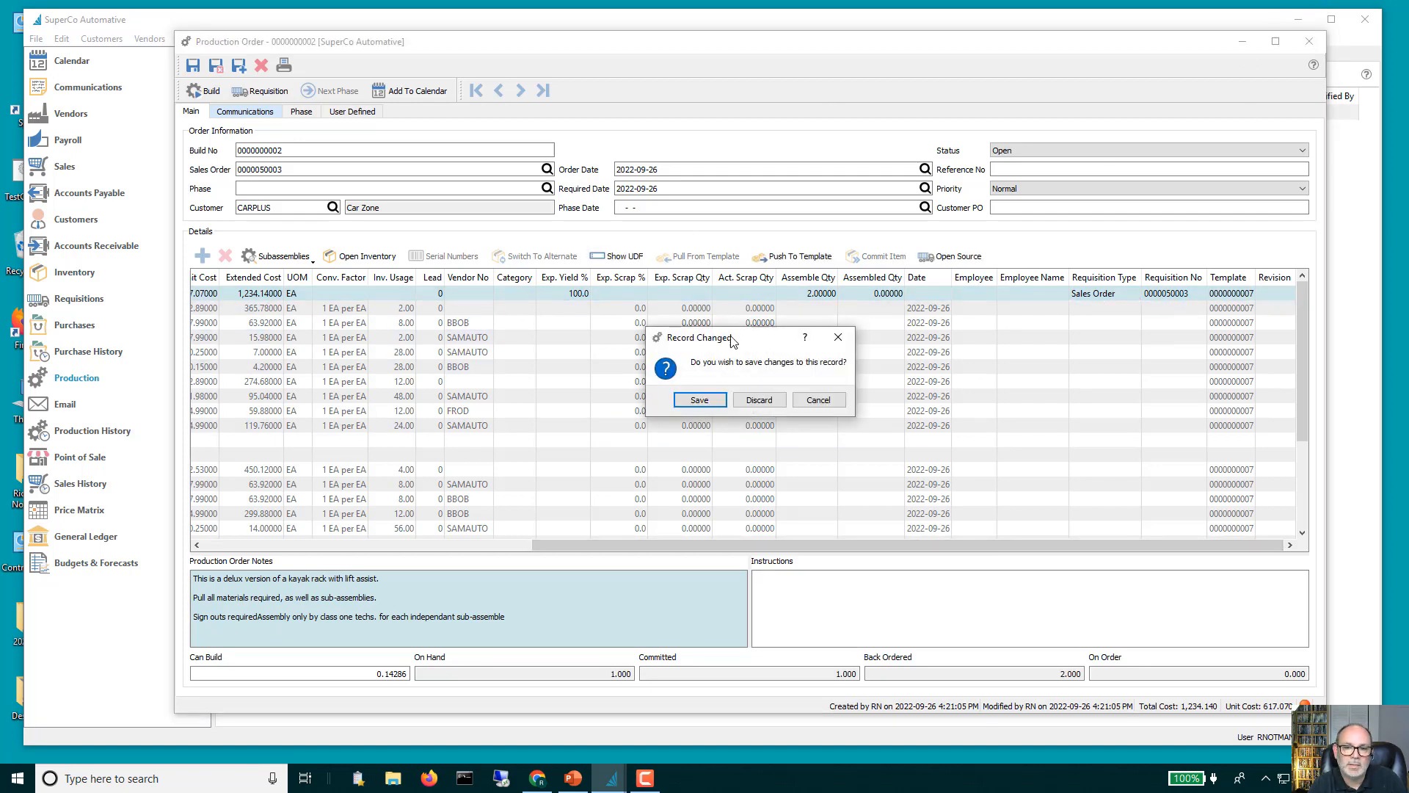
{"action": "left_click", "coordinate": [760, 401]}
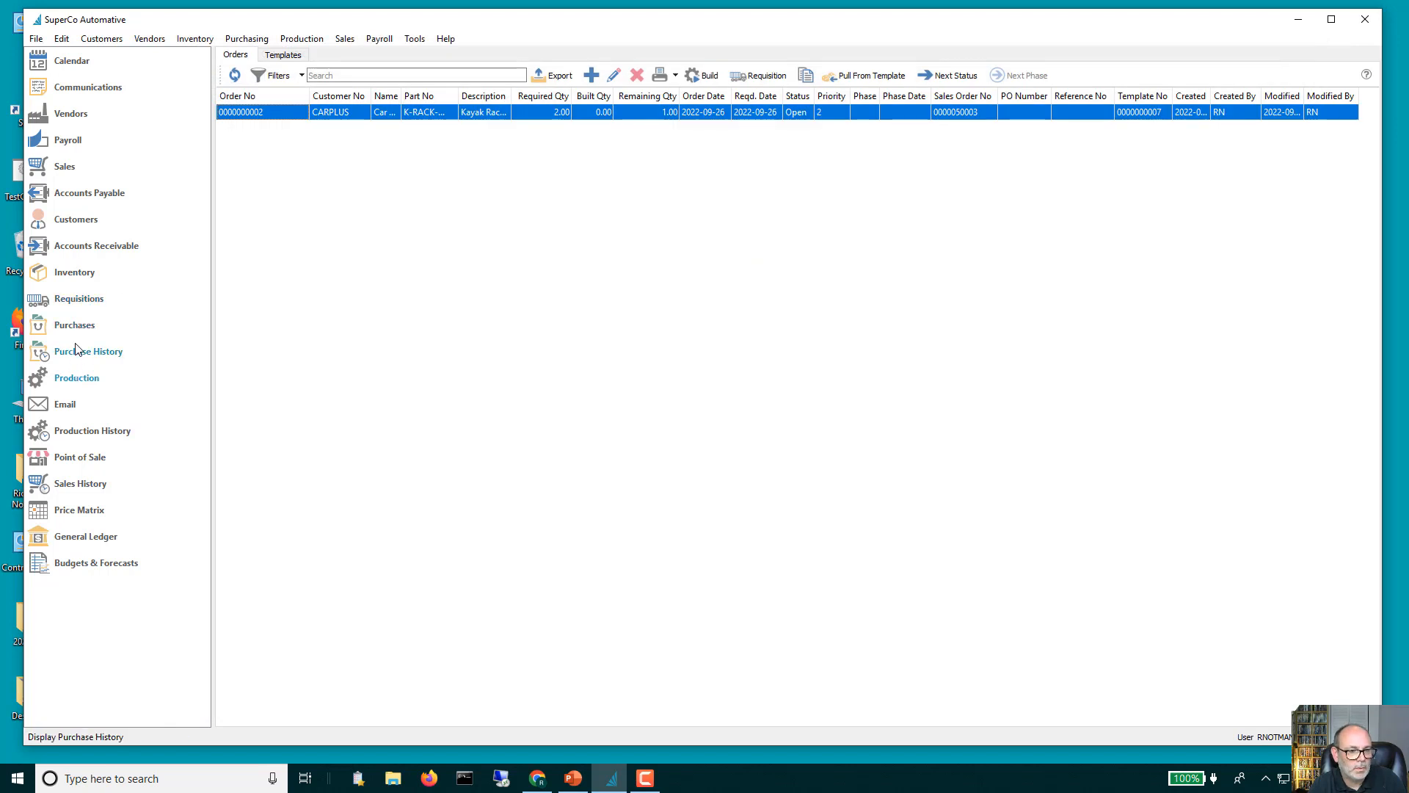
Open the newest Car Zone sales order, check its item's link to the target production order, and close the sales order.
{"action": "left_click", "coordinate": [63, 168]}
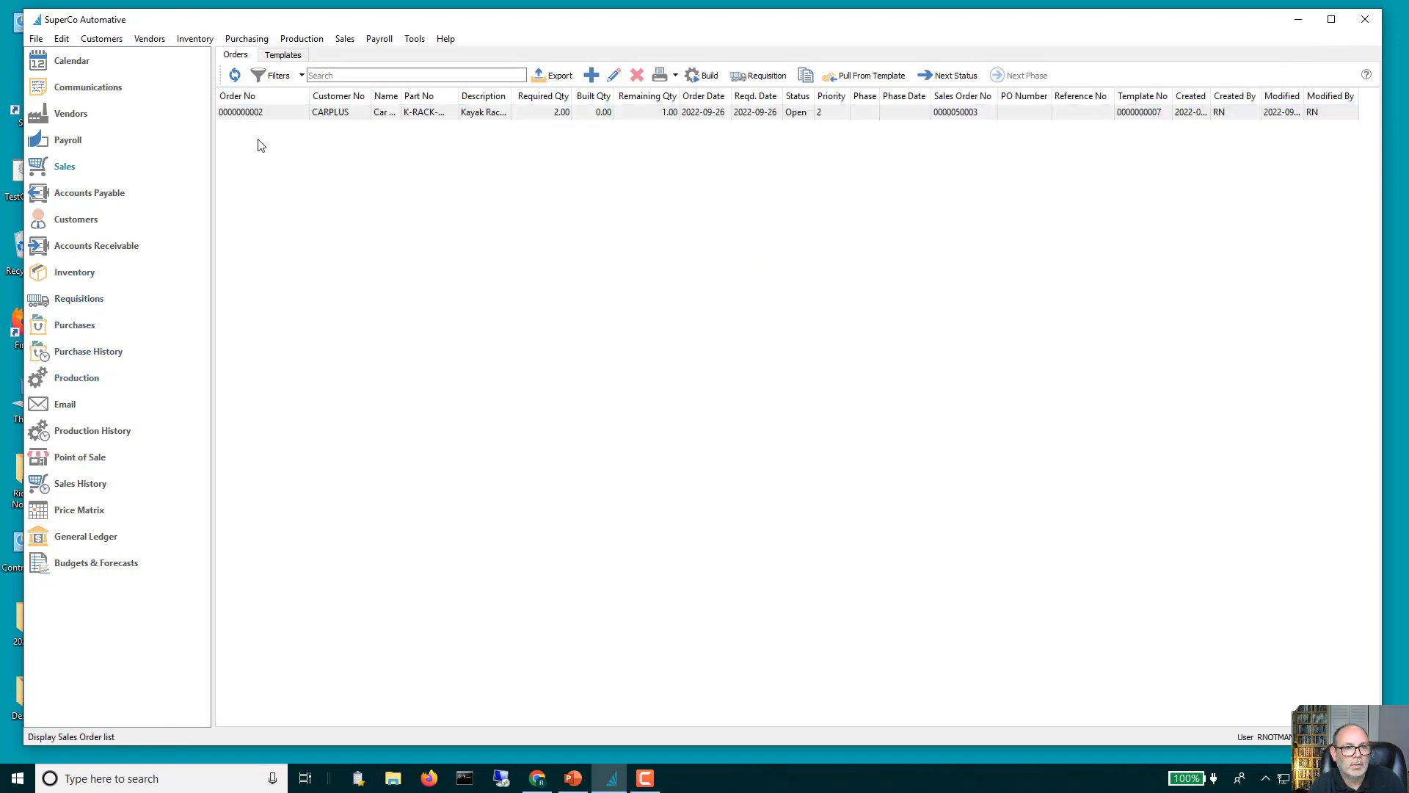
{"action": "left_click", "coordinate": [259, 172]}
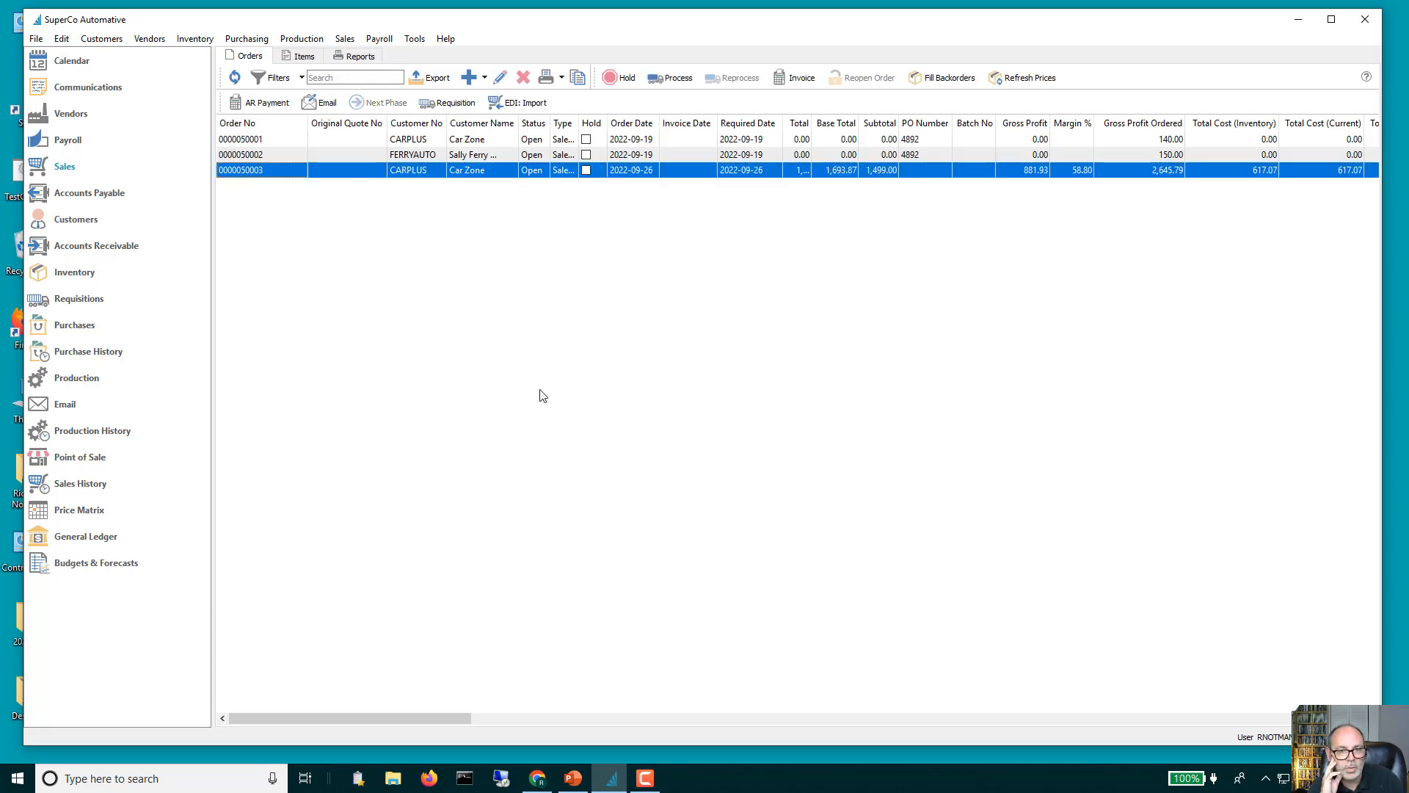
{"action": "key", "text": "Return"}
{"action": "left_click_drag", "start_coordinate": [566, 571], "coordinate": [1203, 576]}
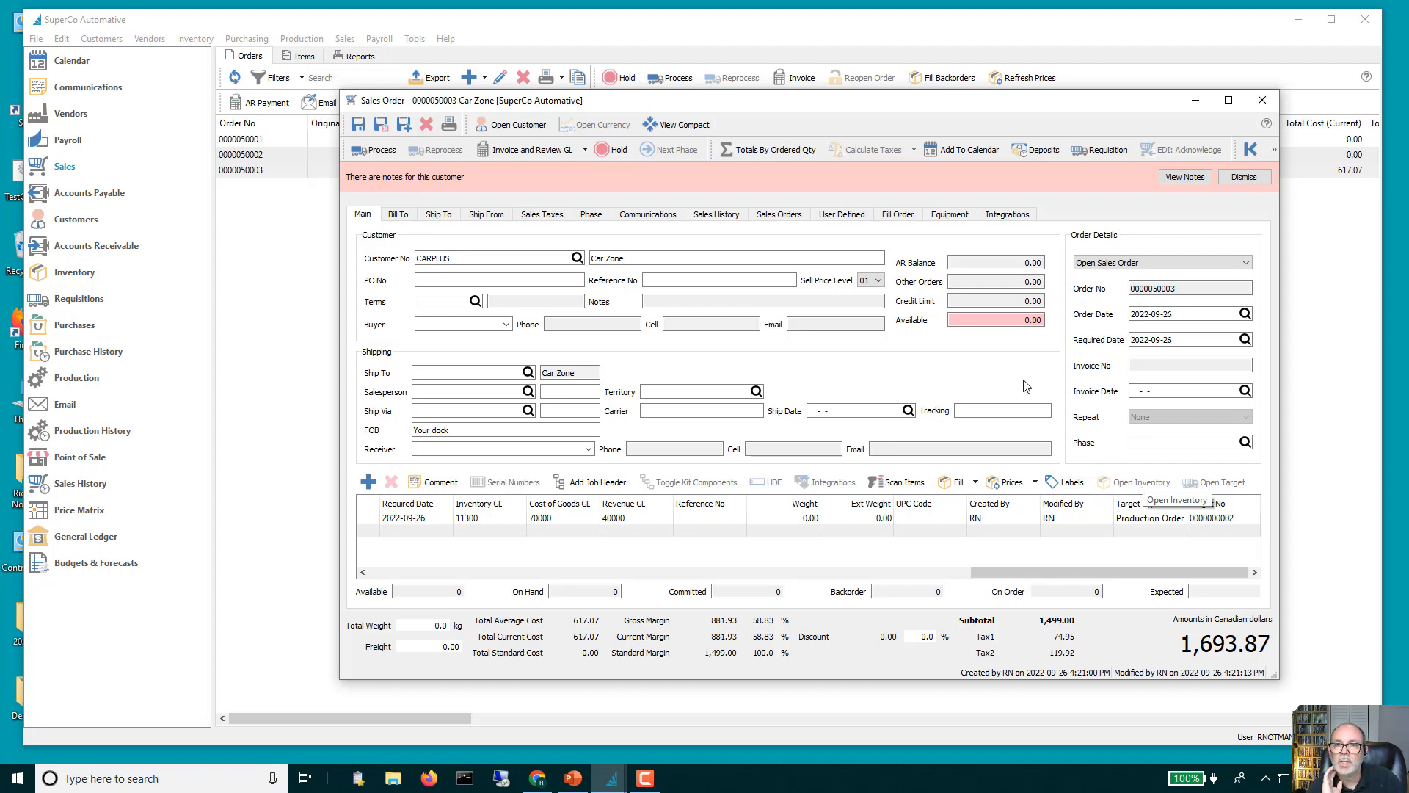
{"action": "left_click", "coordinate": [1264, 98]}
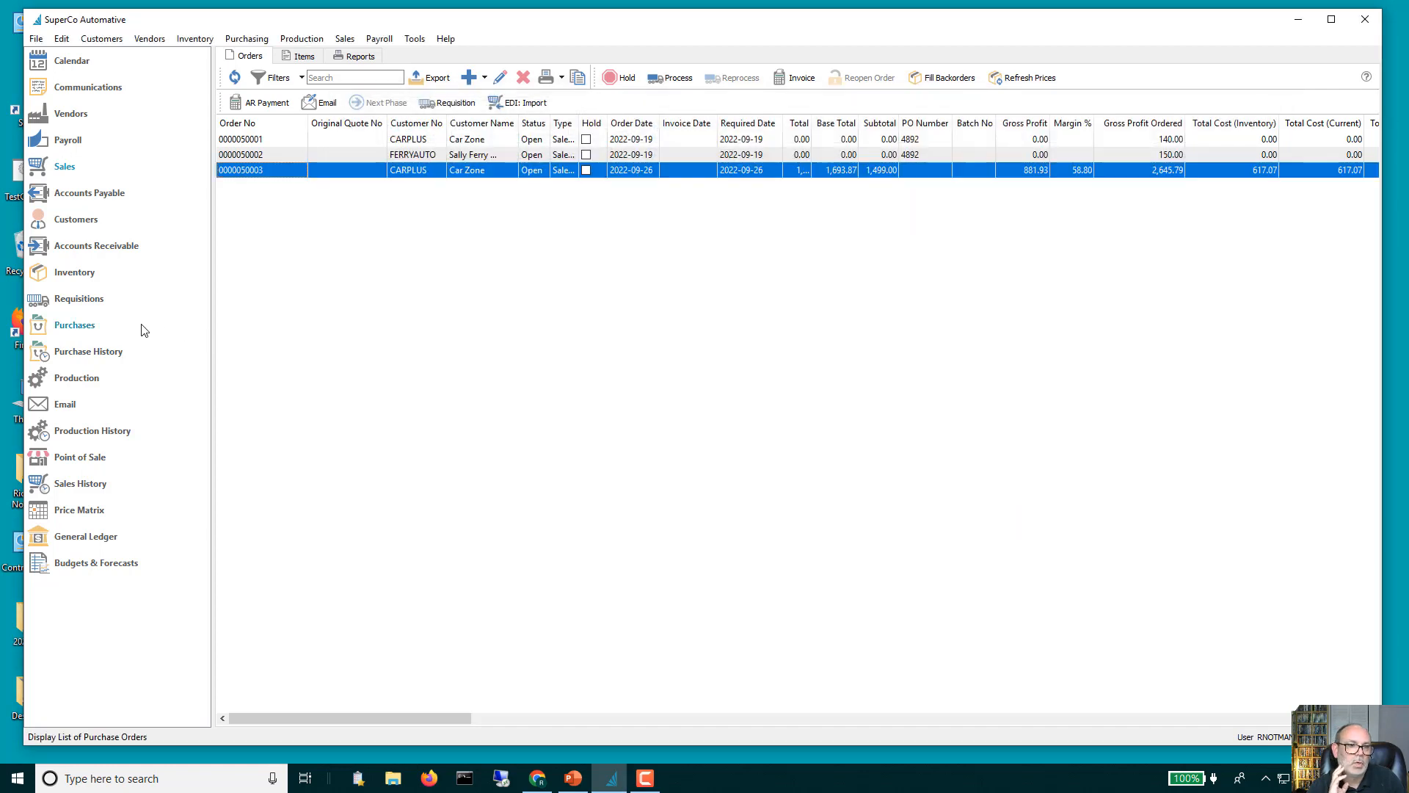
Process a requisition of the K-RACK-DELUXE production order's components into vendor purchase orders, saving it and closing the production order.
{"action": "left_click", "coordinate": [85, 382]}
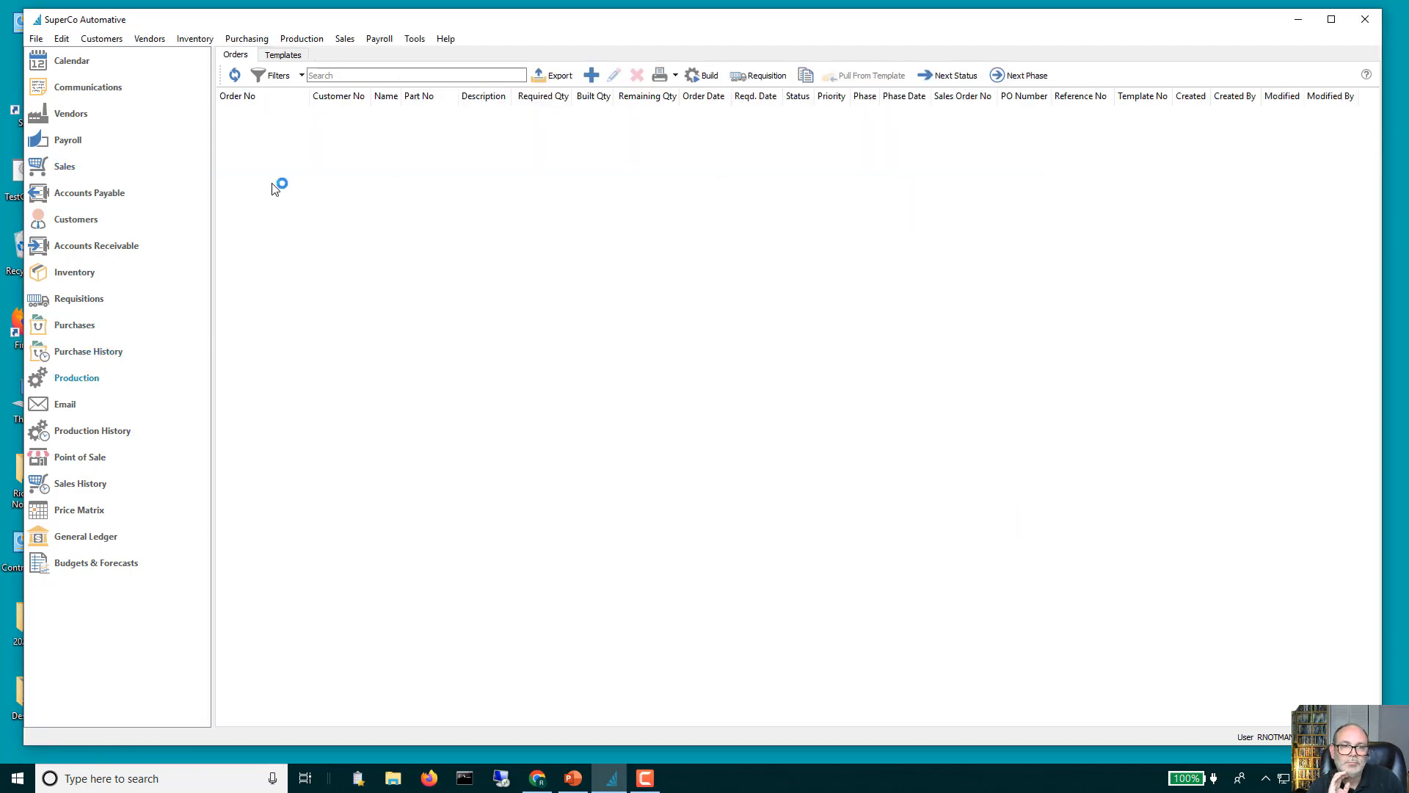
{"action": "double_click", "coordinate": [276, 117]}
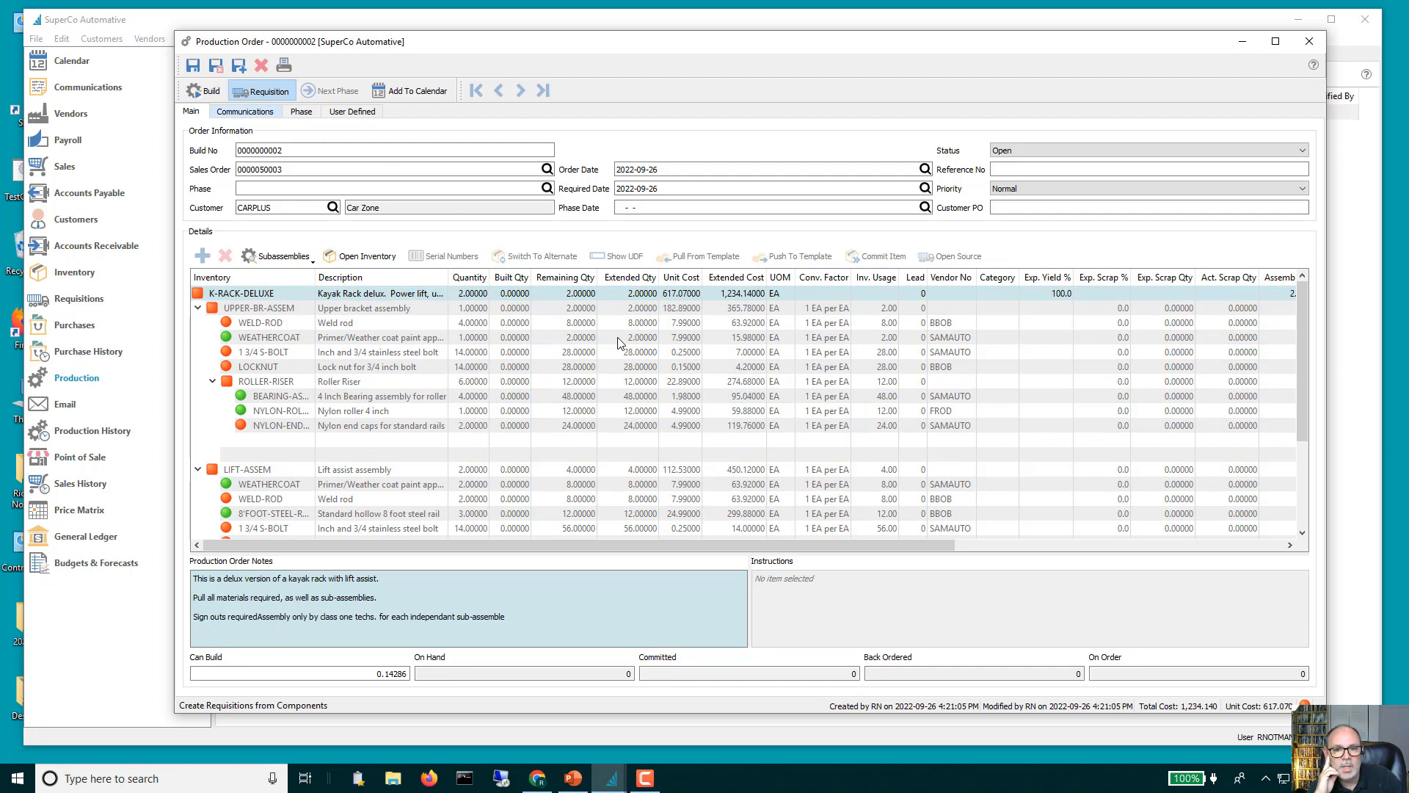
{"action": "left_click", "coordinate": [264, 93]}
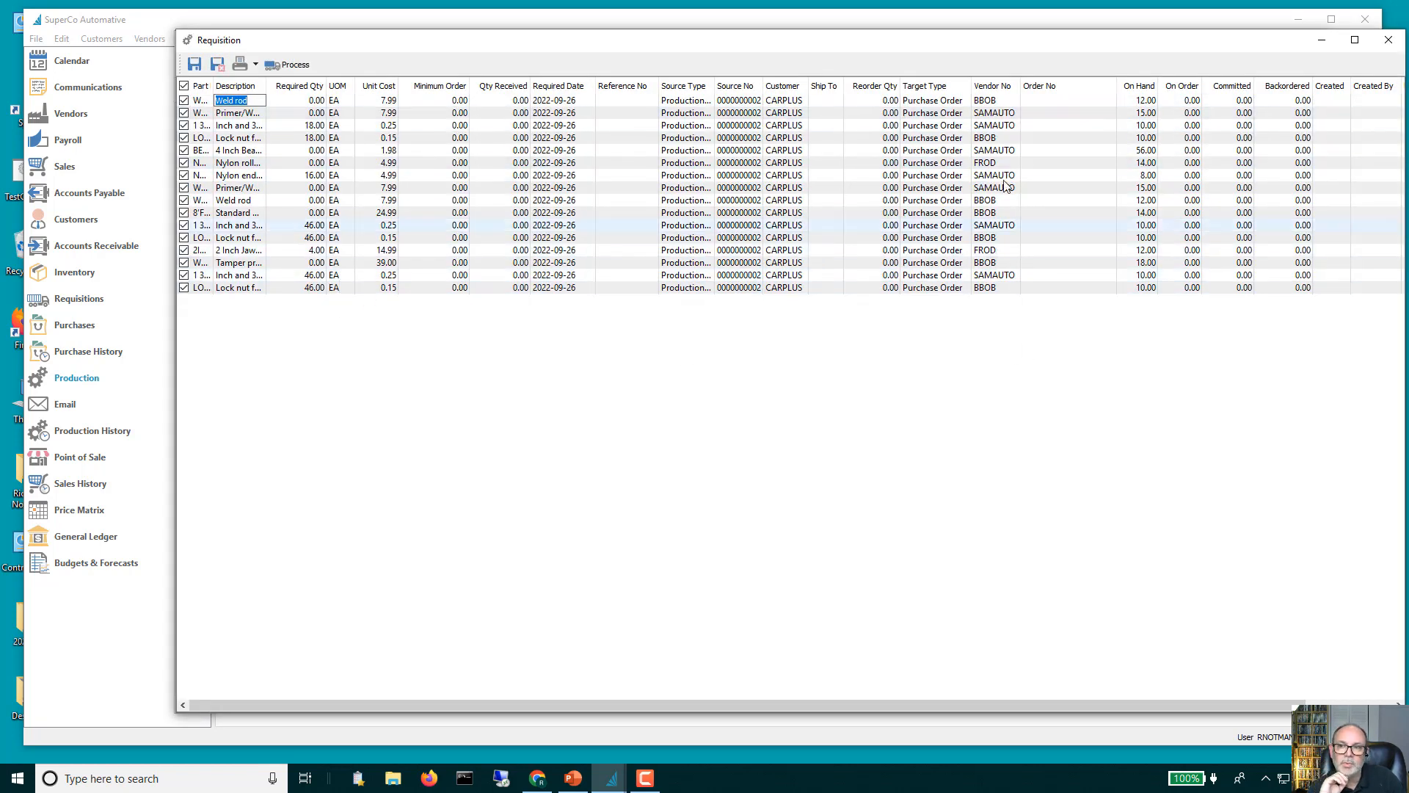
{"action": "left_click", "coordinate": [302, 68]}
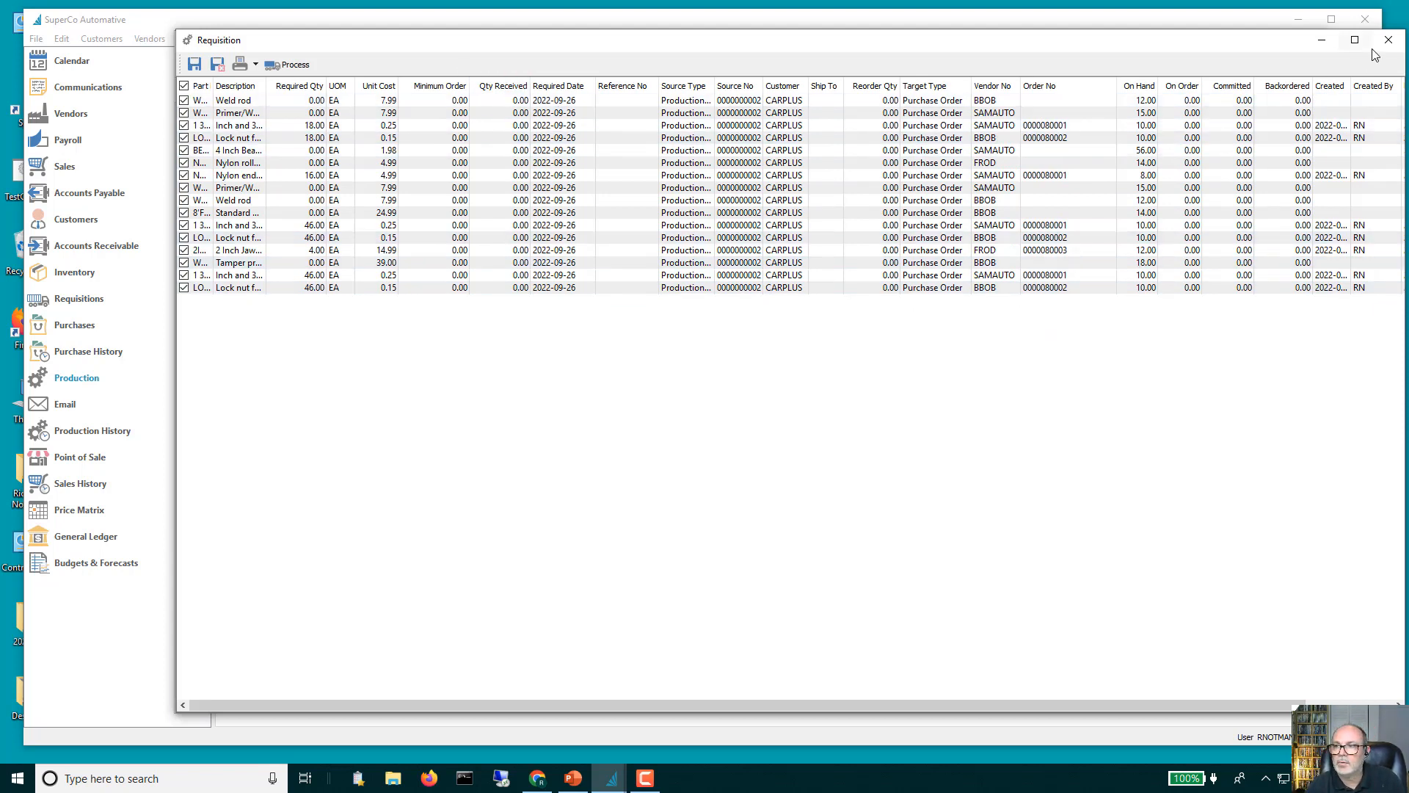
{"action": "left_click", "coordinate": [217, 65]}
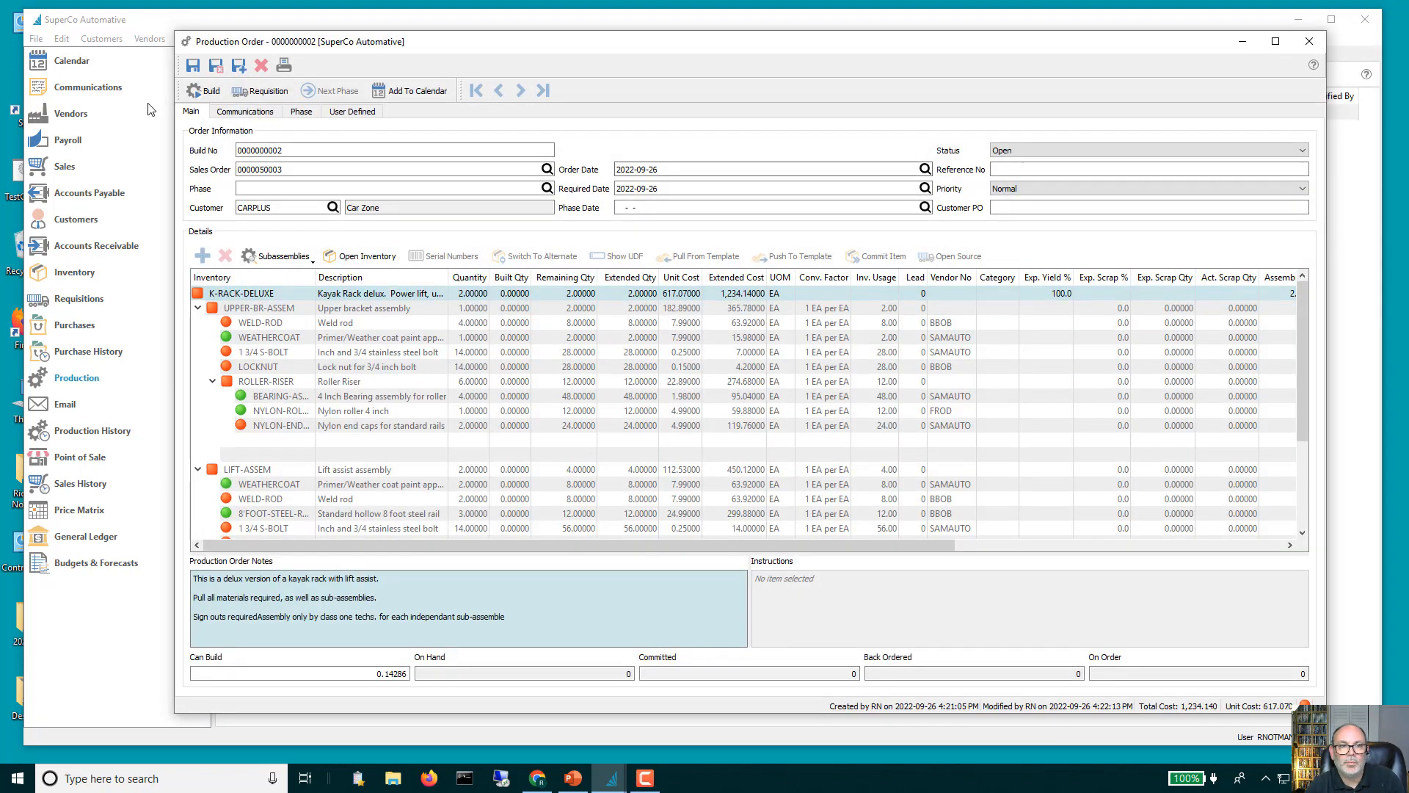
{"action": "key", "text": "Escape"}
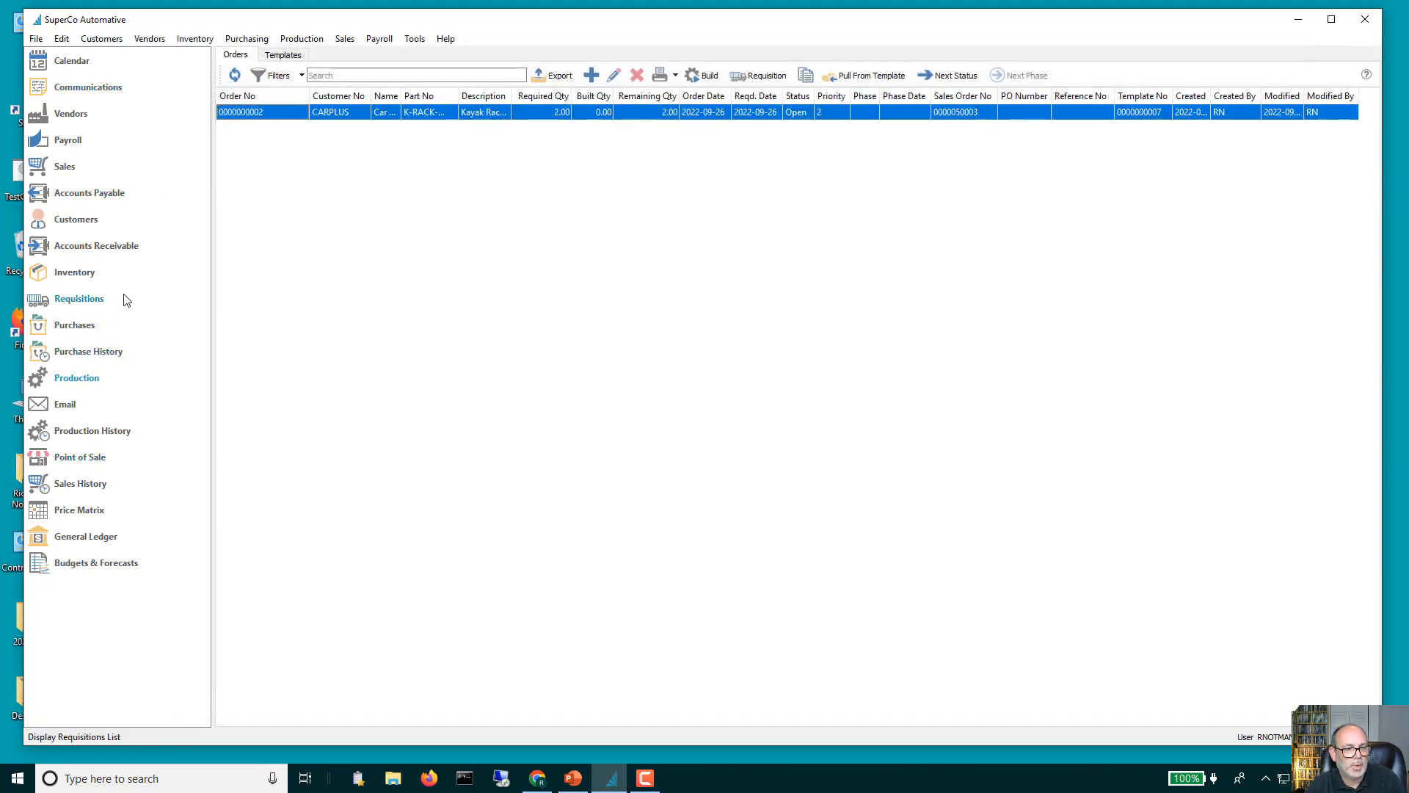
Open the Freds Hot rods purchase order and widen the item's Source Type and Source No columns to check its originating order.
{"action": "left_click", "coordinate": [76, 315]}
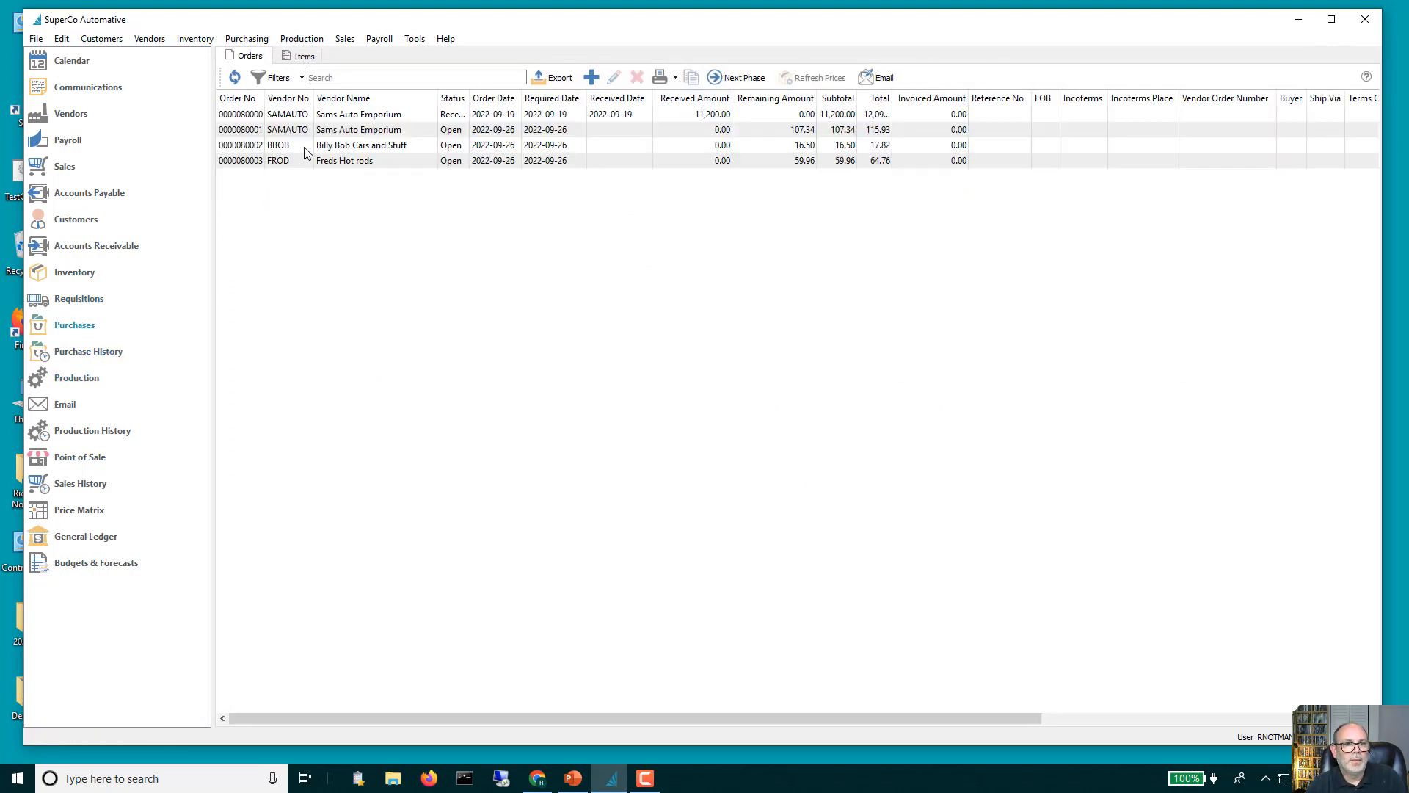
{"action": "left_click", "coordinate": [266, 161]}
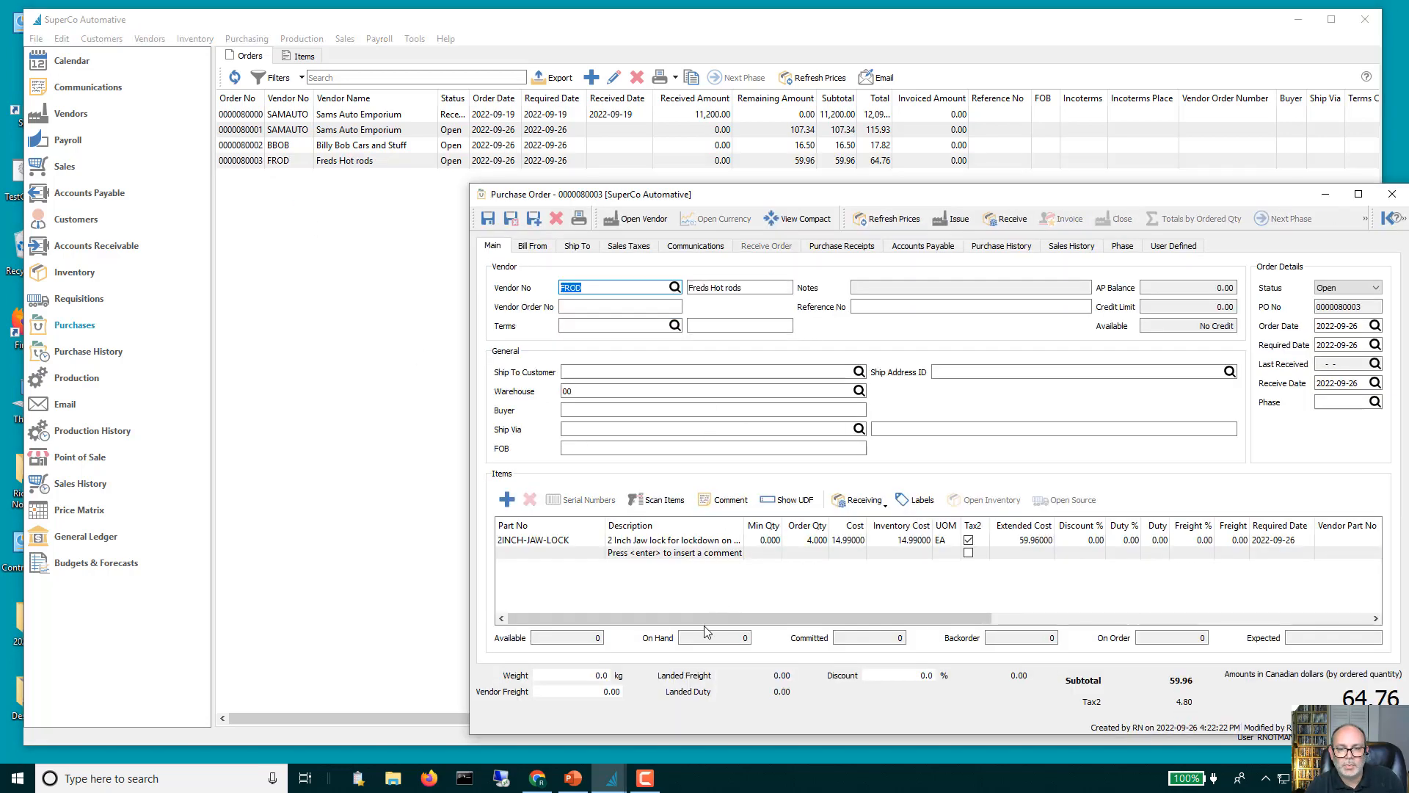
{"action": "left_click_drag", "start_coordinate": [704, 618], "coordinate": [1095, 620]}
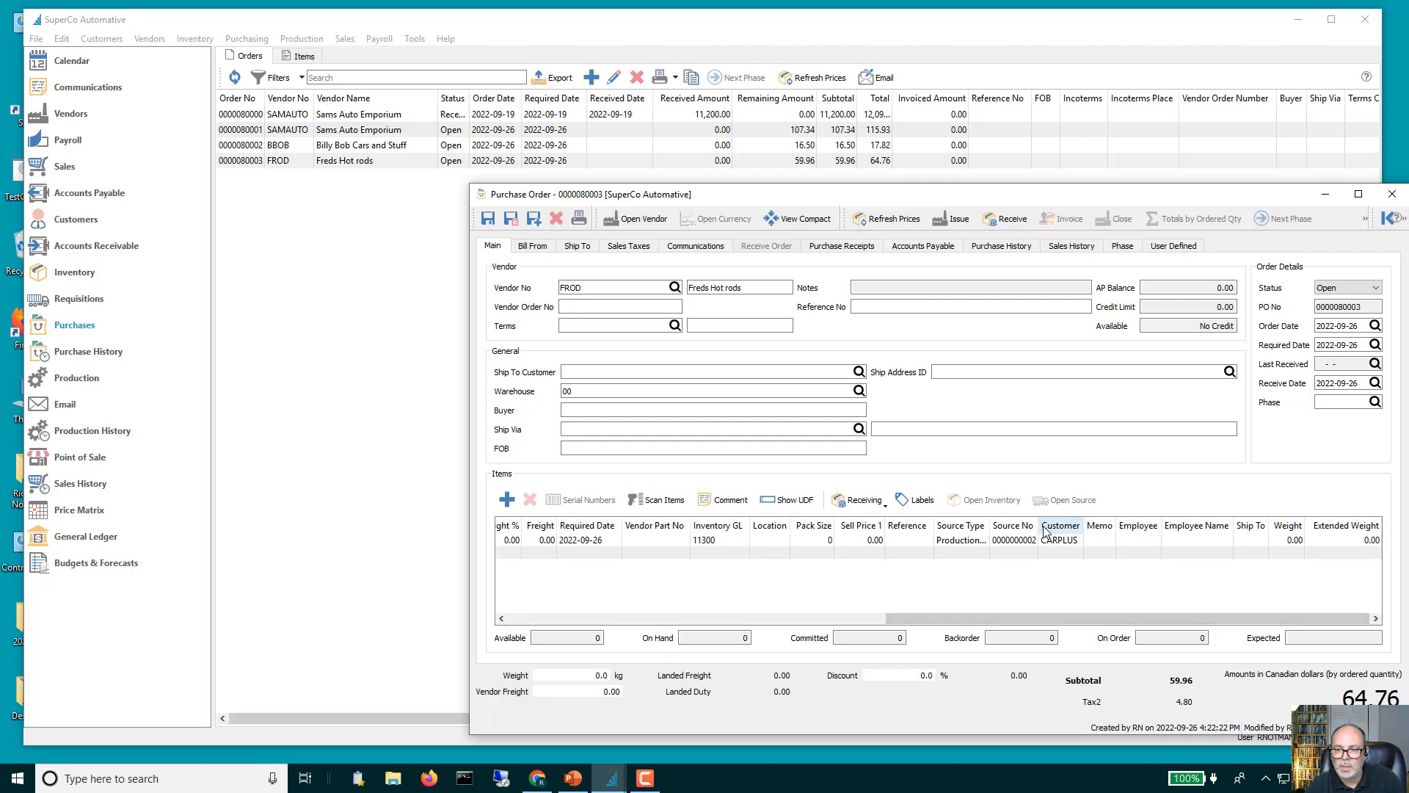
{"action": "left_click_drag", "start_coordinate": [1039, 523], "coordinate": [1075, 523]}
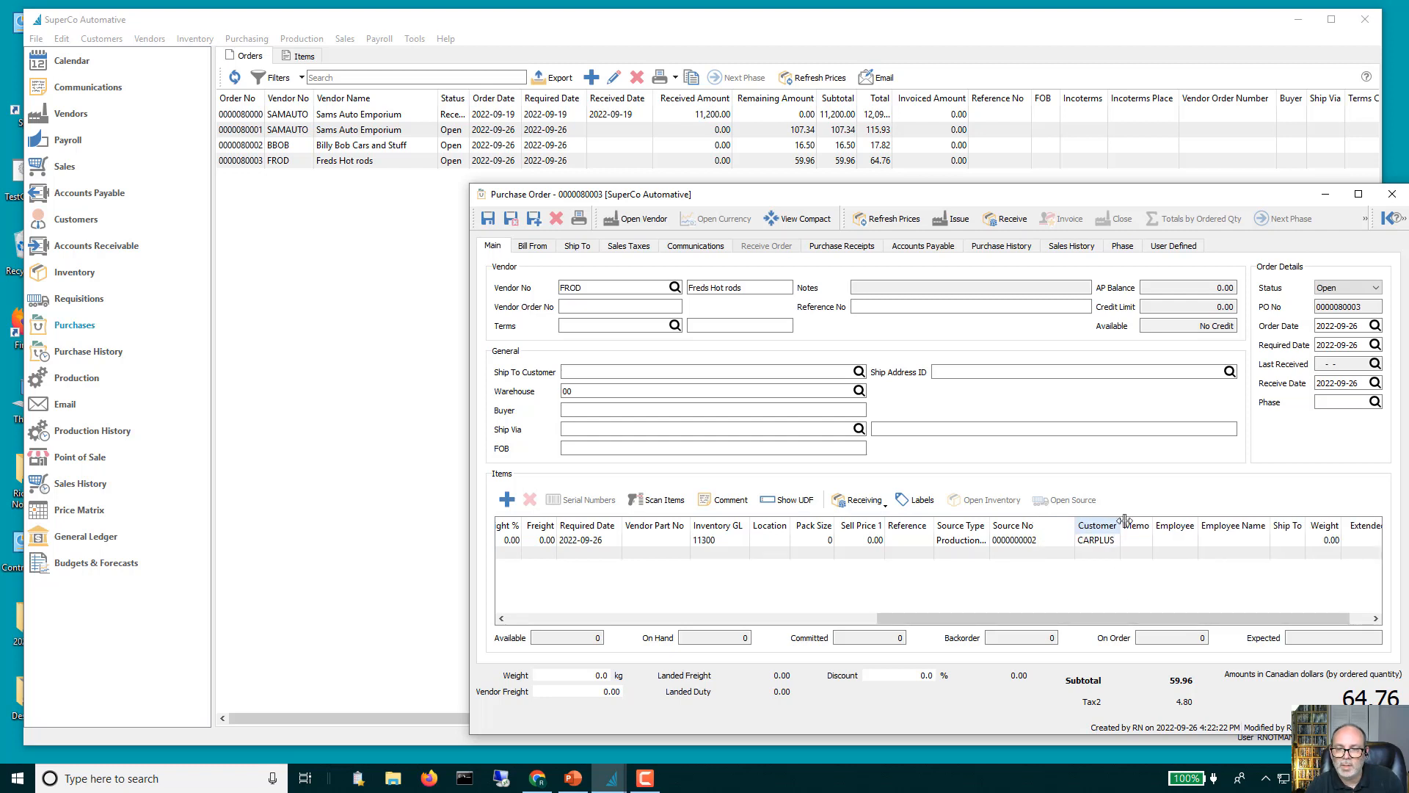
{"action": "left_click_drag", "start_coordinate": [989, 518], "coordinate": [1082, 519]}
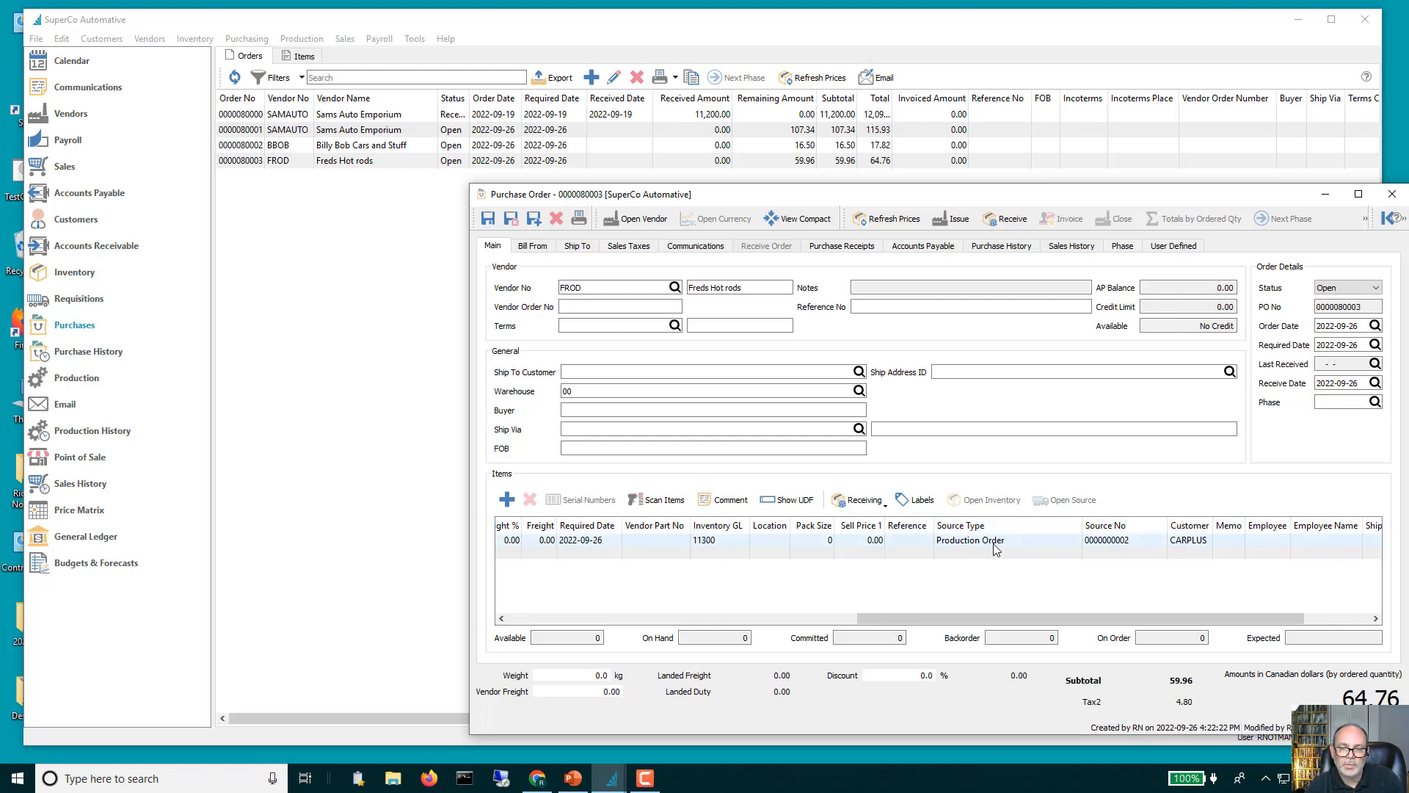
{"action": "left_click", "coordinate": [1028, 540]}
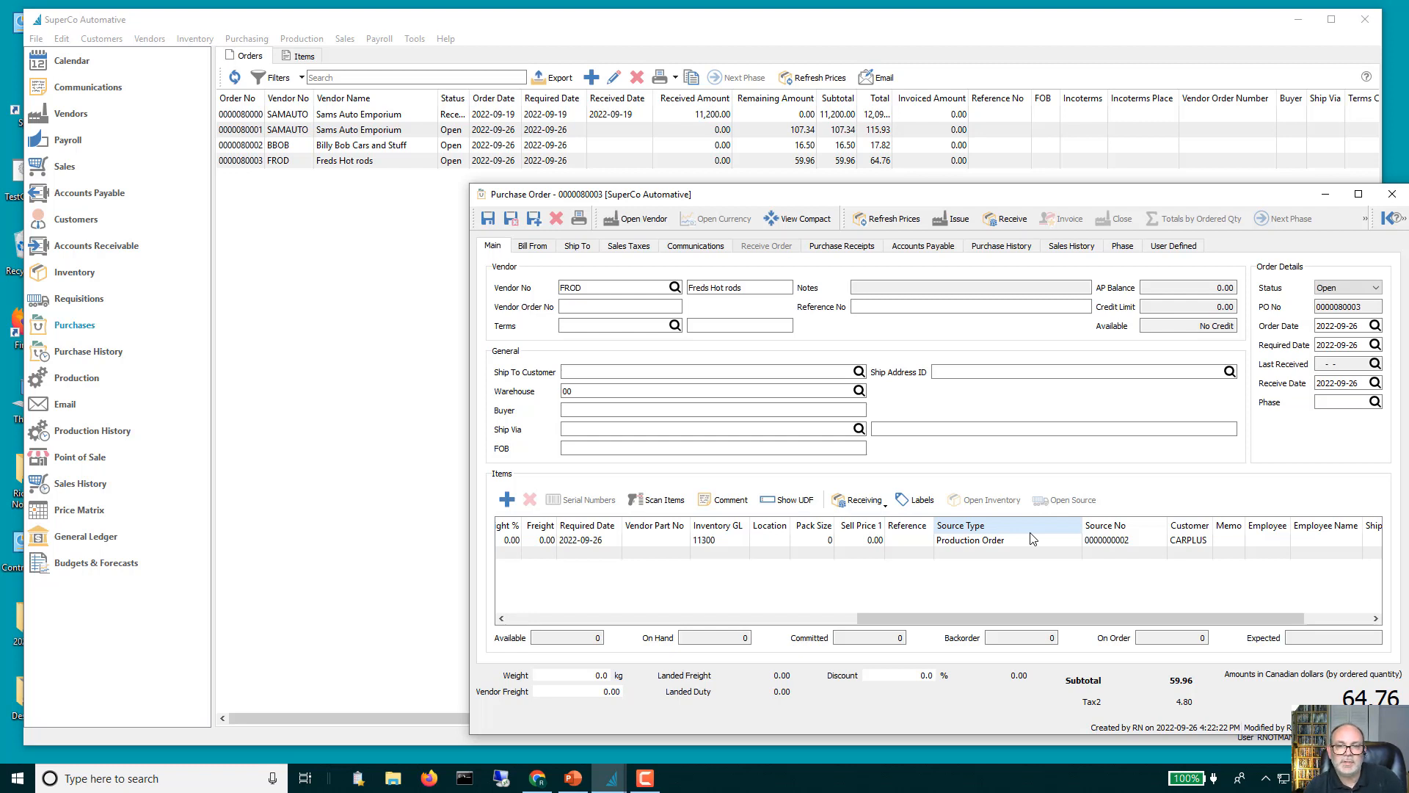
Receive the Freds Hot rods purchase order, posting its vendor invoice and closing the order.
{"action": "left_click", "coordinate": [1007, 220]}
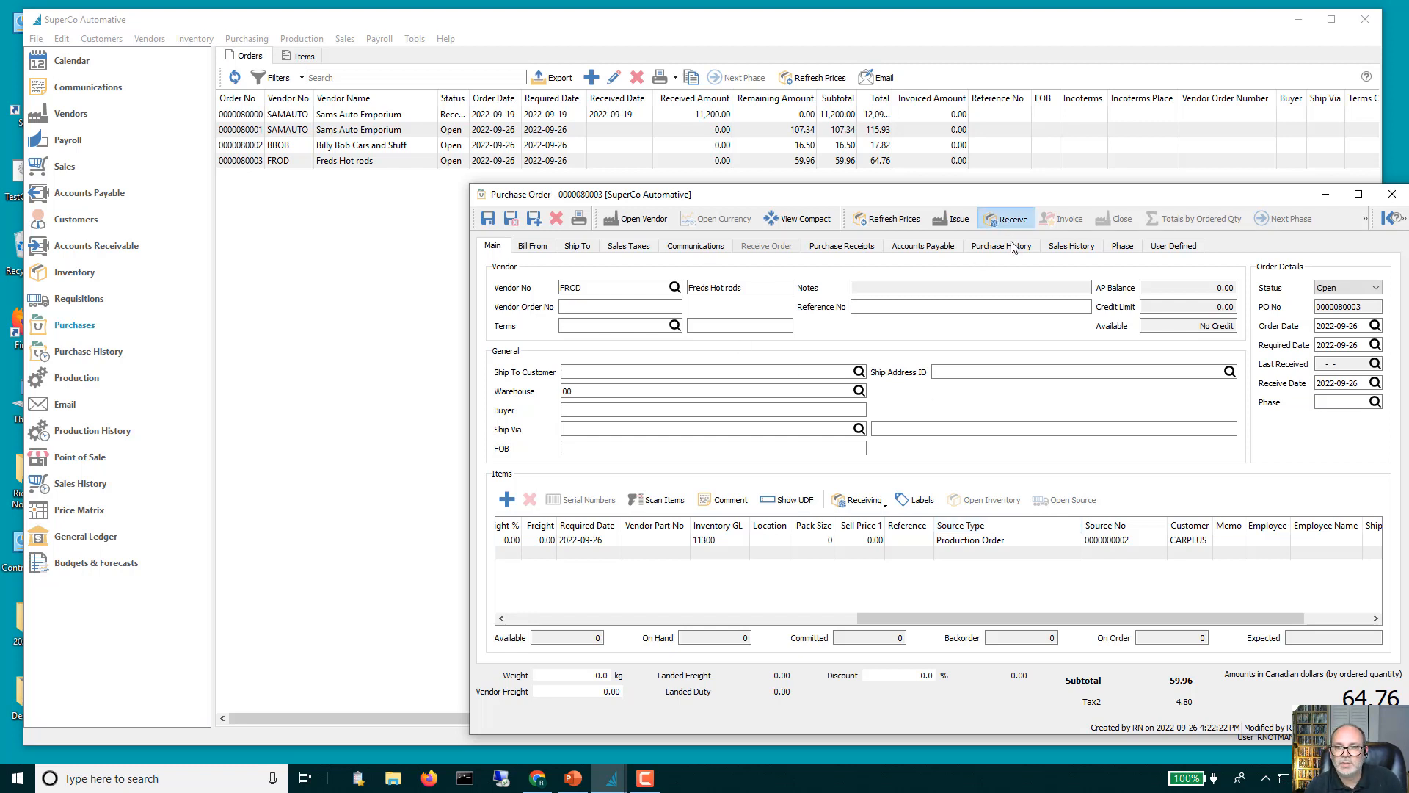
{"action": "left_click", "coordinate": [943, 490]}
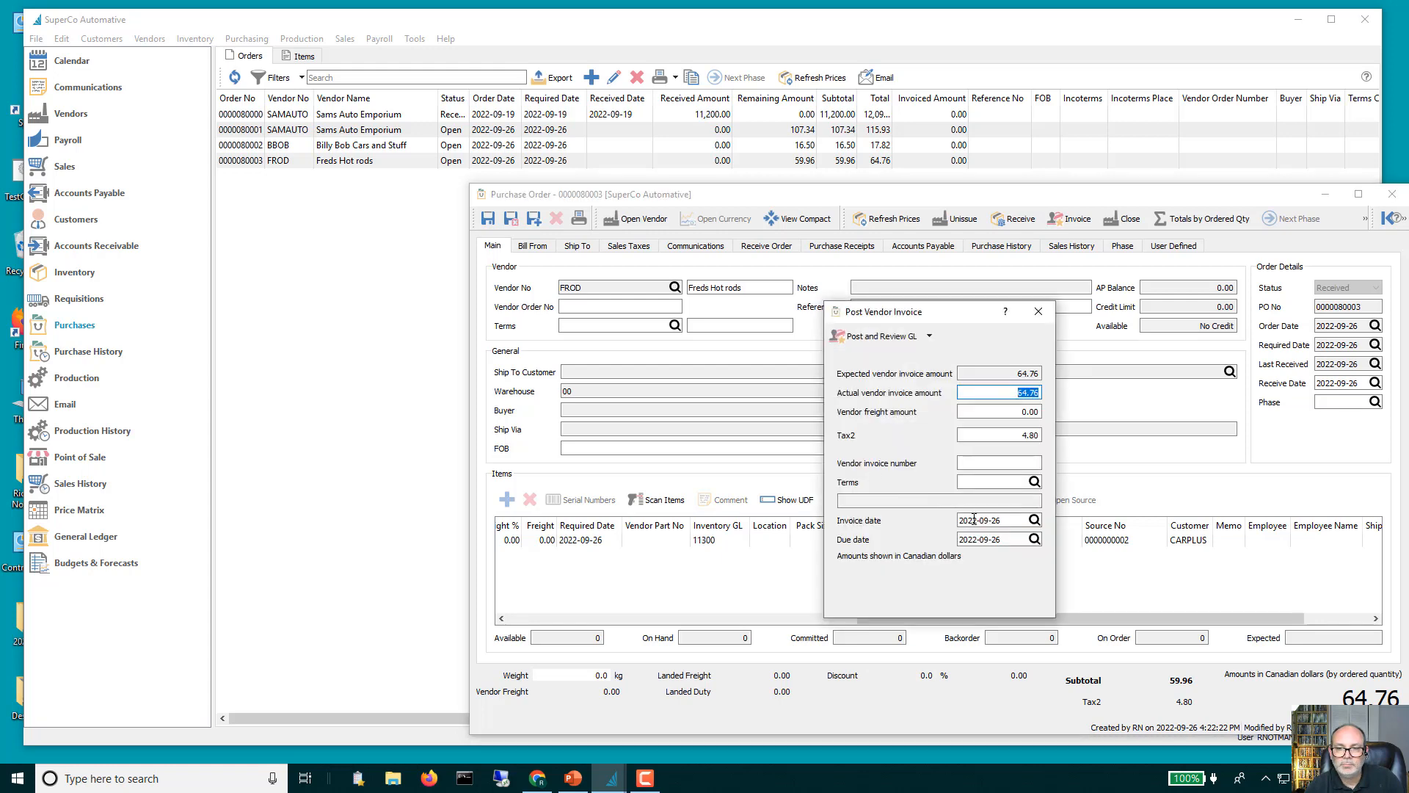
{"action": "left_click", "coordinate": [930, 337]}
{"action": "left_click", "coordinate": [870, 360]}
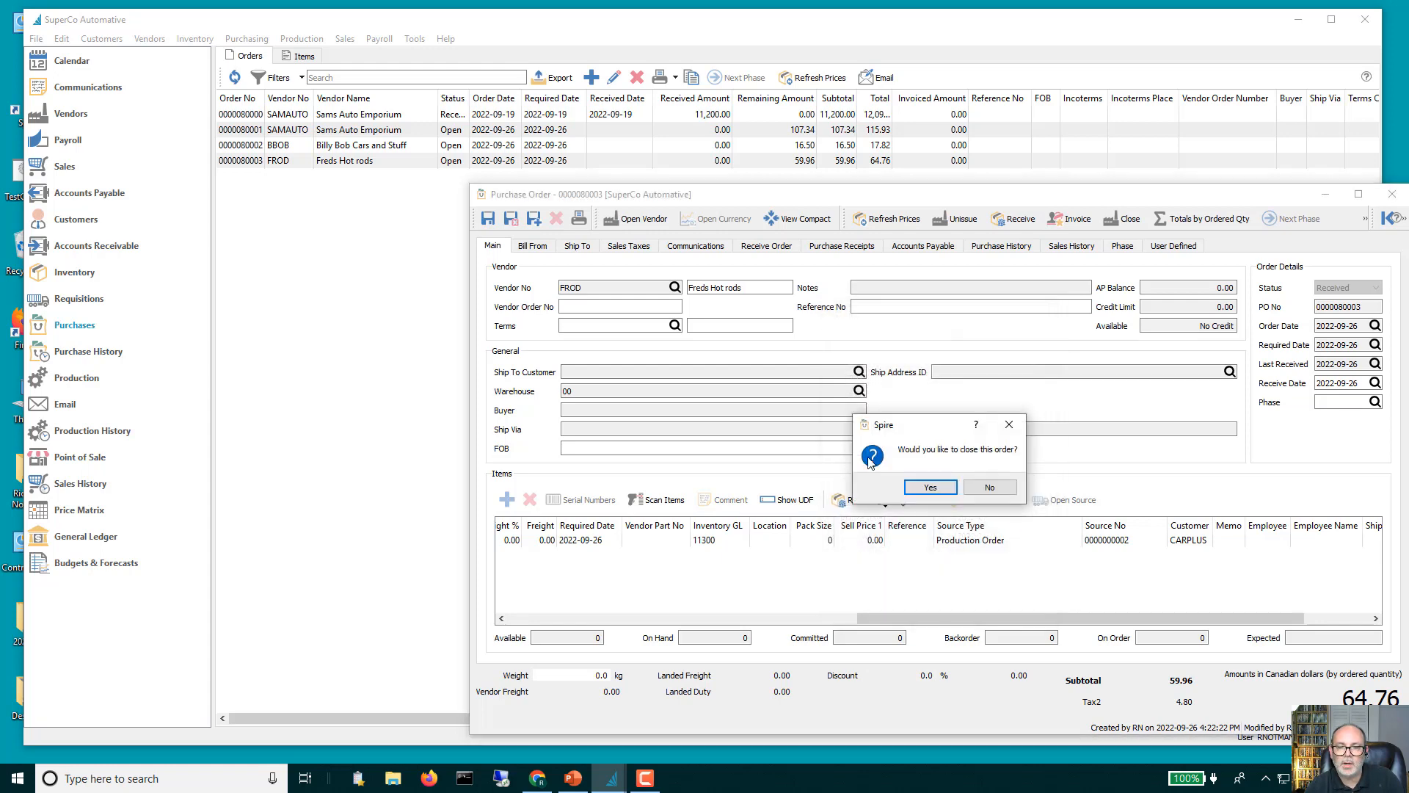
{"action": "left_click", "coordinate": [932, 489]}
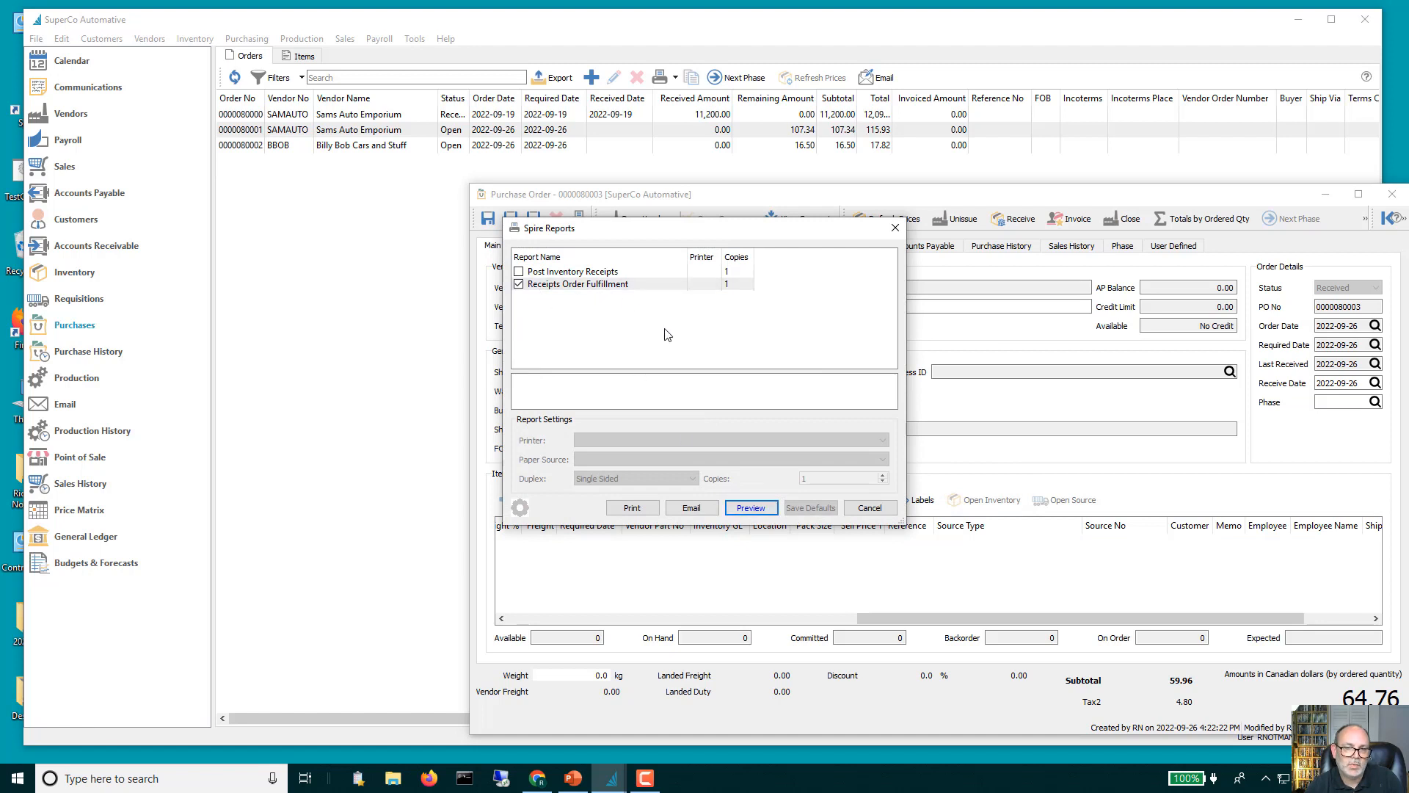
Preview the Receipts Order Fulfillment report for the received 2INCH-JAW-LOCK items and close the report viewer.
{"action": "left_click", "coordinate": [772, 514]}
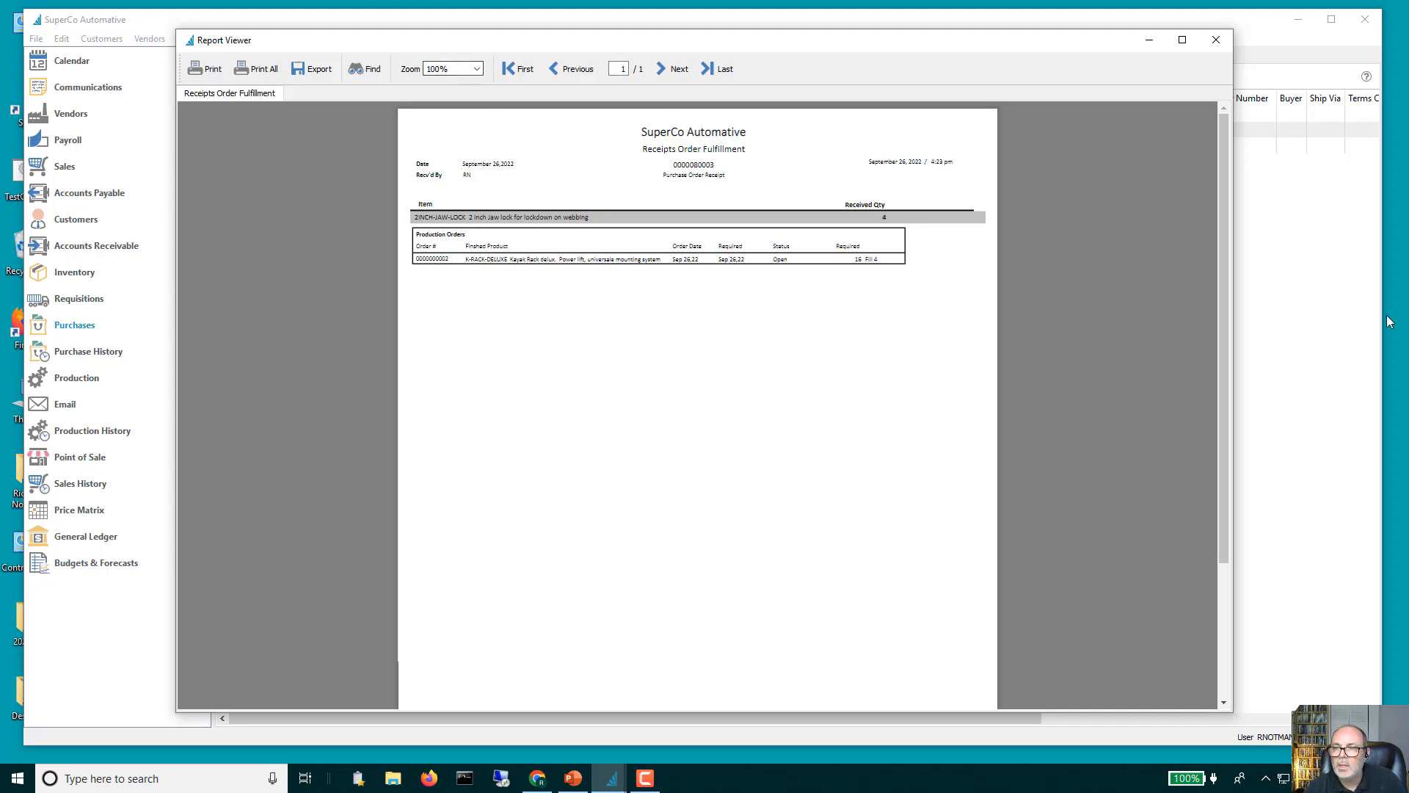
{"action": "left_click", "coordinate": [1215, 42]}
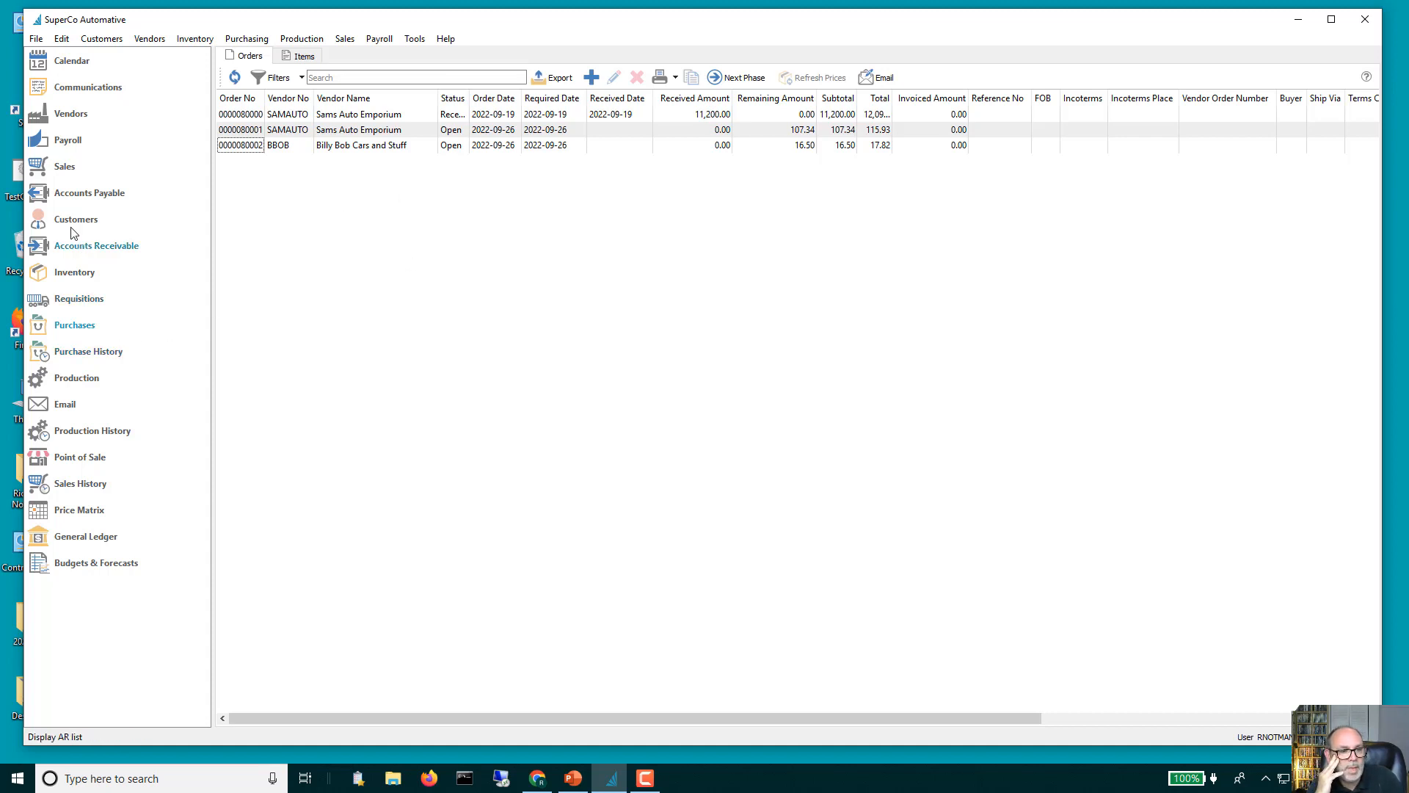
Review the Car Zone K-RACK-DELUXE production order again and close it, discarding changes.
{"action": "left_click", "coordinate": [67, 382]}
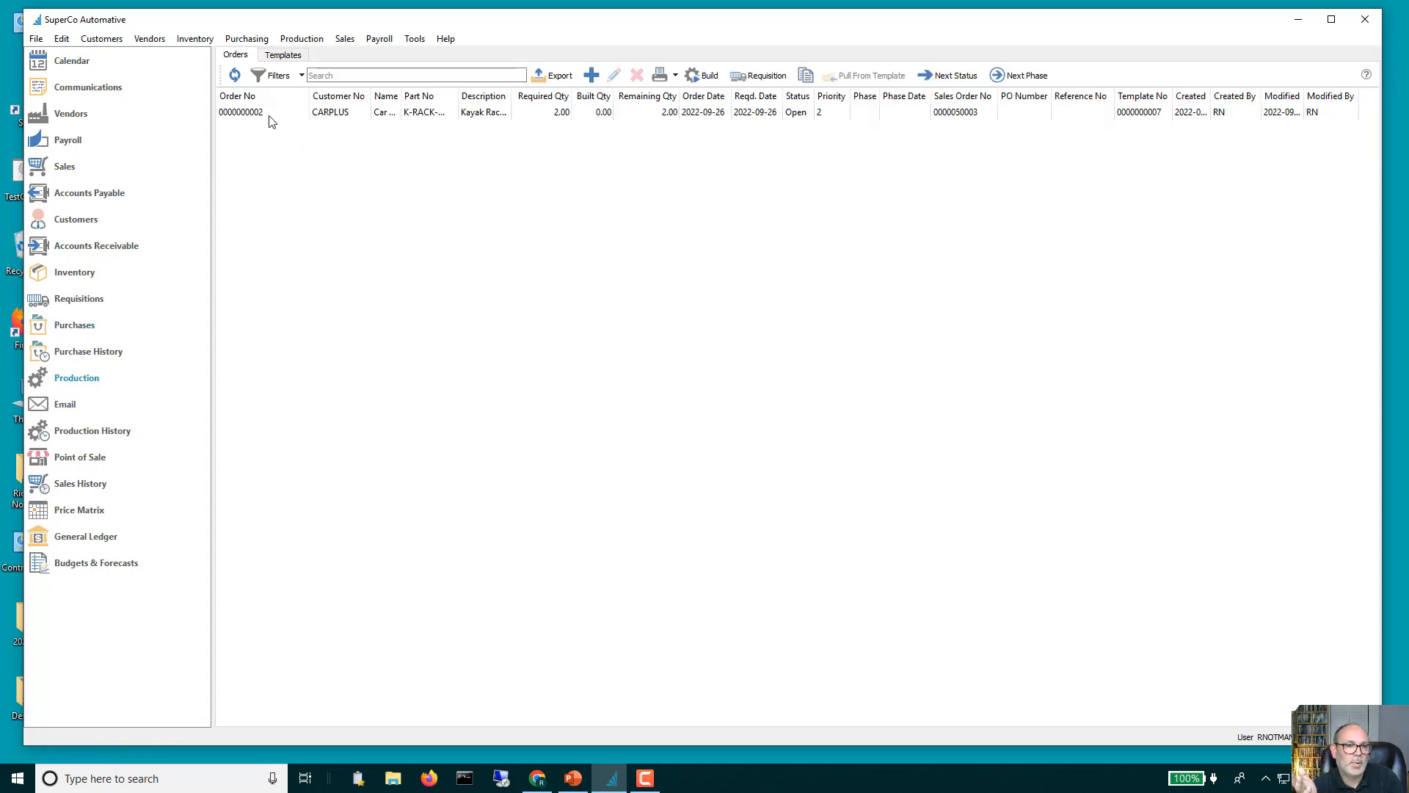
{"action": "left_click", "coordinate": [238, 112]}
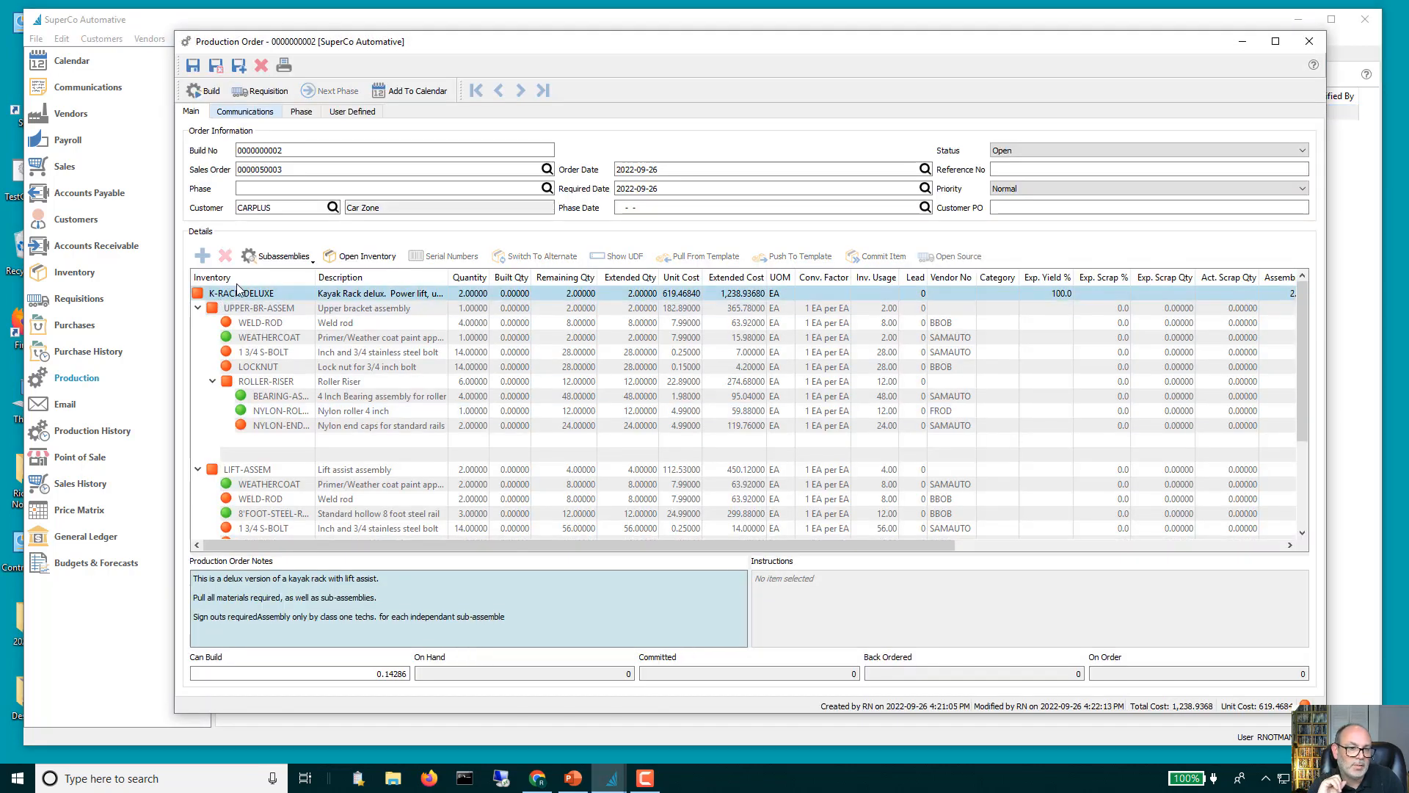
{"action": "left_click", "coordinate": [1307, 43]}
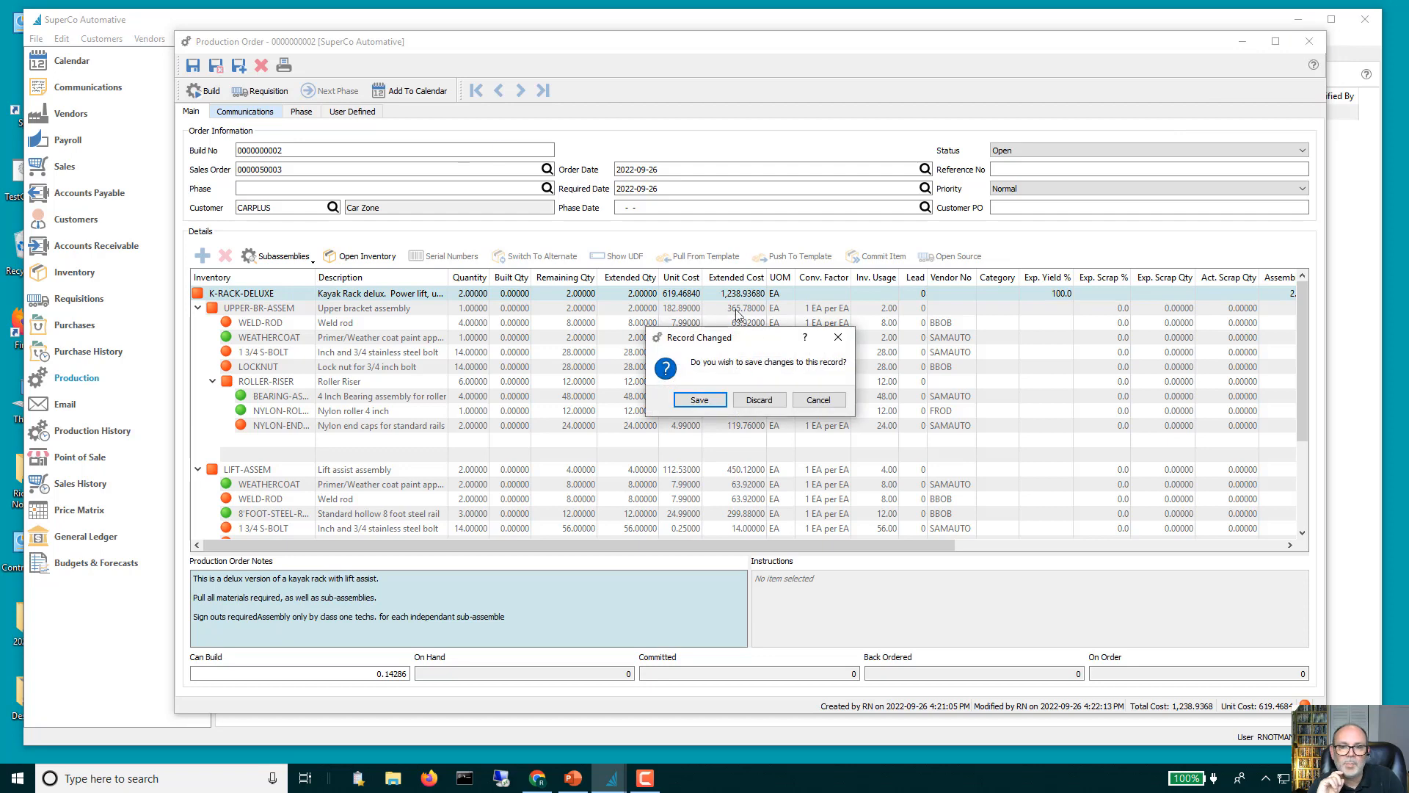
{"action": "left_click", "coordinate": [759, 400]}
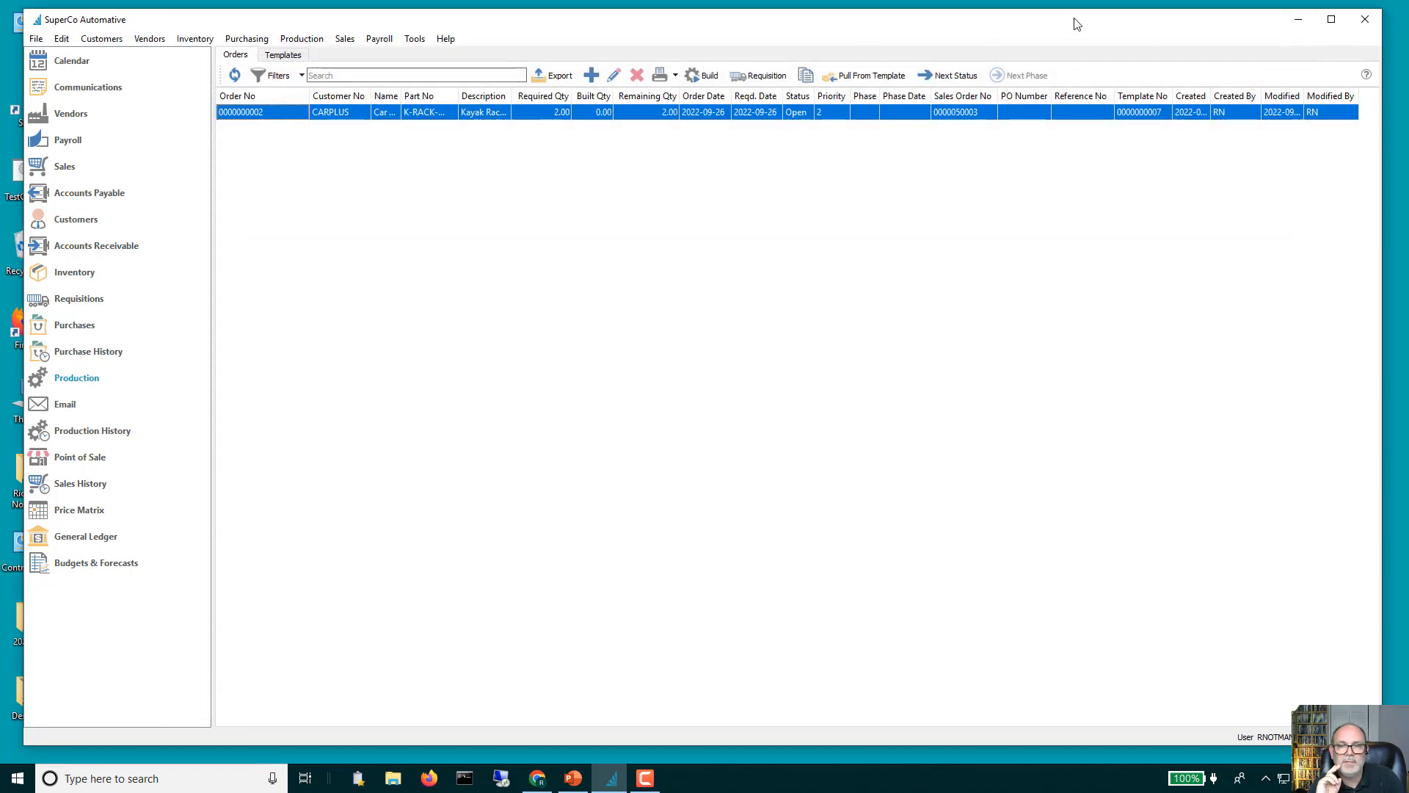
Run the production batch file on the desktop to post a ROLLER-RISER production order with required quantity 3 through the API.
{"action": "left_click", "coordinate": [1302, 20]}
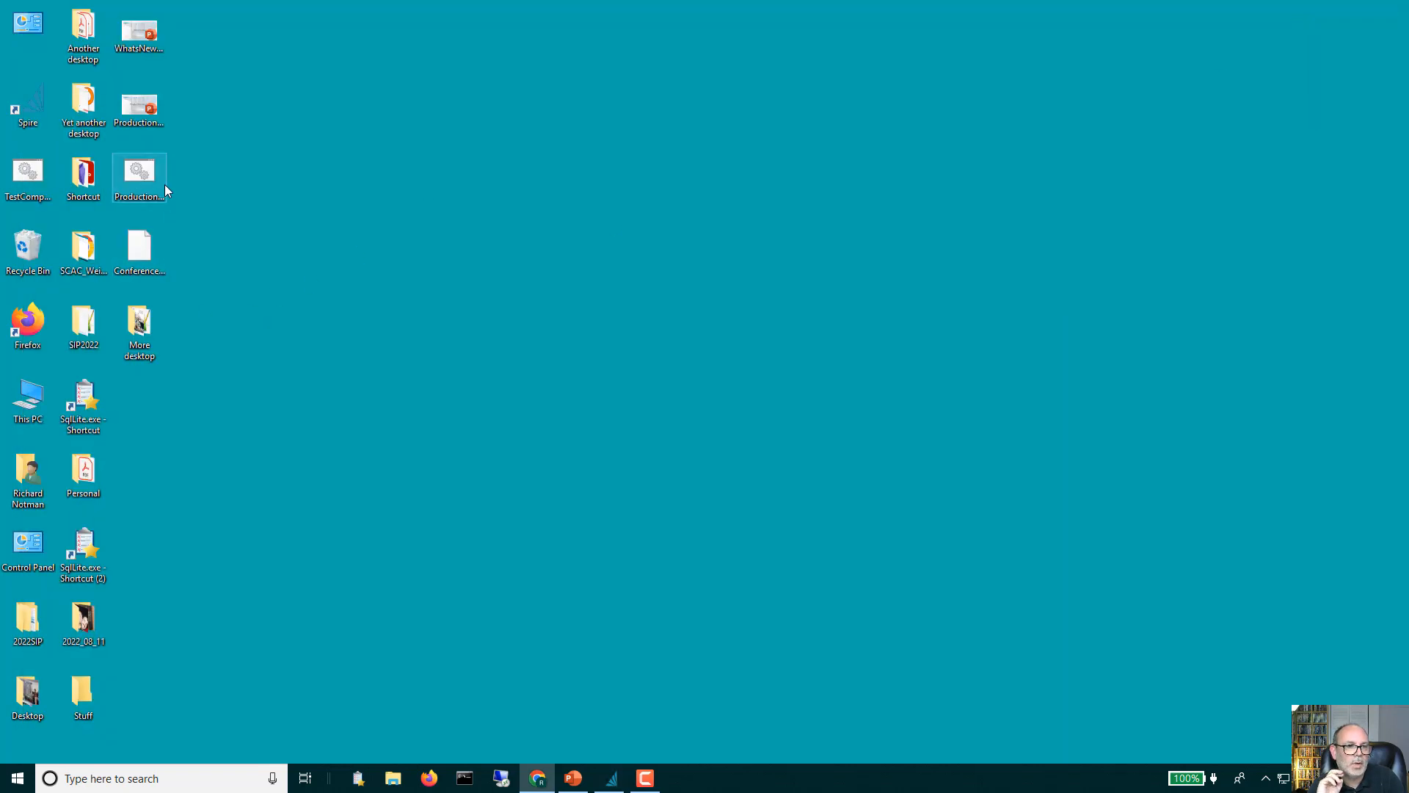
{"action": "left_click", "coordinate": [145, 172]}
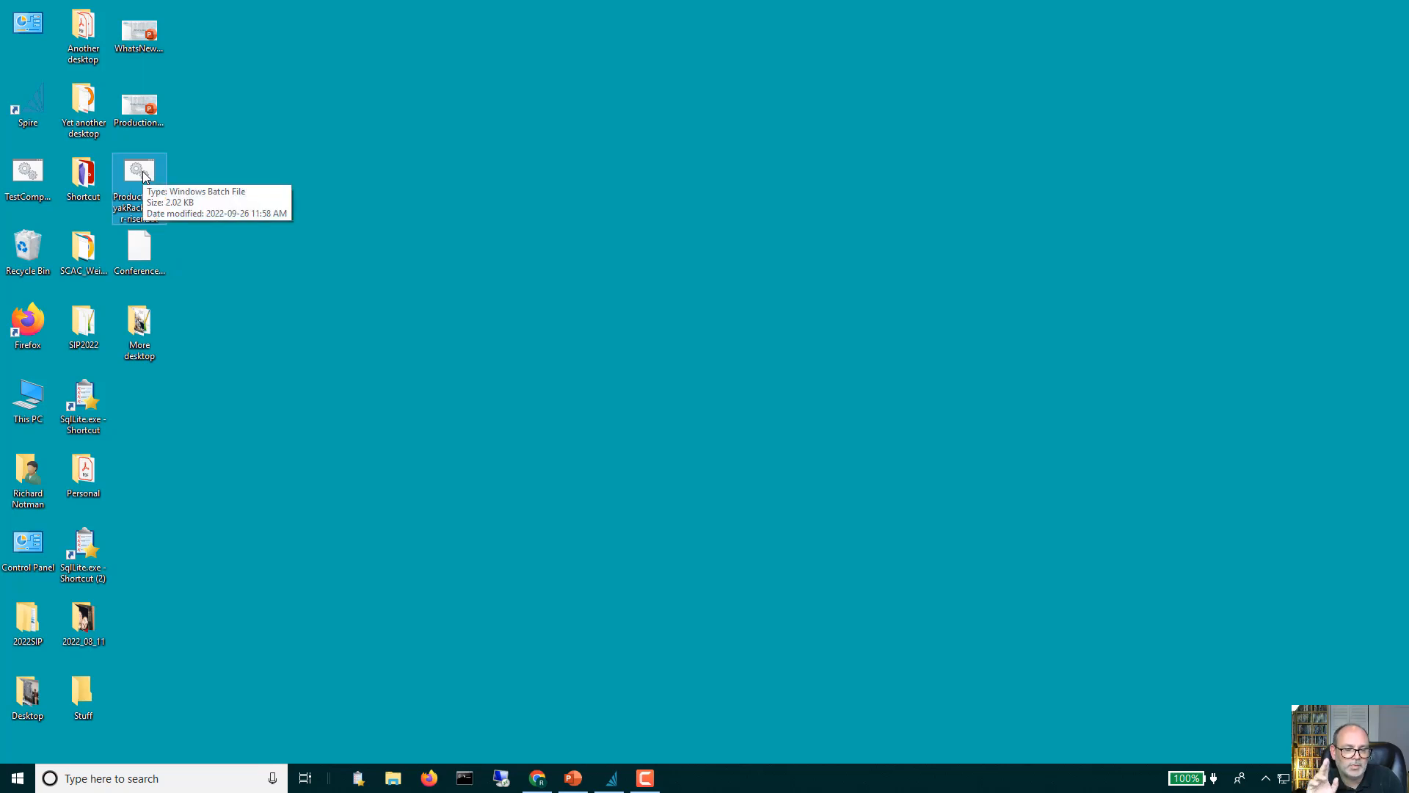
{"action": "double_click", "coordinate": [144, 172]}
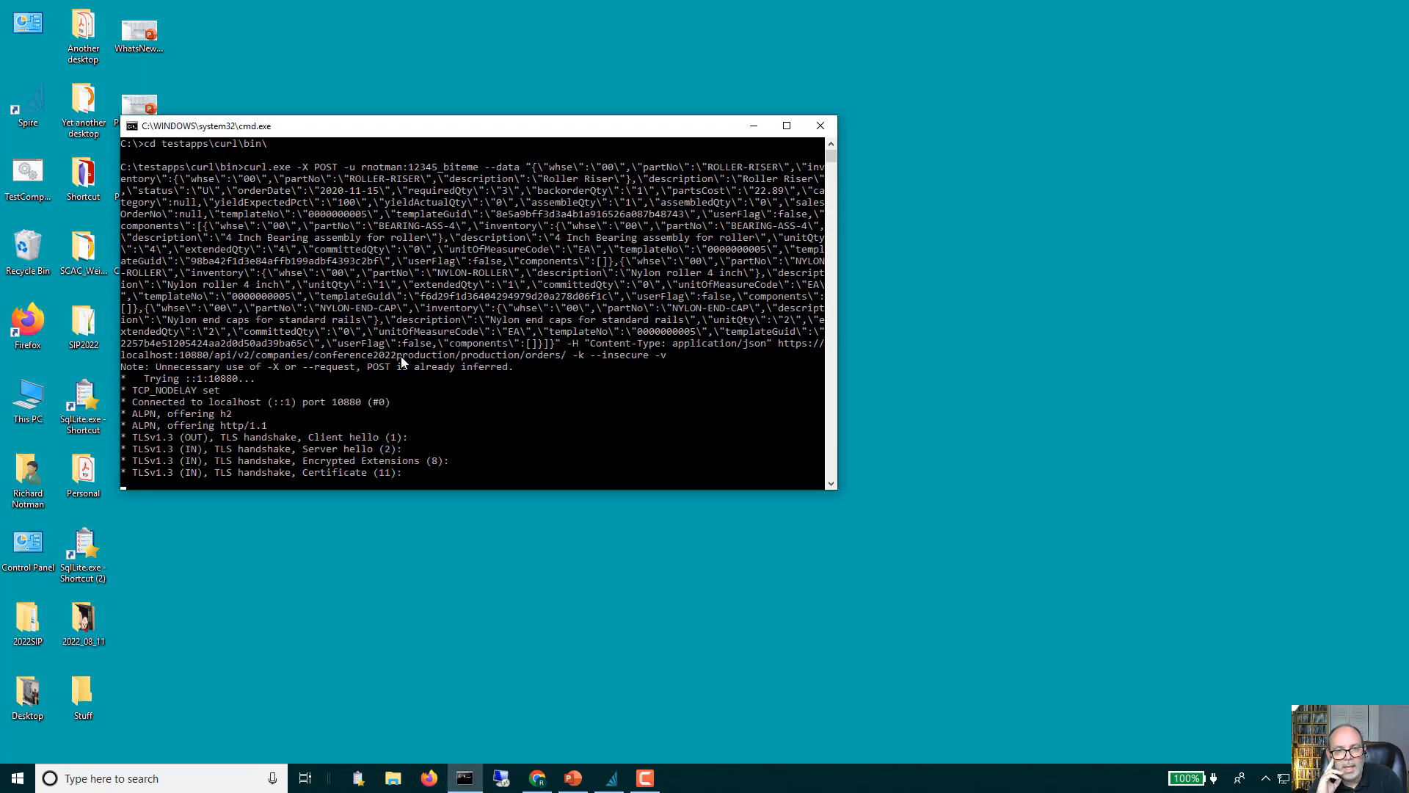
Switch back to Spire, widen the Part No column of the production orders list, and open the ROLLER-RISER order.
{"action": "left_click", "coordinate": [611, 777]}
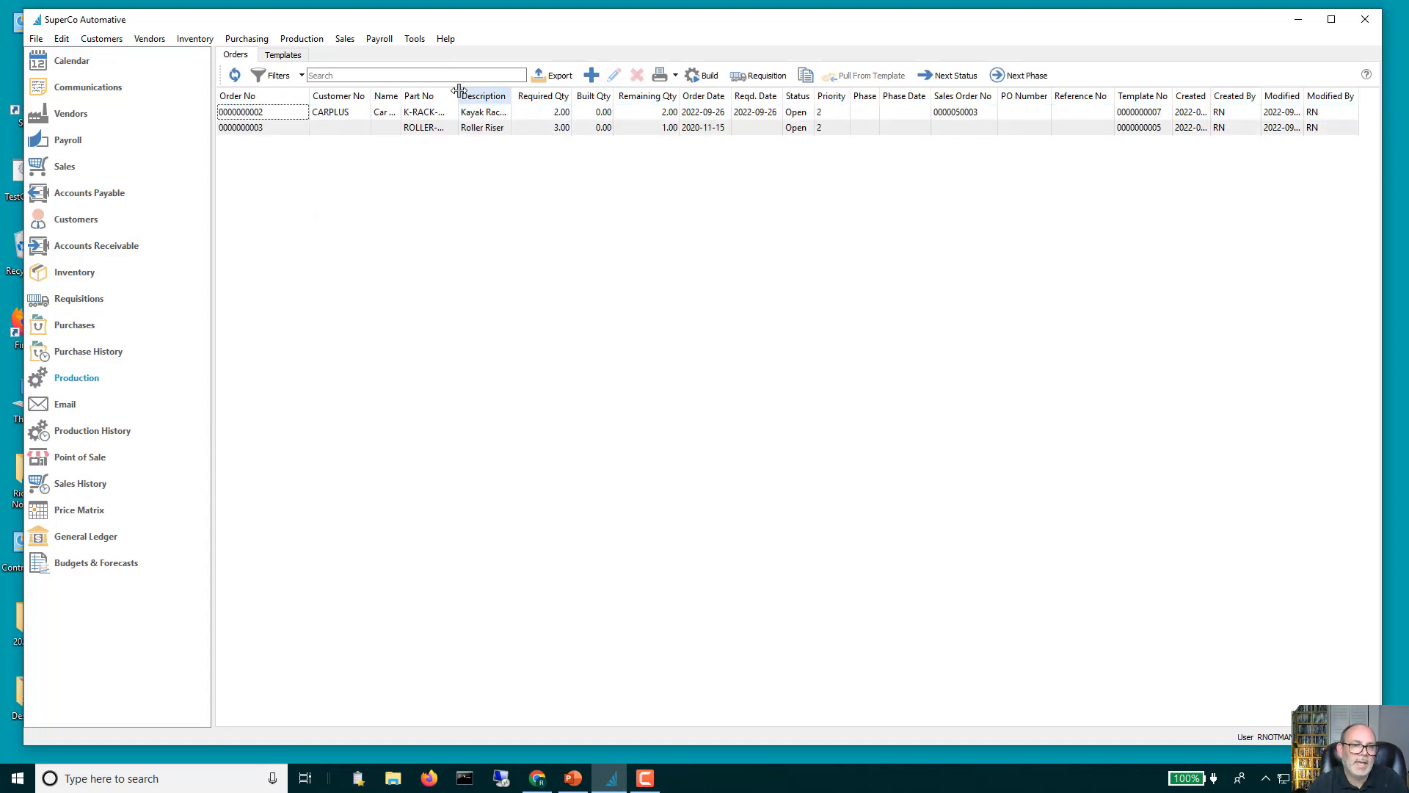
{"action": "left_click_drag", "start_coordinate": [459, 95], "coordinate": [539, 104]}
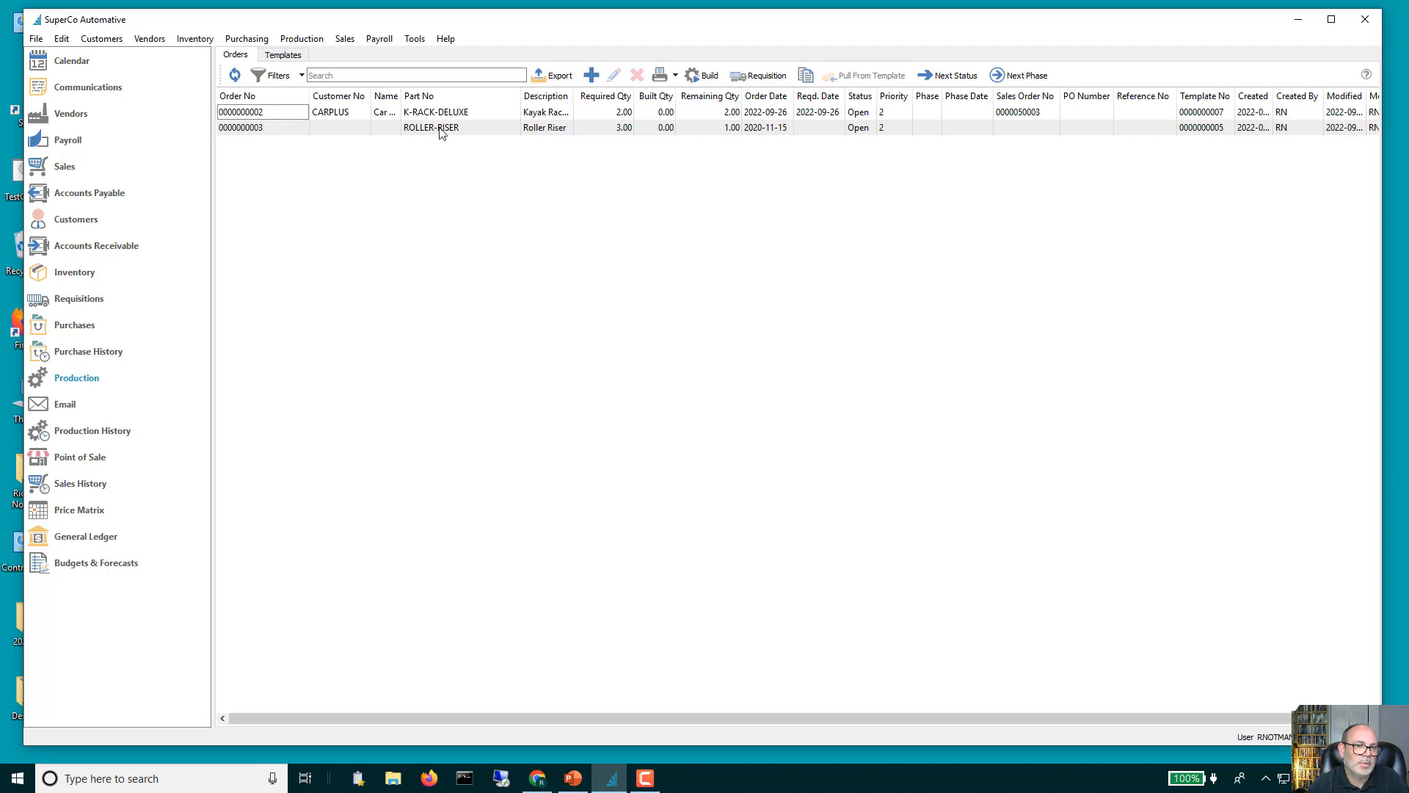
{"action": "double_click", "coordinate": [463, 128]}
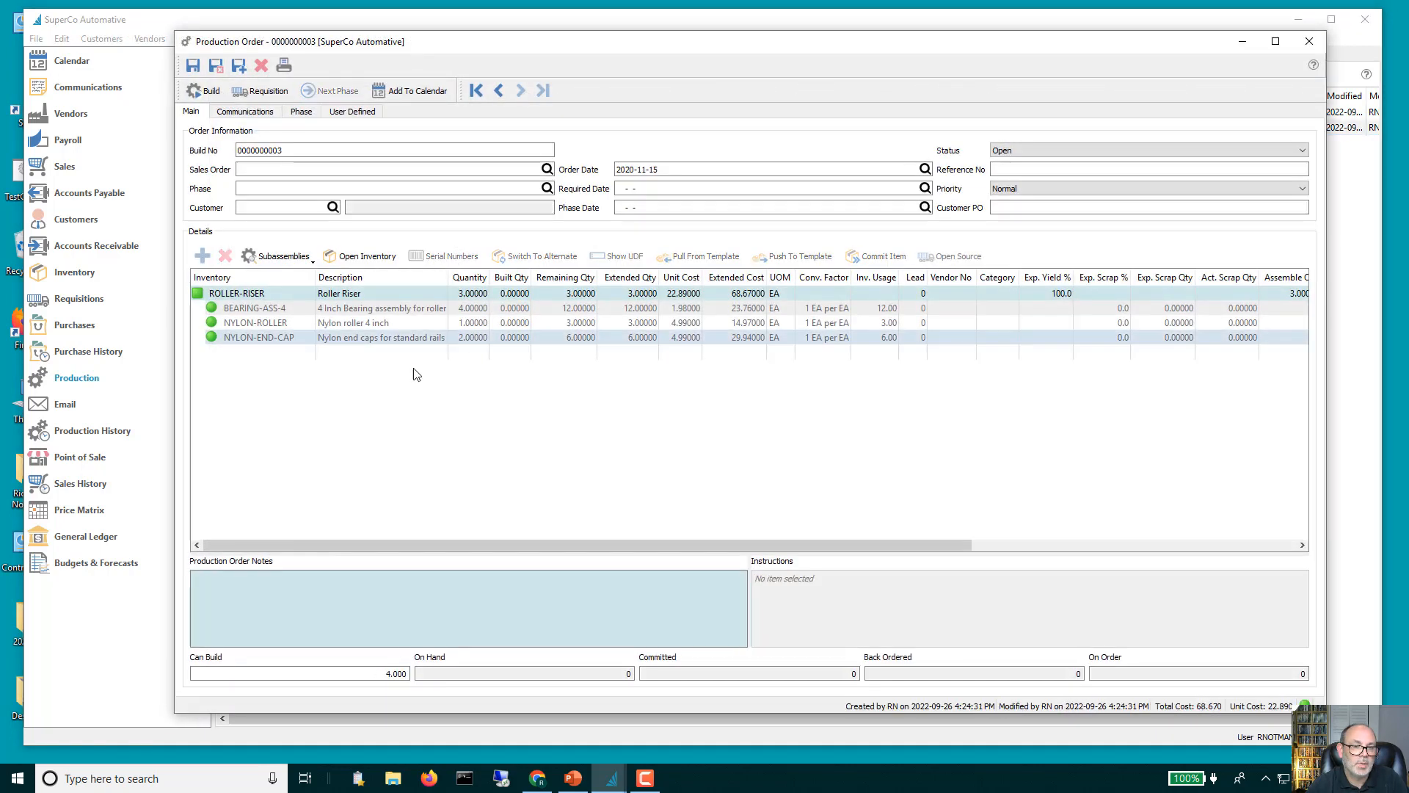
Open ProductionKayakRack-roller-riser.bat from the desktop for editing to review its API request, and switch back to the ROLLER-RISER production order in Spire.
{"action": "left_click", "coordinate": [309, 363]}
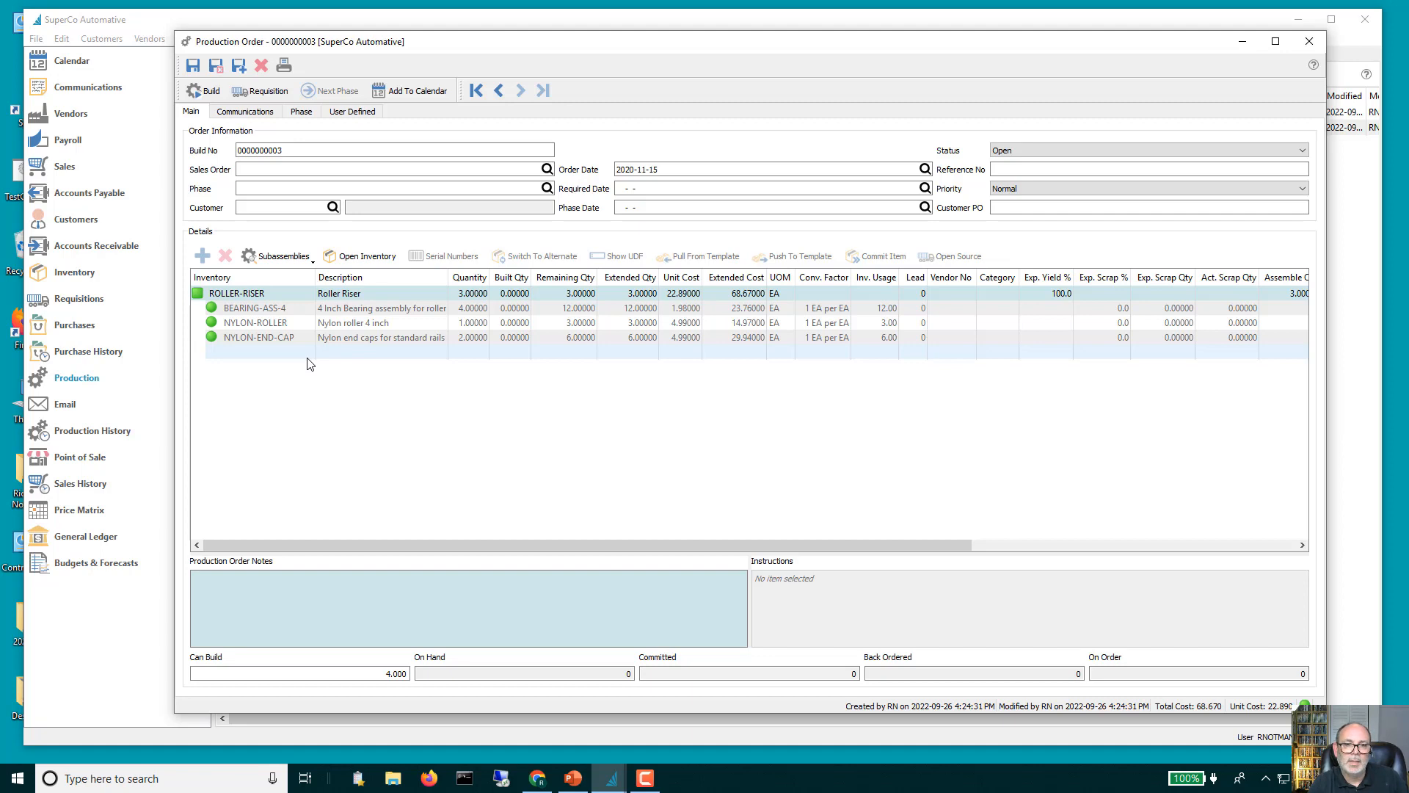
{"action": "left_click", "coordinate": [1242, 42]}
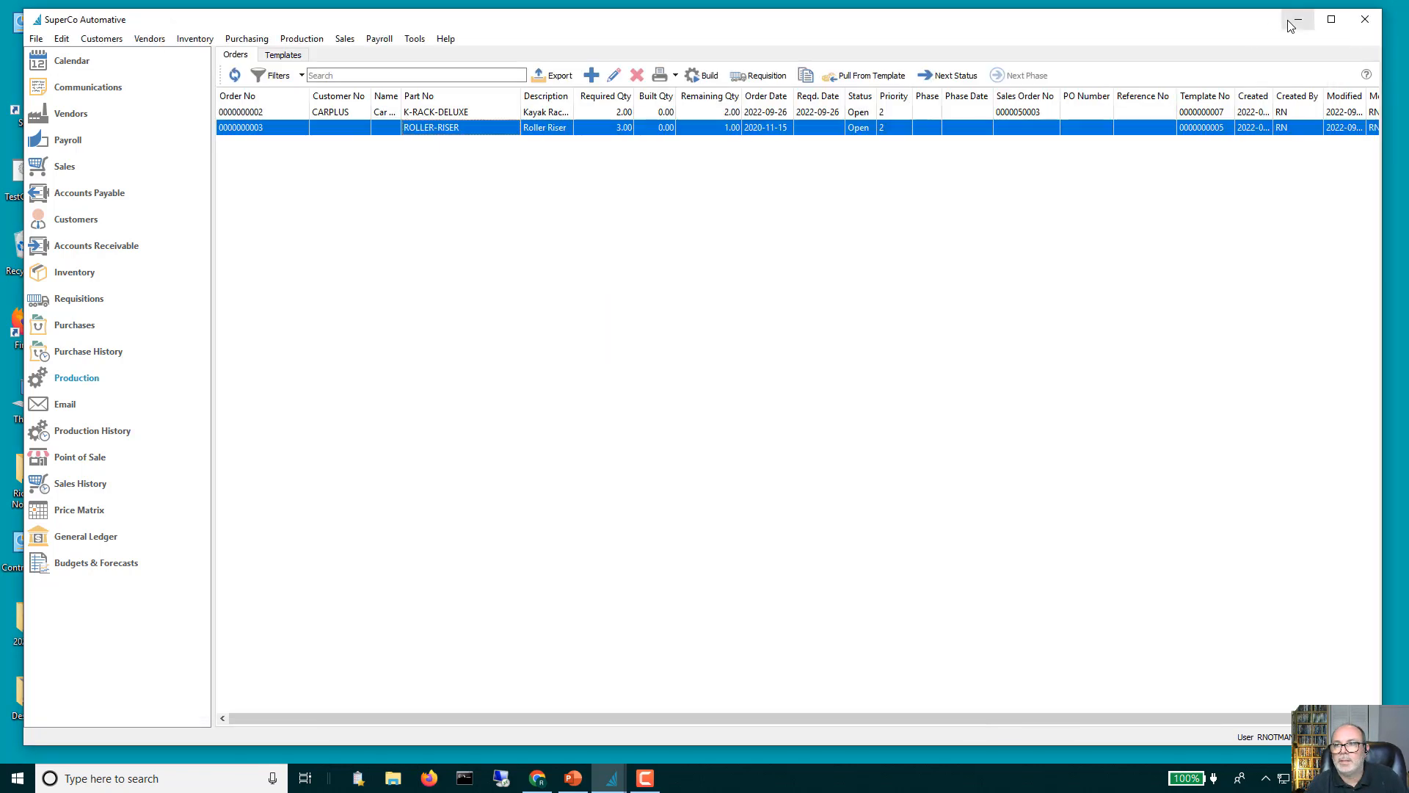
{"action": "left_click", "coordinate": [1296, 20]}
{"action": "left_click", "coordinate": [153, 174]}
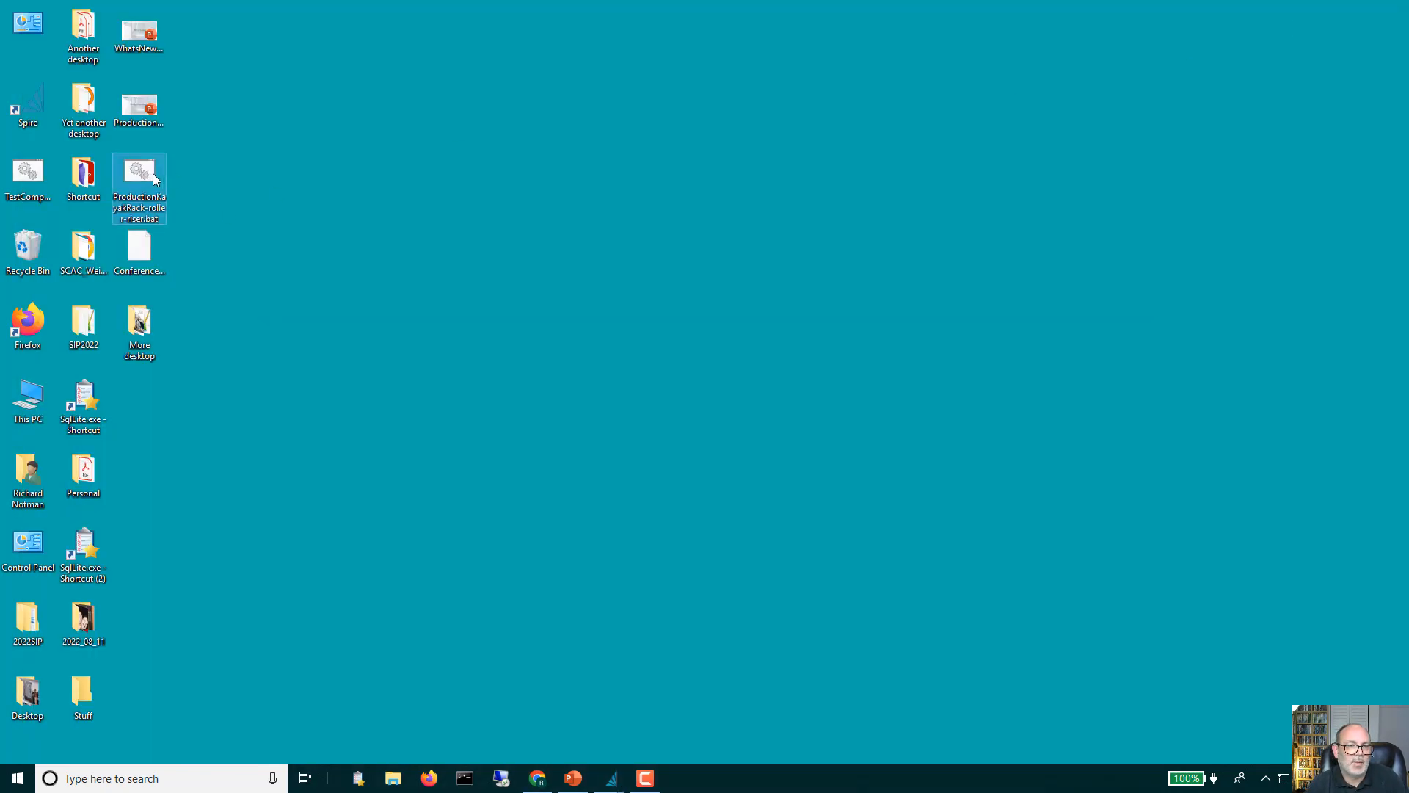
{"action": "right_click", "coordinate": [153, 173]}
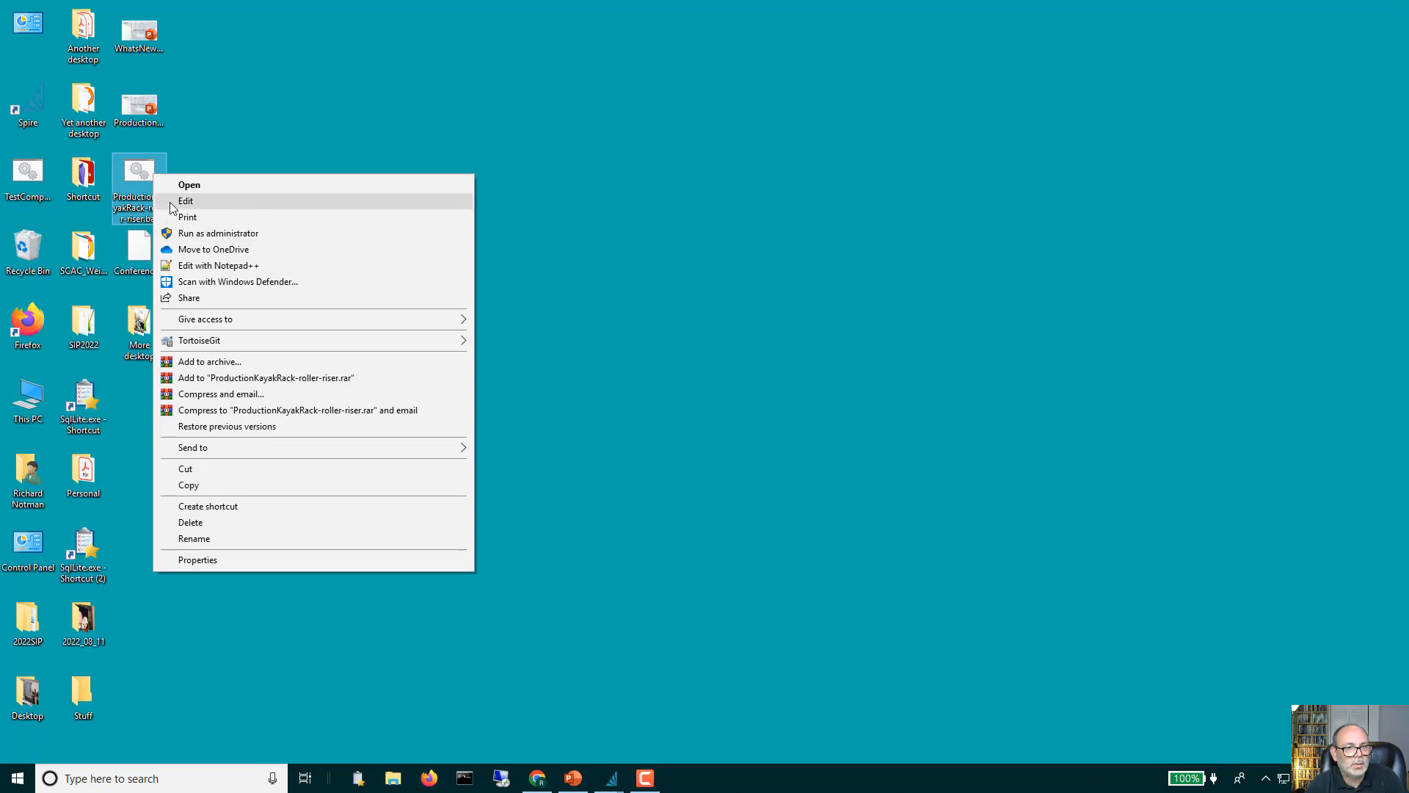
{"action": "left_click", "coordinate": [186, 200]}
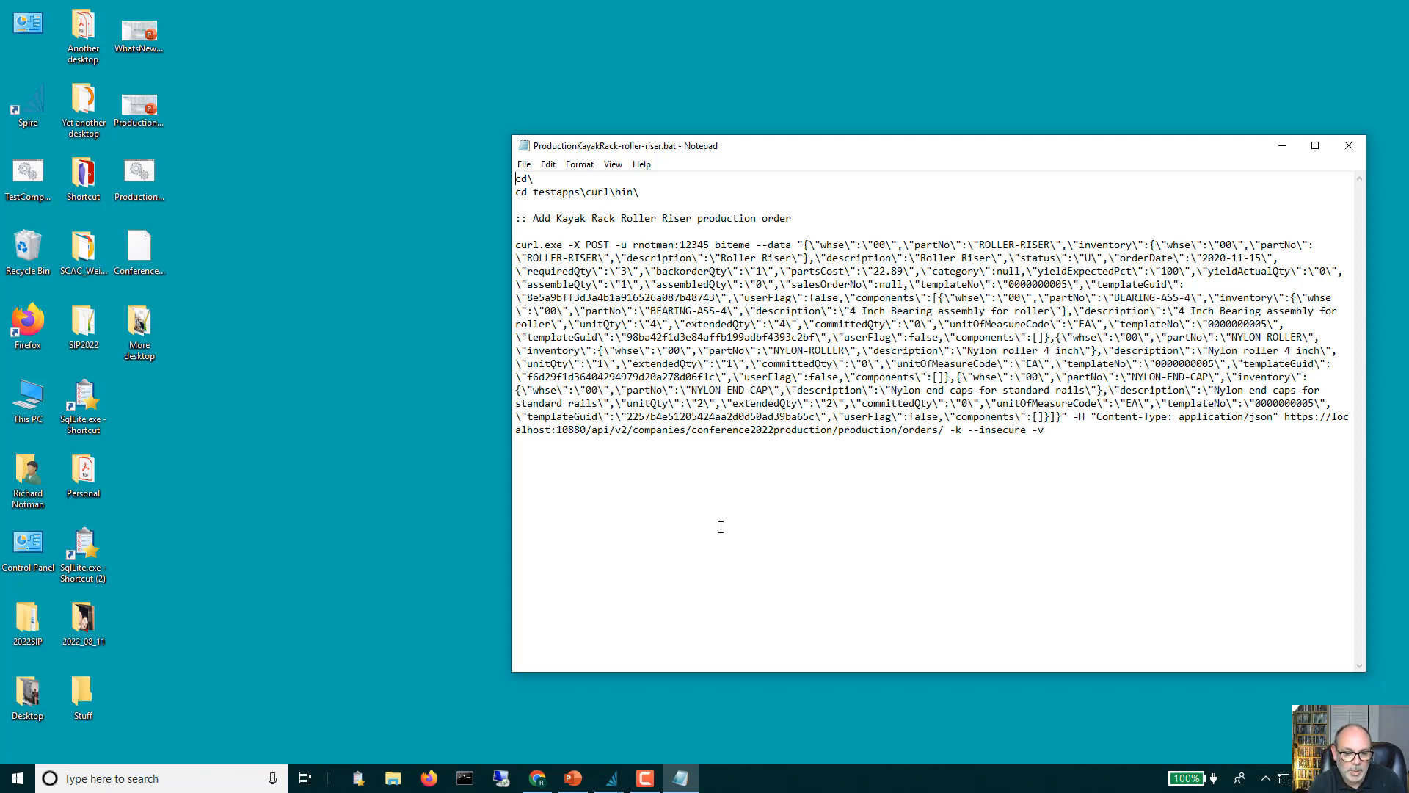
{"action": "mouse_move", "coordinate": [611, 778]}
{"action": "left_click", "coordinate": [662, 732]}
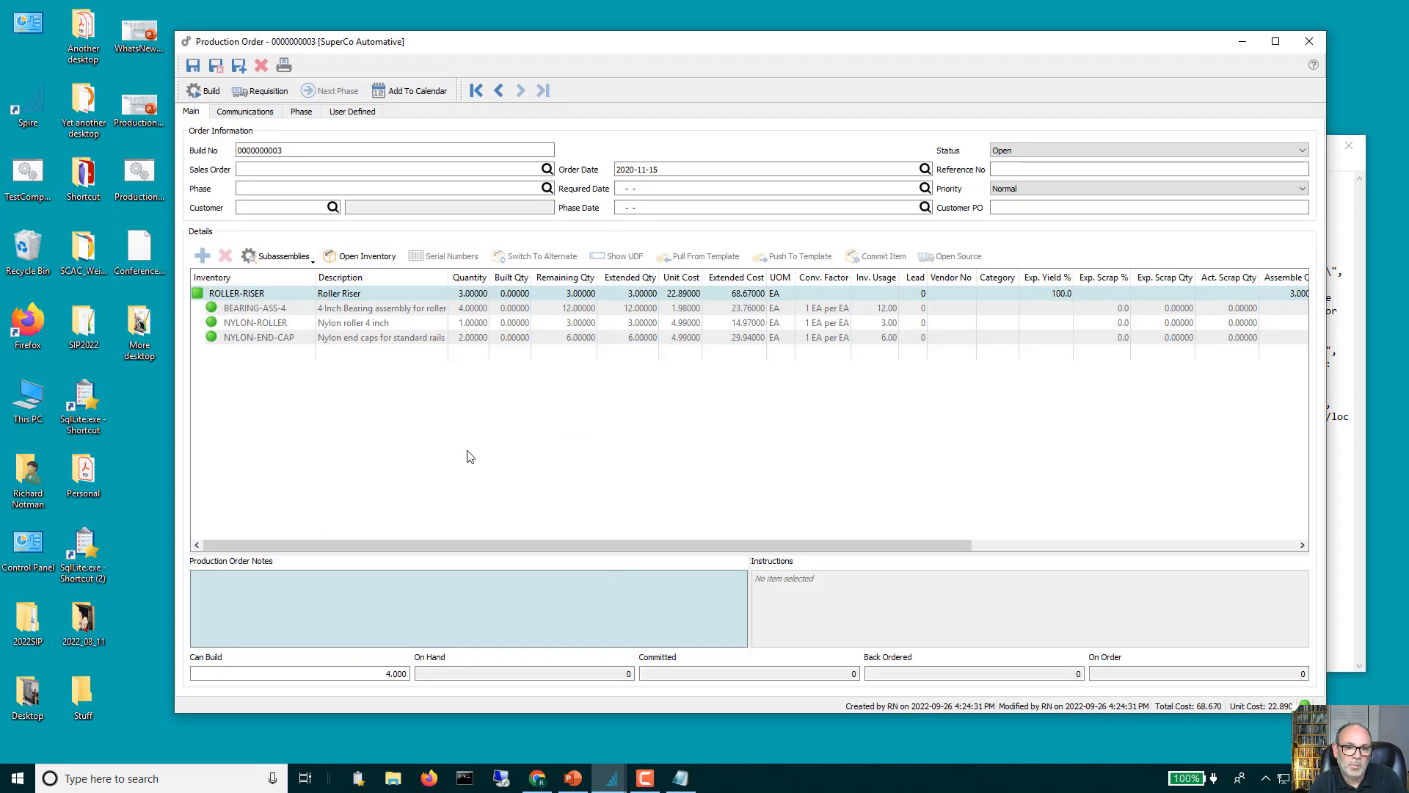